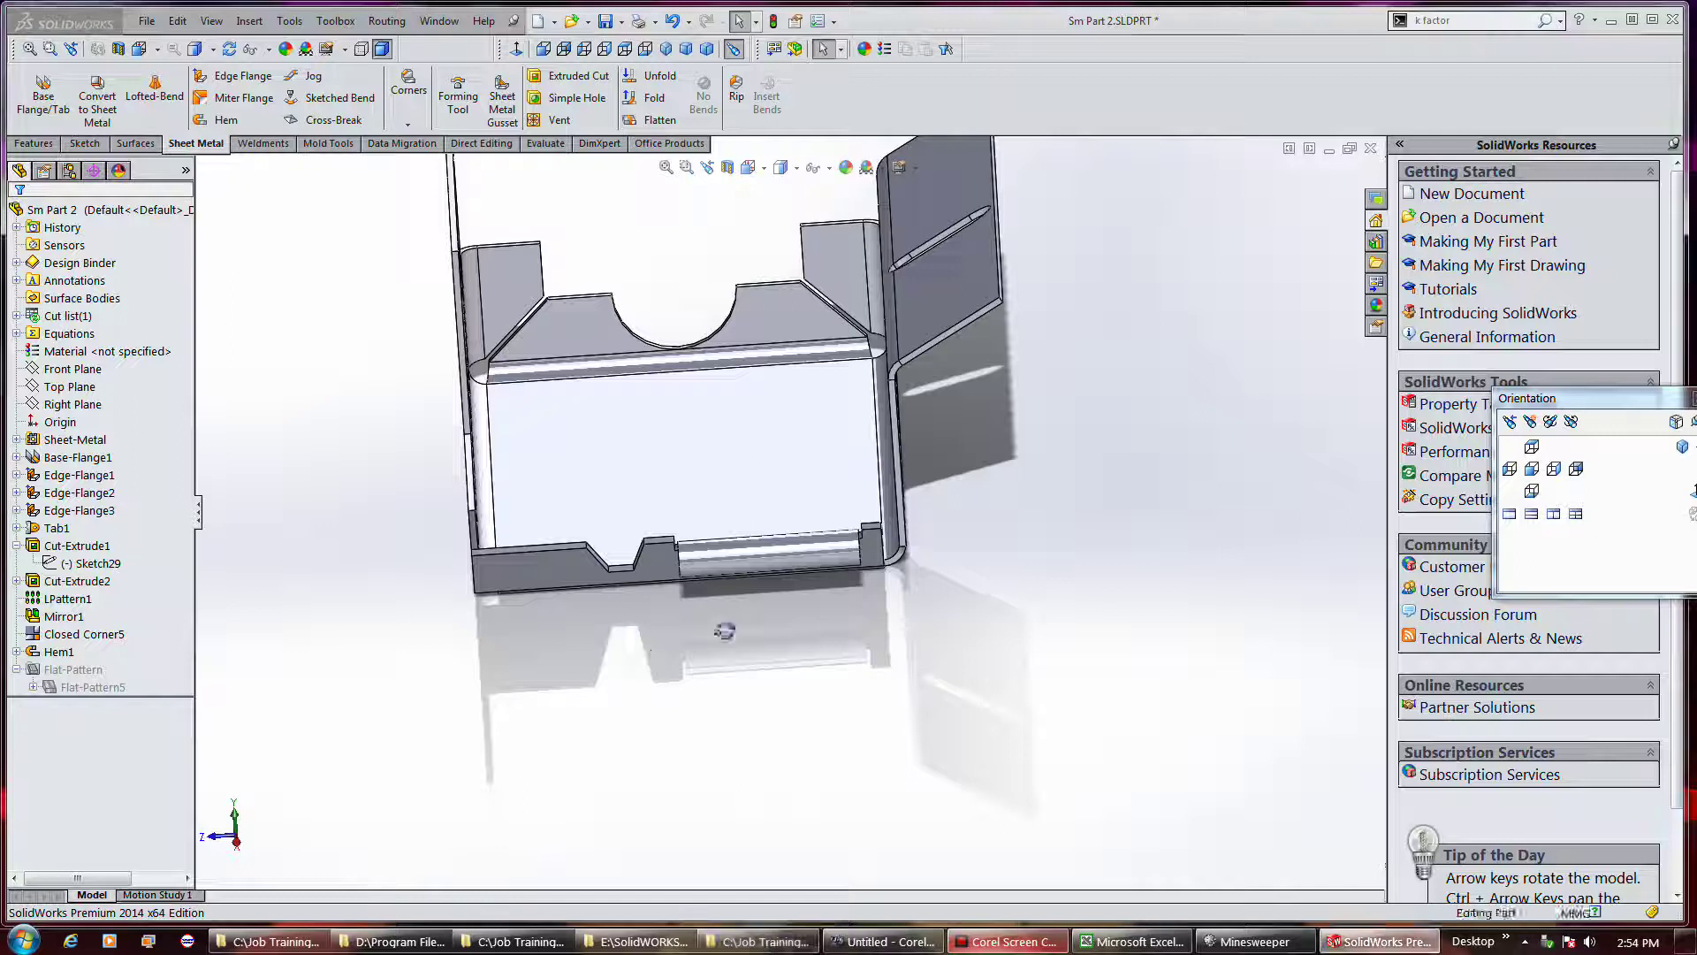
Add a 41.4 mm, 90° edge flange on the front tab's top edge with offset off, then edit its profile.
key("f")
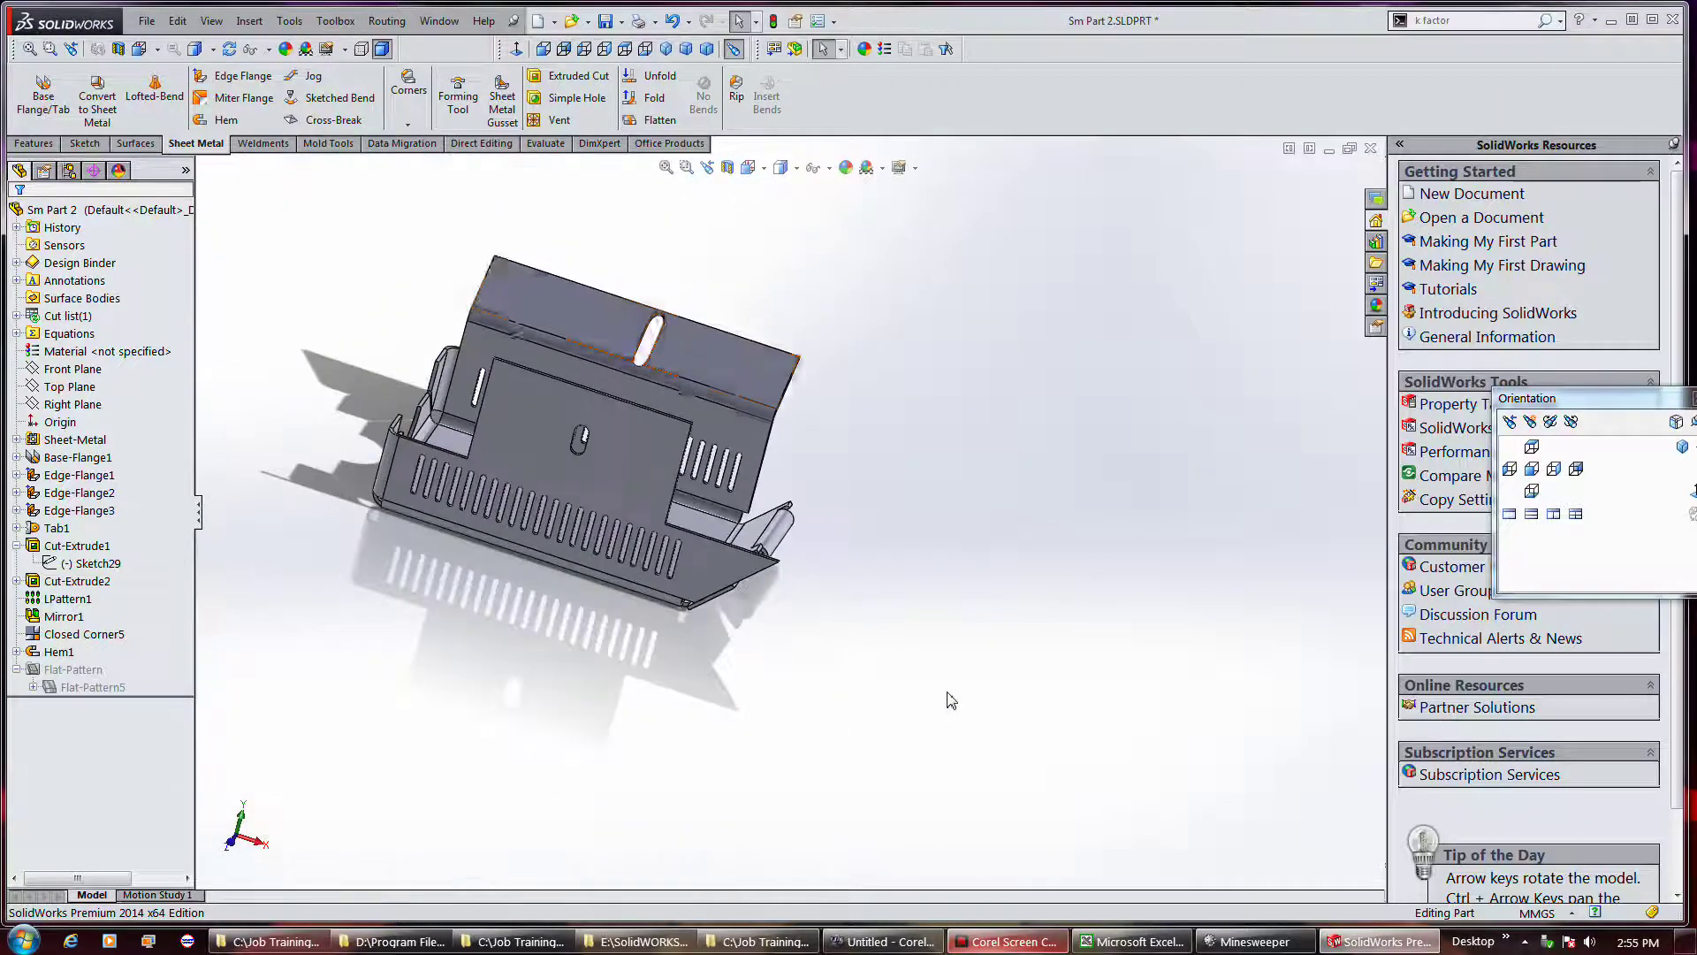
scroll(473, 234, "down", 3)
mouse_move(514, 295)
middle_mouse_down()
mouse_move(459, 318)
mouse_move(568, 321)
mouse_move(597, 347)
middle_mouse_up()
middle_click_drag(884, 517, 814, 528)
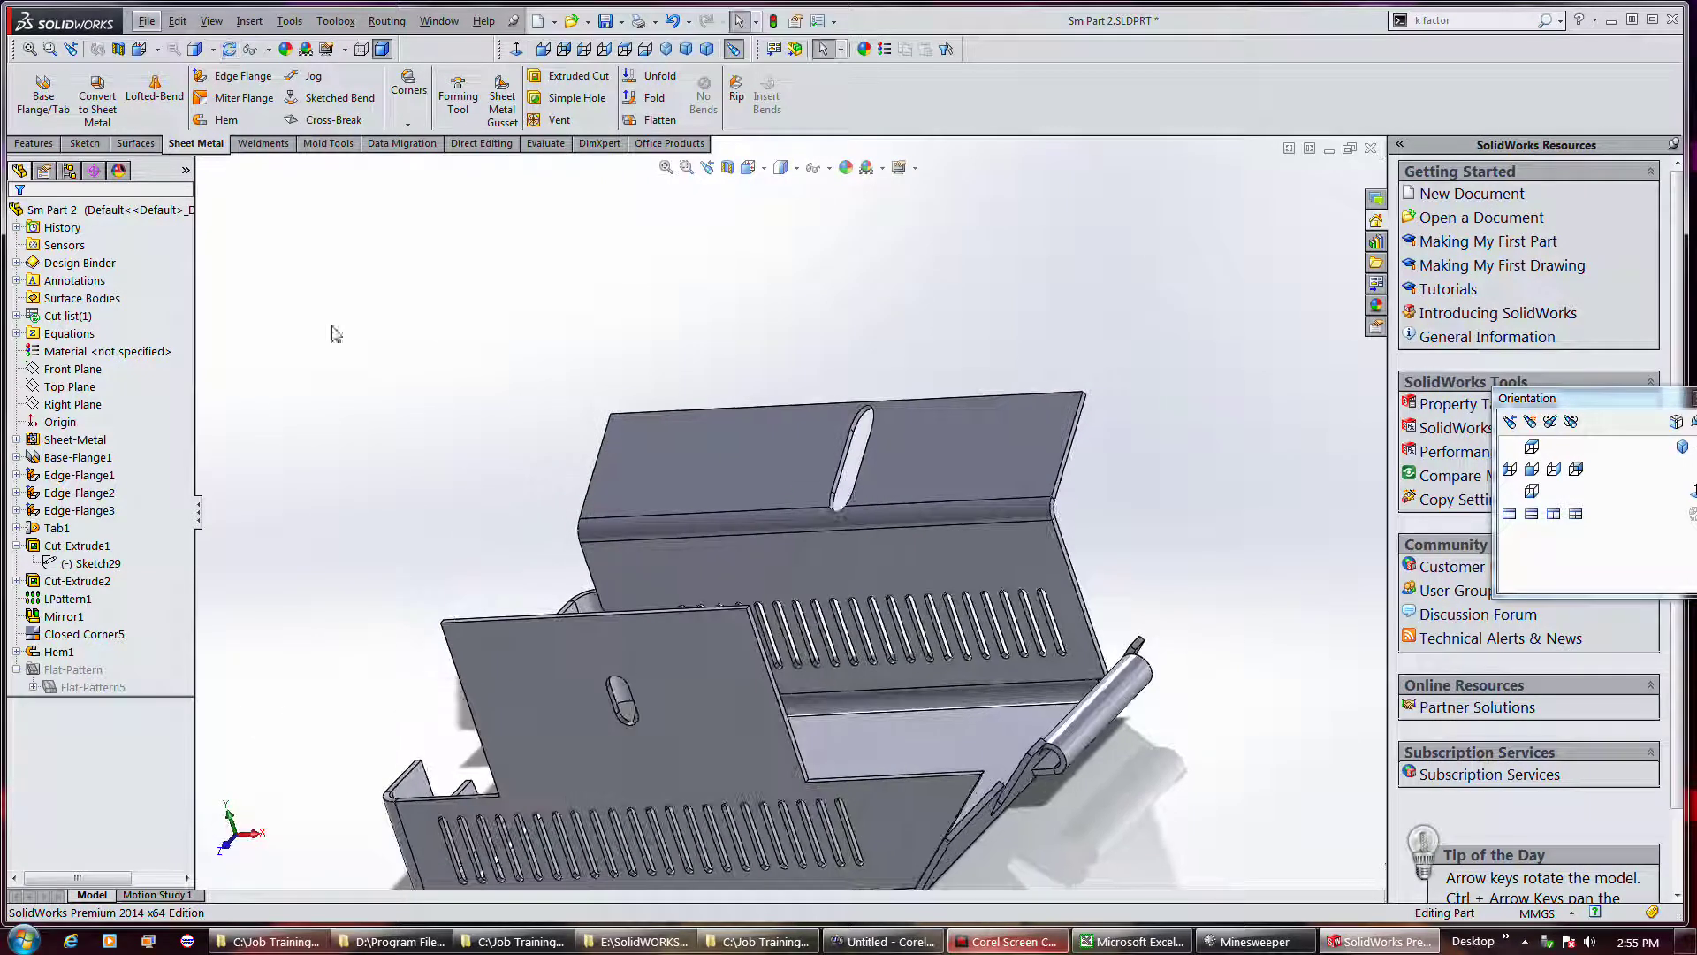
left_click(231, 76)
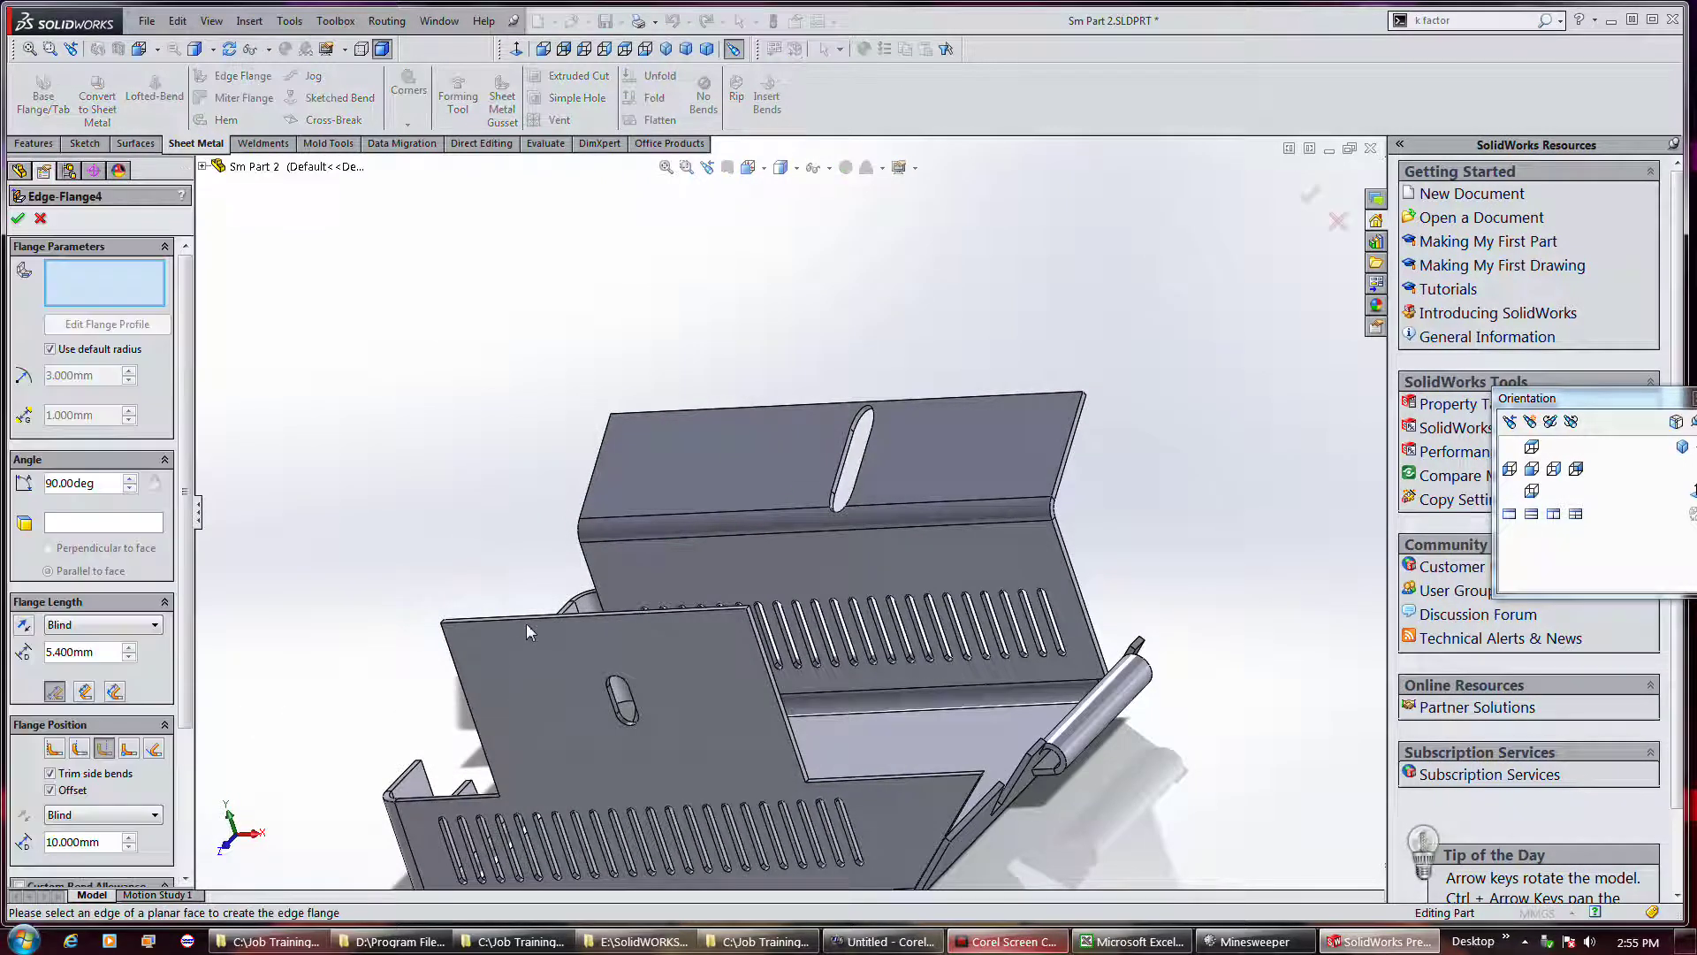
left_click(530, 616)
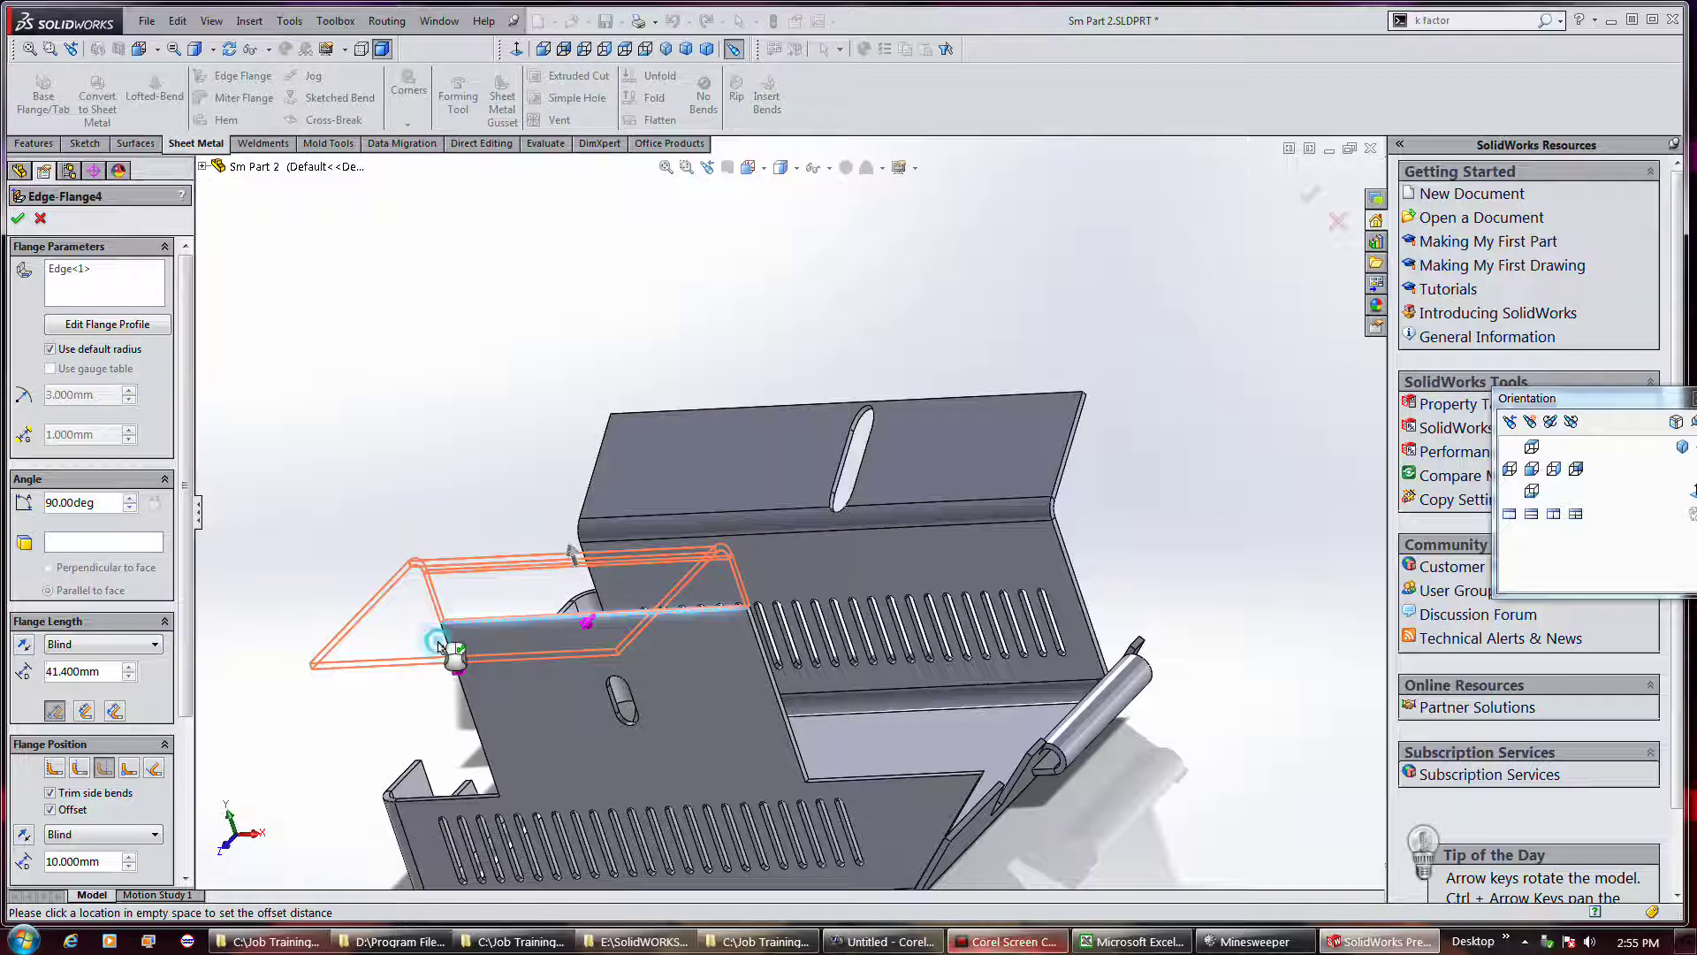
left_click(439, 648)
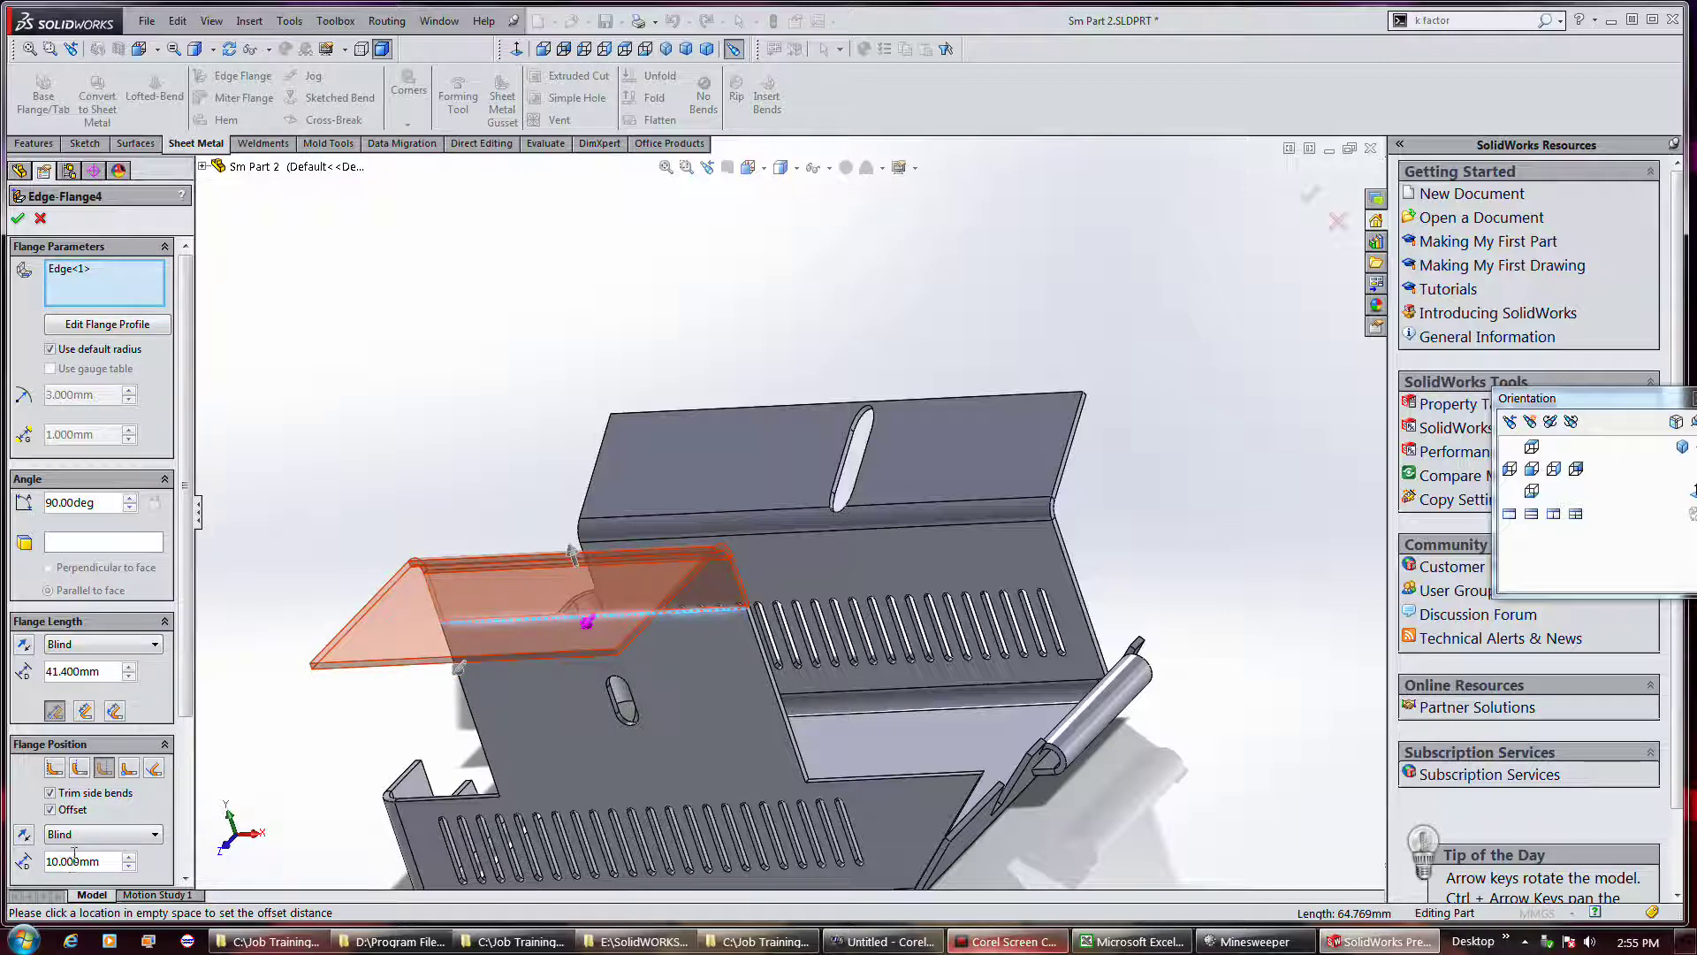
left_click(74, 809)
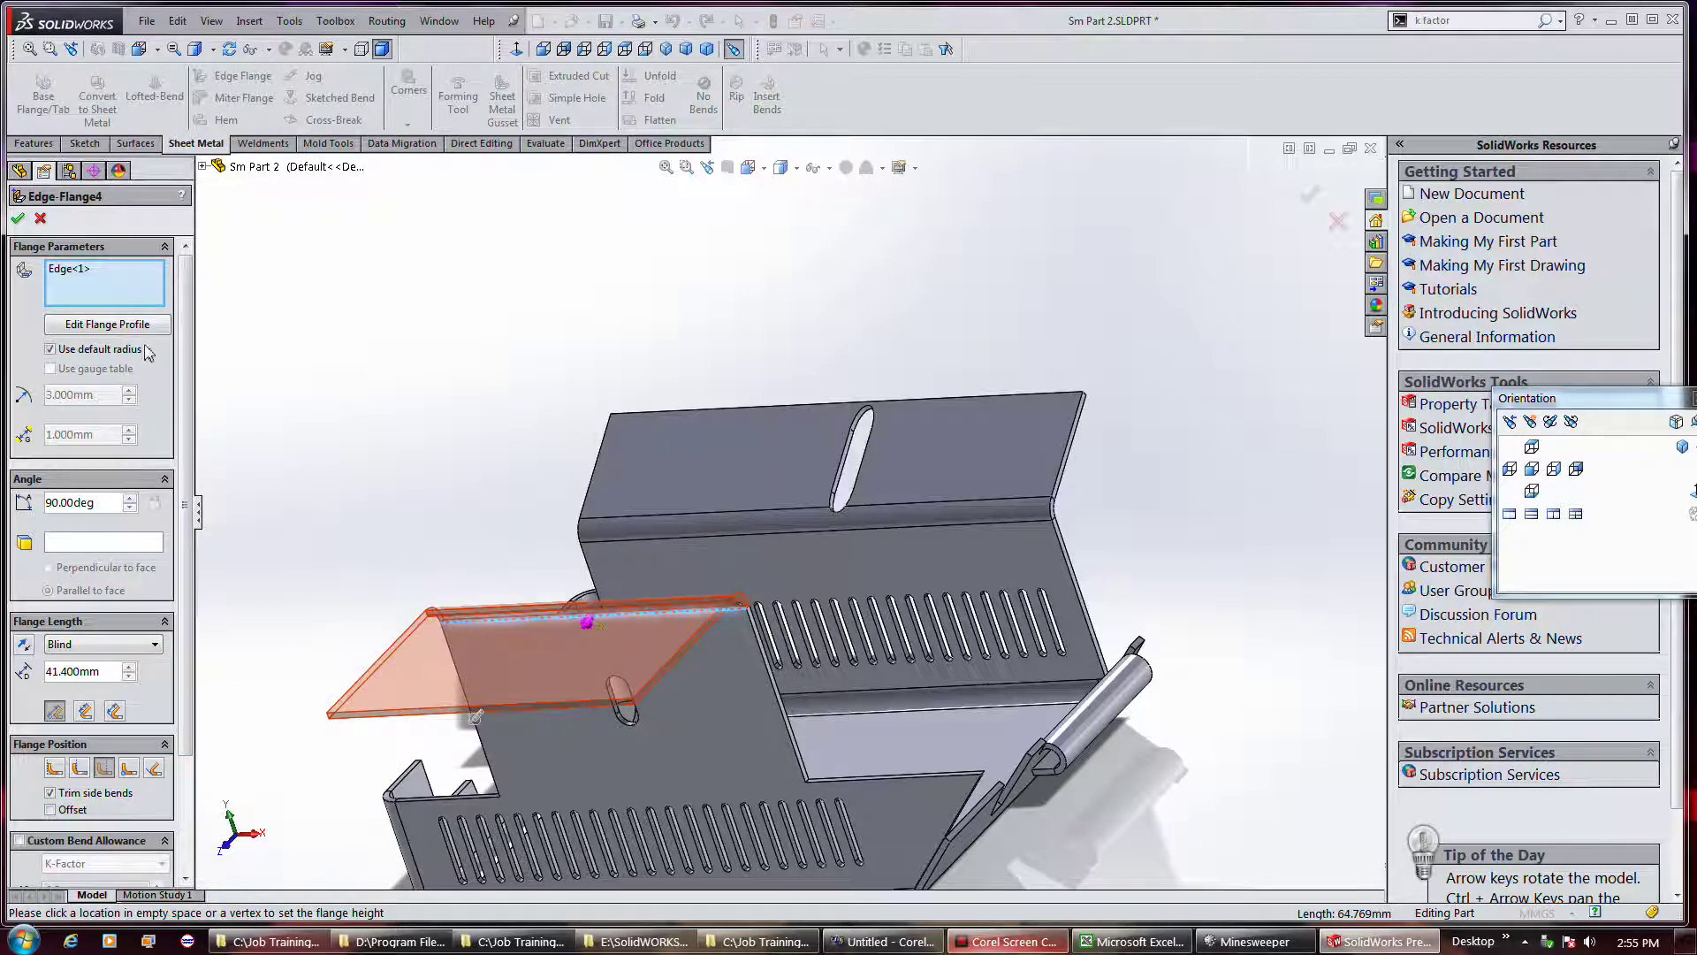
left_click(107, 323)
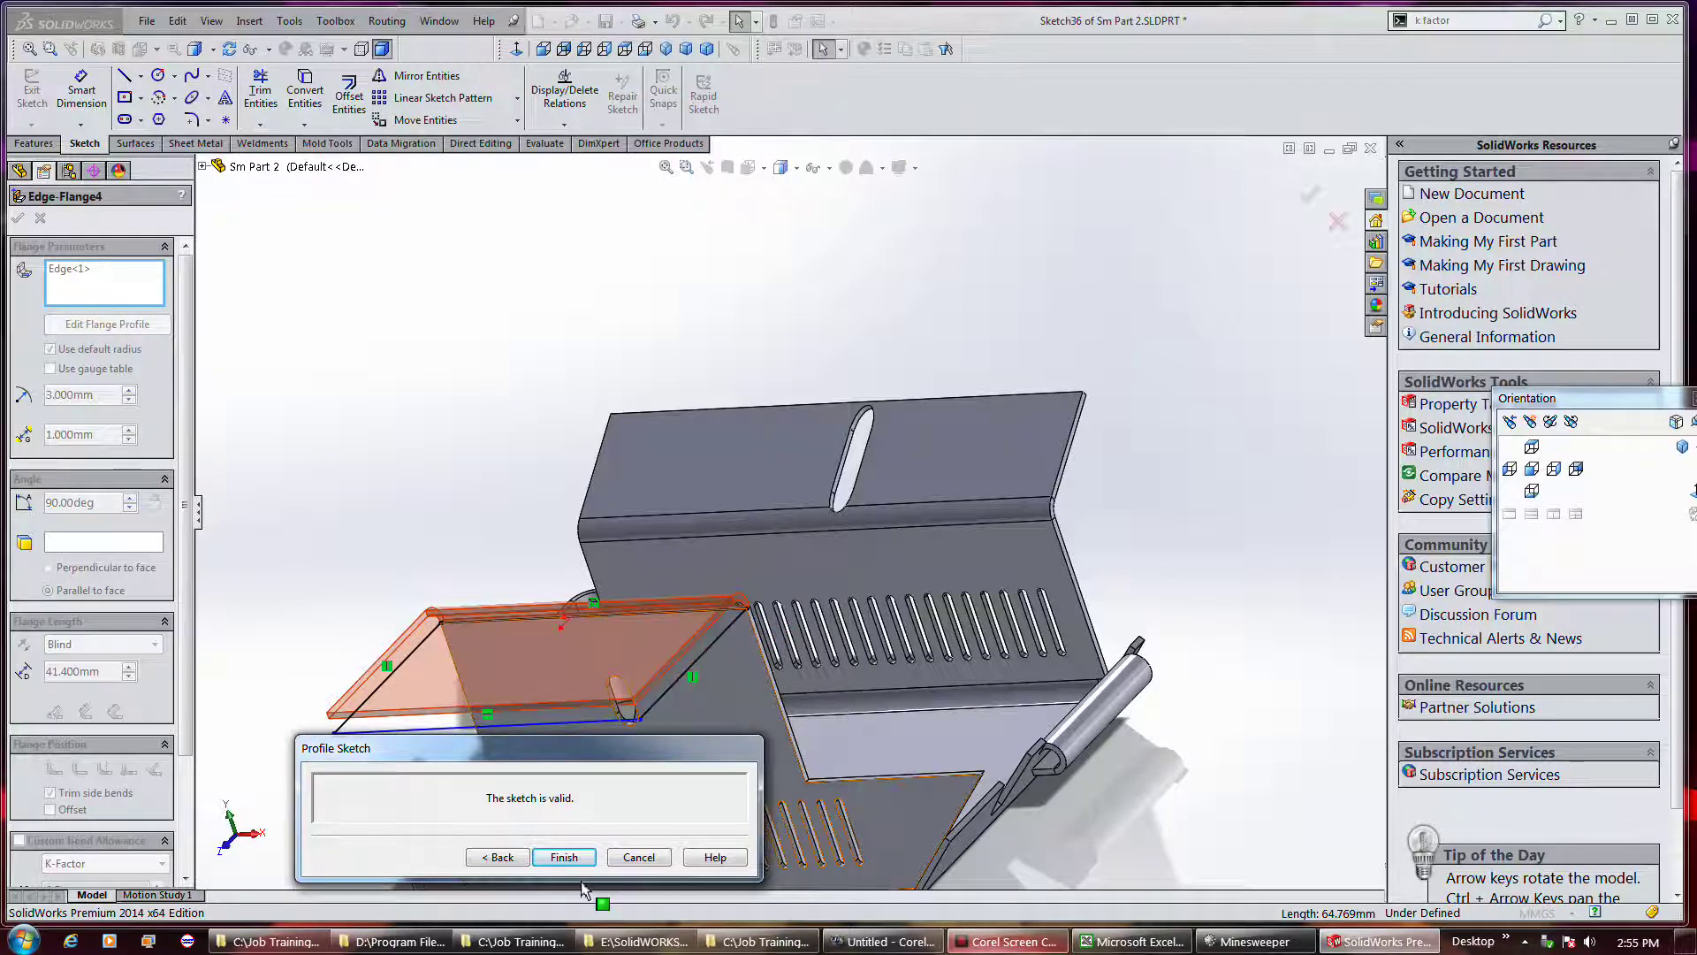
Drag the flange profile's right side inward to narrow it, then switch to the front view.
left_click_drag(709, 660, 616, 661)
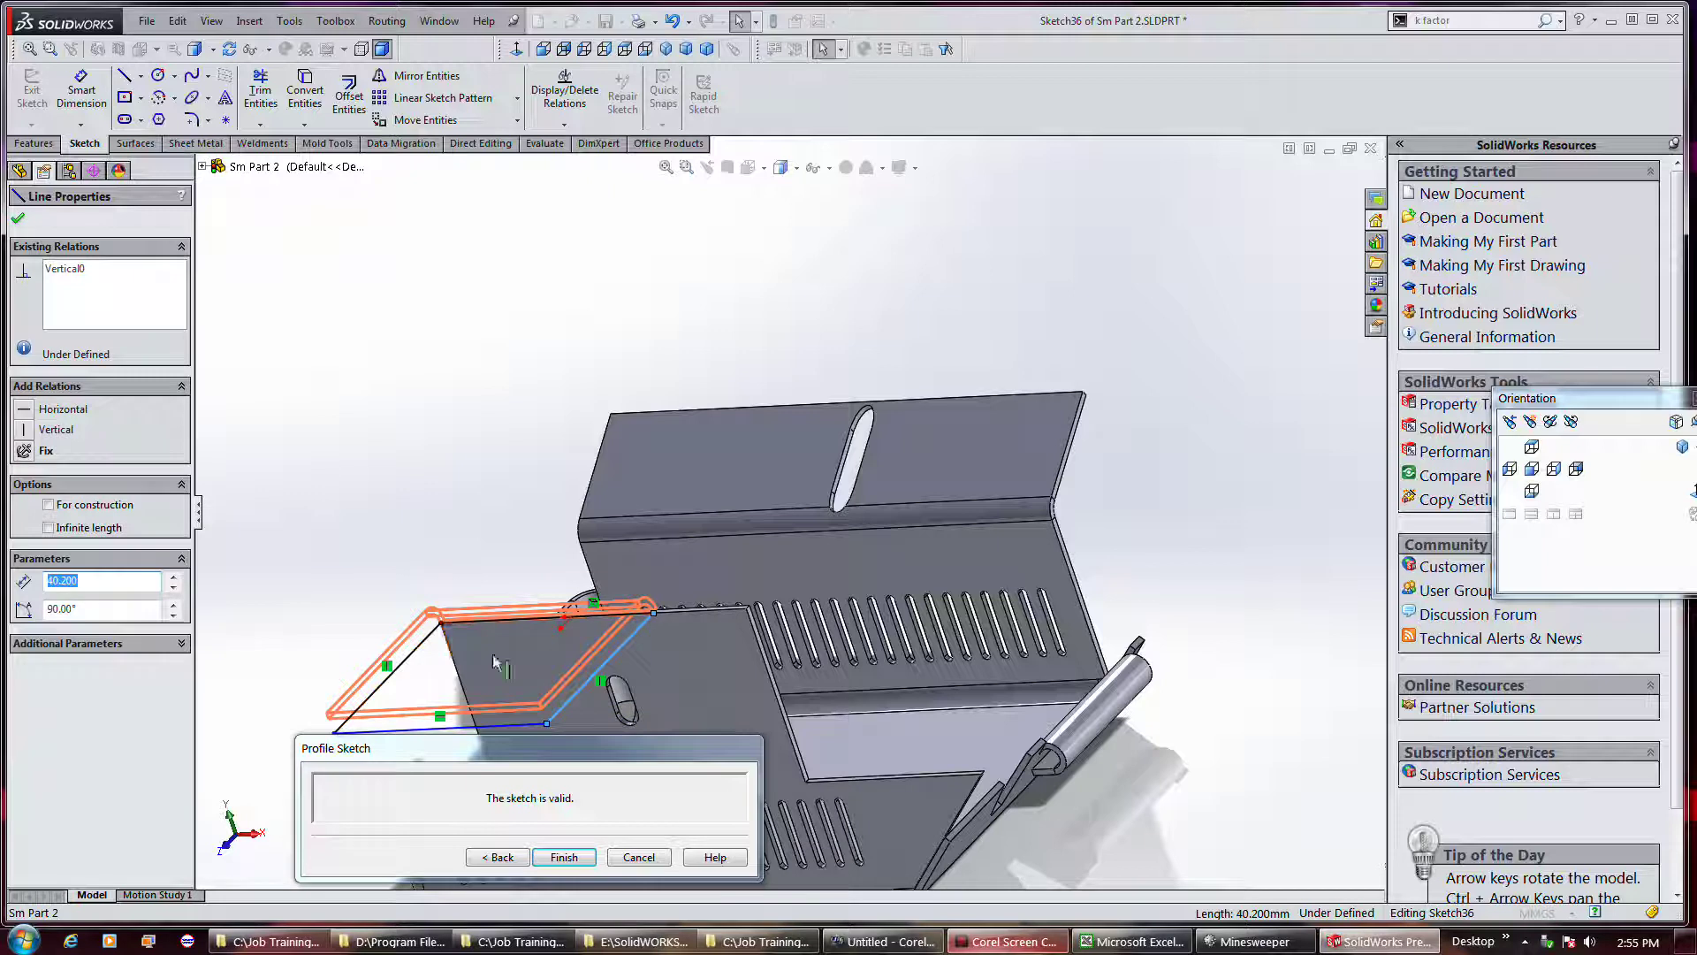
mouse_move(610, 672)
left_mouse_down()
mouse_move(471, 671)
mouse_move(519, 655)
left_mouse_up()
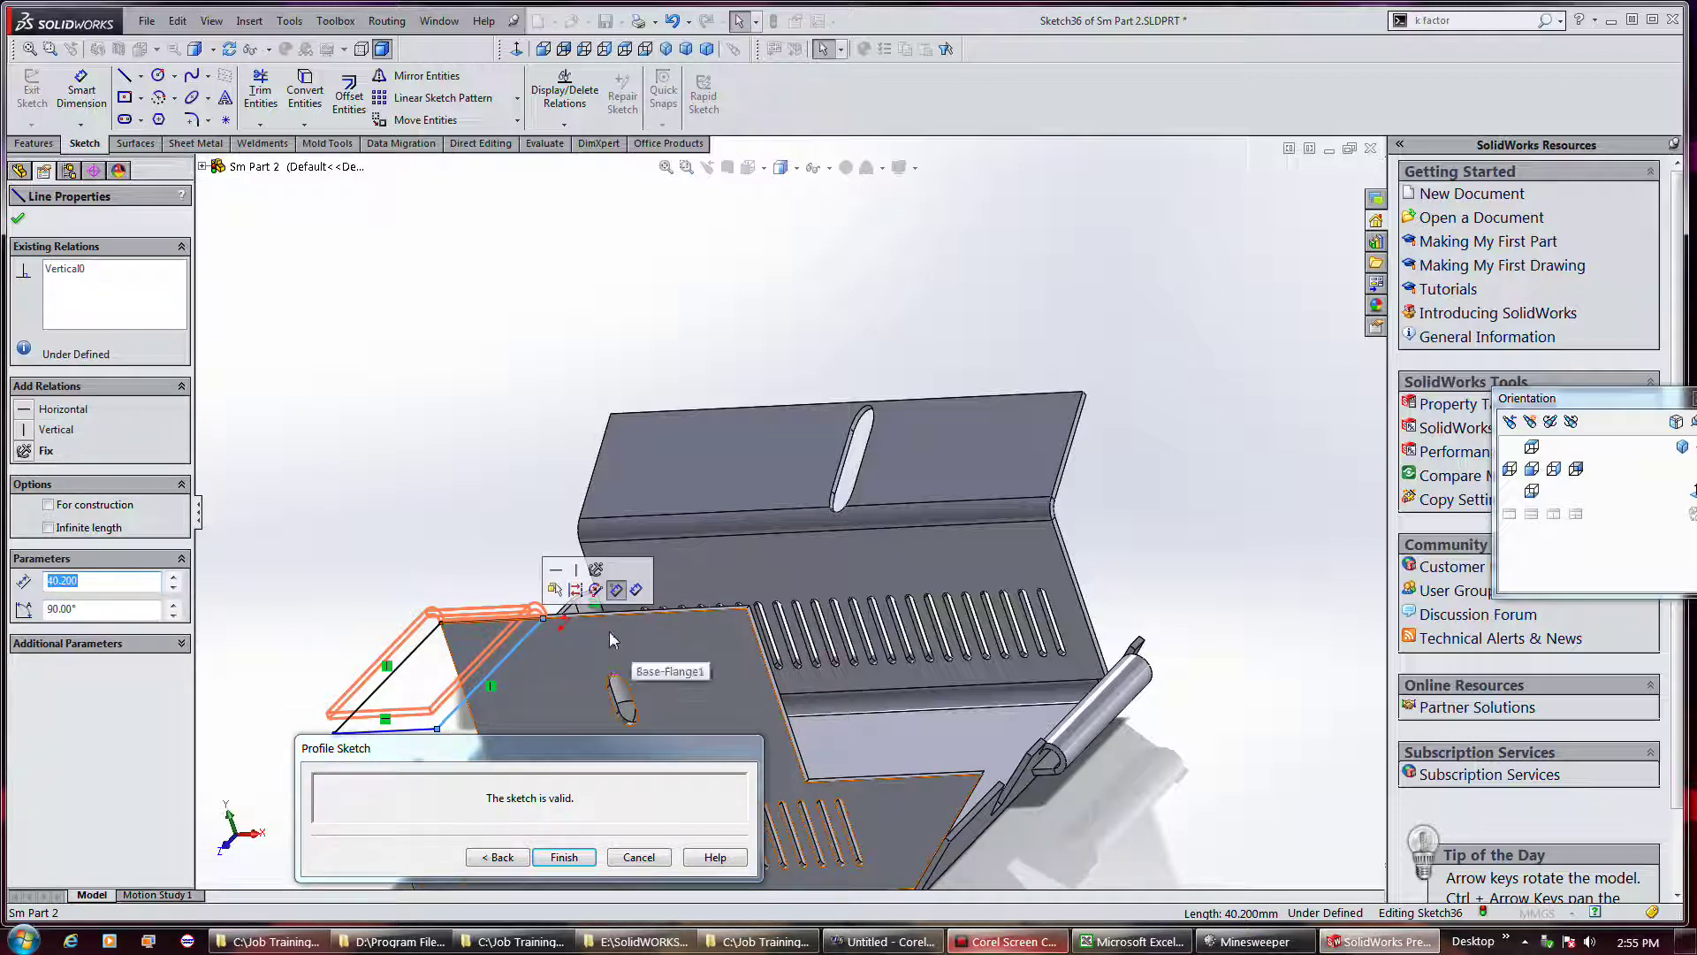
key("ctrl+1")
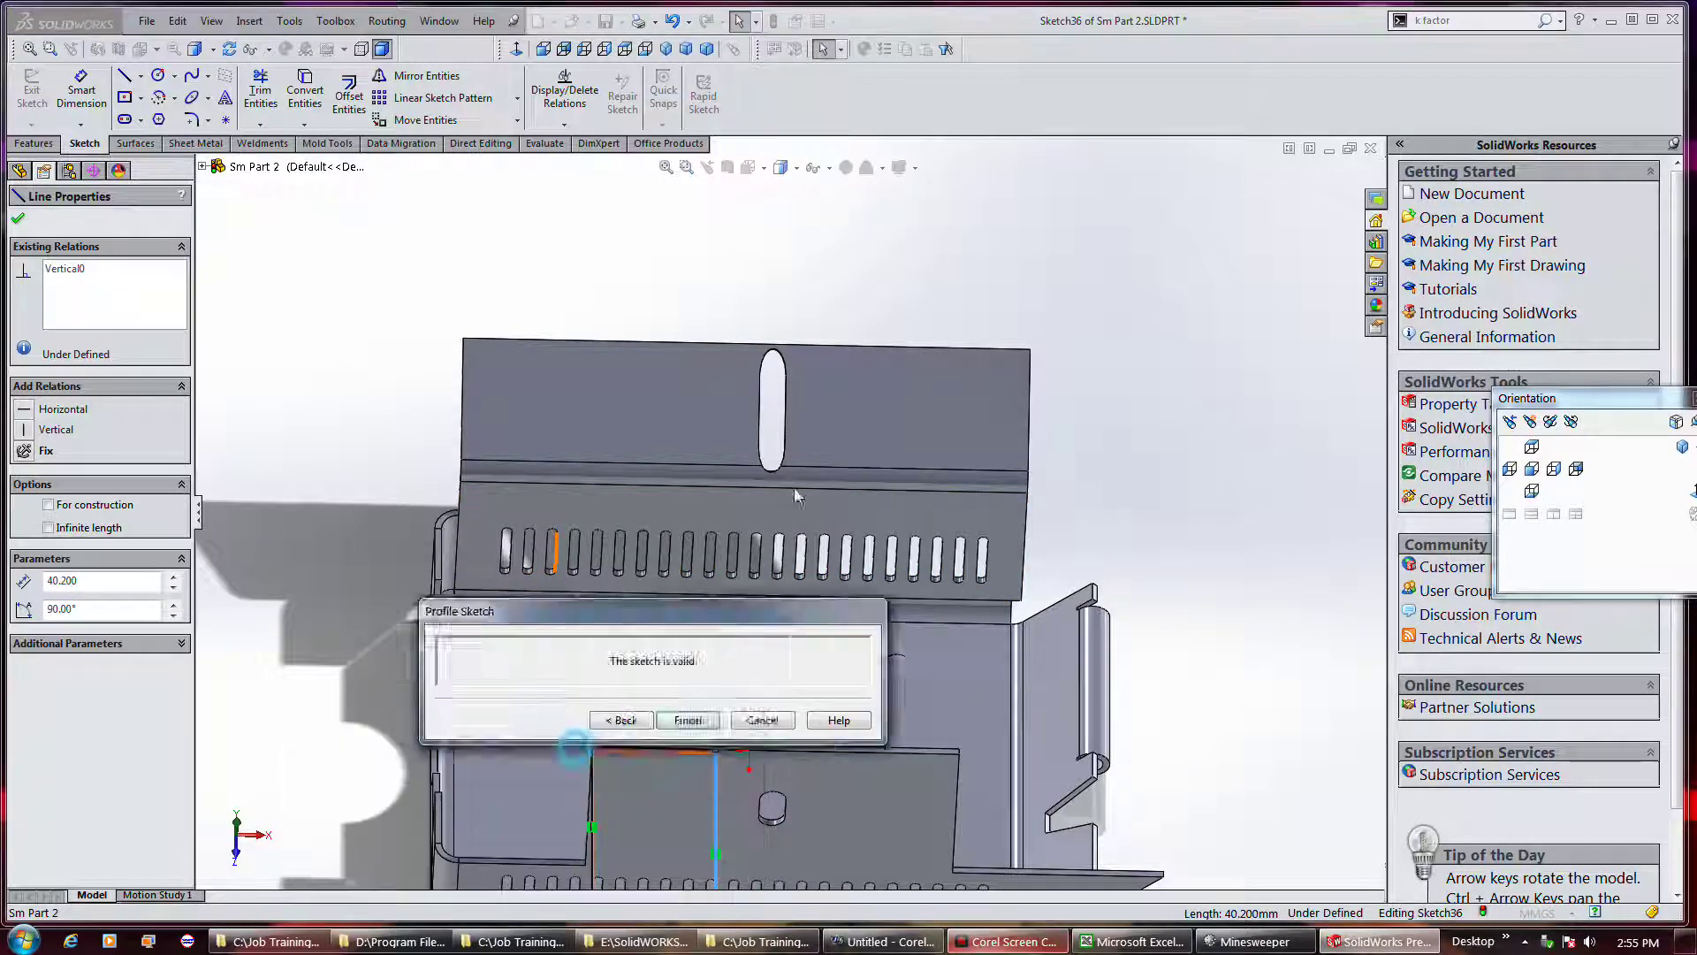
left_click_drag(576, 756, 1109, 186)
key("f")
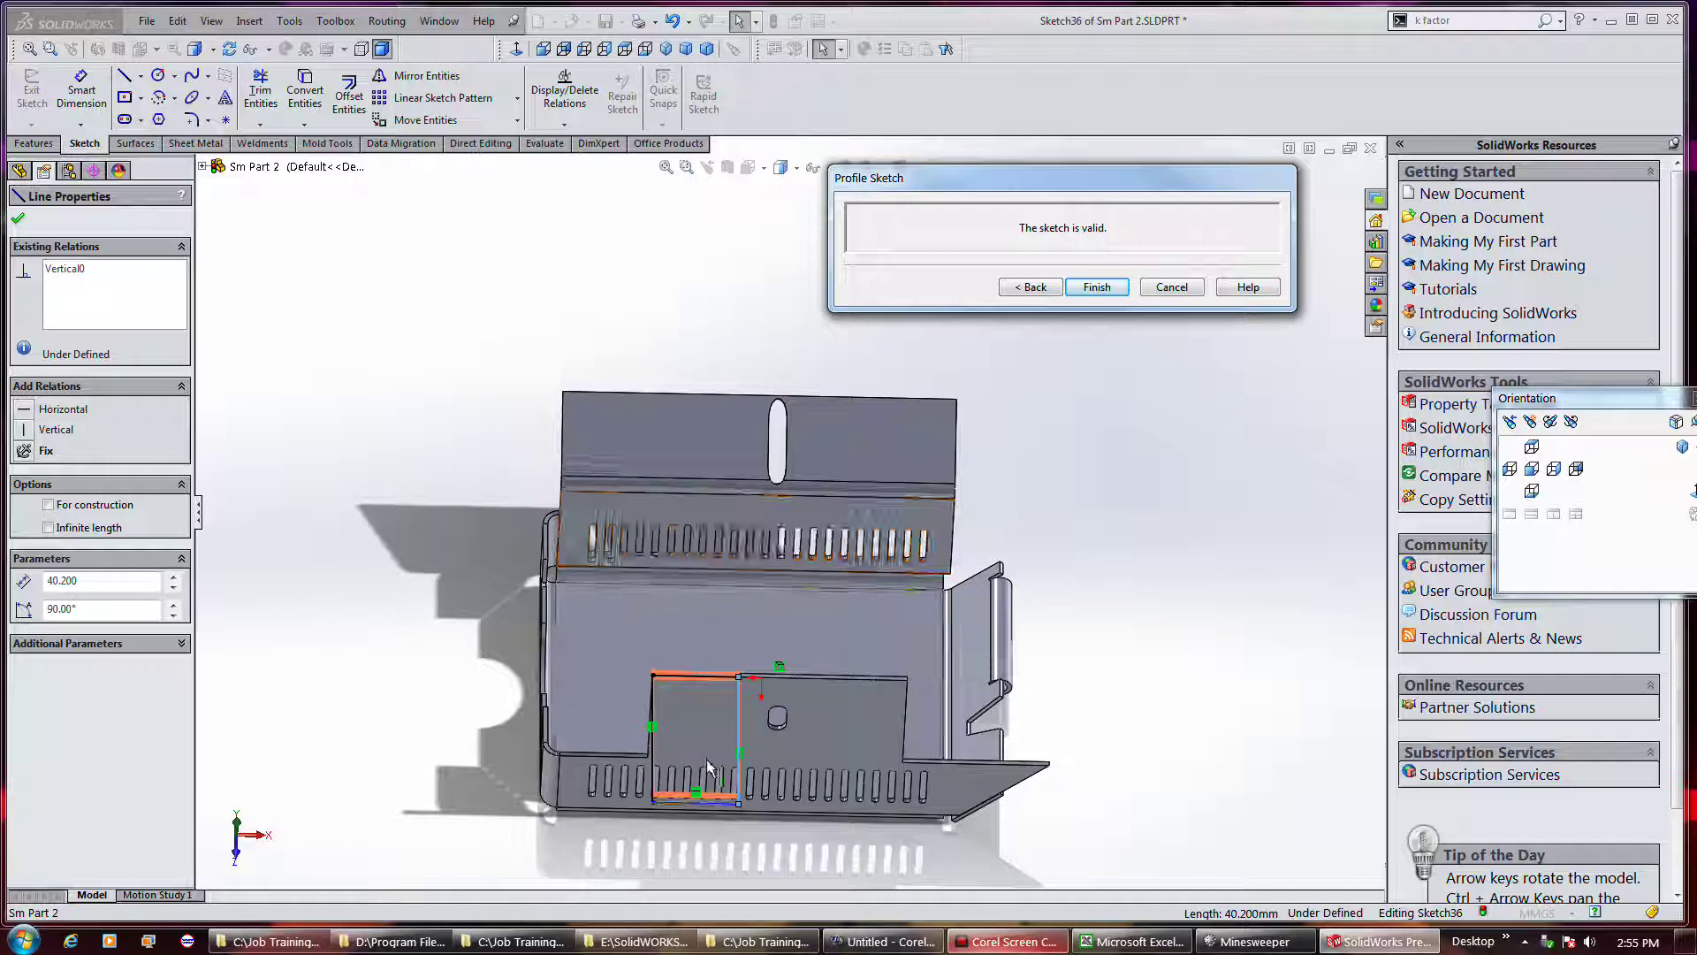
scroll(692, 779, "down", 1)
scroll(693, 780, "down", 1)
scroll(693, 780, "down", 1)
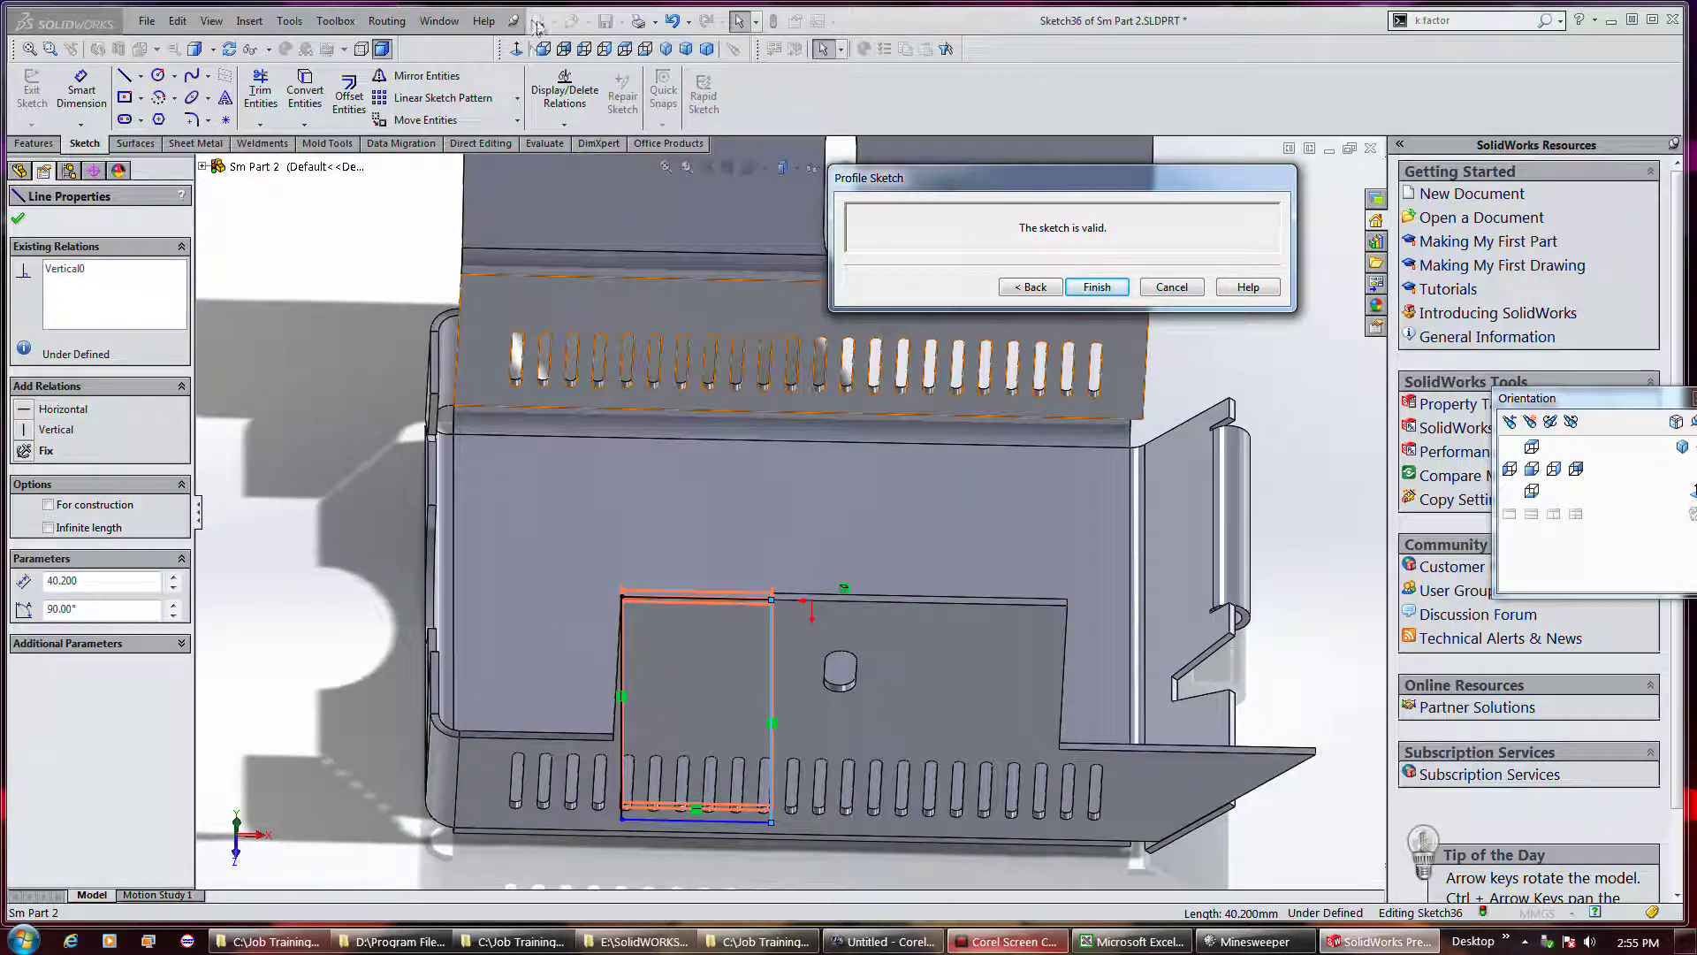
left_click(518, 50)
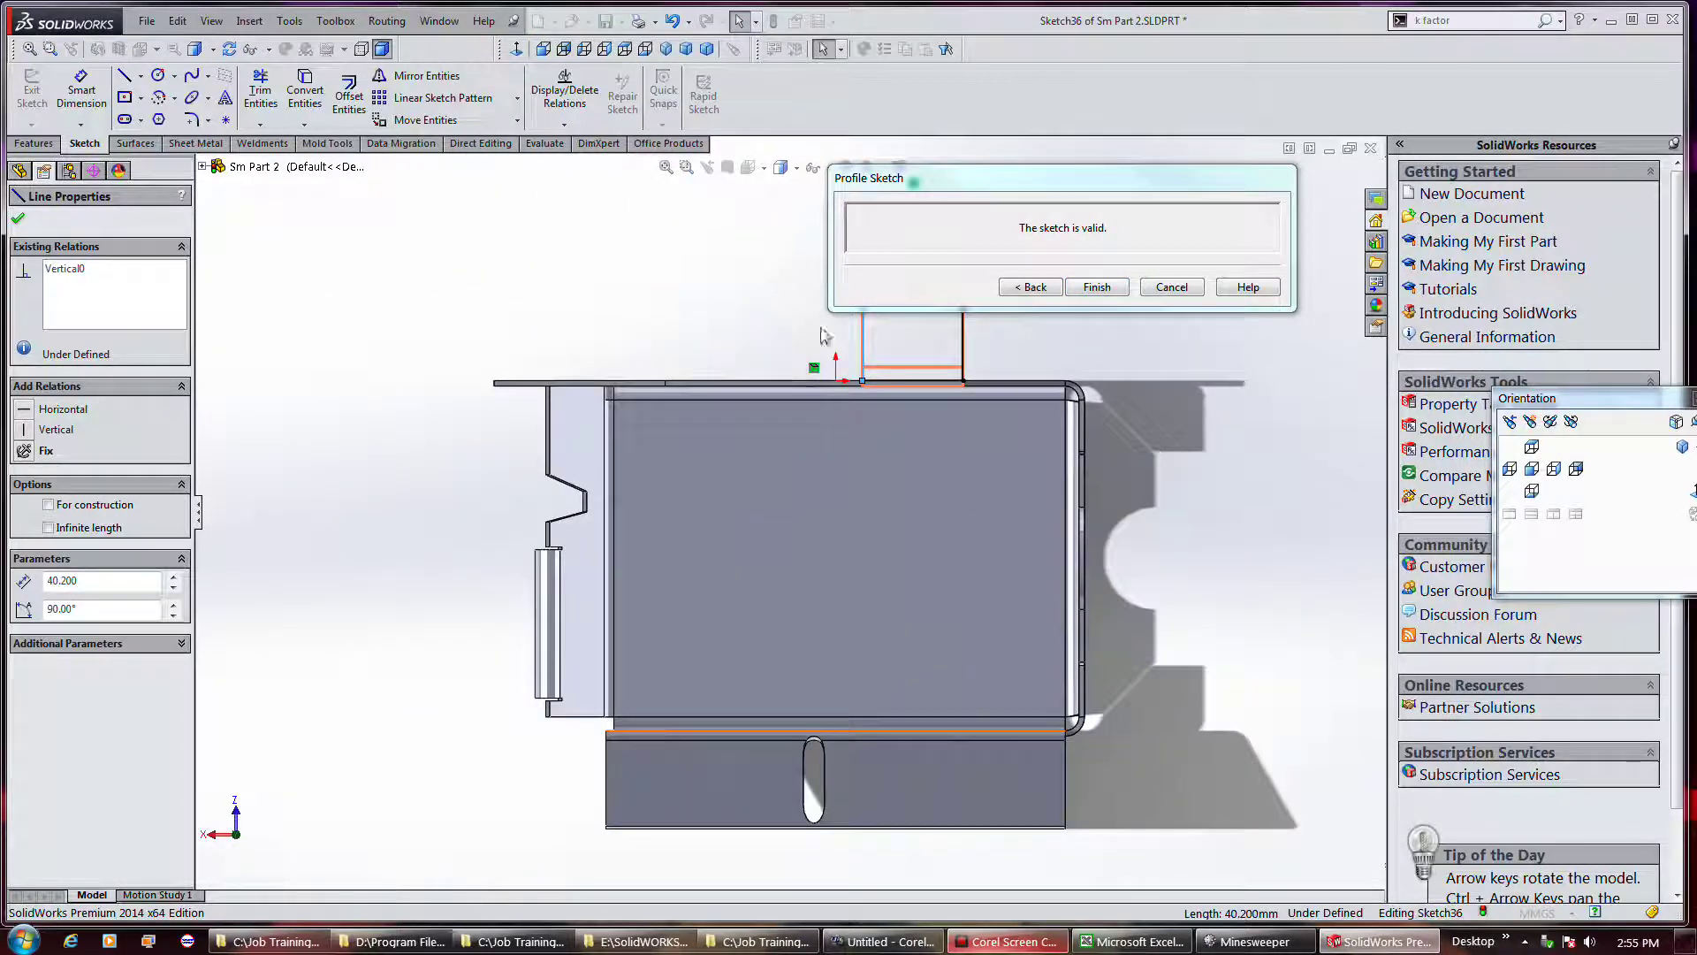
mouse_move(919, 557)
middle_mouse_down()
mouse_move(858, 409)
mouse_move(952, 378)
middle_mouse_up()
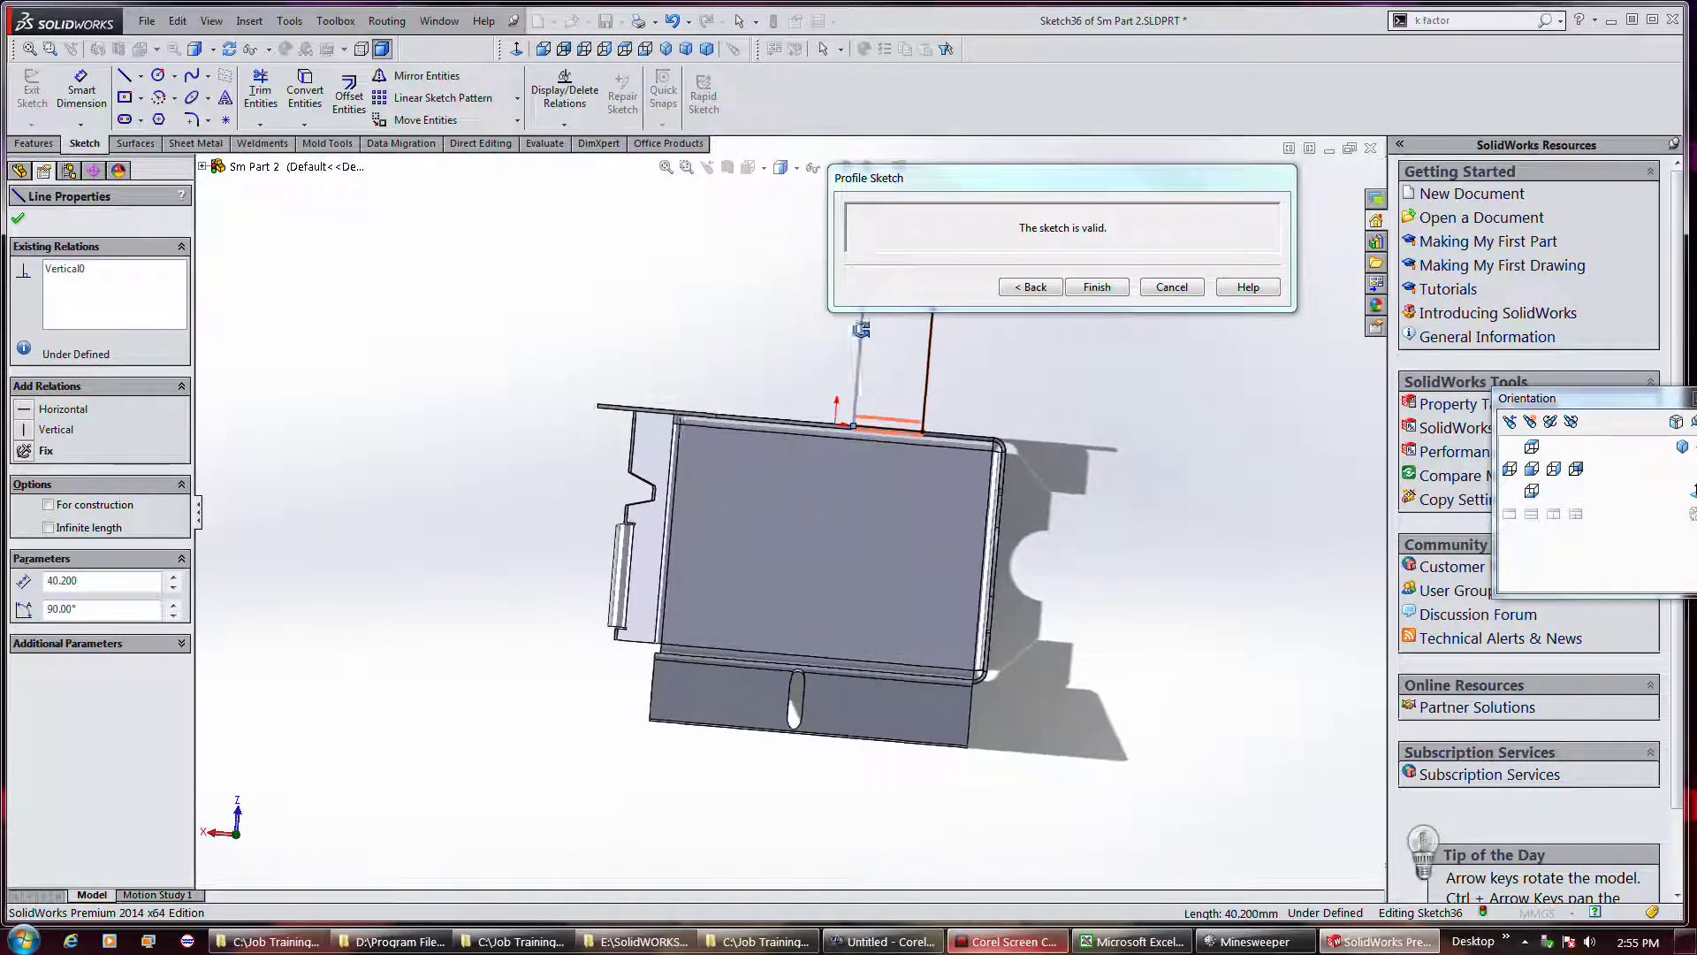
left_click(950, 375)
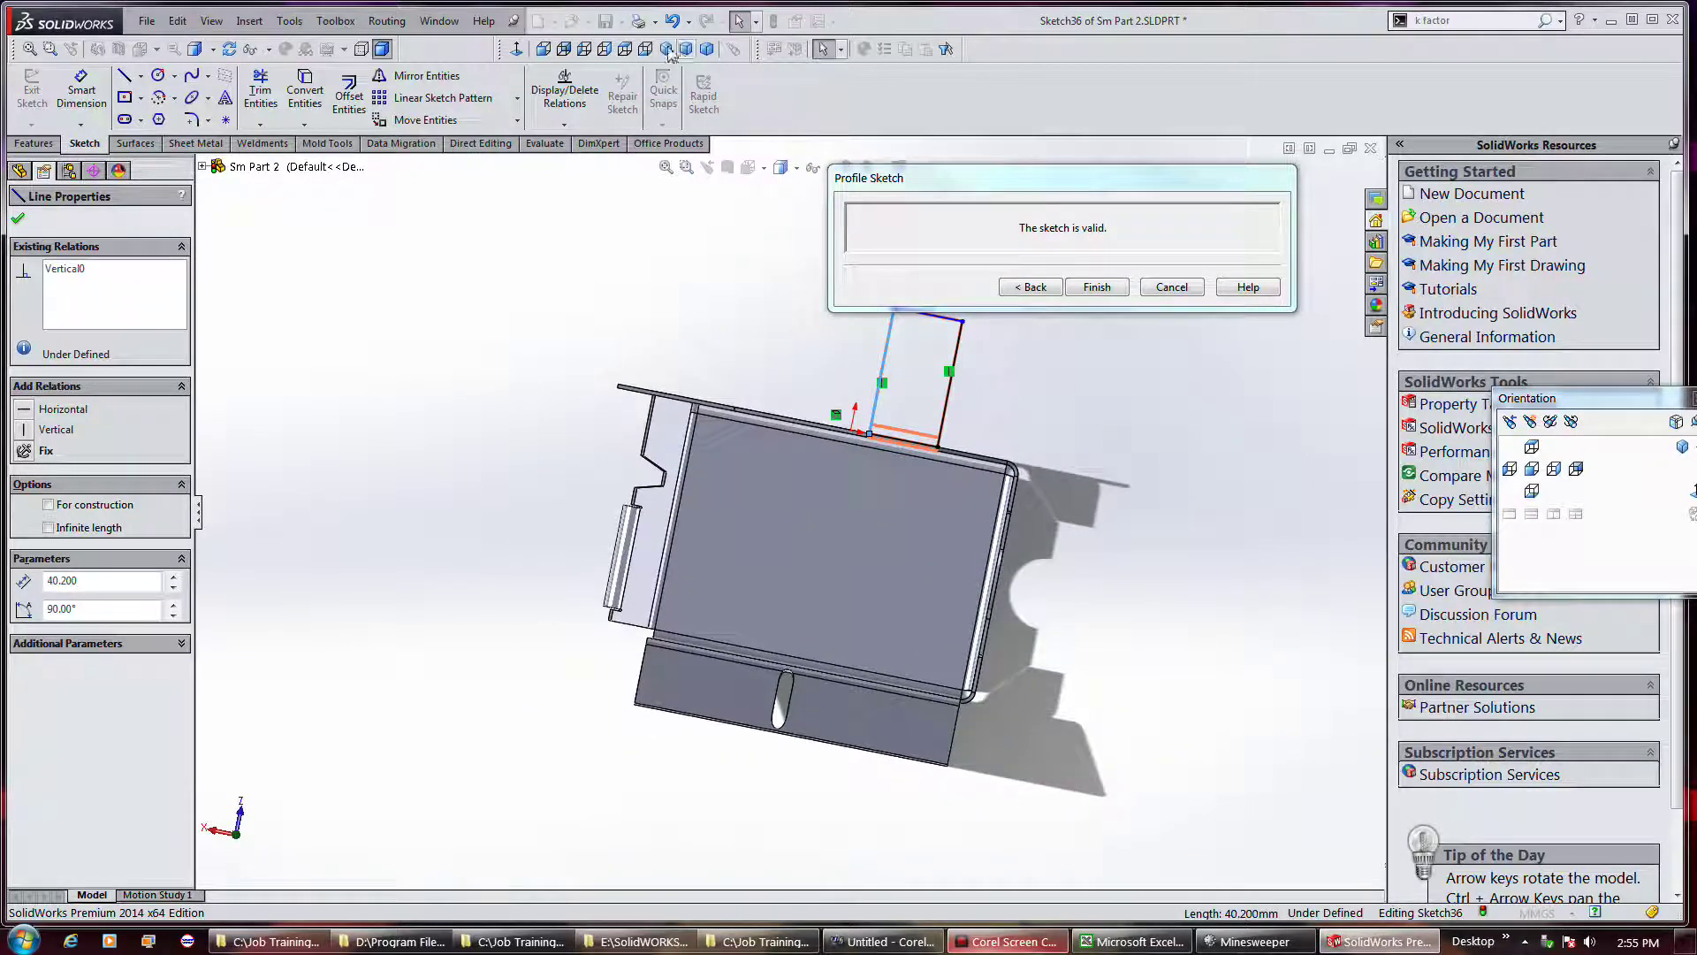
left_click(521, 51)
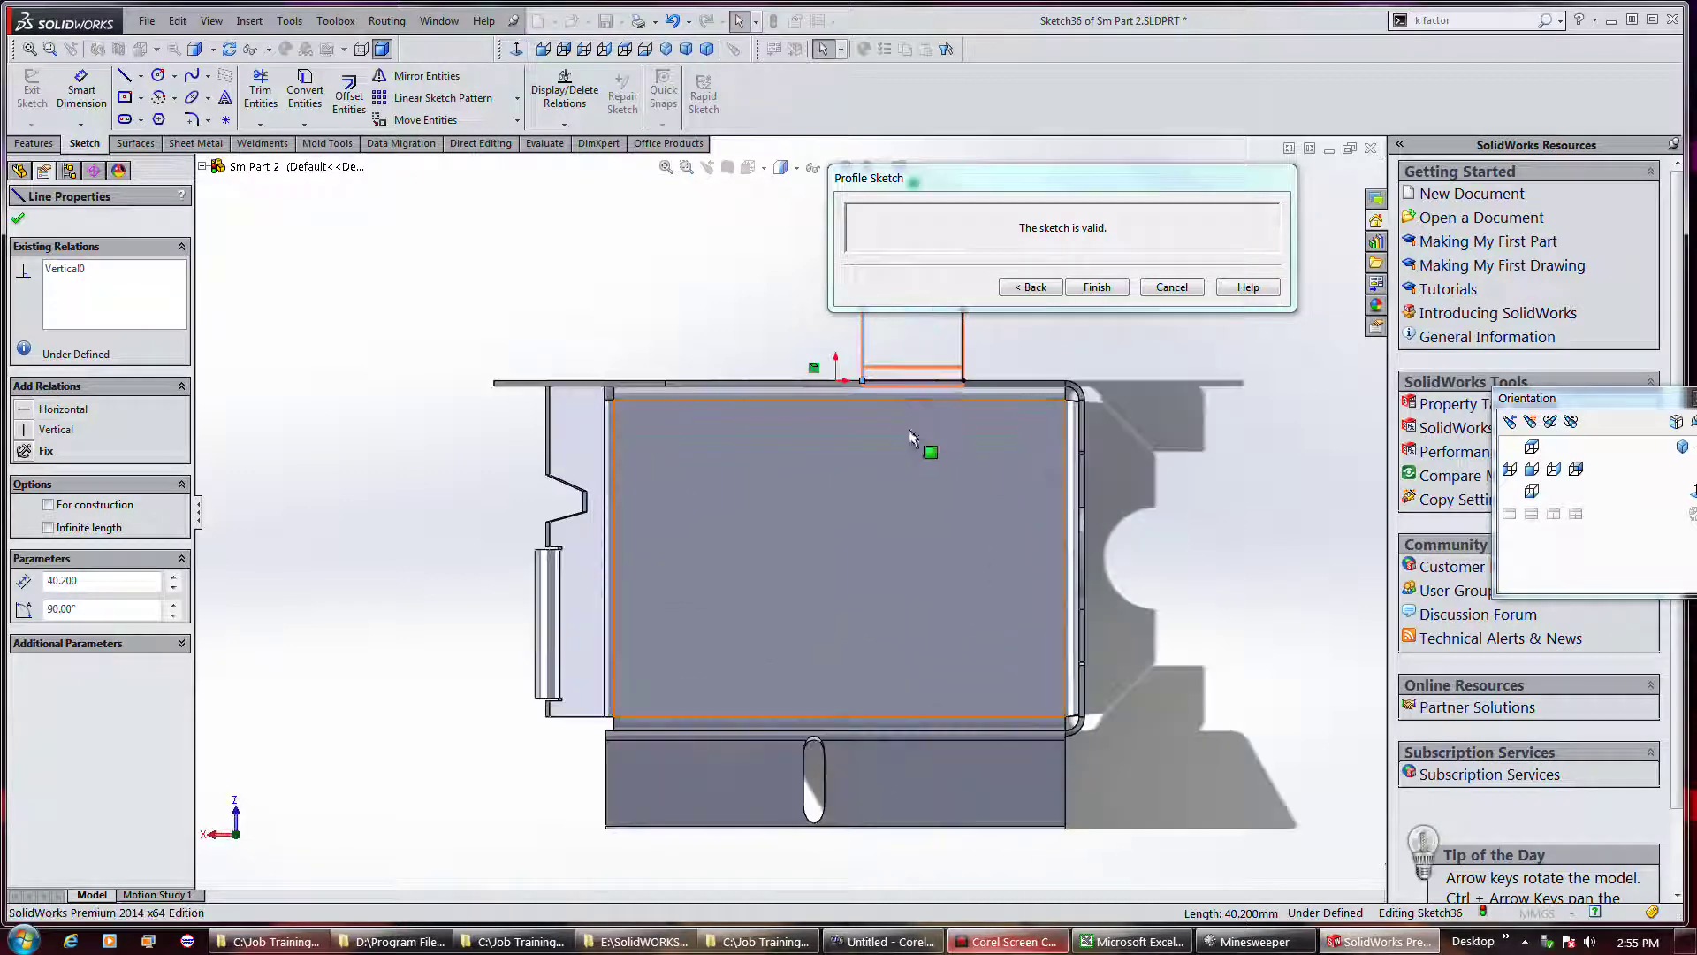
left_click_drag(1029, 176, 1466, 181)
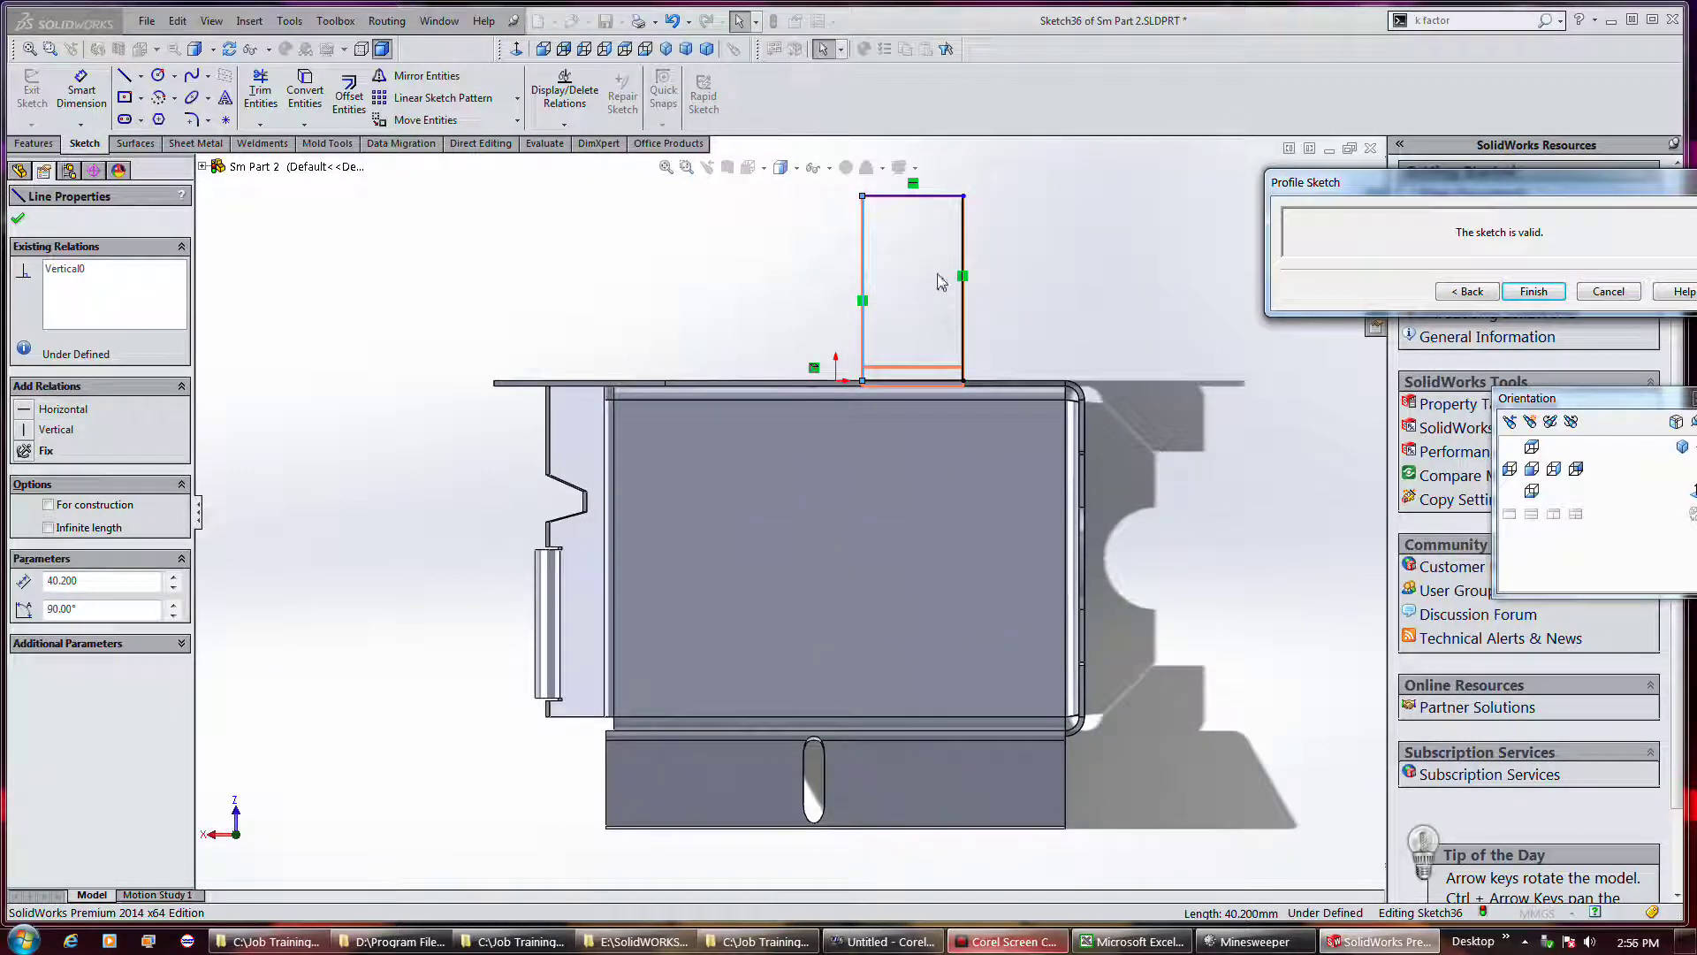
scroll(941, 281, "down", 5)
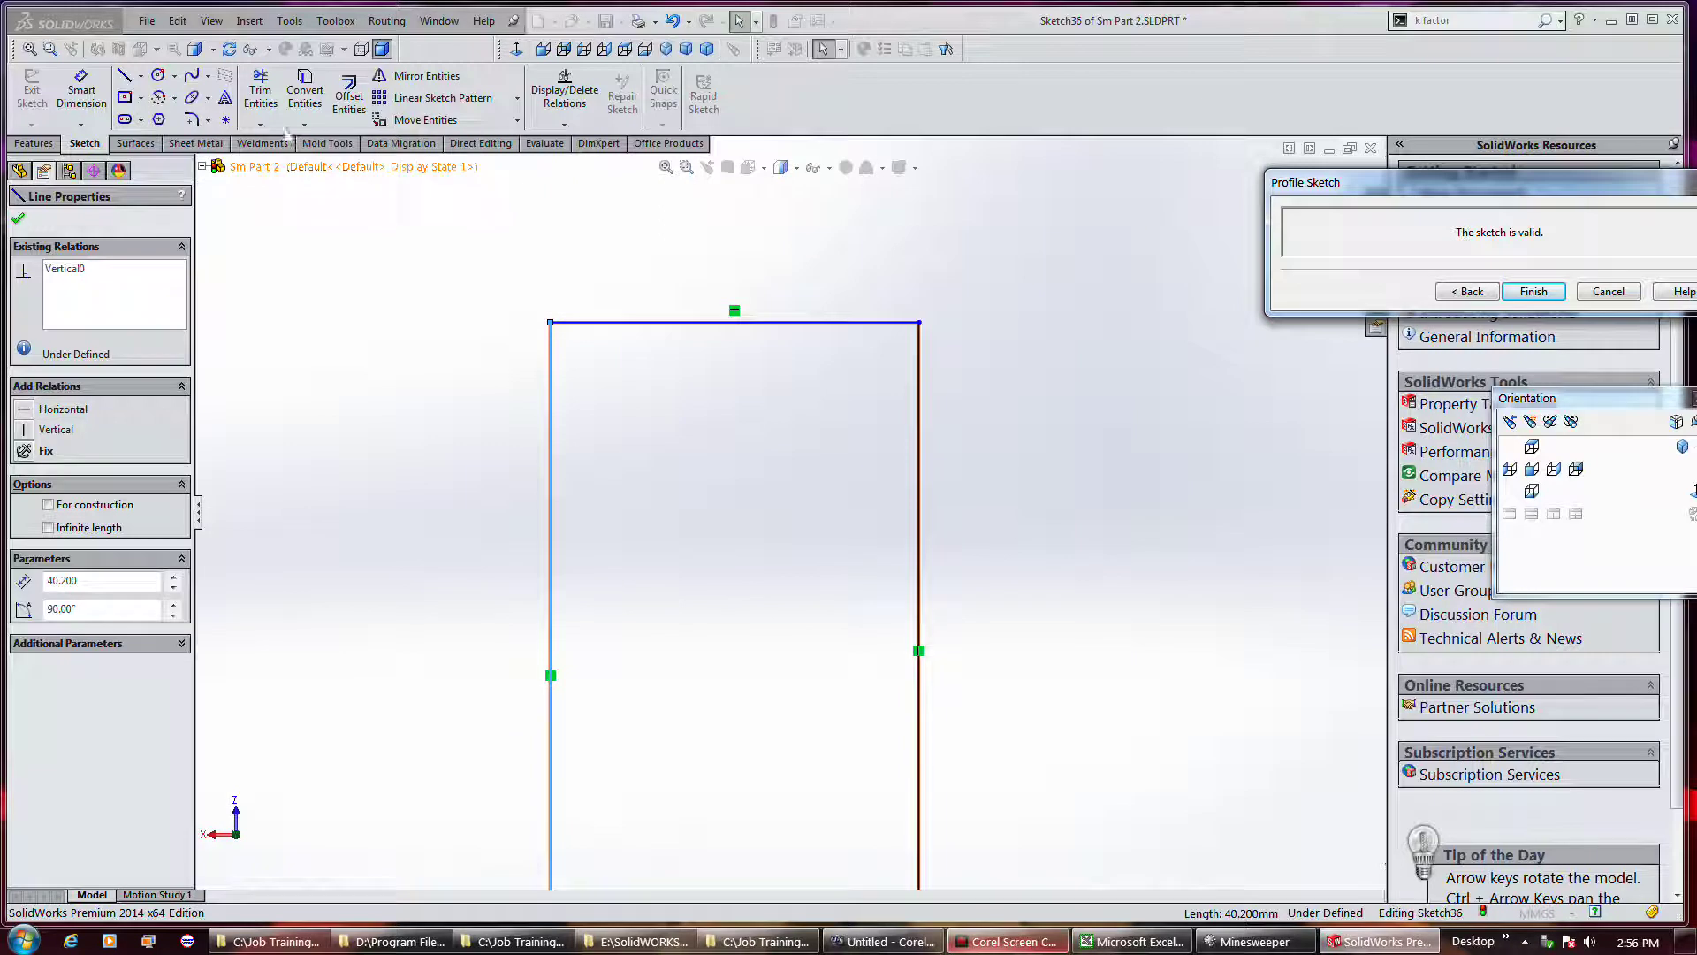
Sketch lines along the profile's left side outlining a tall slot and a small bottom notch.
left_click(125, 75)
scroll(699, 385, "up", 3)
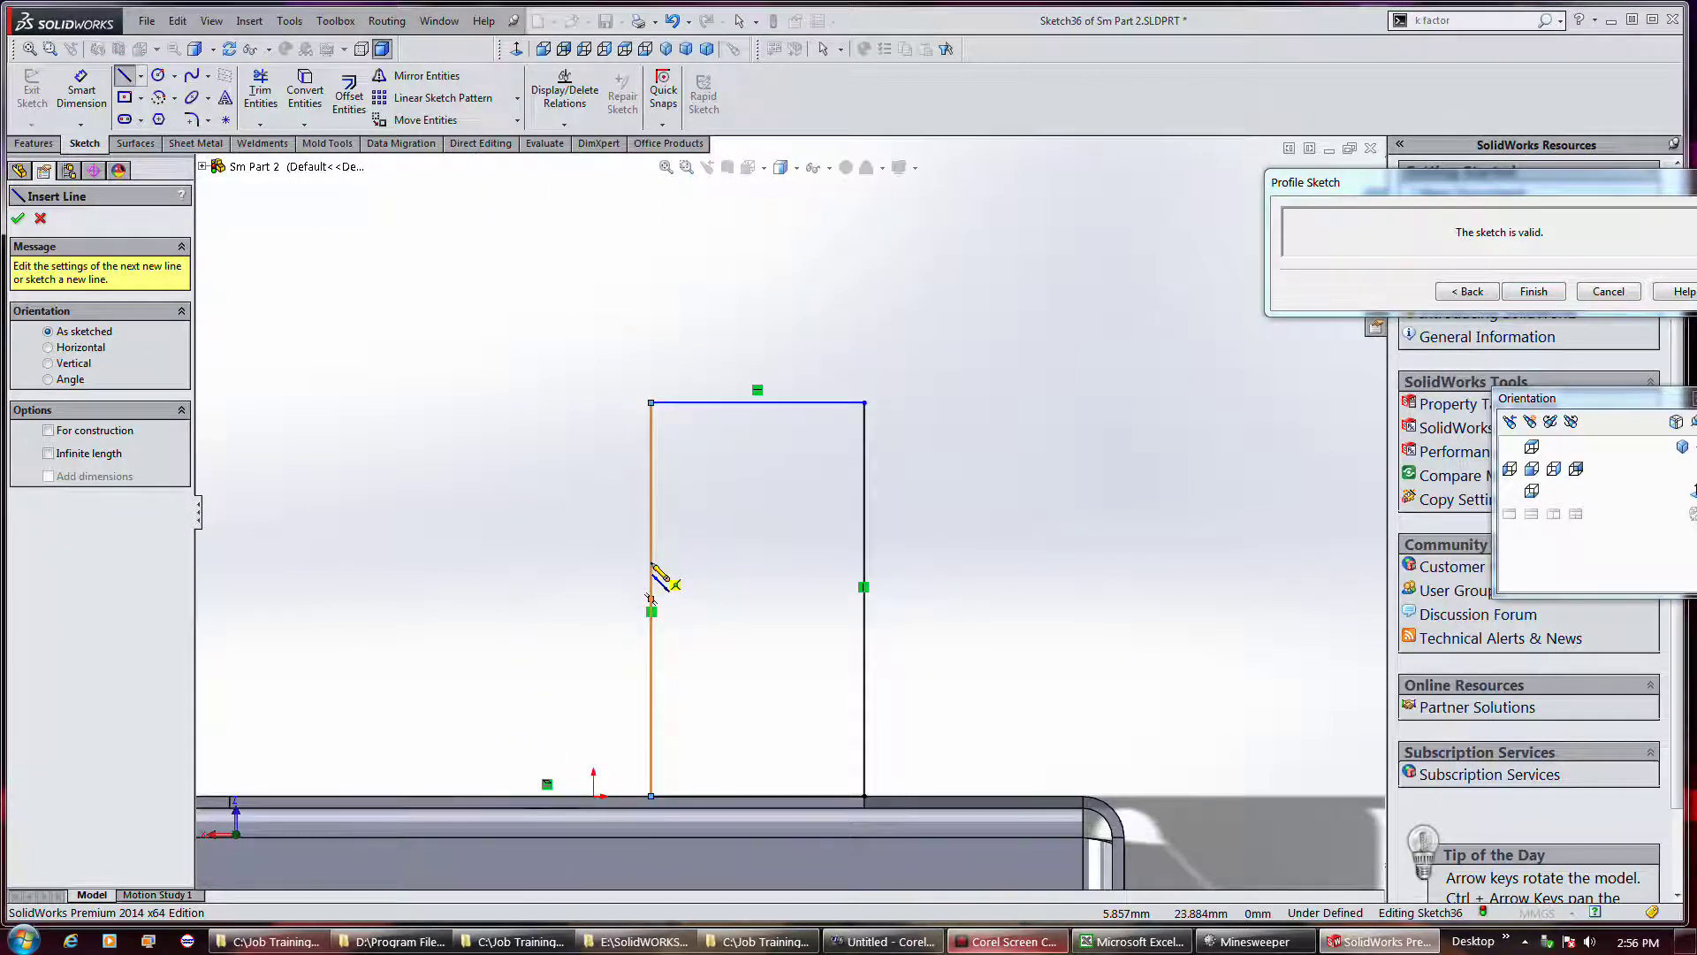
left_click(709, 562)
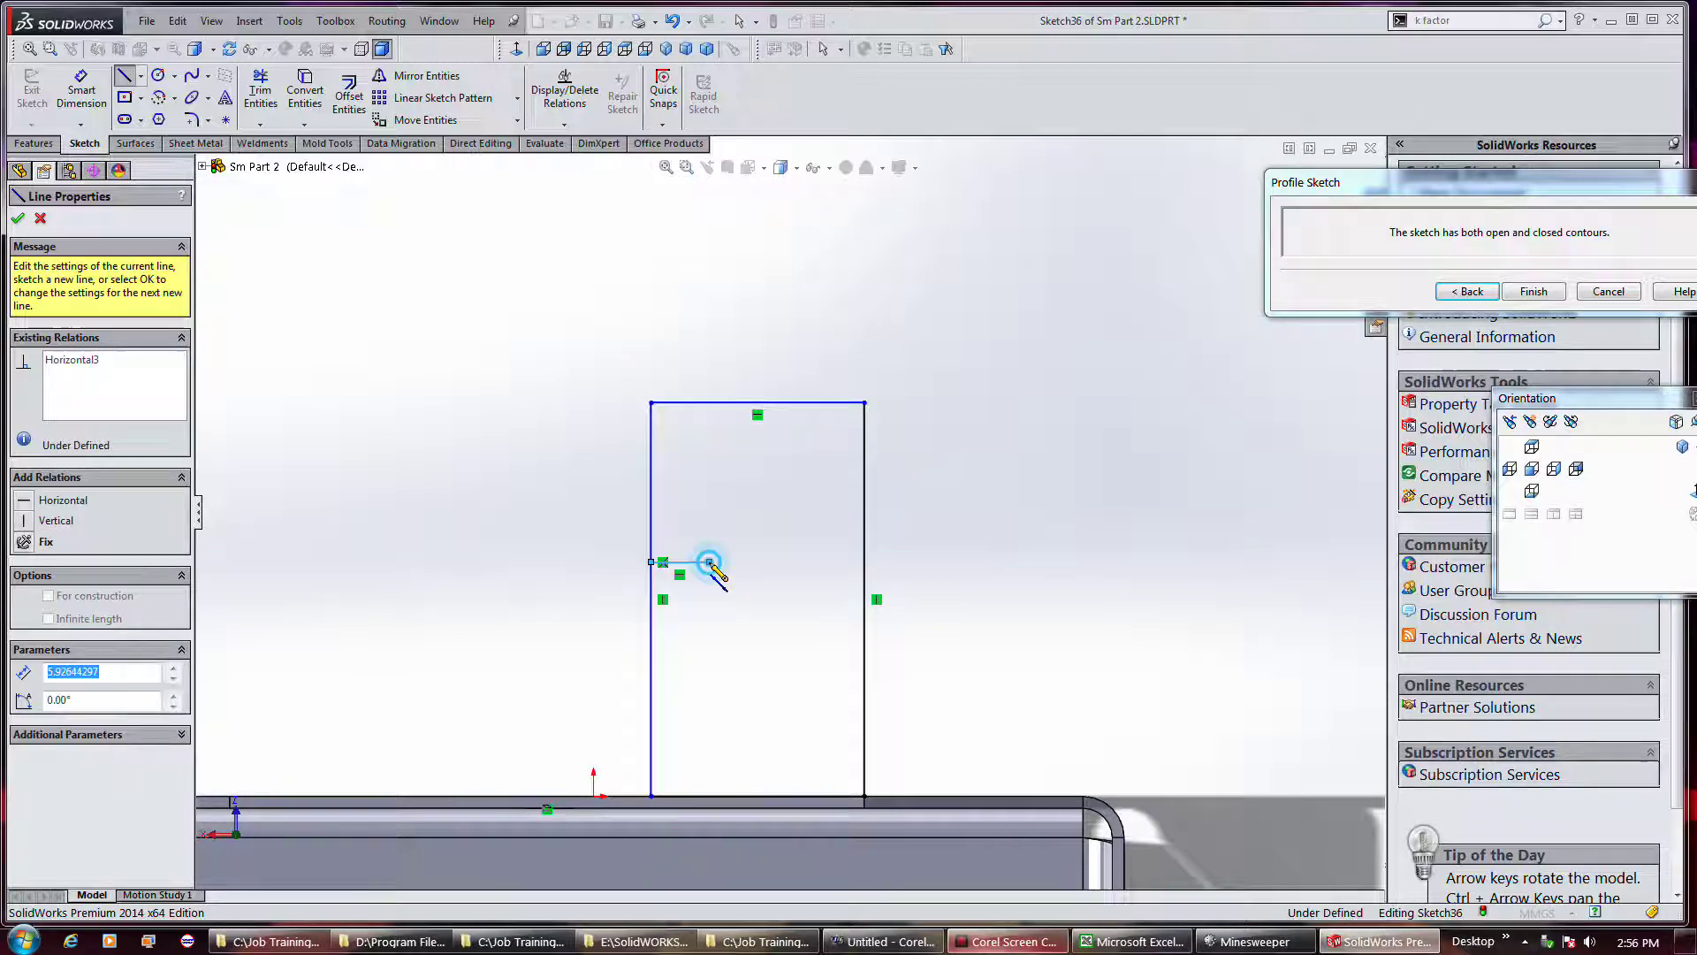
left_click(709, 707)
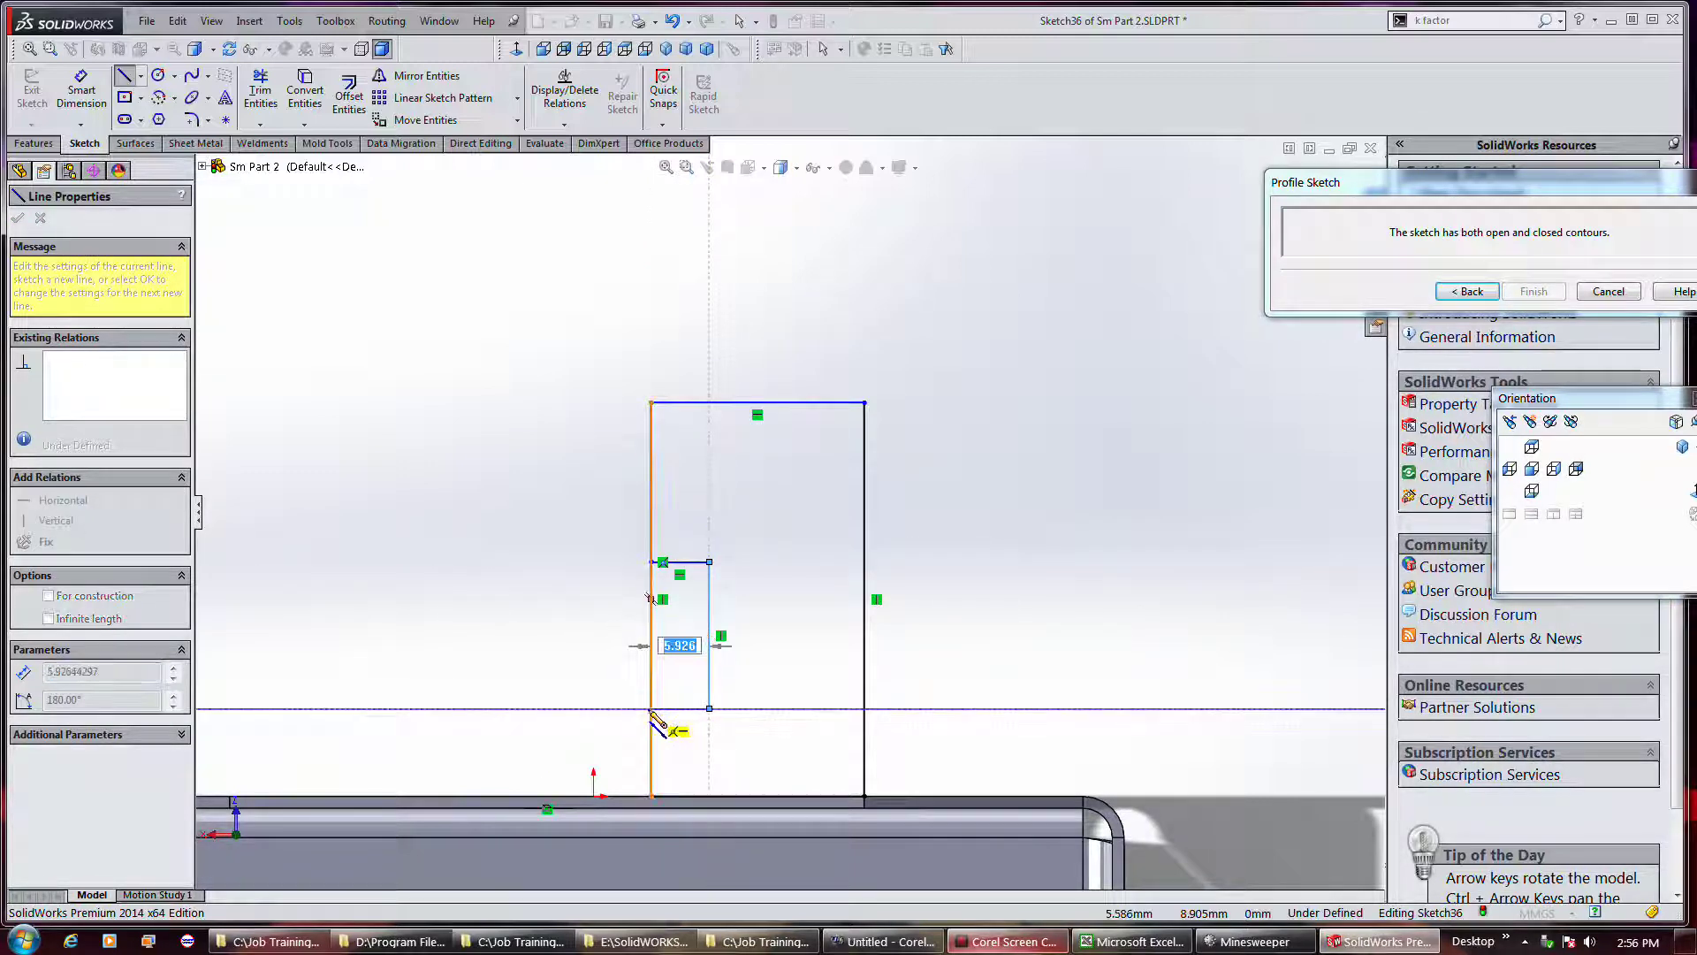
left_click(651, 707)
left_click(651, 749)
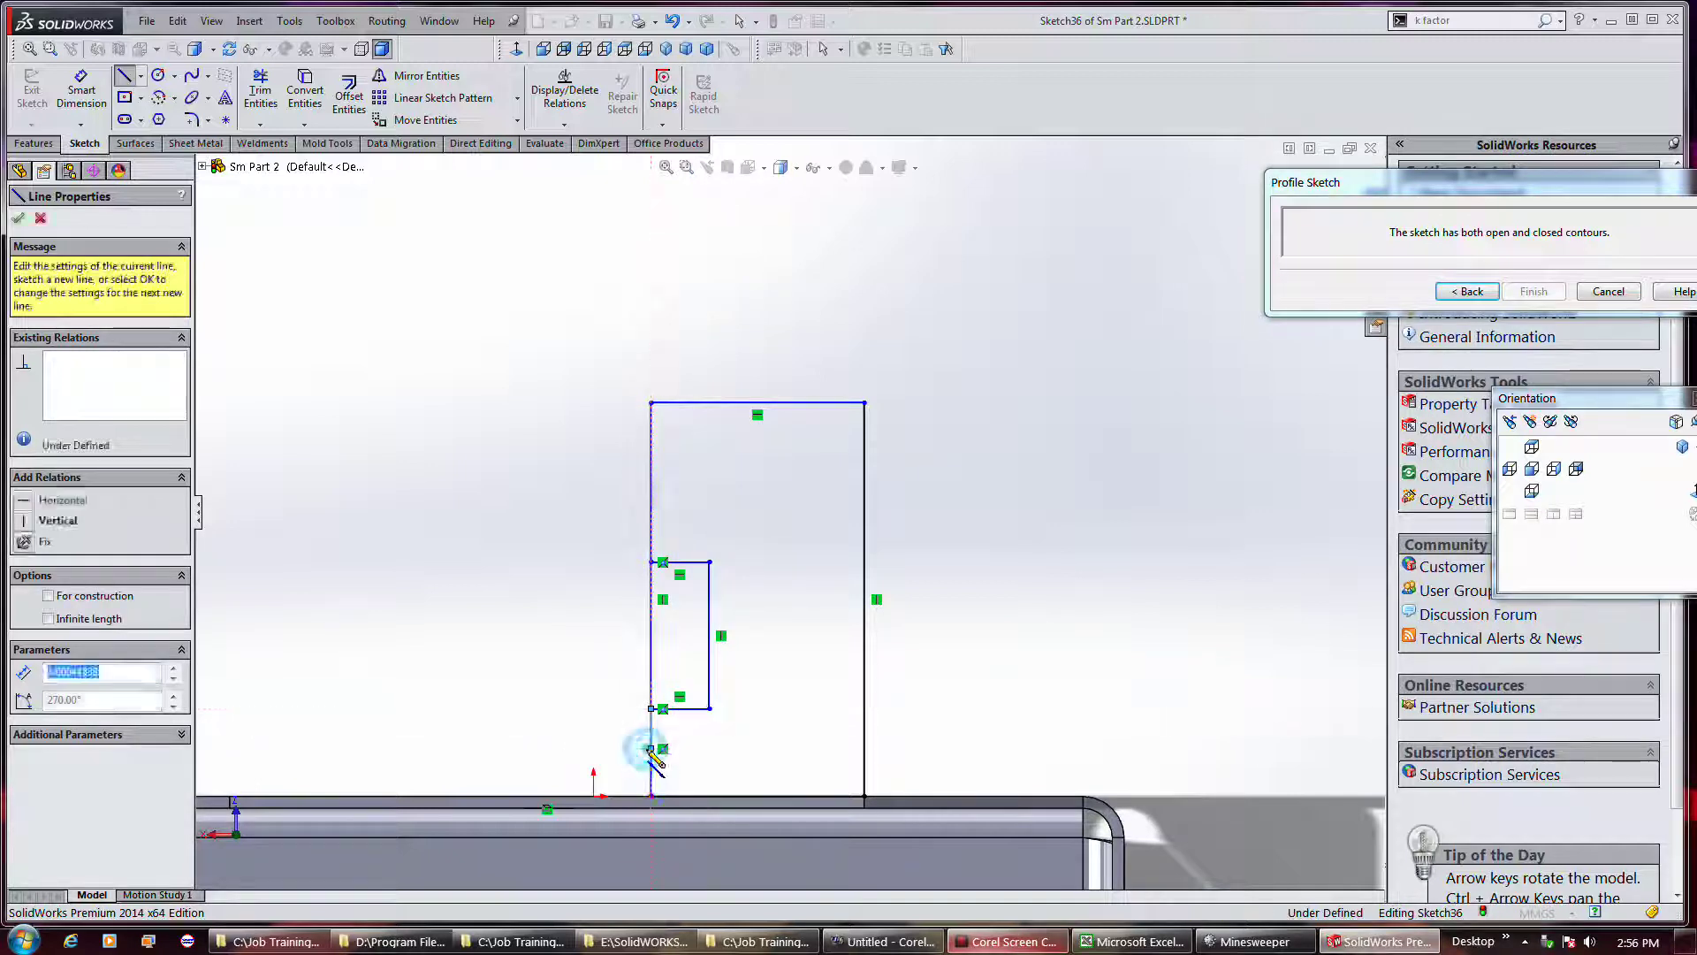
left_click(734, 751)
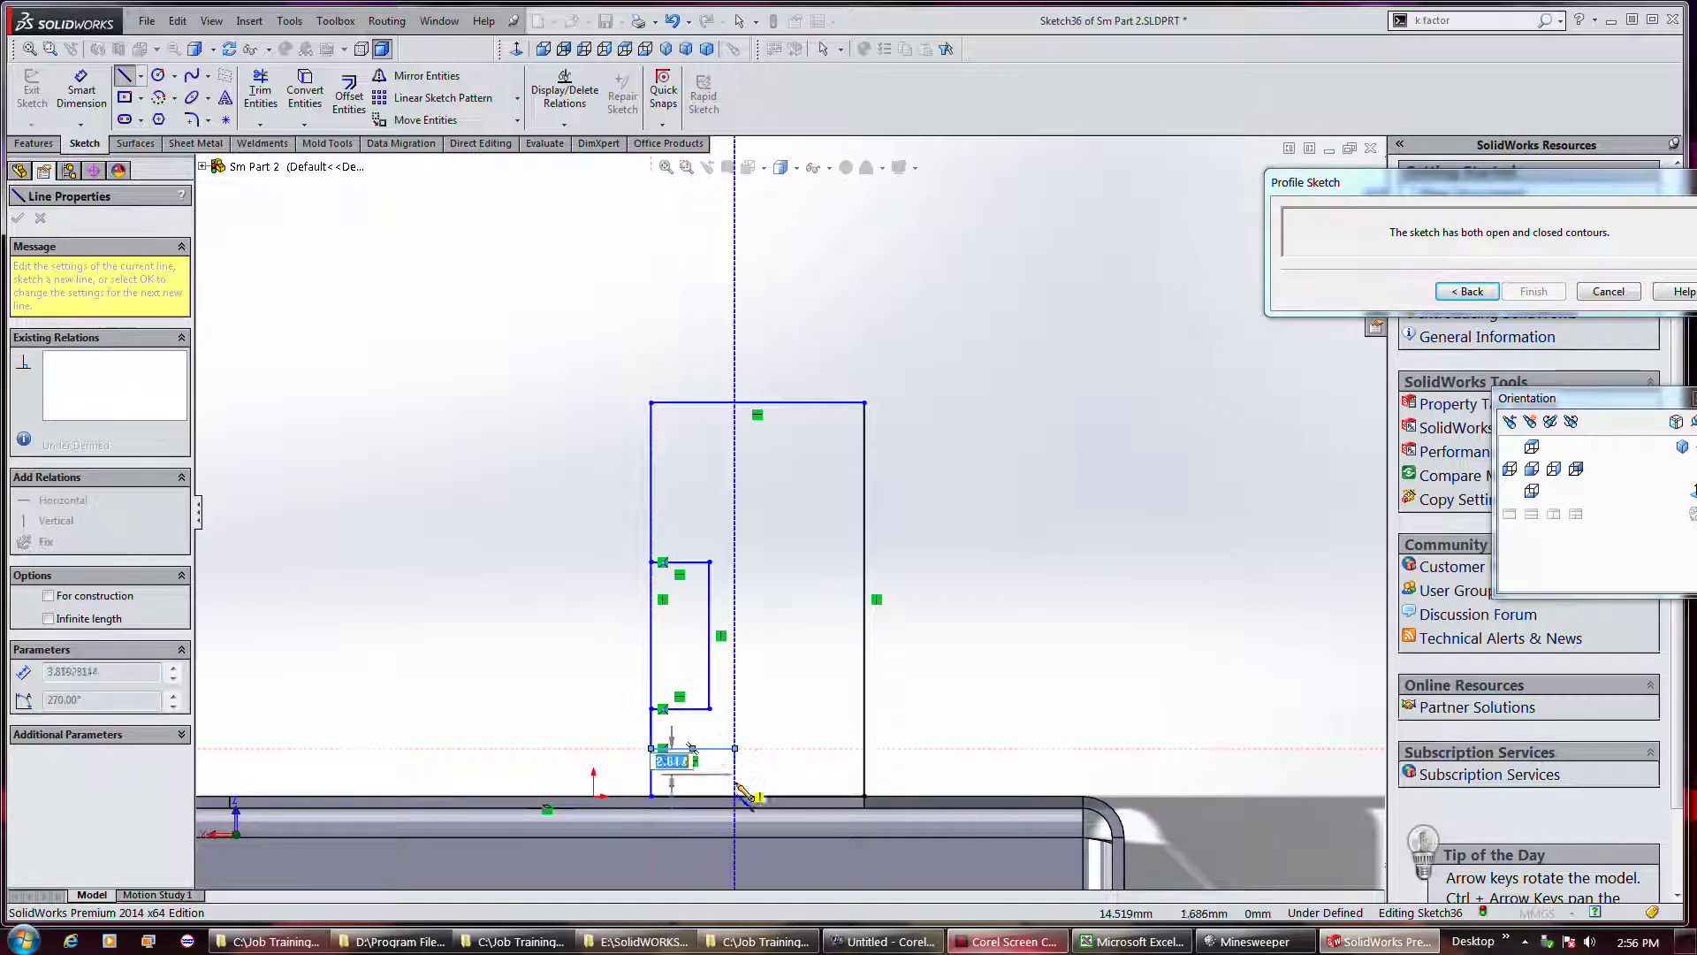
left_click(734, 796)
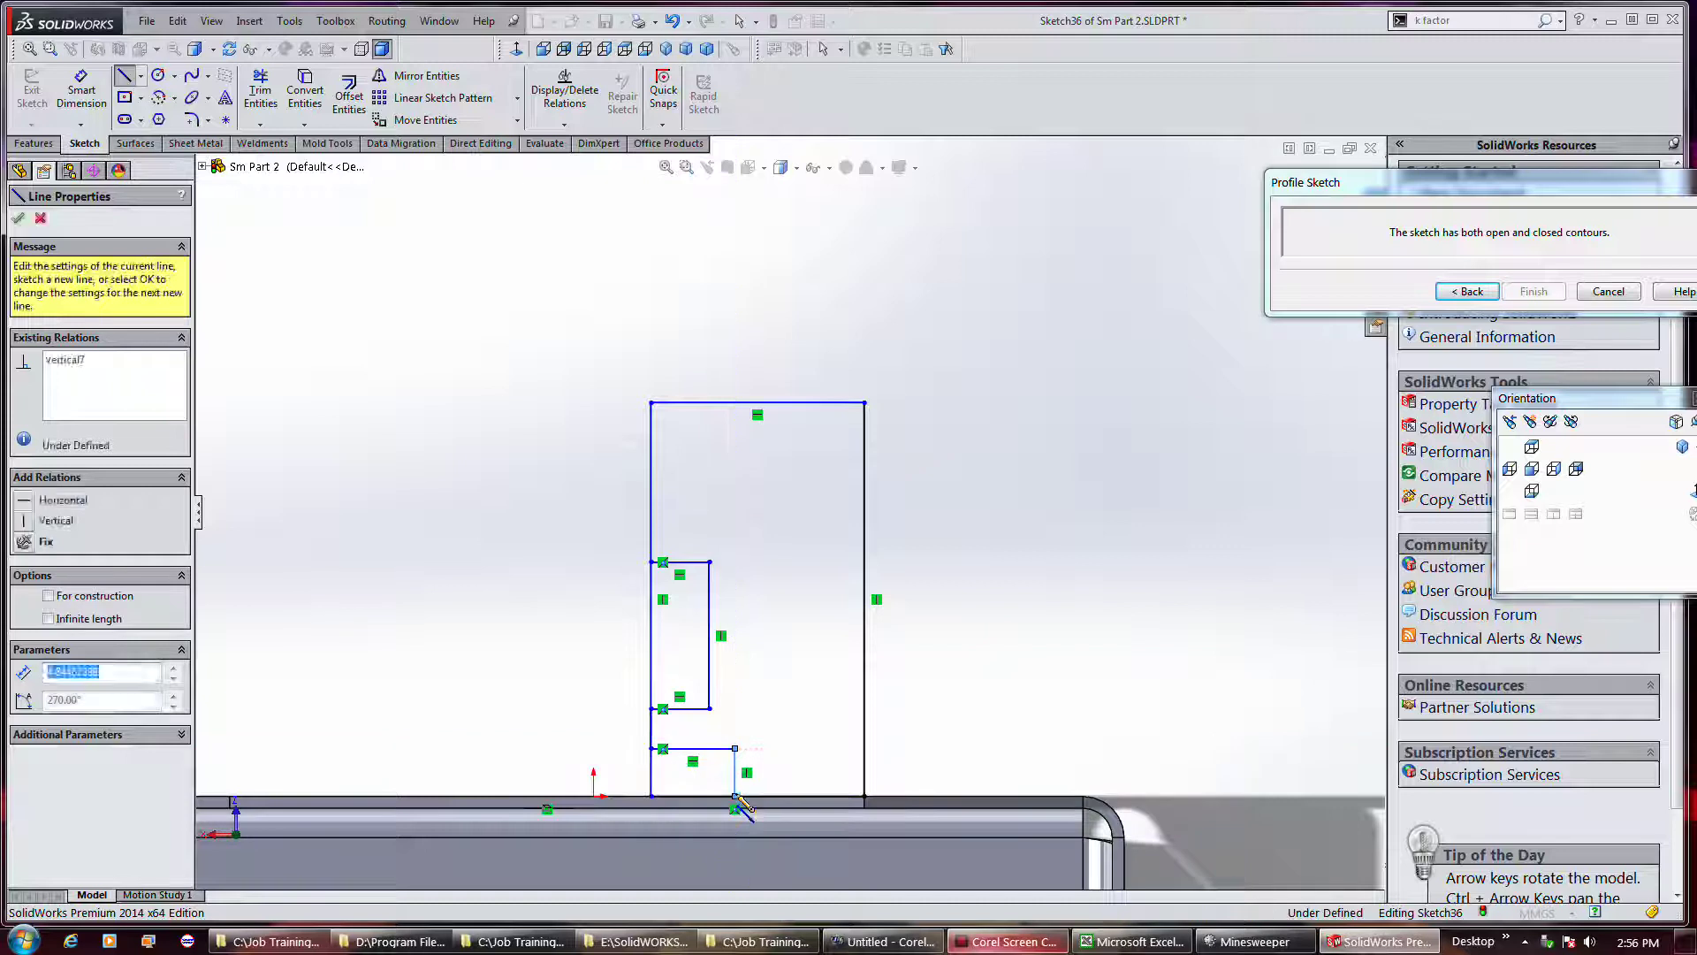
key("Escape")
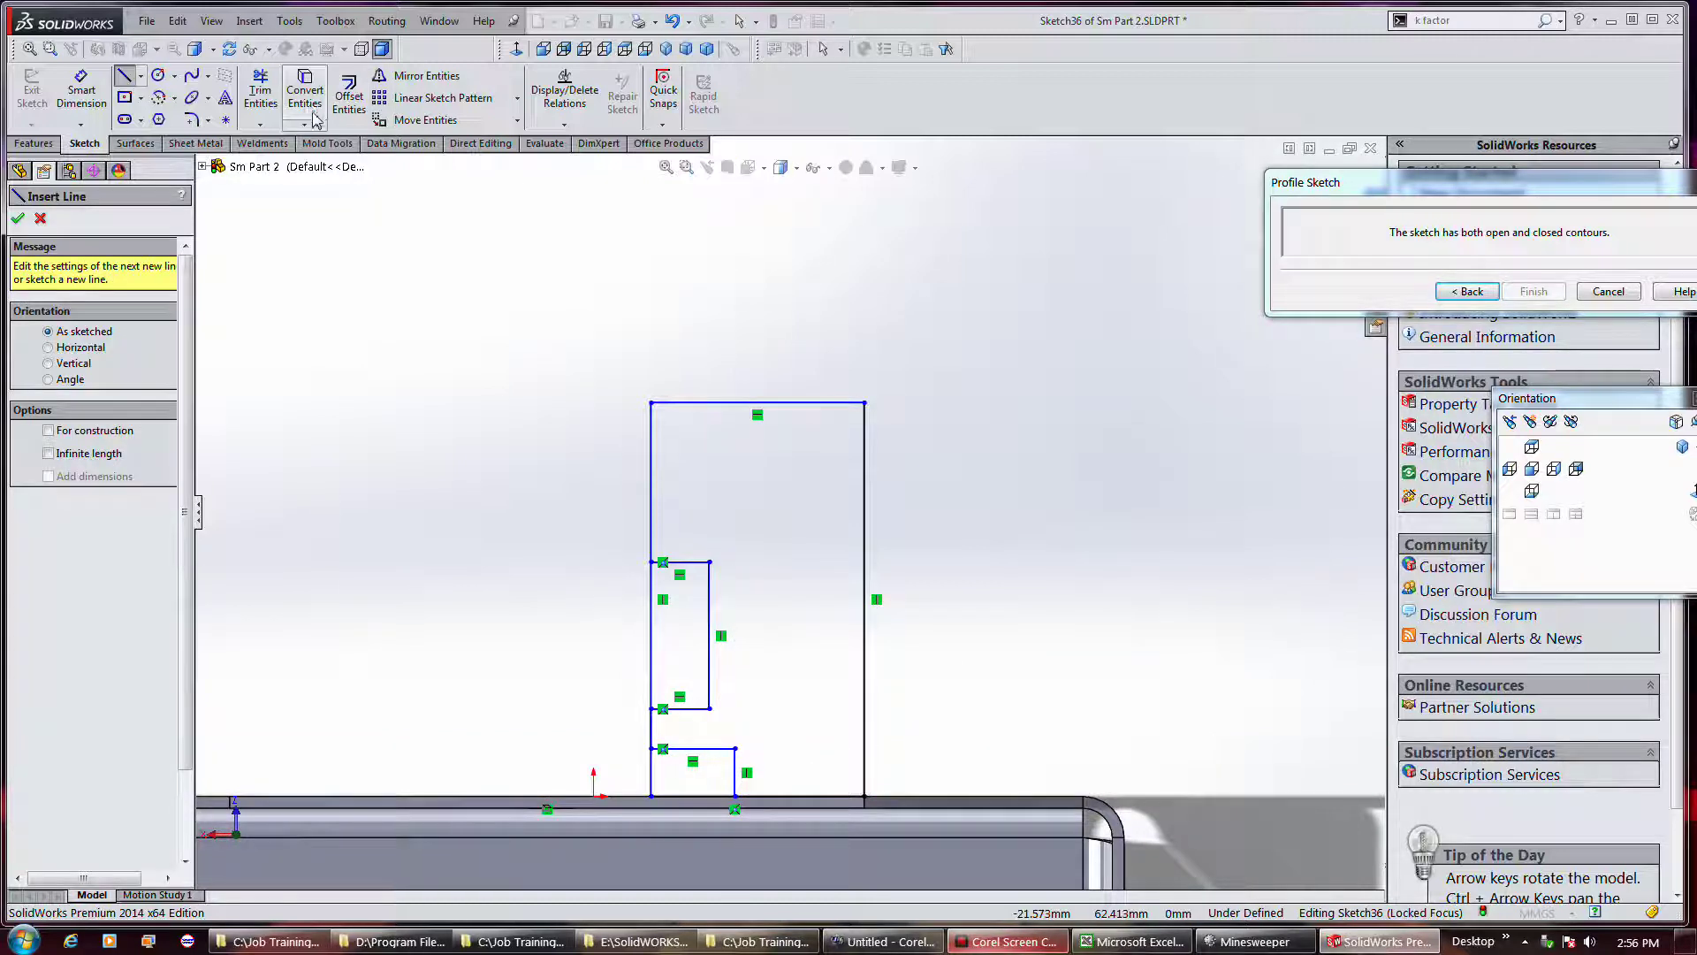
Trim the notch's and slot's left edge segments out of the flange profile.
left_click(260, 90)
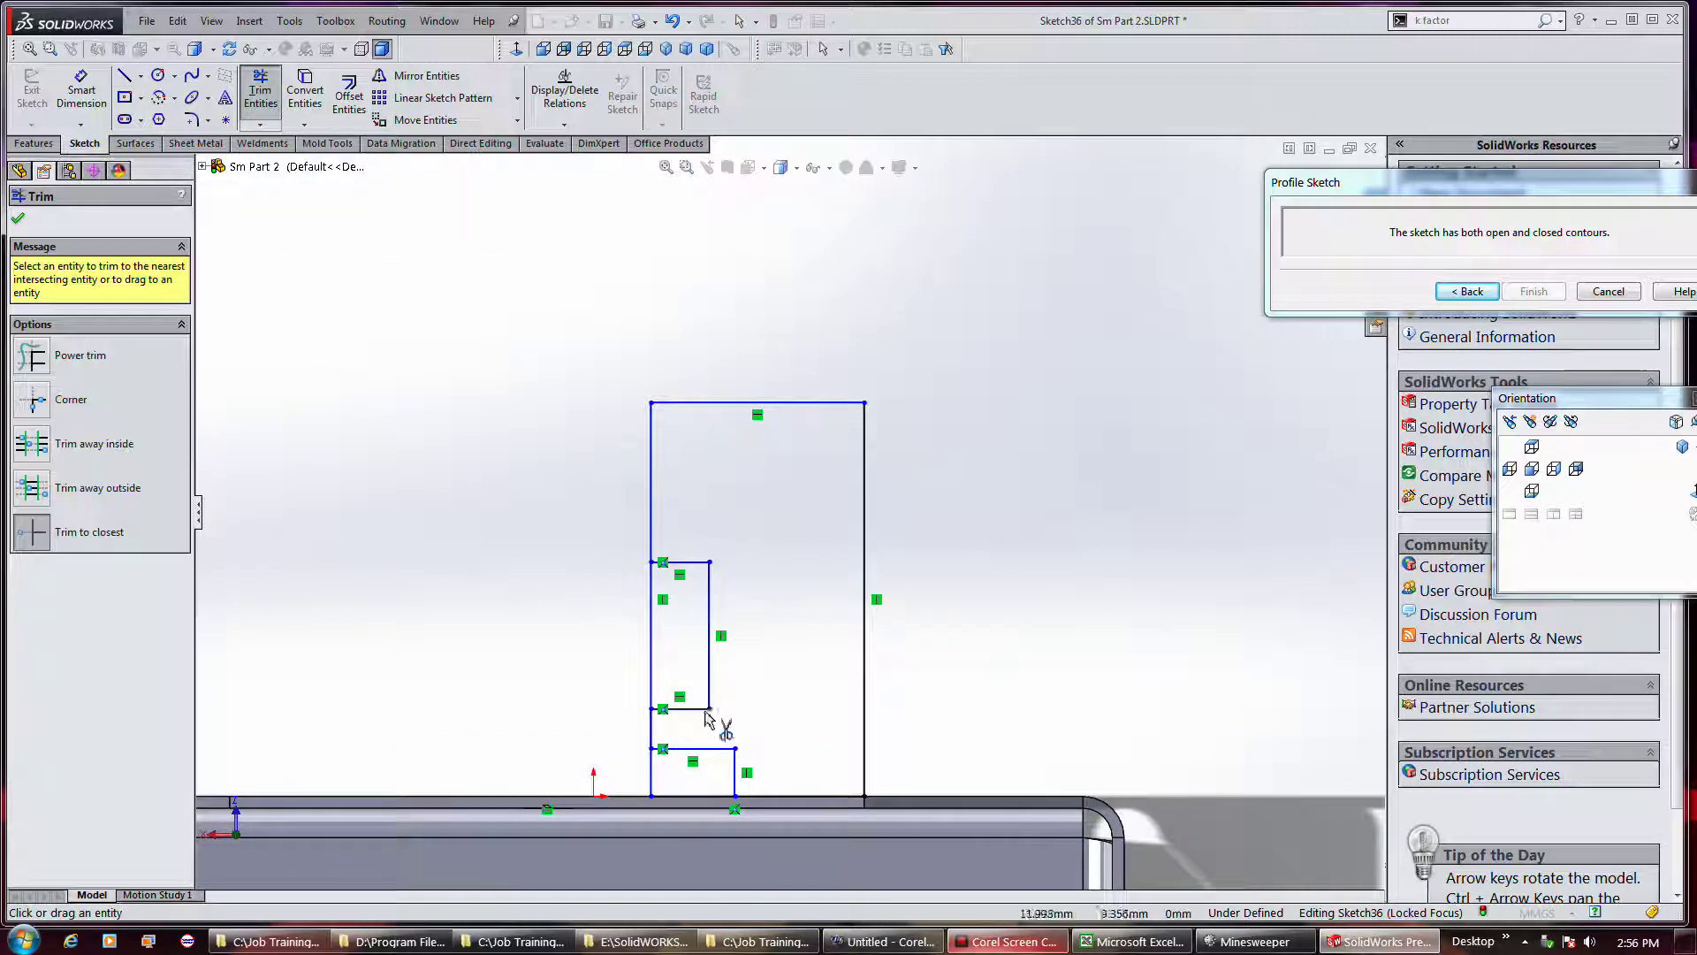
left_click(655, 776)
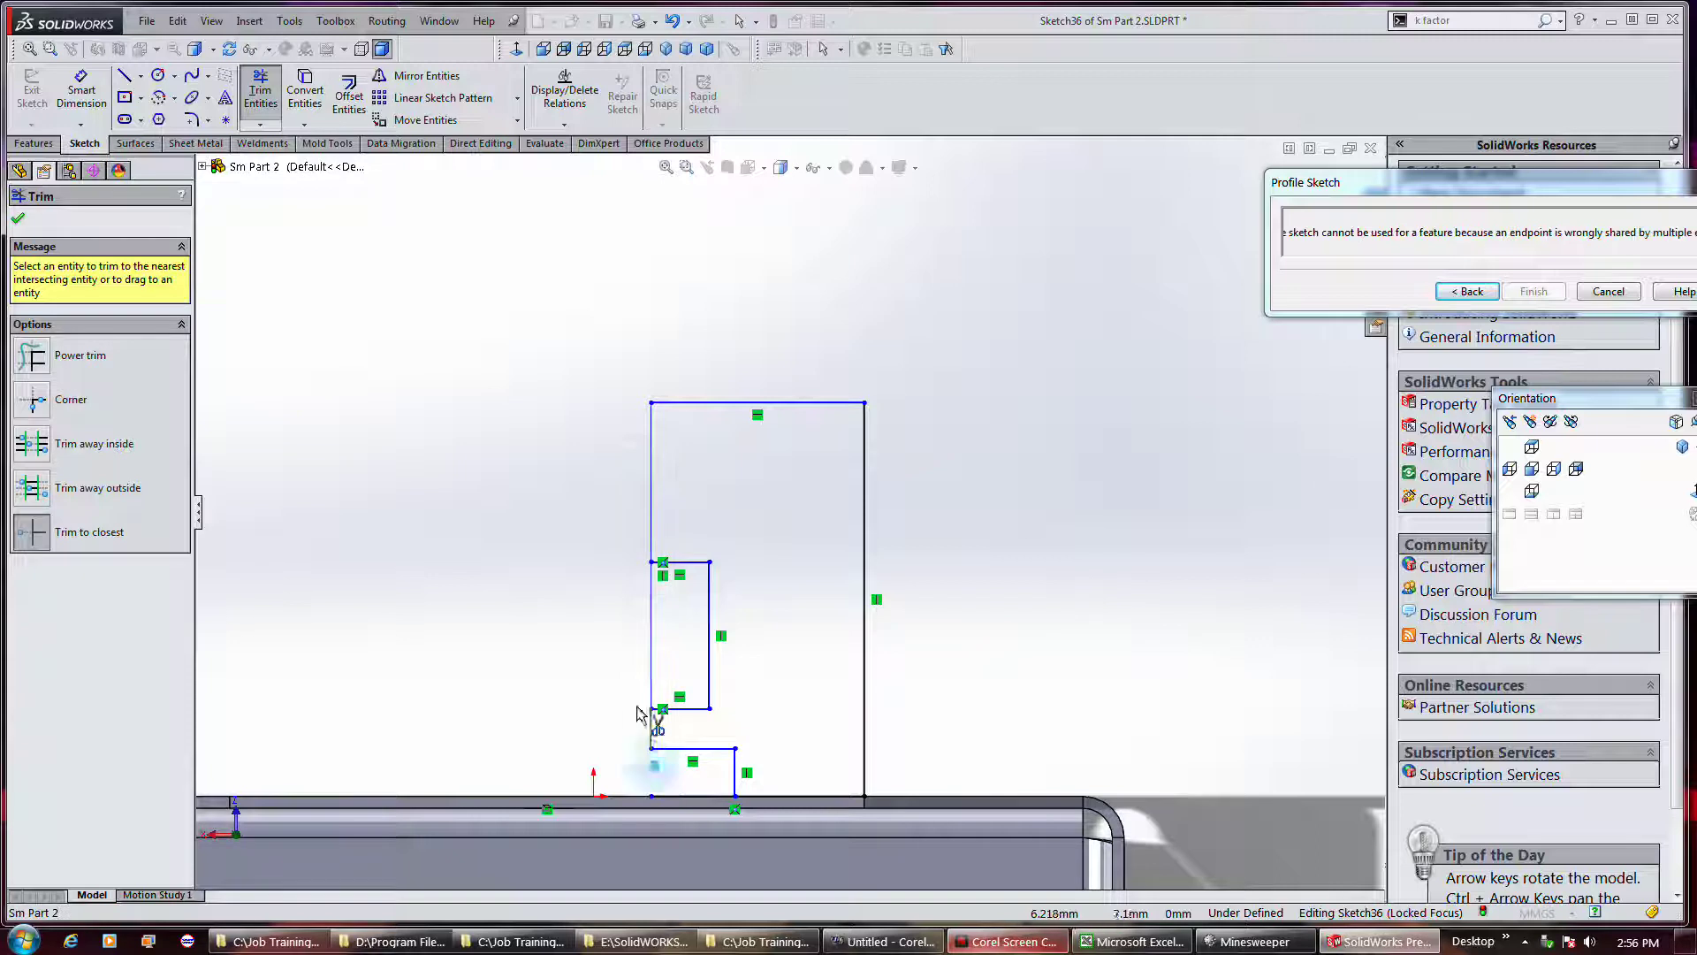
left_click(652, 659)
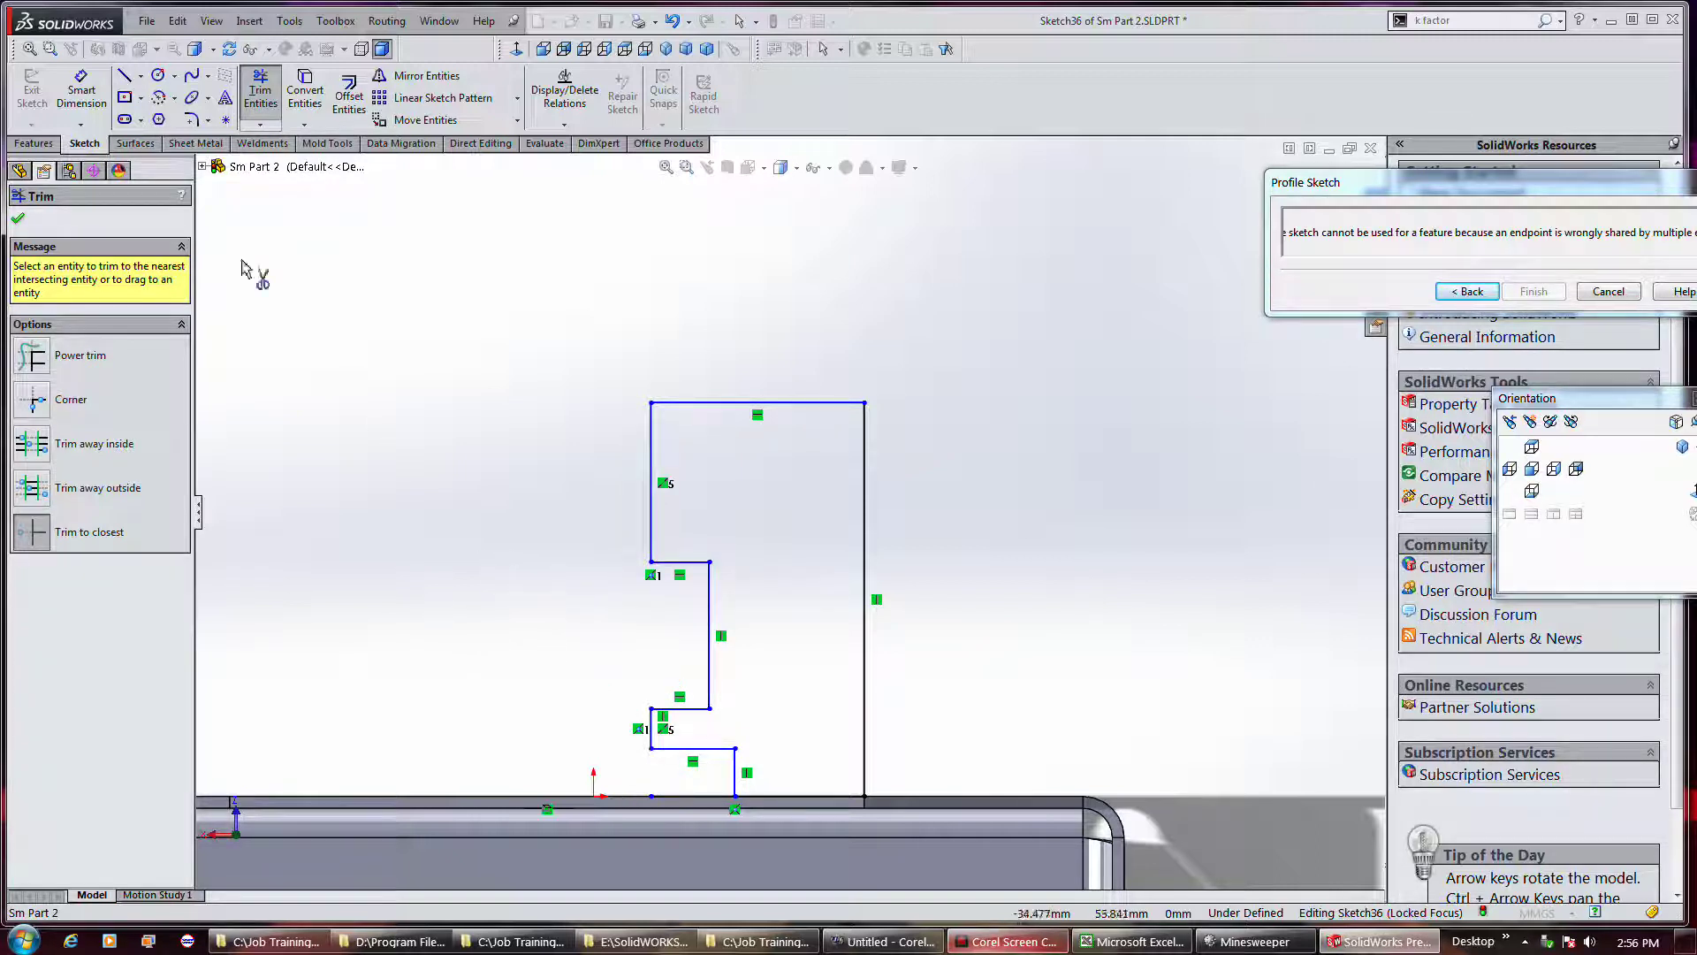
left_click(17, 218)
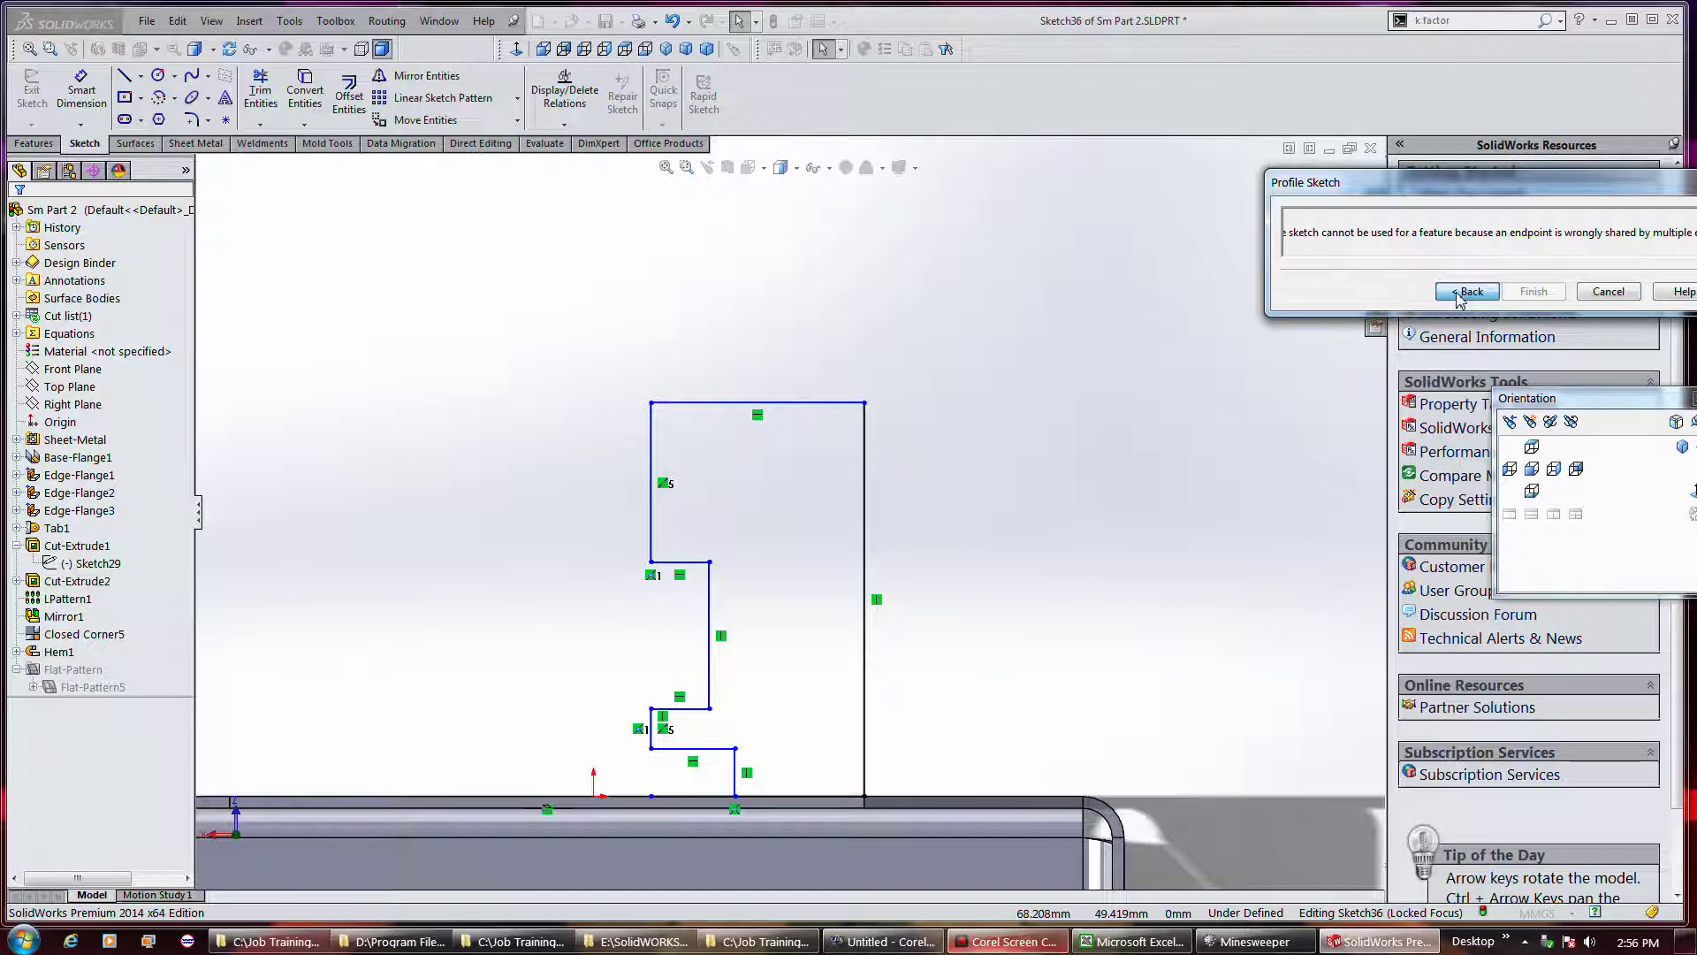
Return to Edge-Flange4, tilt the view, and attempt the build, which reports a shared-endpoint error.
left_click(1459, 293)
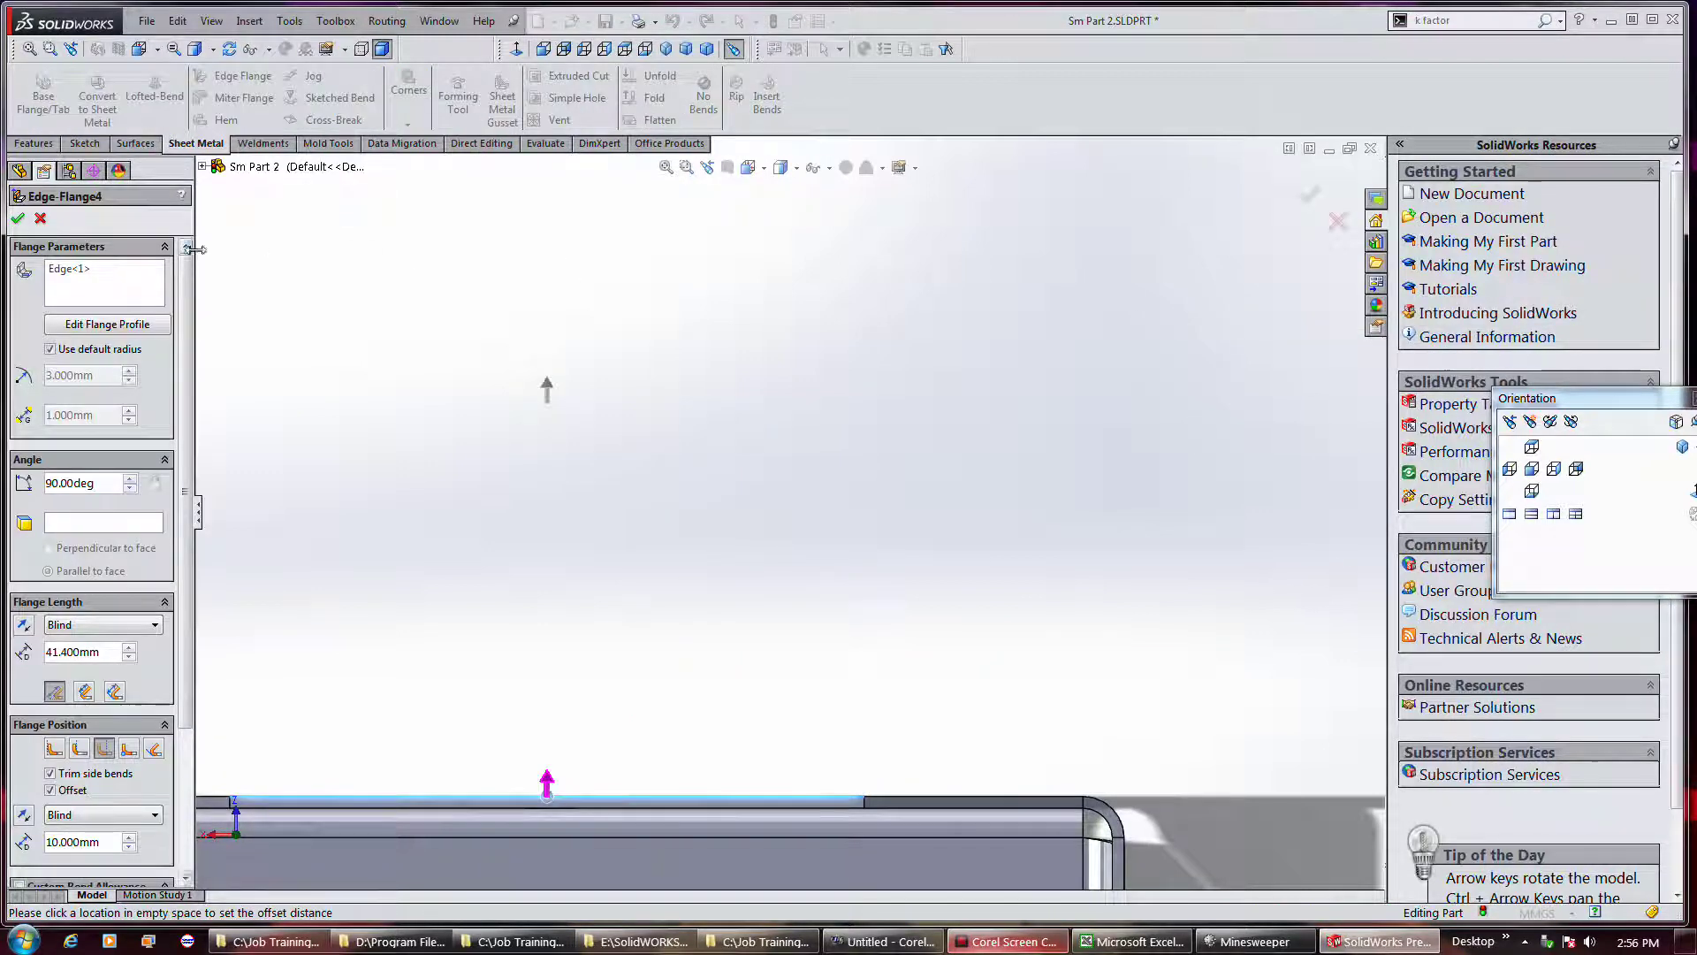
mouse_move(543, 313)
middle_mouse_down()
mouse_move(870, 341)
mouse_move(837, 246)
mouse_move(812, 298)
middle_mouse_up()
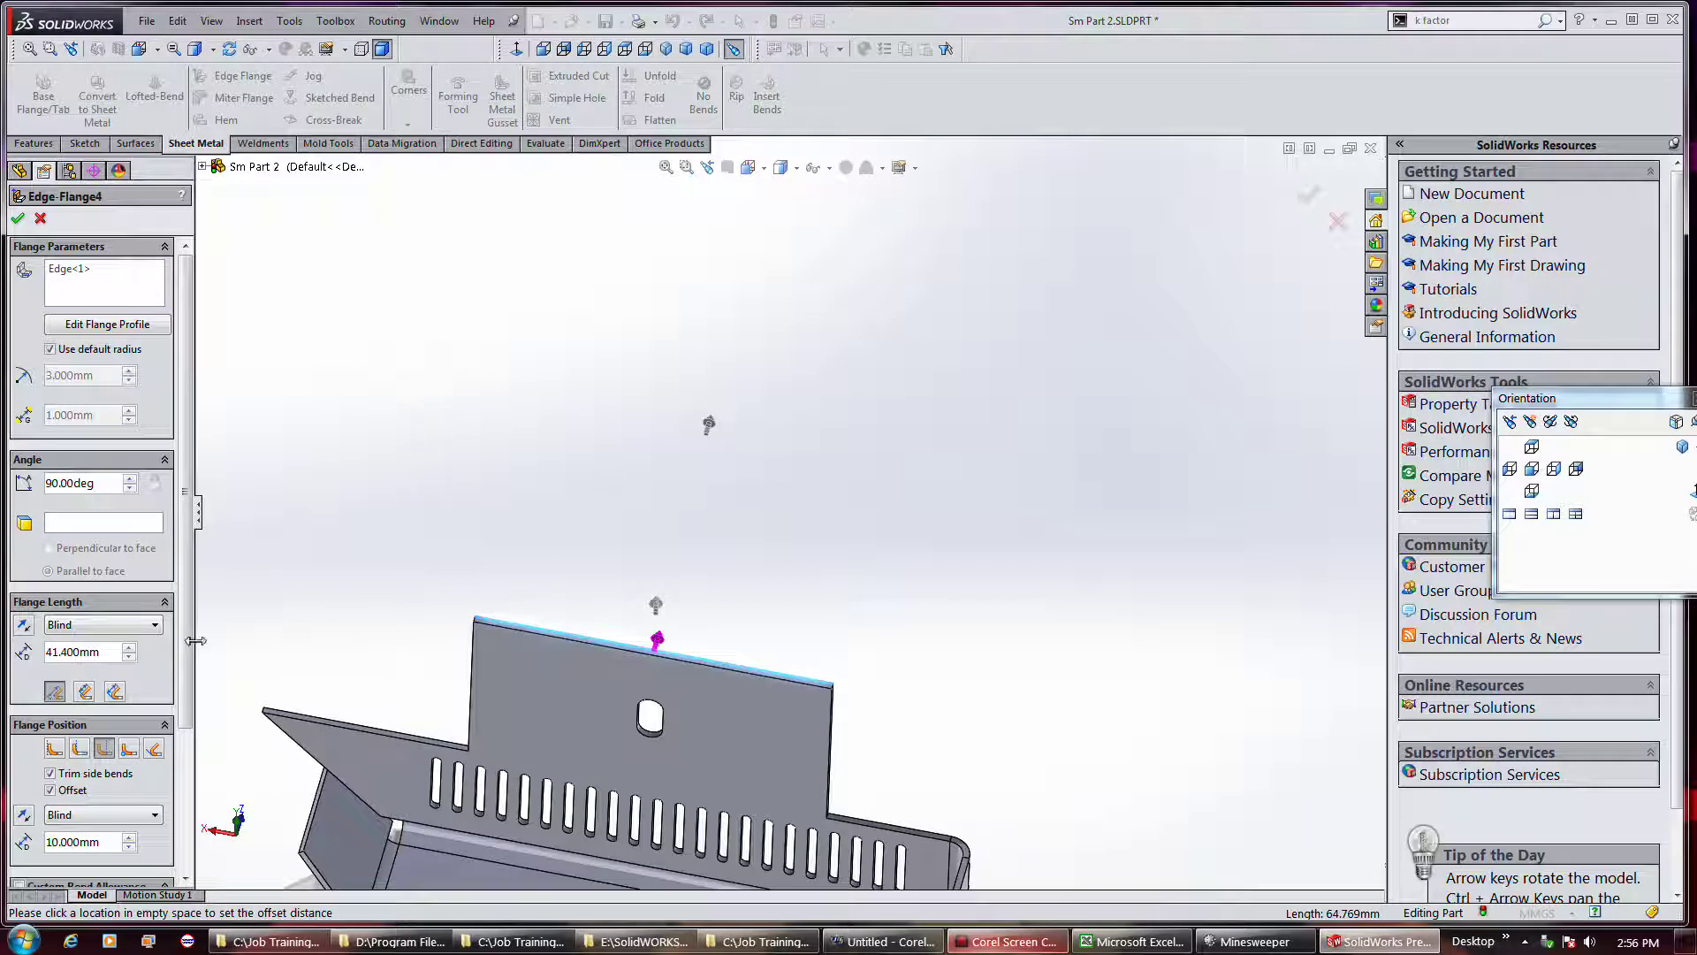
left_click(17, 220)
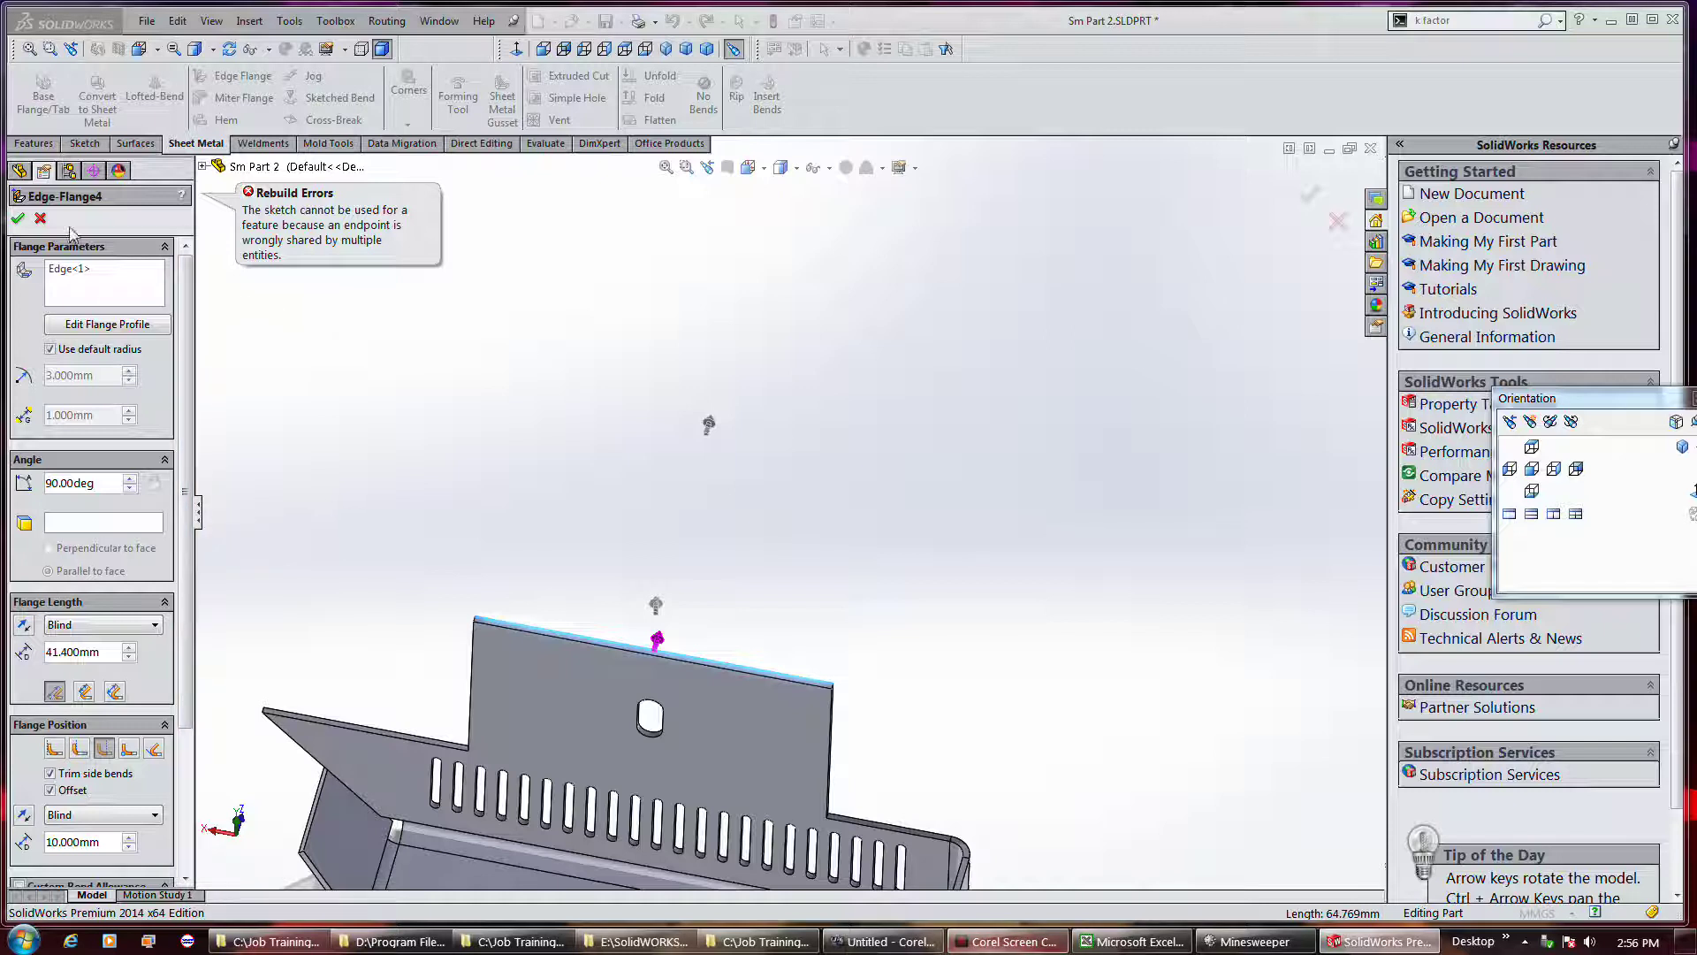
Reopen the flange profile sketch, move its warning aside, and zoom and orbit around the flange.
left_click(91, 324)
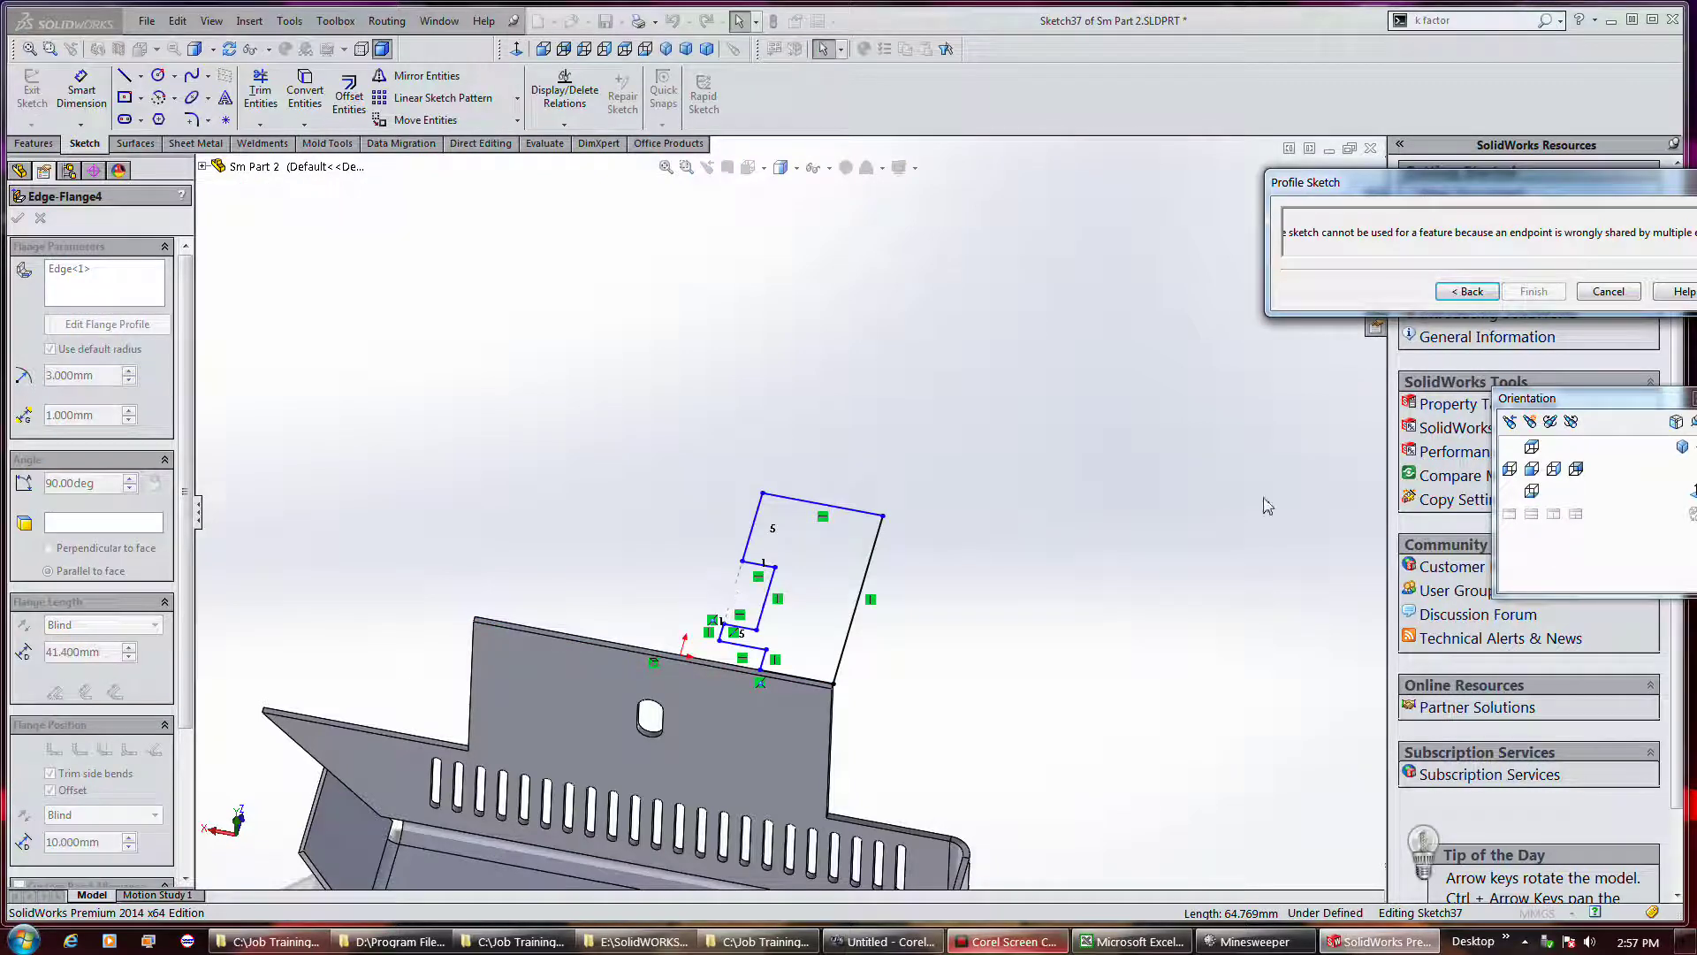
left_click_drag(1379, 191, 1005, 308)
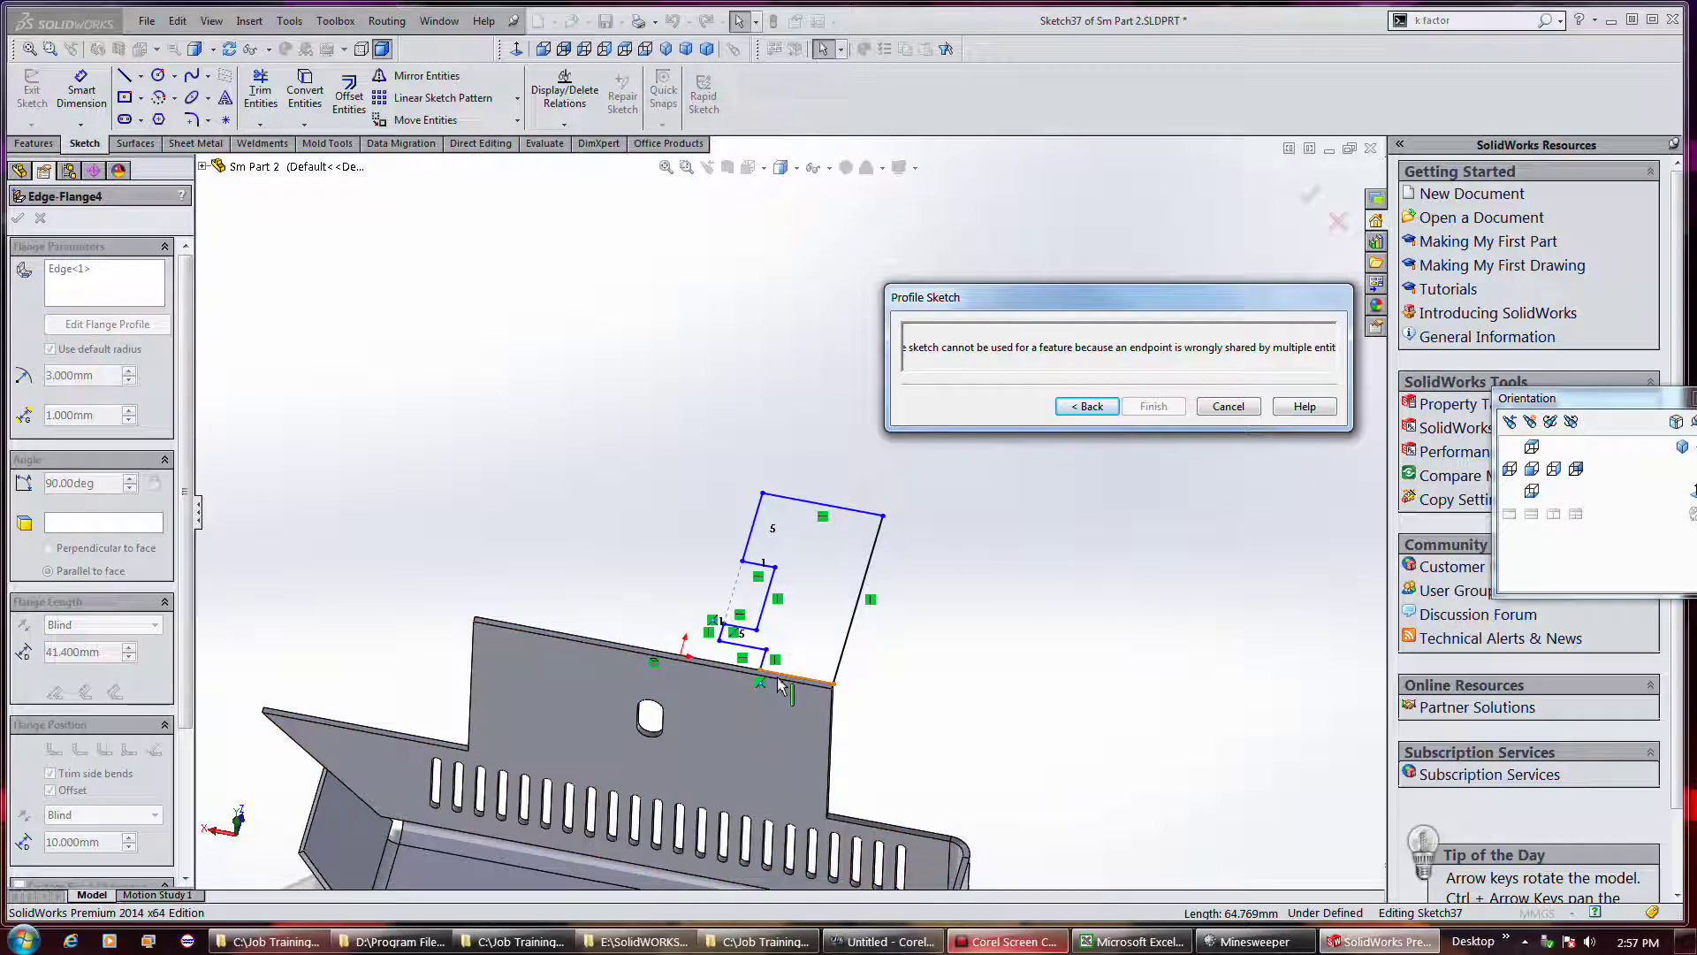
scroll(781, 686, "down", 2)
scroll(783, 619, "down", 1)
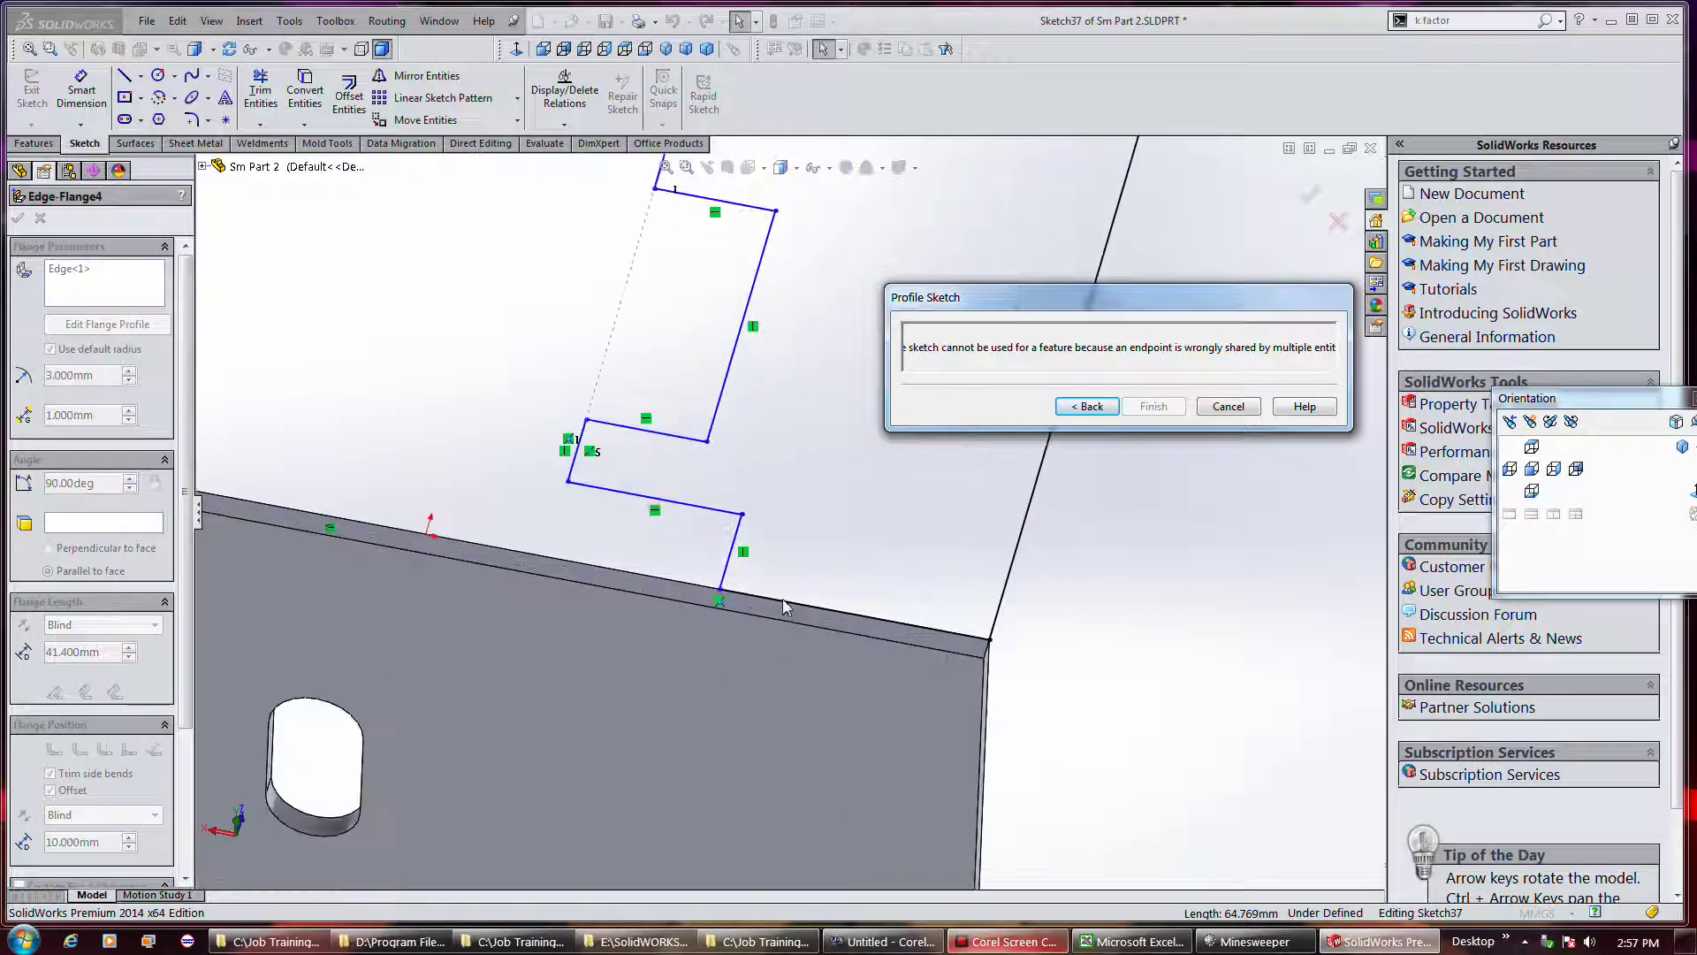
scroll(786, 606, "down", 2)
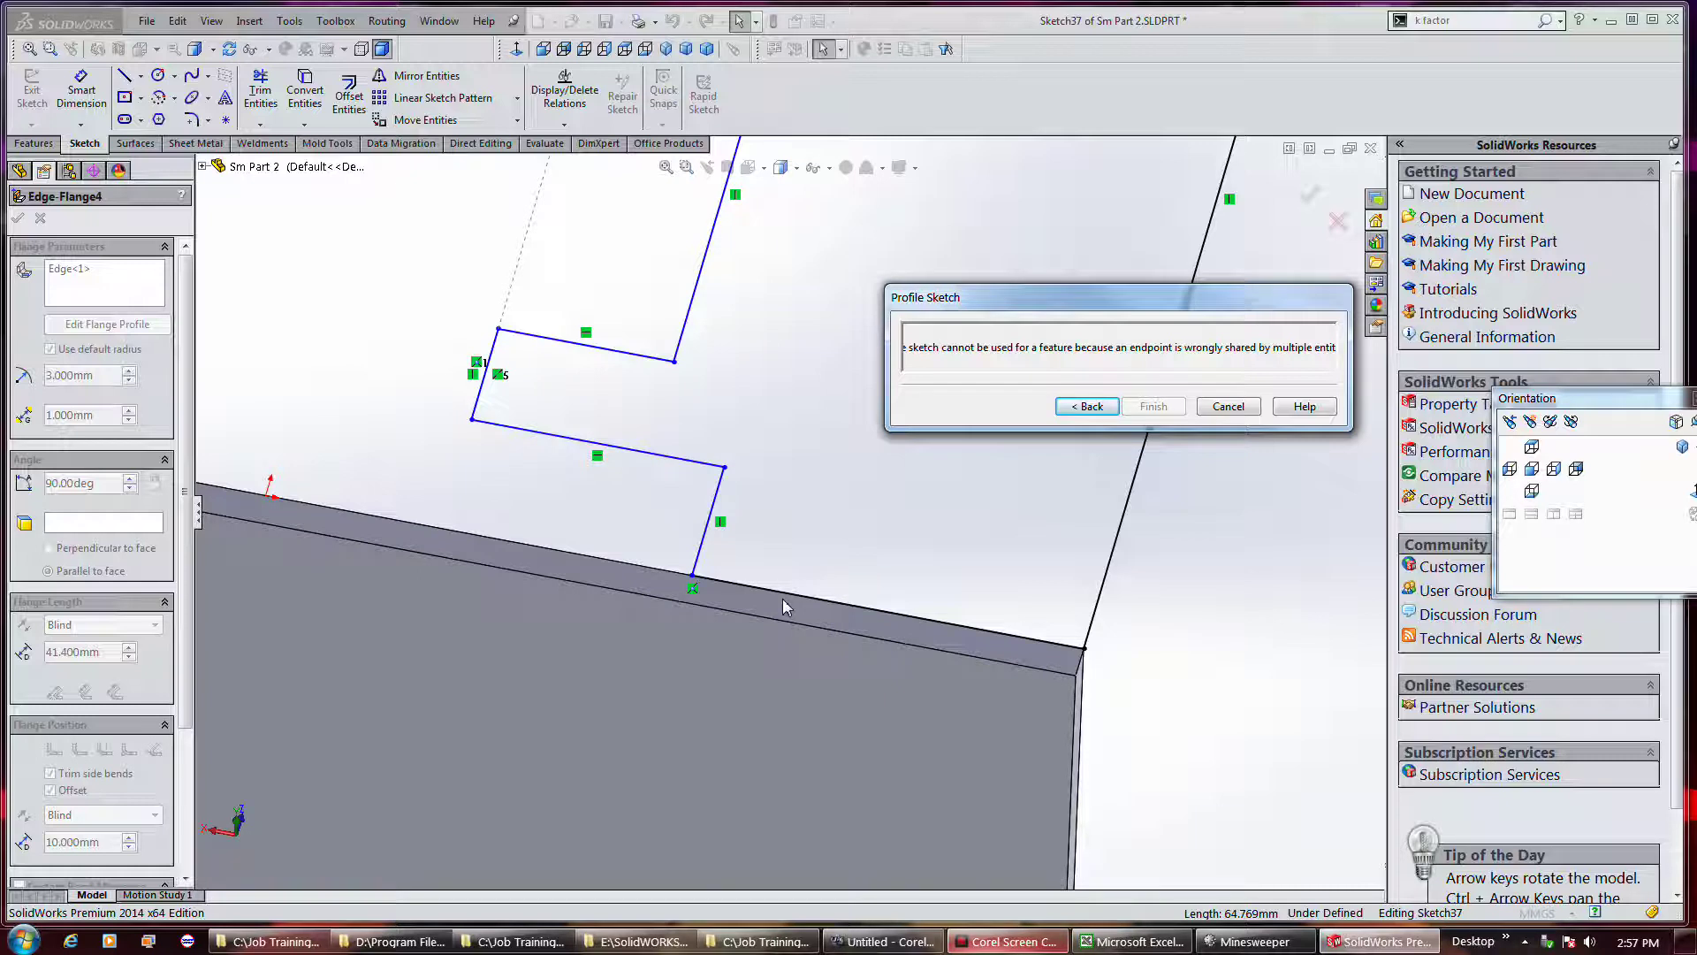
scroll(772, 692, "up", 3)
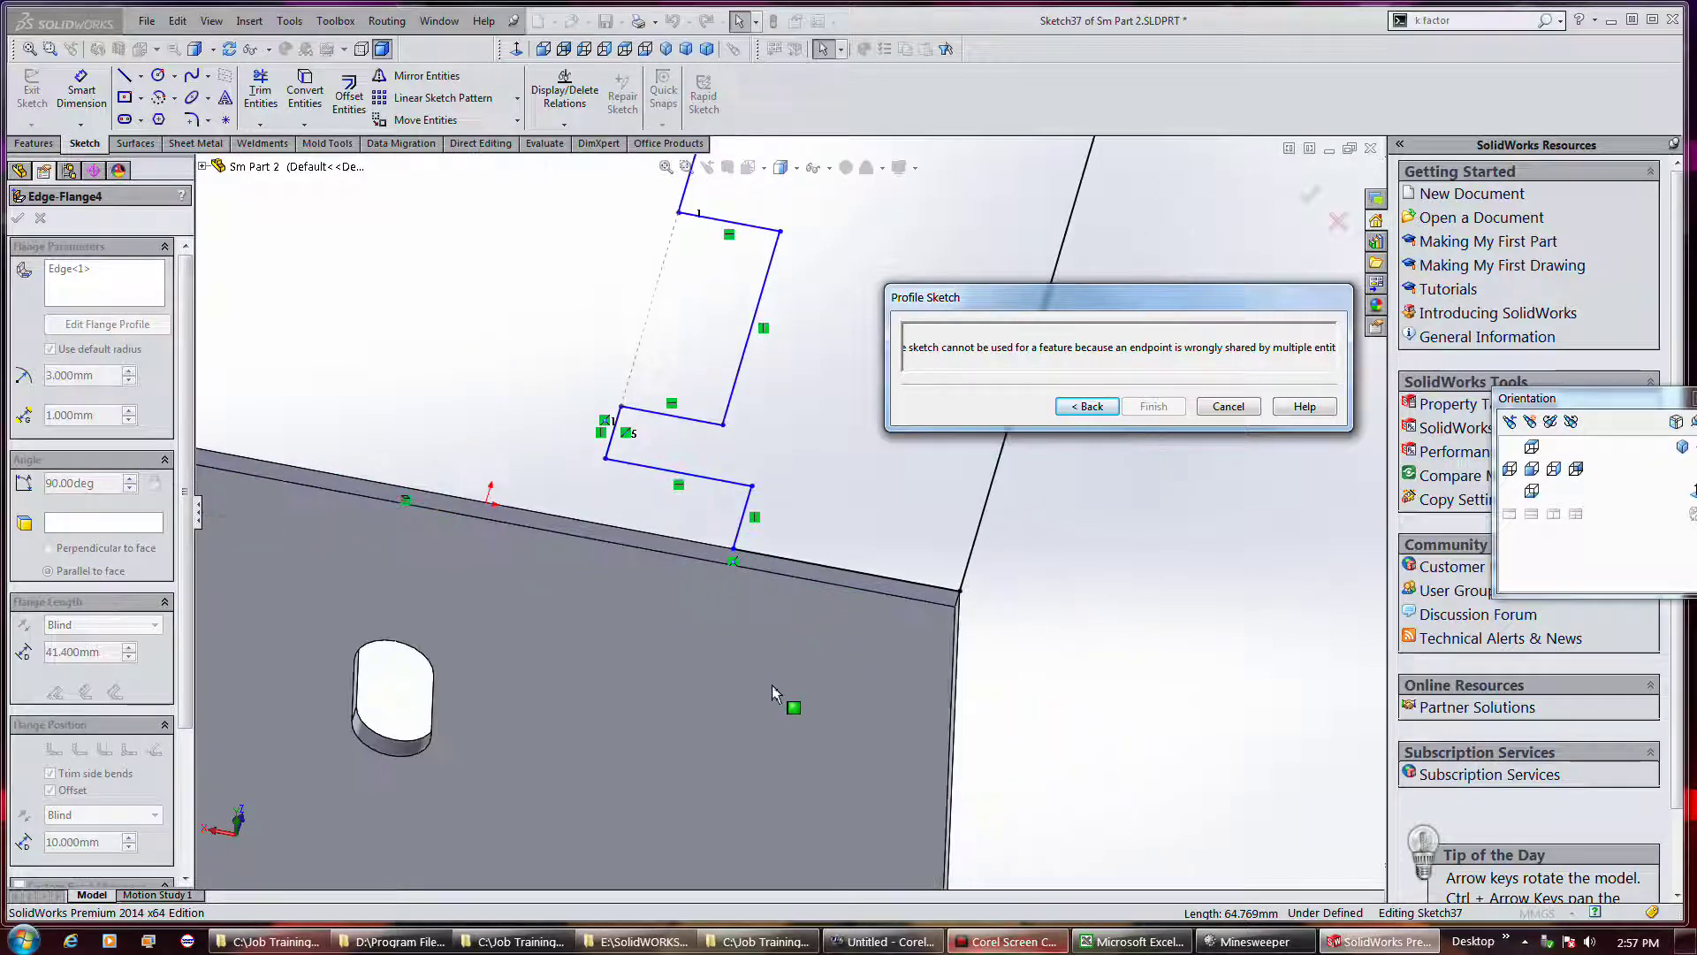
mouse_move(786, 634)
middle_mouse_down()
mouse_move(681, 550)
mouse_move(722, 624)
middle_mouse_up()
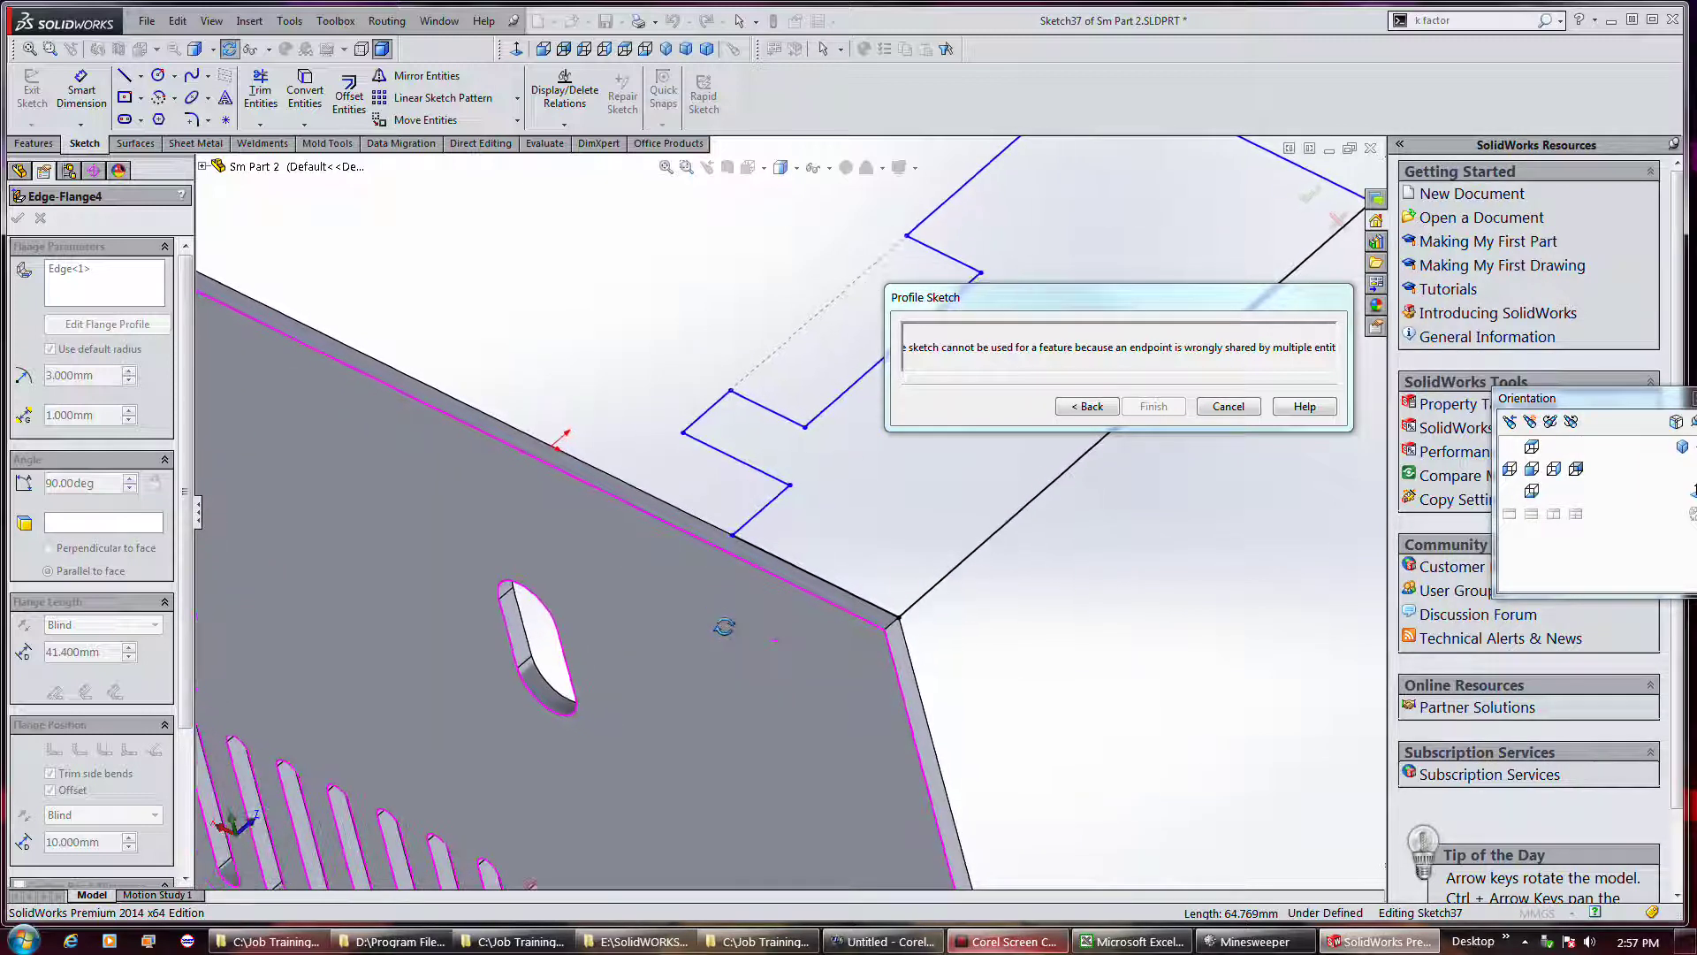
mouse_move(723, 624)
middle_mouse_down()
mouse_move(692, 610)
mouse_move(716, 644)
middle_mouse_up()
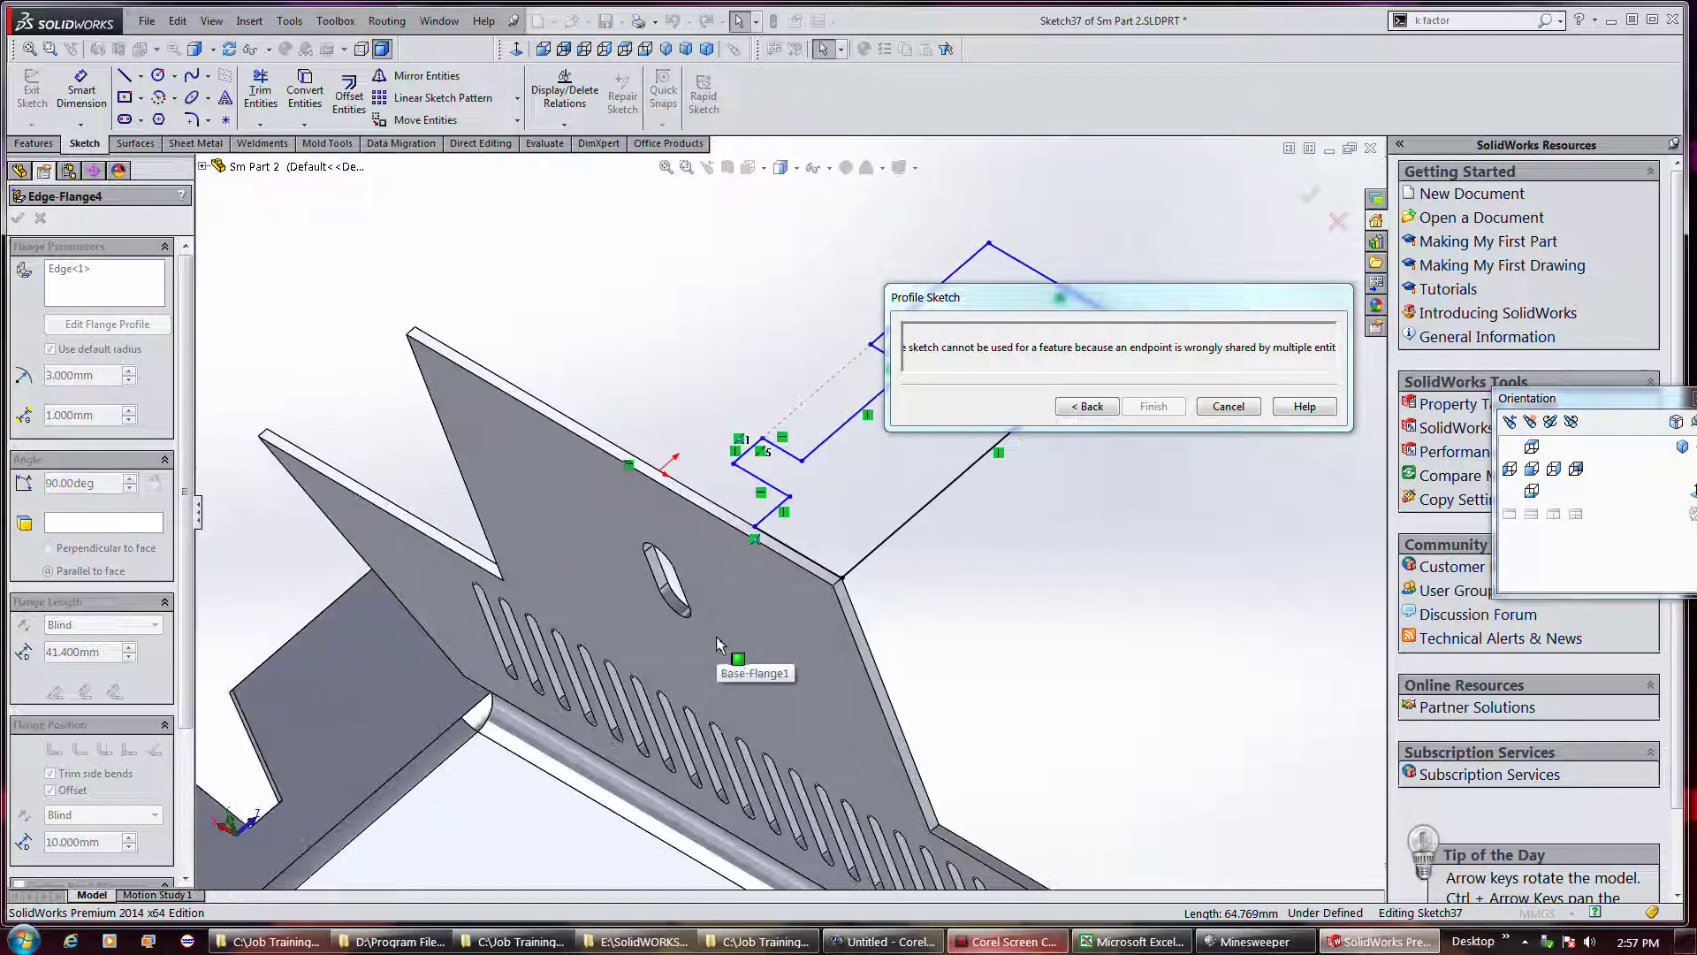
Trim the stray segment near the notch so the profile sketch becomes valid, then exit Trim.
scroll(930, 366, "down", 2)
left_click_drag(1021, 301, 1209, 527)
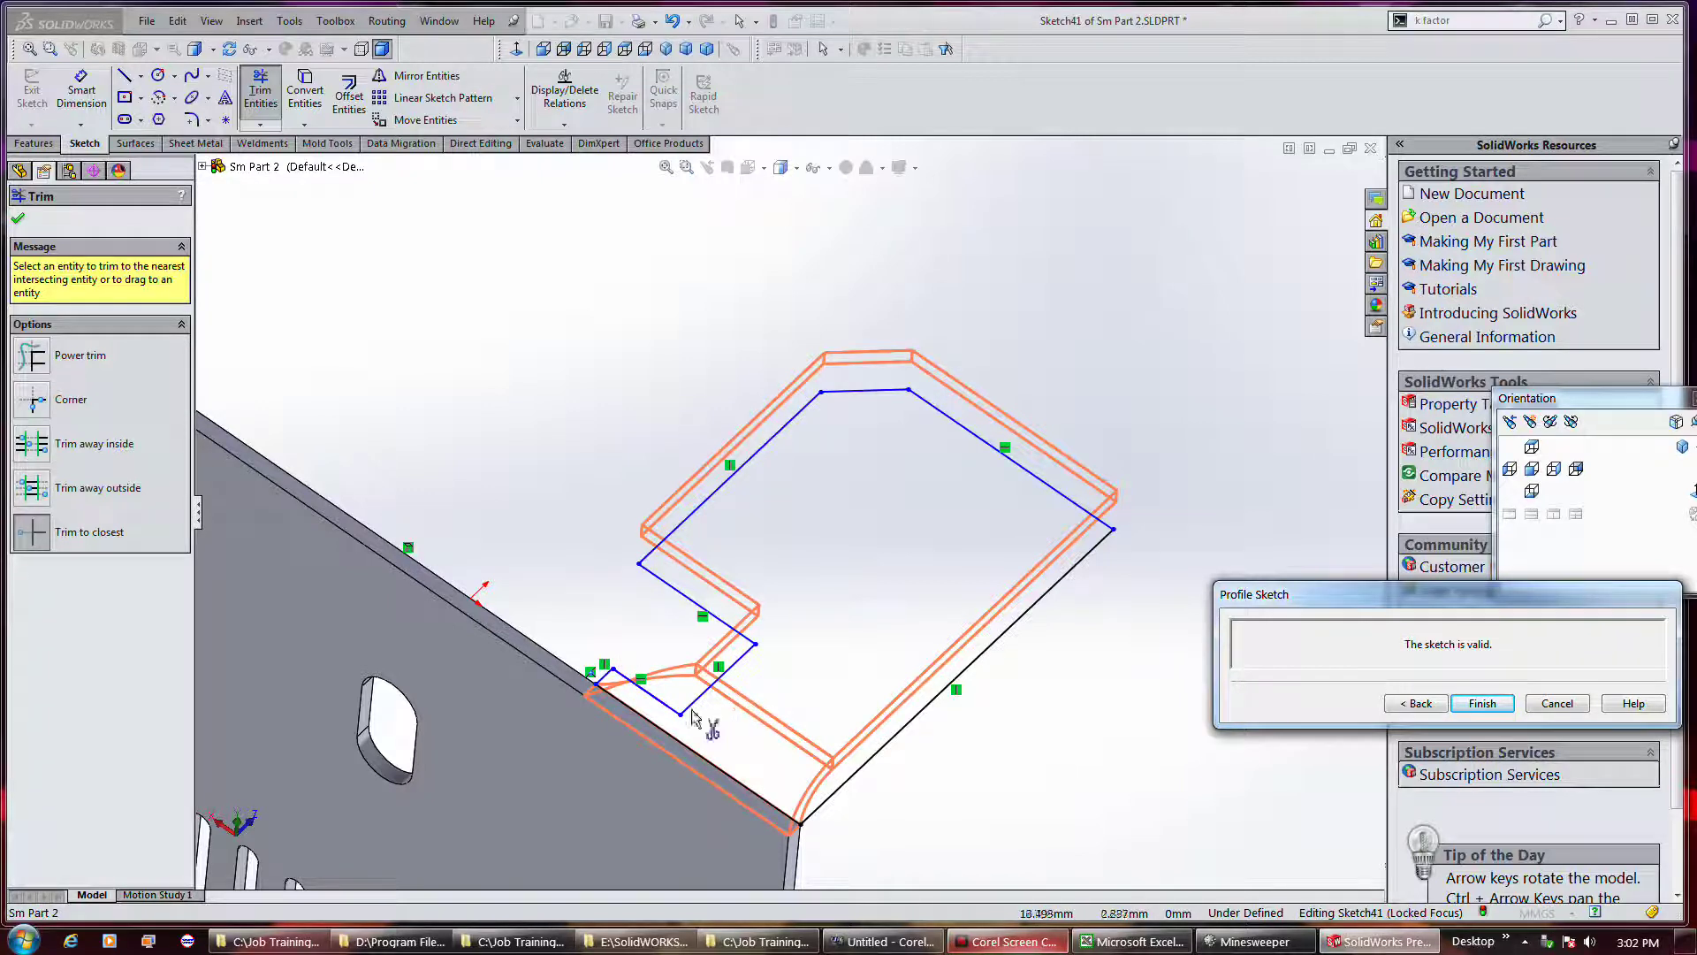
scroll(636, 716, "down", 3)
mouse_move(705, 636)
middle_mouse_down()
mouse_move(802, 586)
mouse_move(663, 586)
mouse_move(645, 576)
mouse_move(665, 550)
mouse_move(693, 560)
mouse_move(697, 614)
mouse_move(607, 587)
mouse_move(652, 617)
middle_mouse_up()
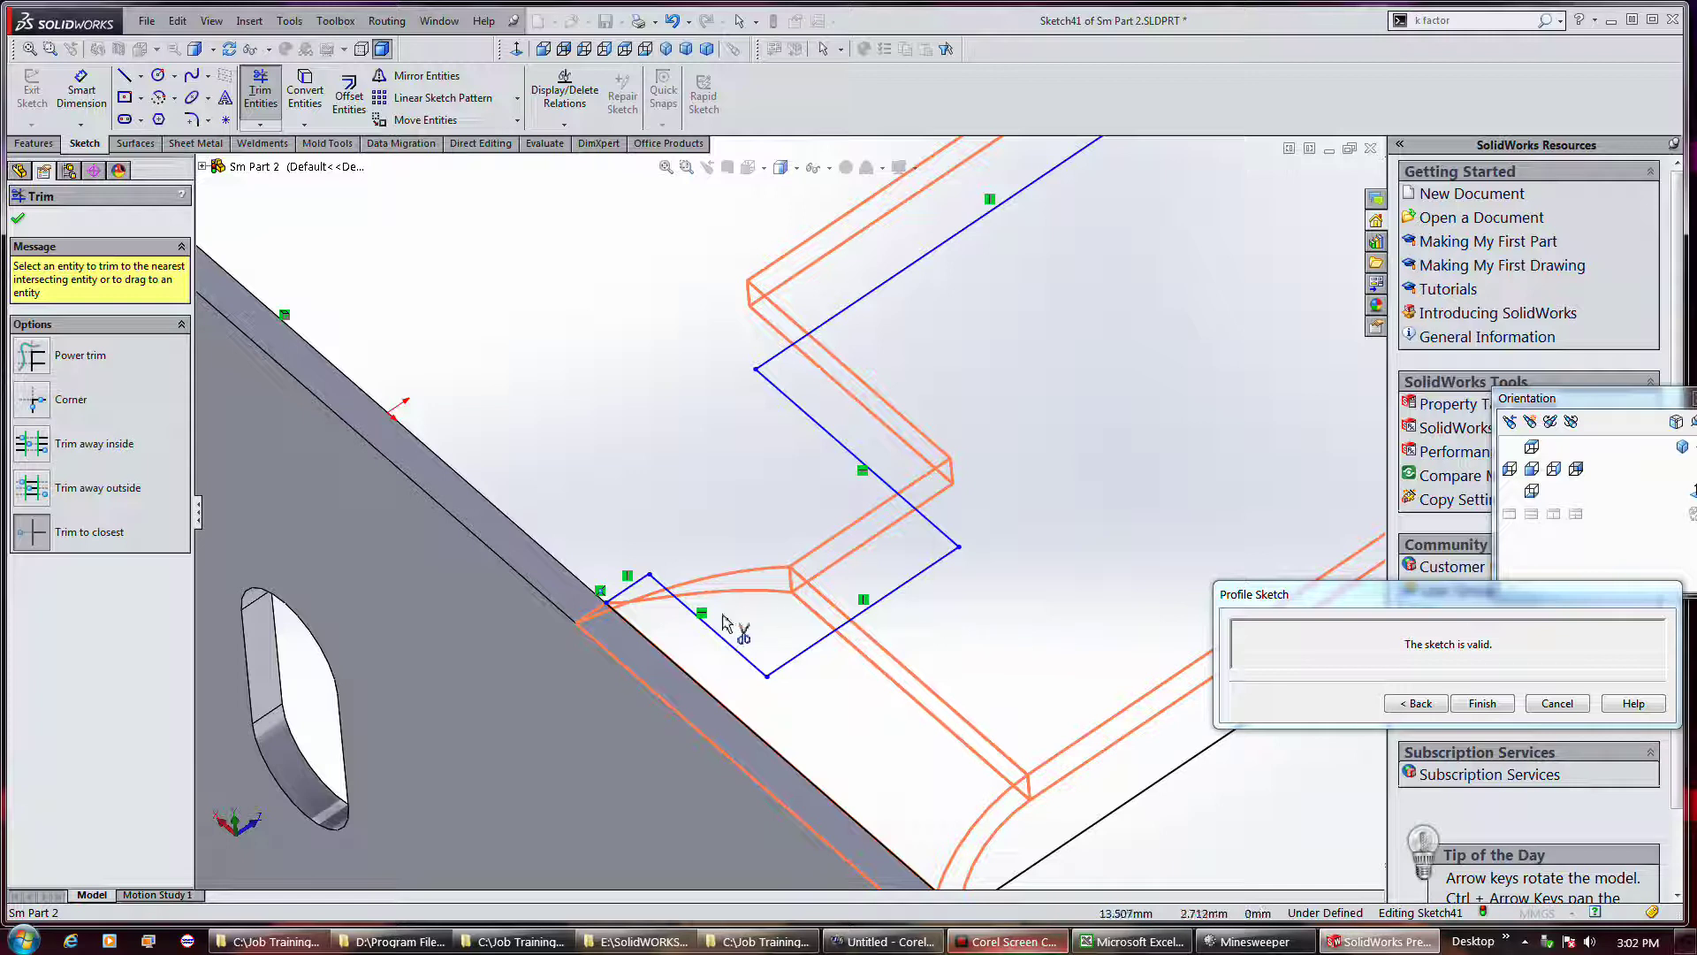
right_click(644, 428)
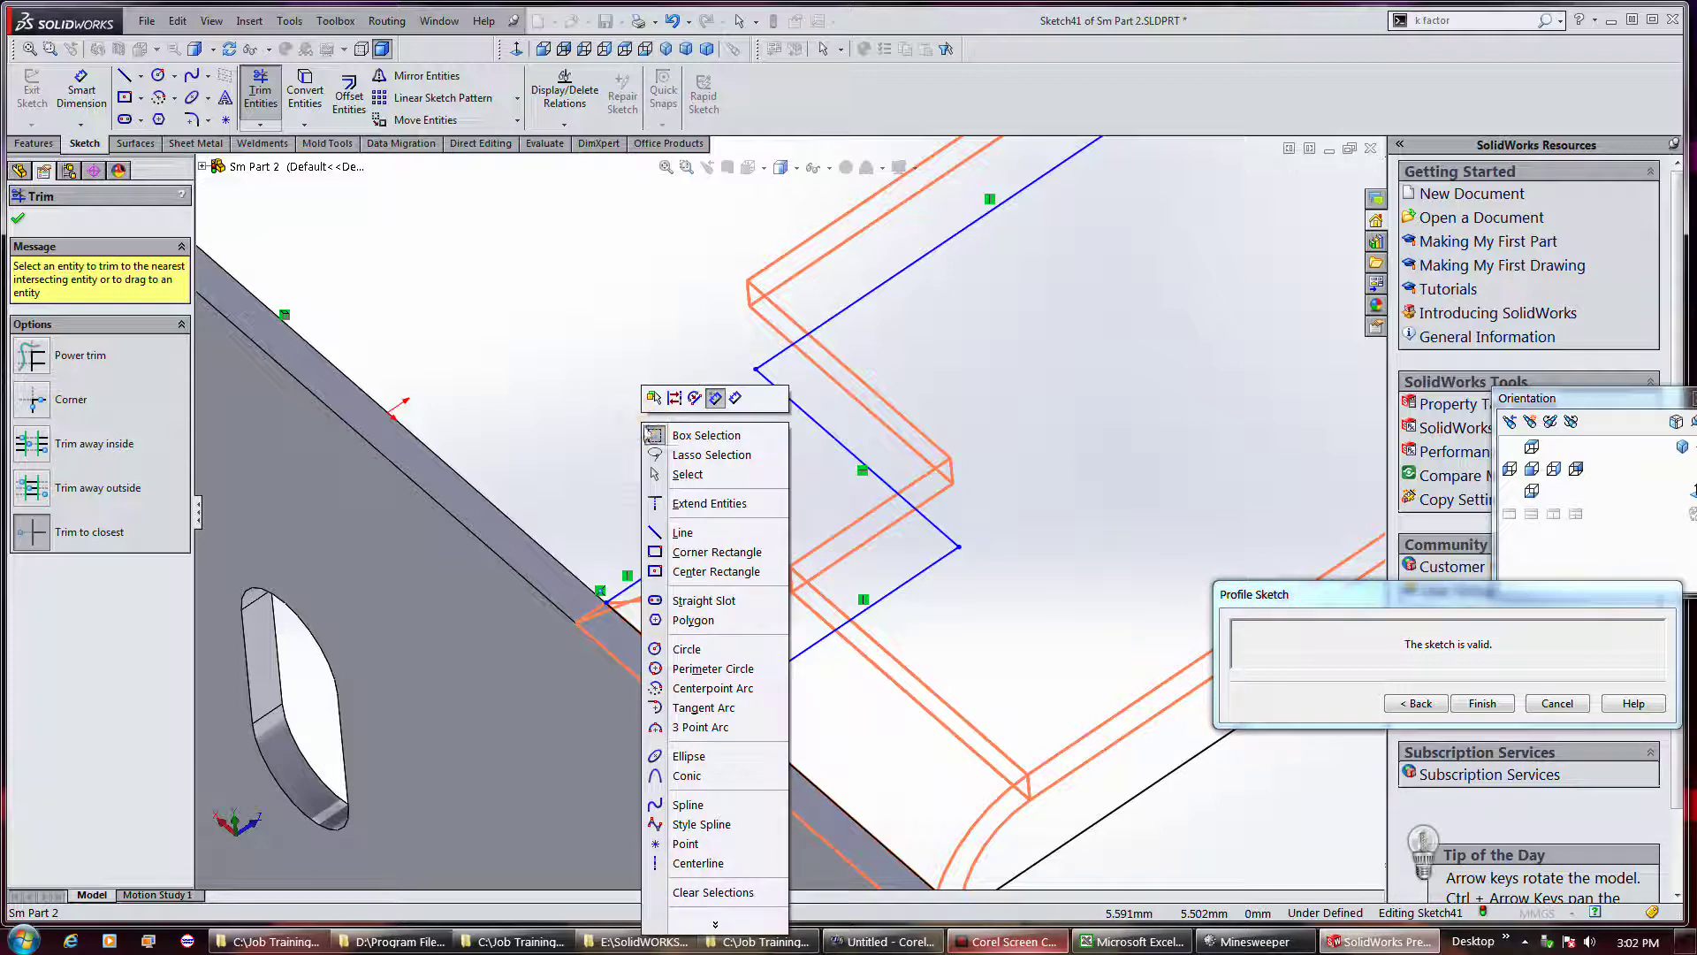
left_click(685, 475)
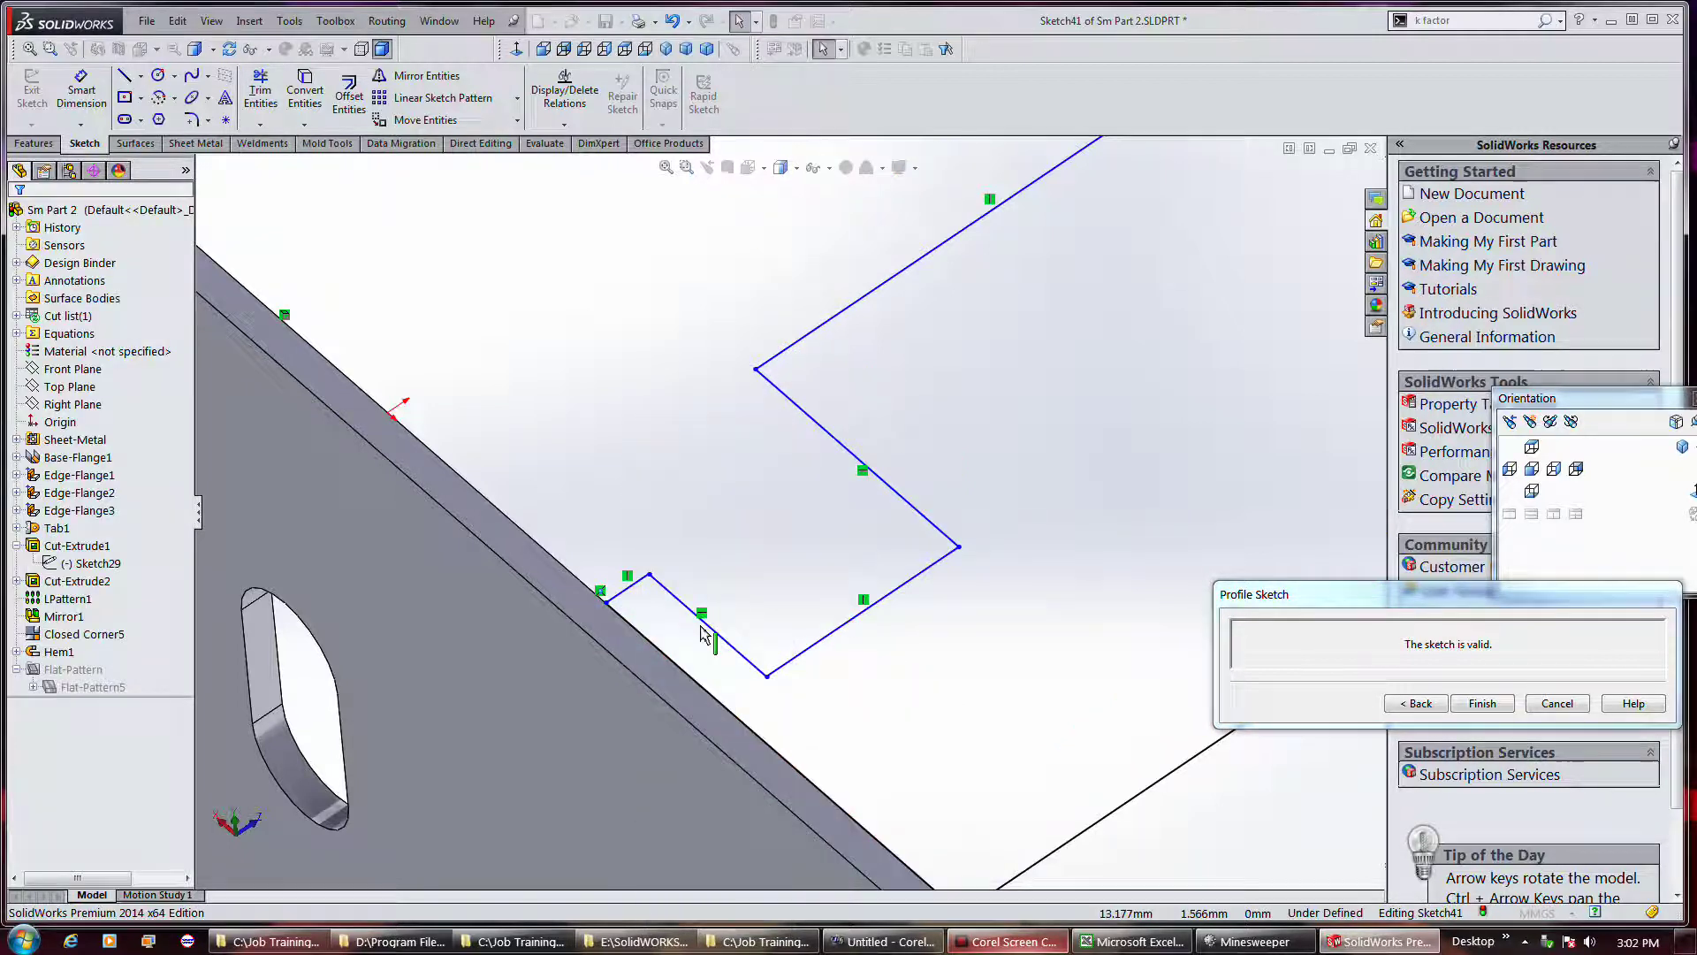
Reshape the profile's notch by dragging its line, lengthening it to about 9.8 mm.
left_click(707, 629)
left_click_drag(701, 618, 812, 579)
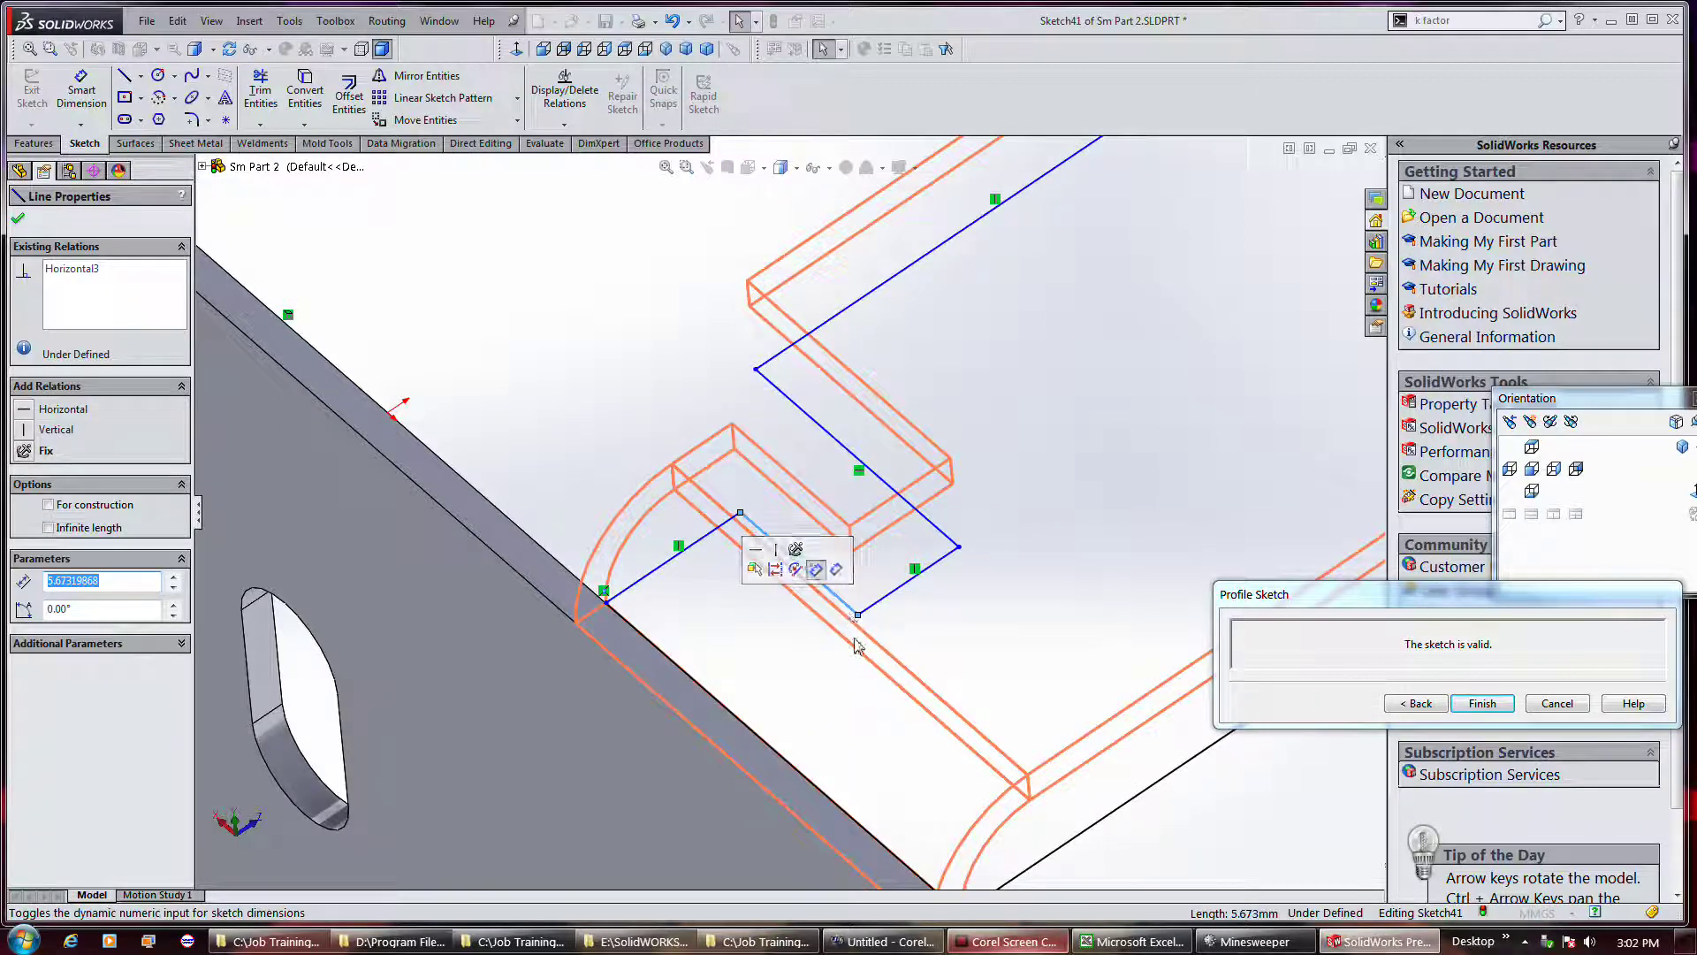
scroll(707, 640, "up", 2)
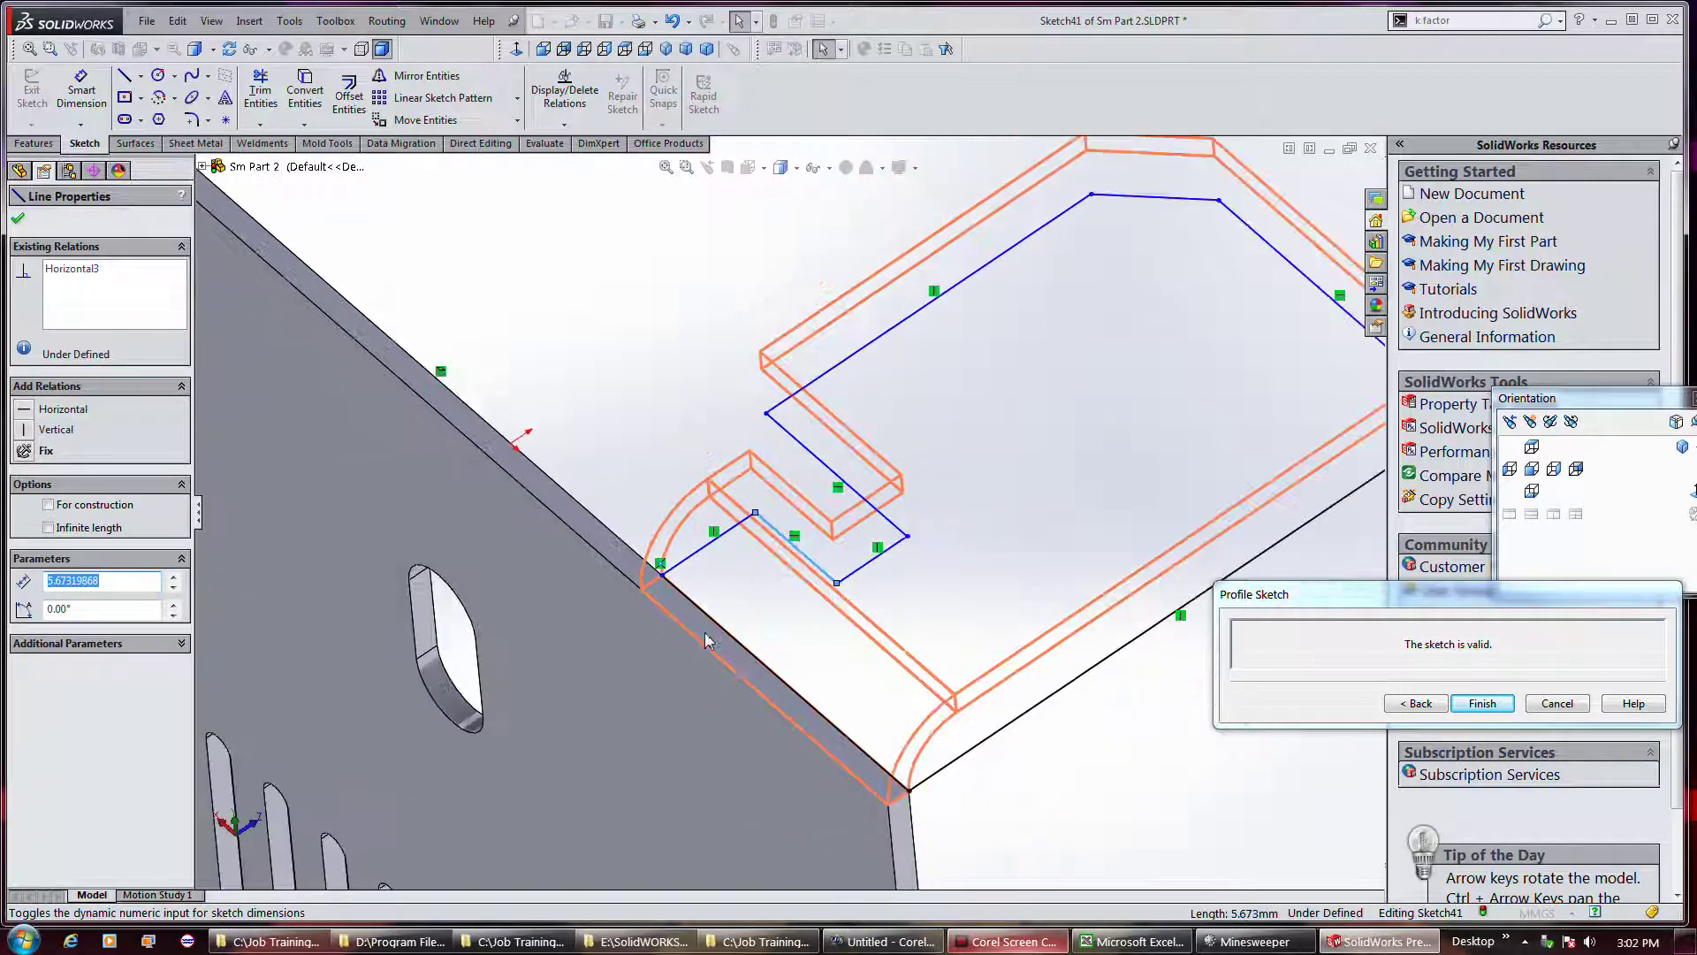
scroll(707, 640, "up", 1)
scroll(731, 682, "up", 1)
scroll(745, 689, "up", 1)
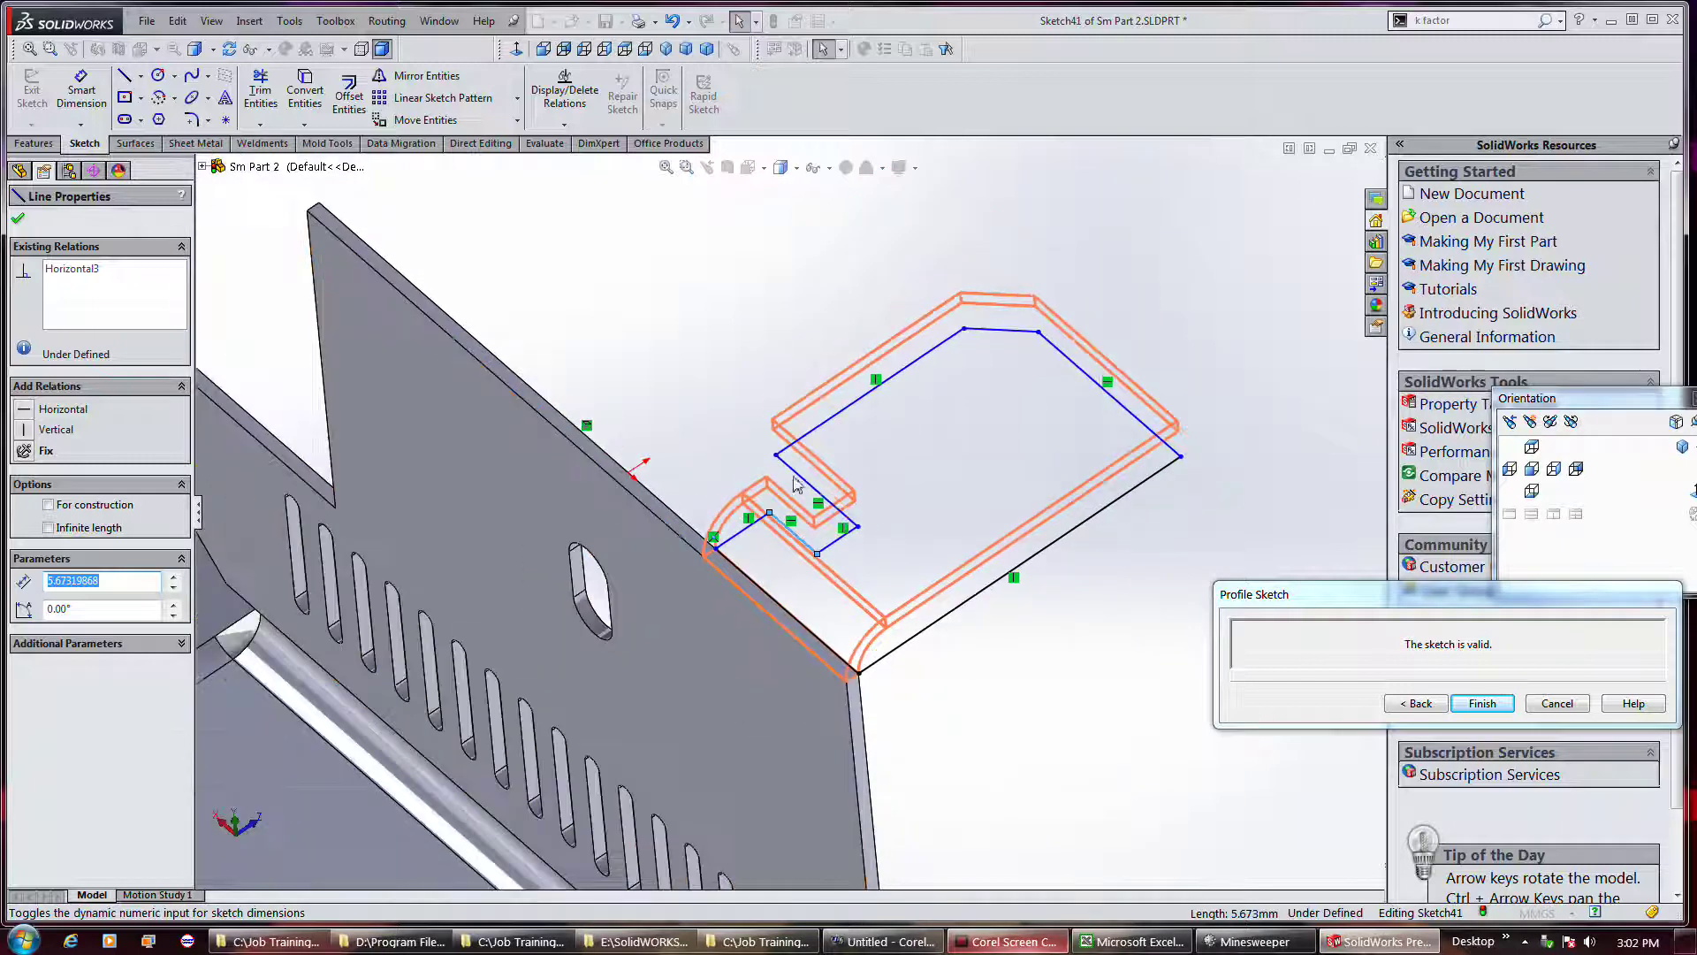
left_click_drag(792, 486, 819, 469)
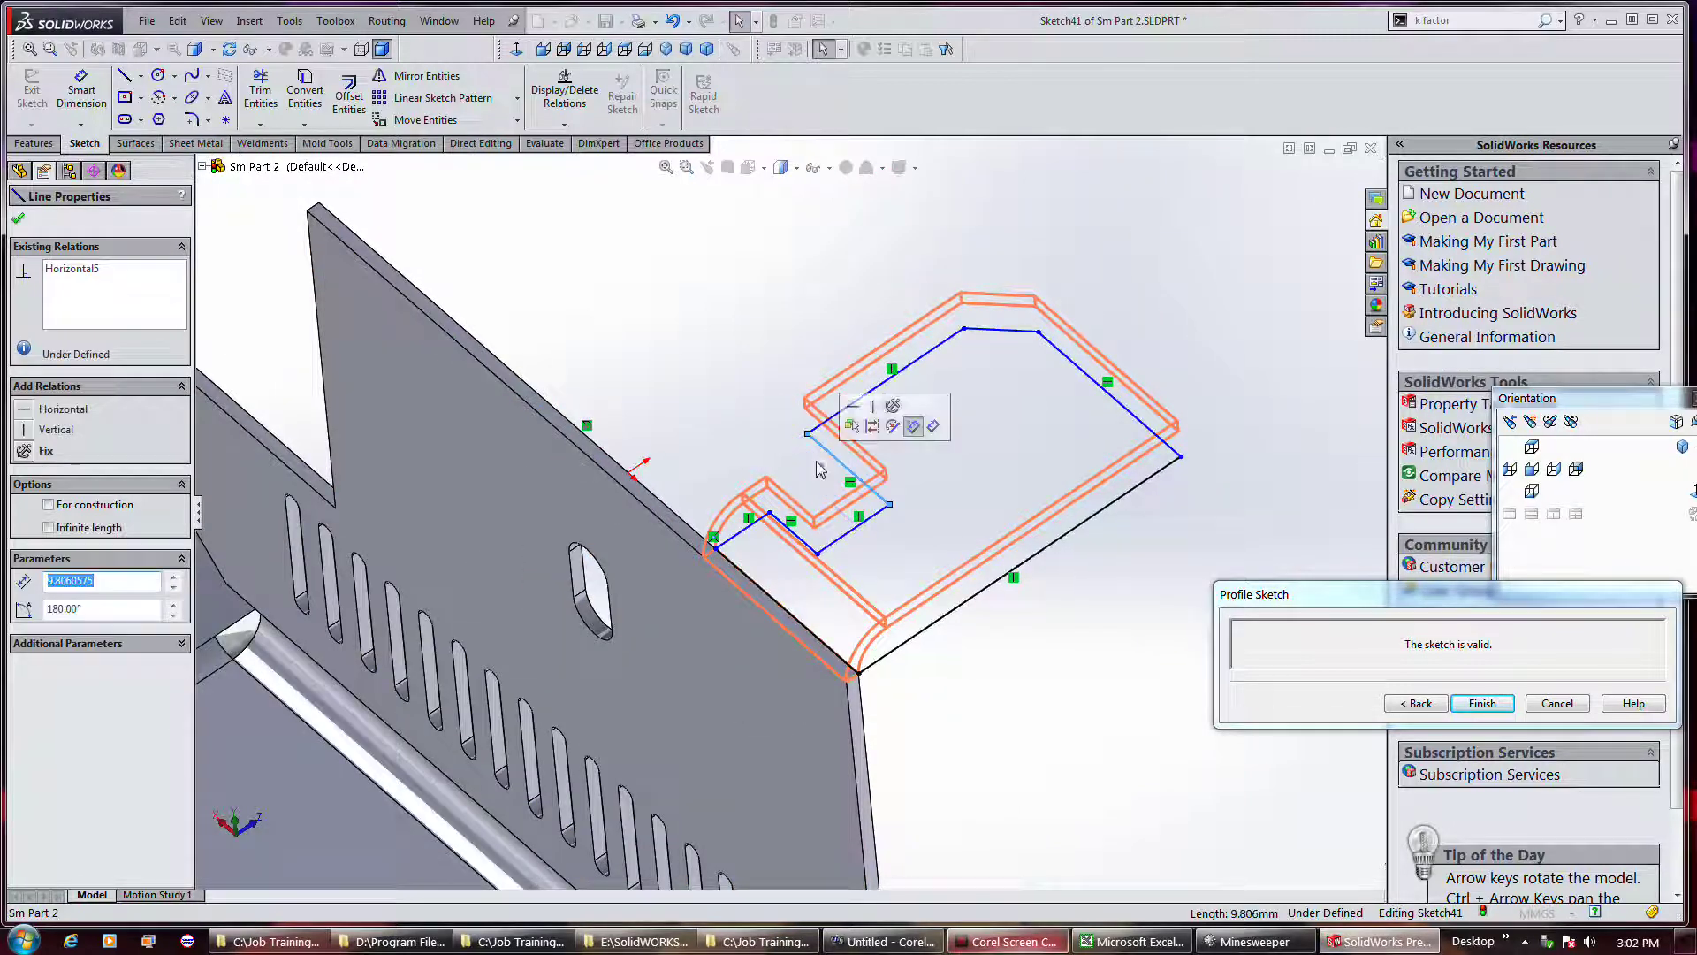
left_click(84, 89)
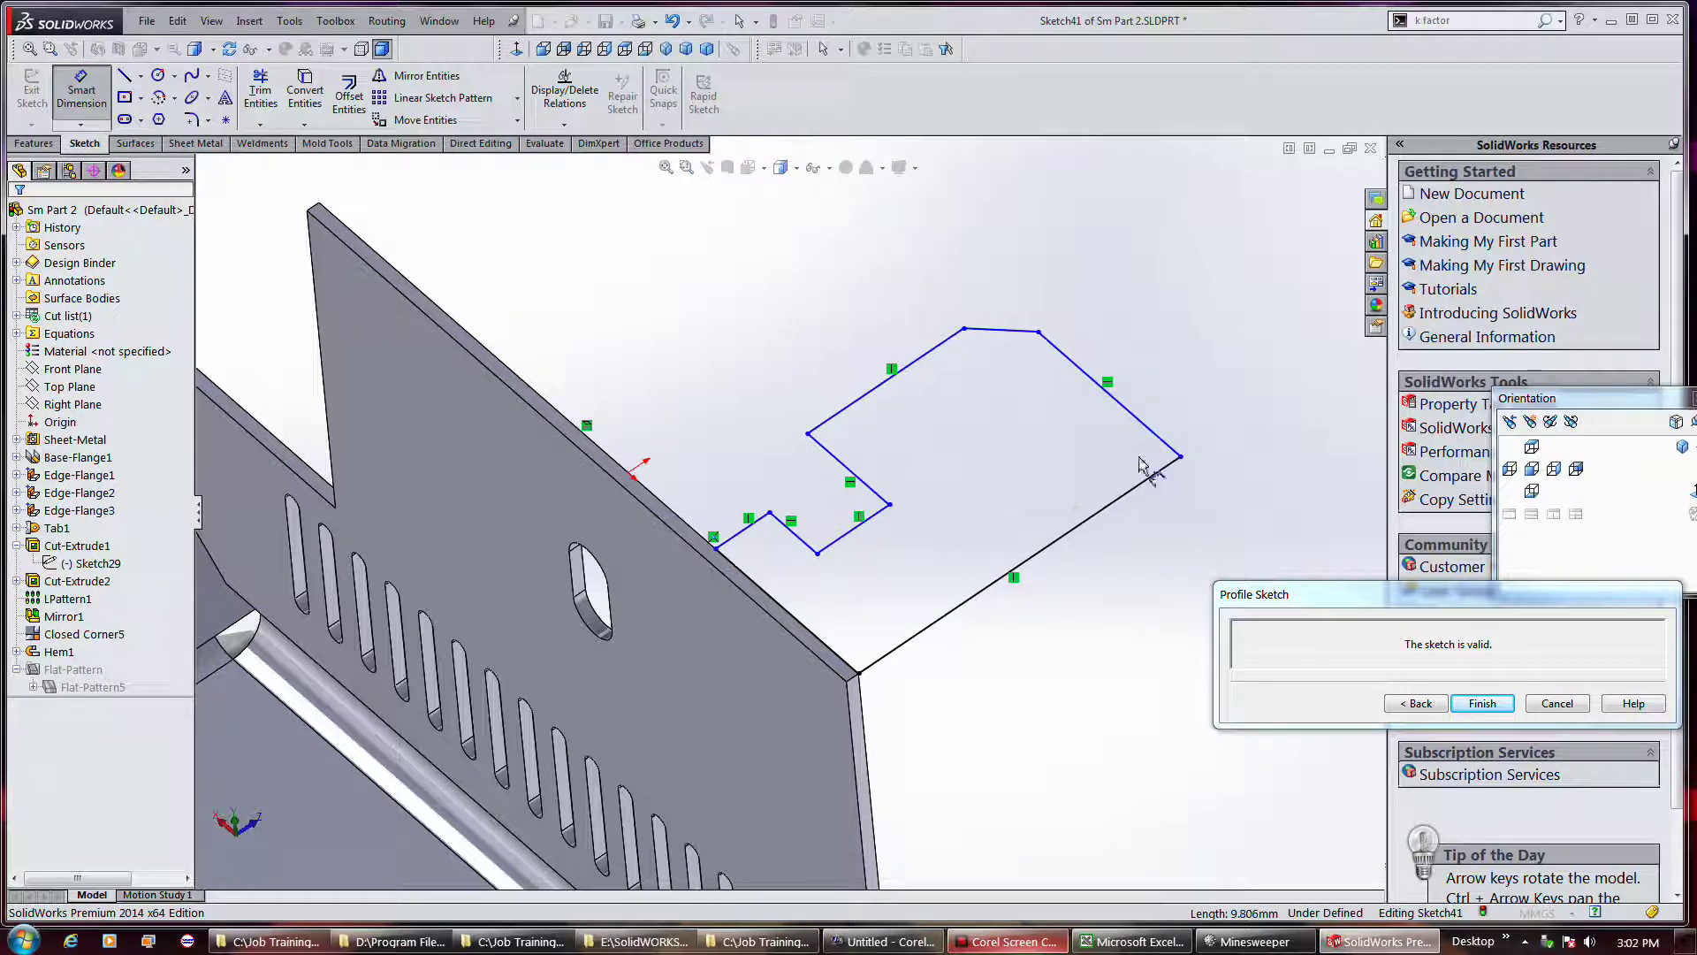
Dimension the profile's right edge to 17.166 mm and bottom edge to 32.200 mm.
left_click(1168, 446)
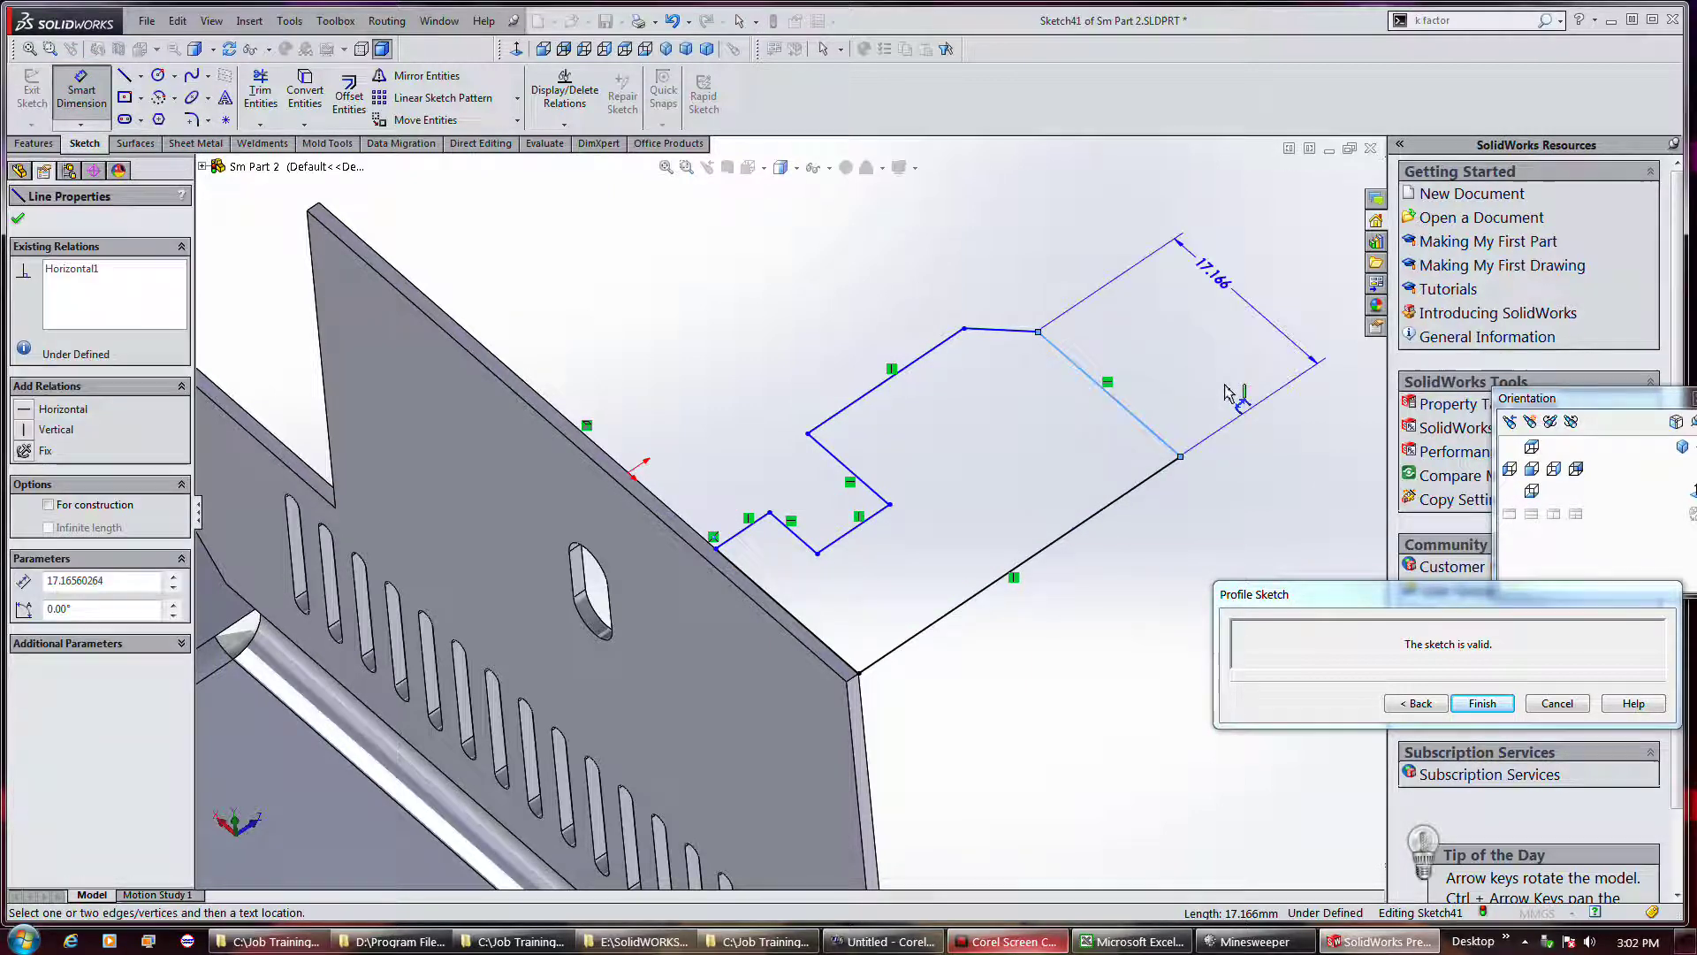
left_click(1140, 372)
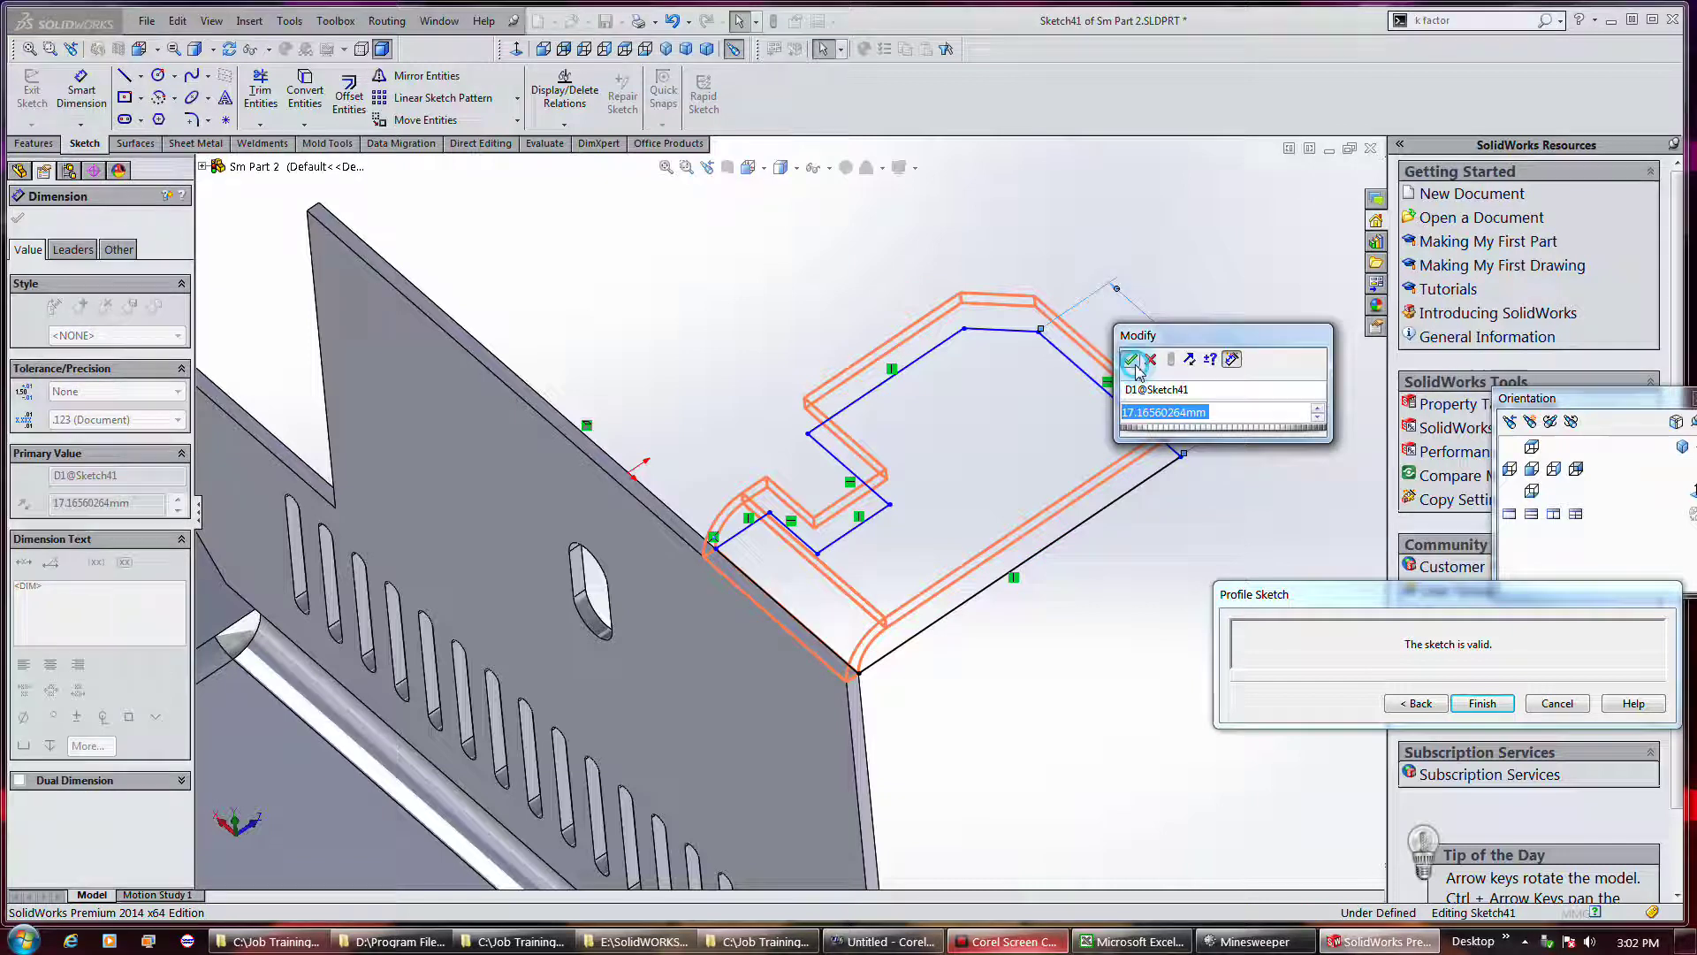
left_click(1128, 346)
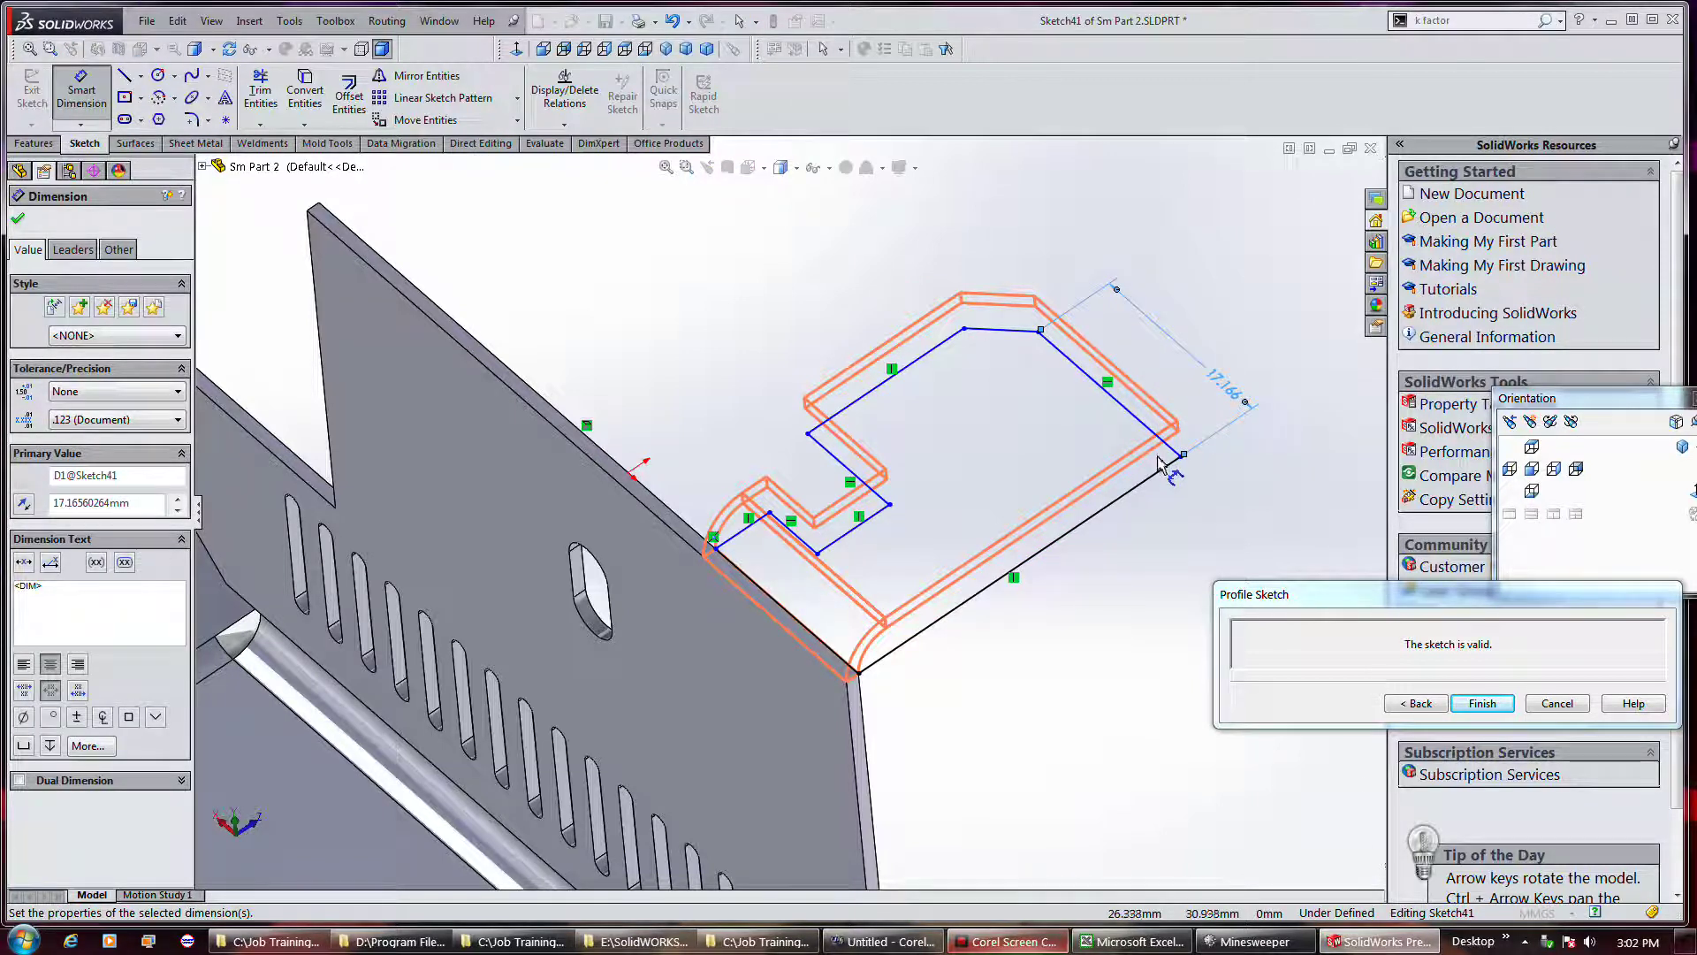
left_click(1176, 511)
left_click(1074, 525)
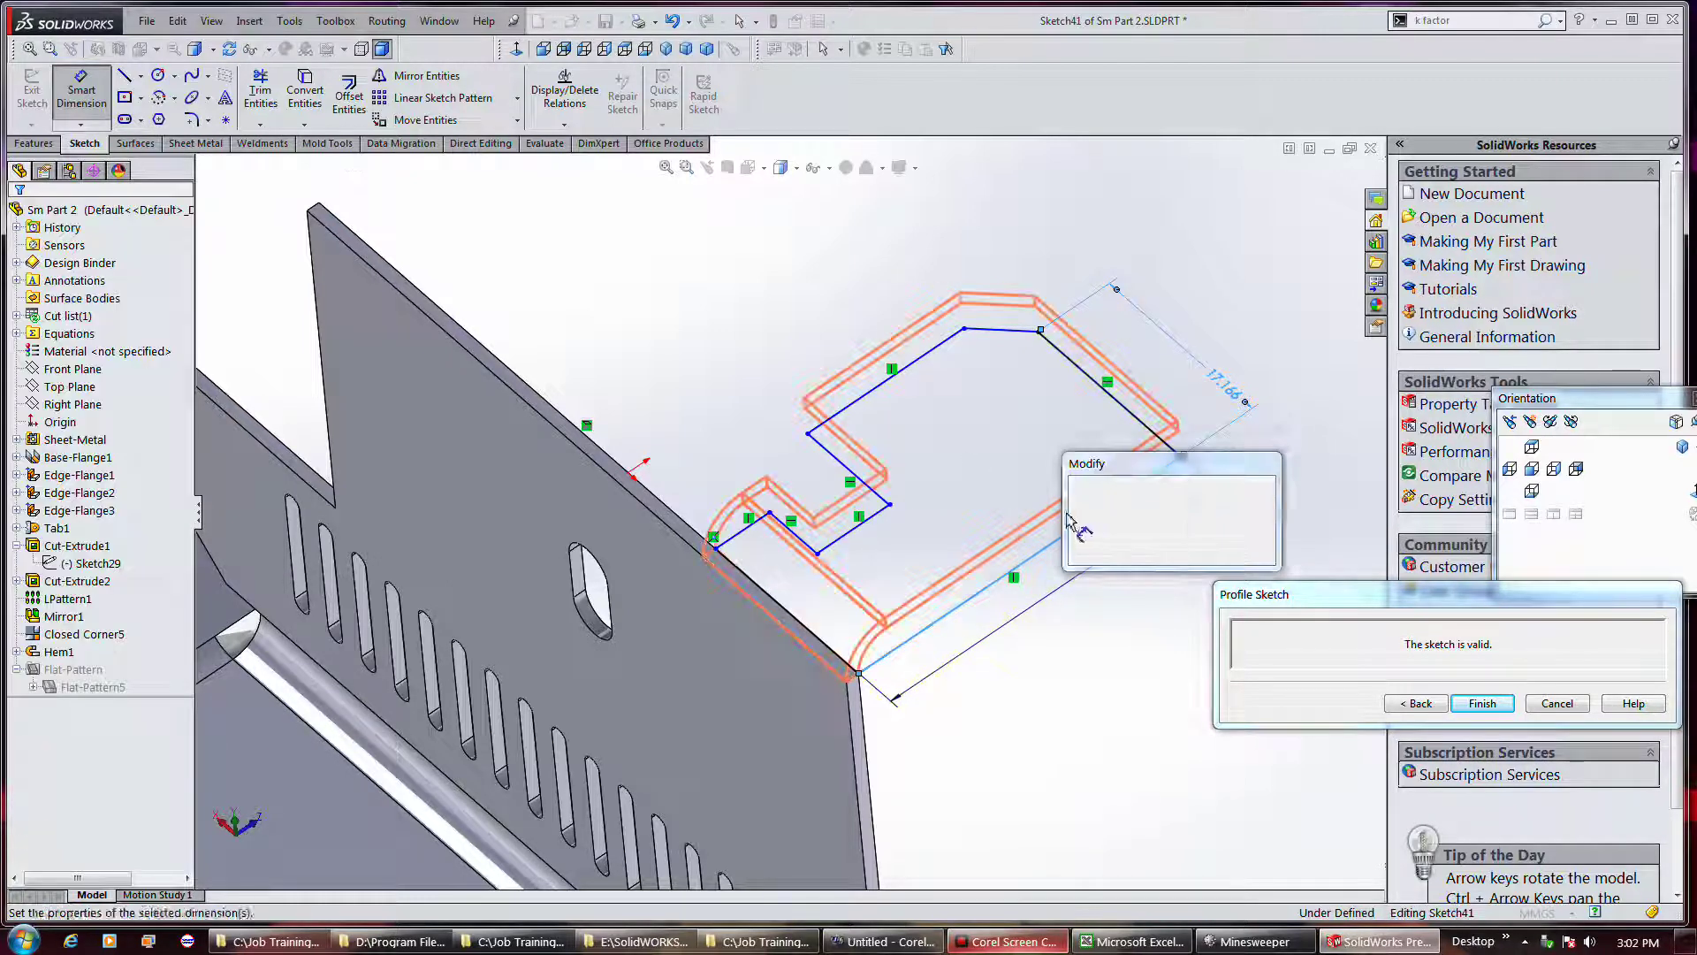
left_click(1079, 492)
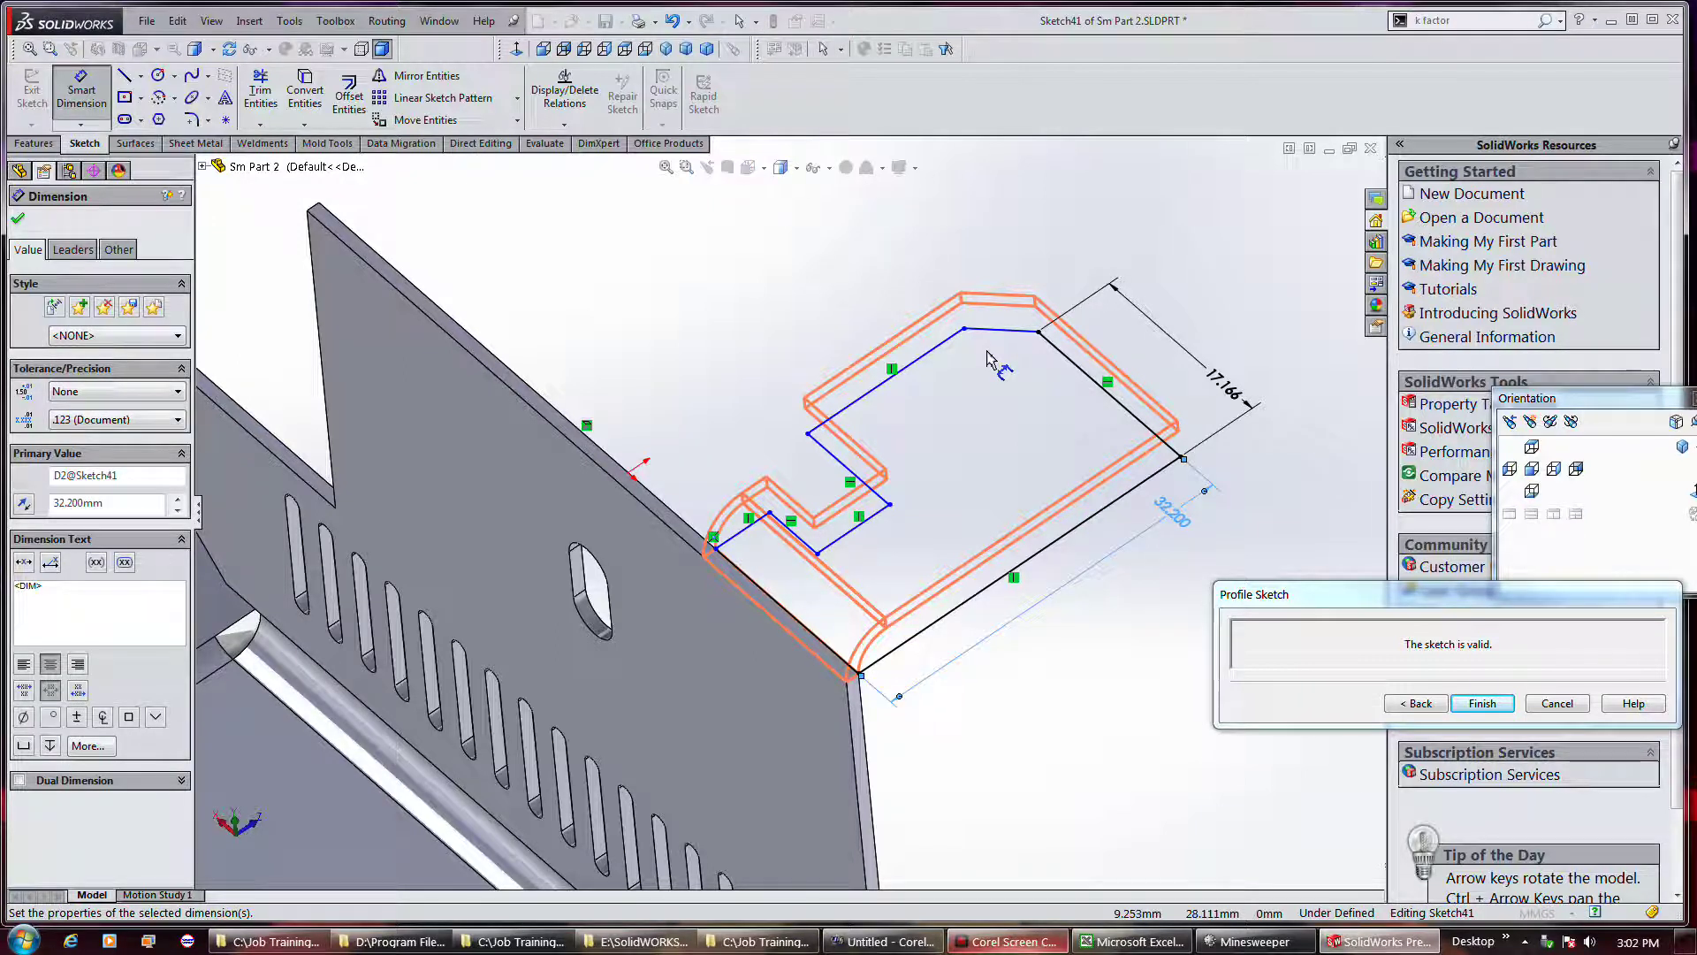
Dimension the notch line to 7.225 mm and the tab corner line to 5.416 mm.
left_click(870, 528)
left_click(779, 455)
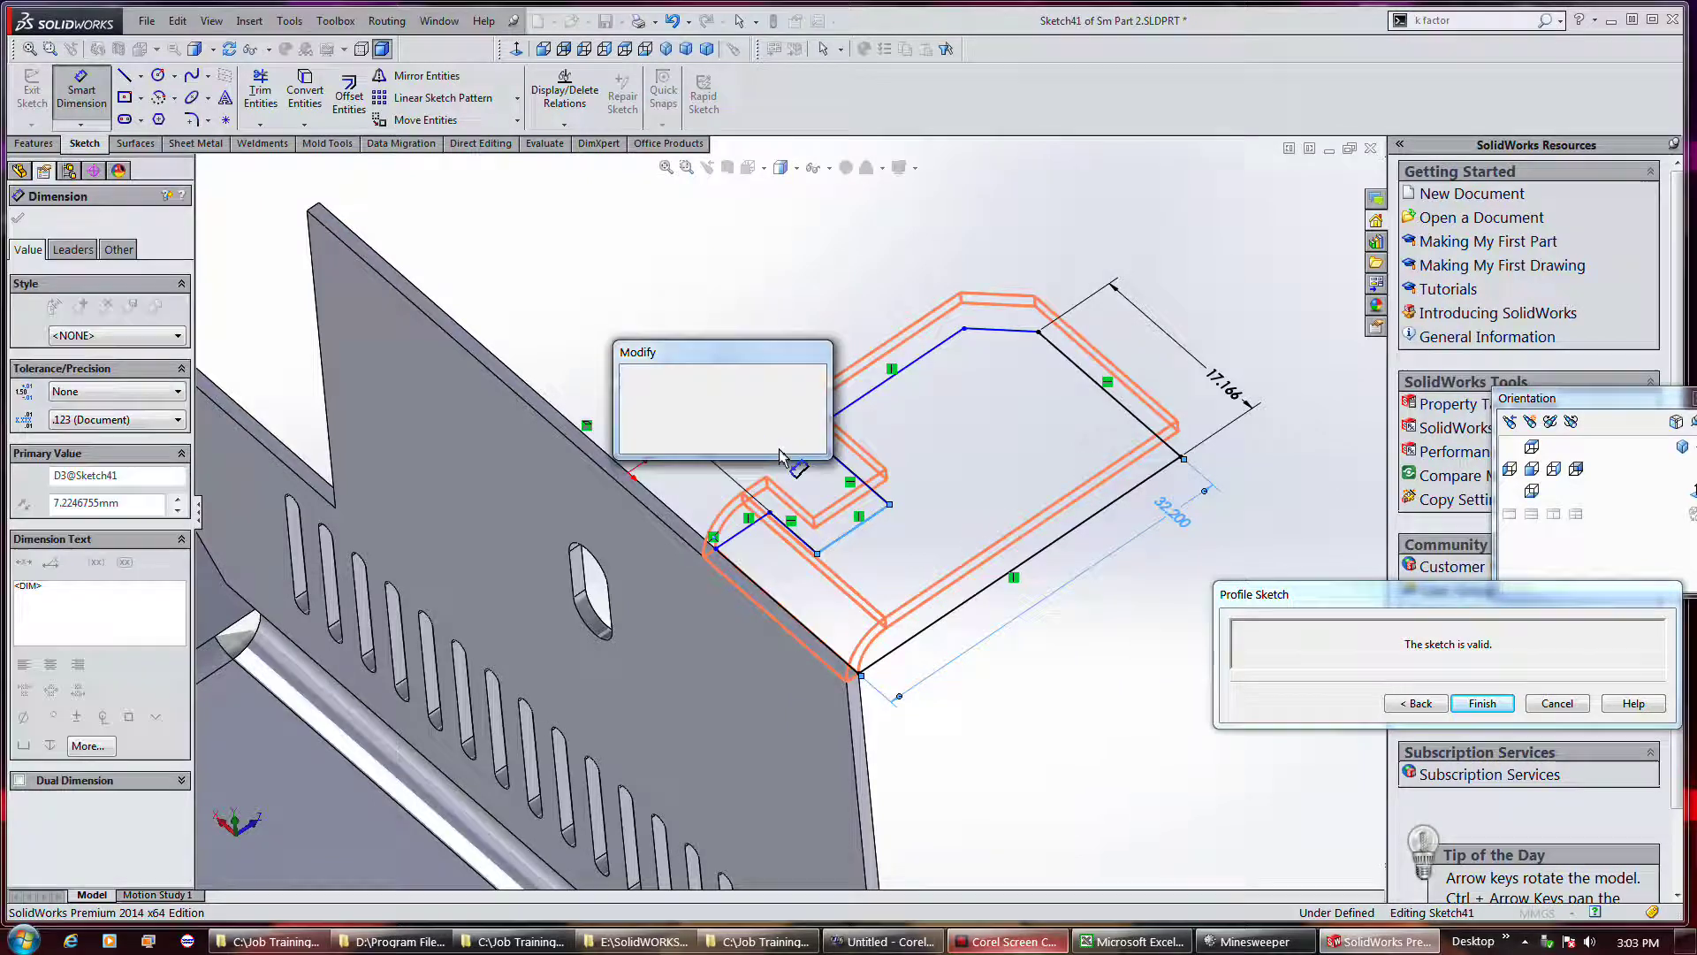
left_click(629, 377)
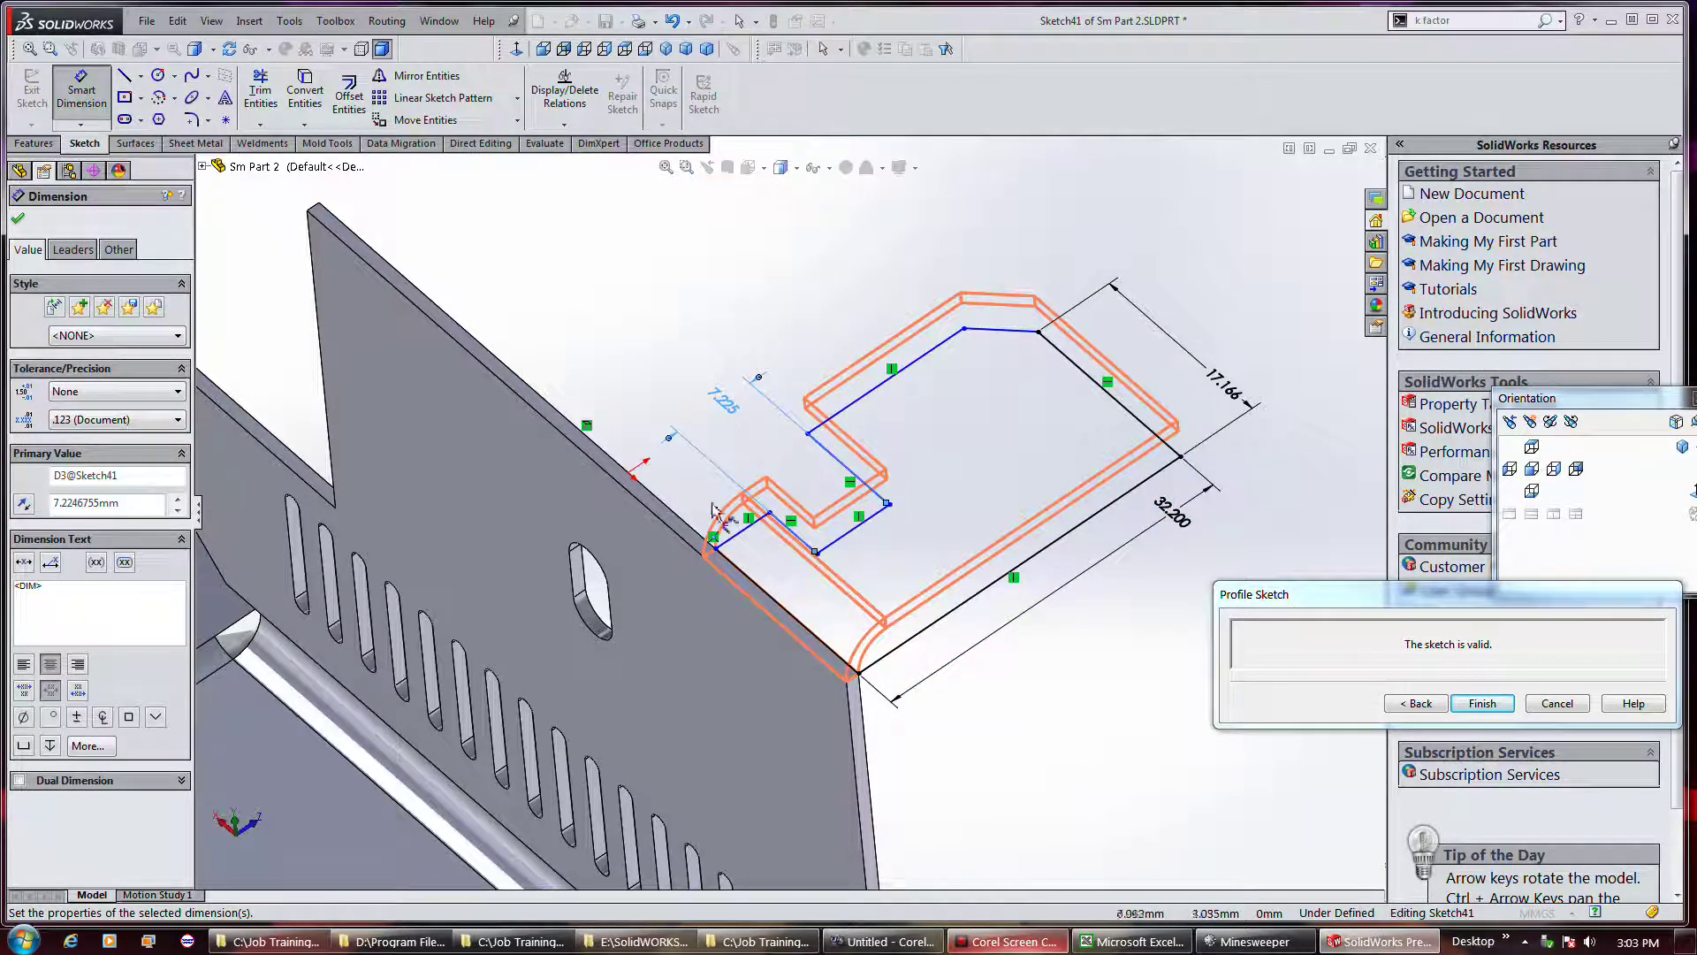
left_click(738, 539)
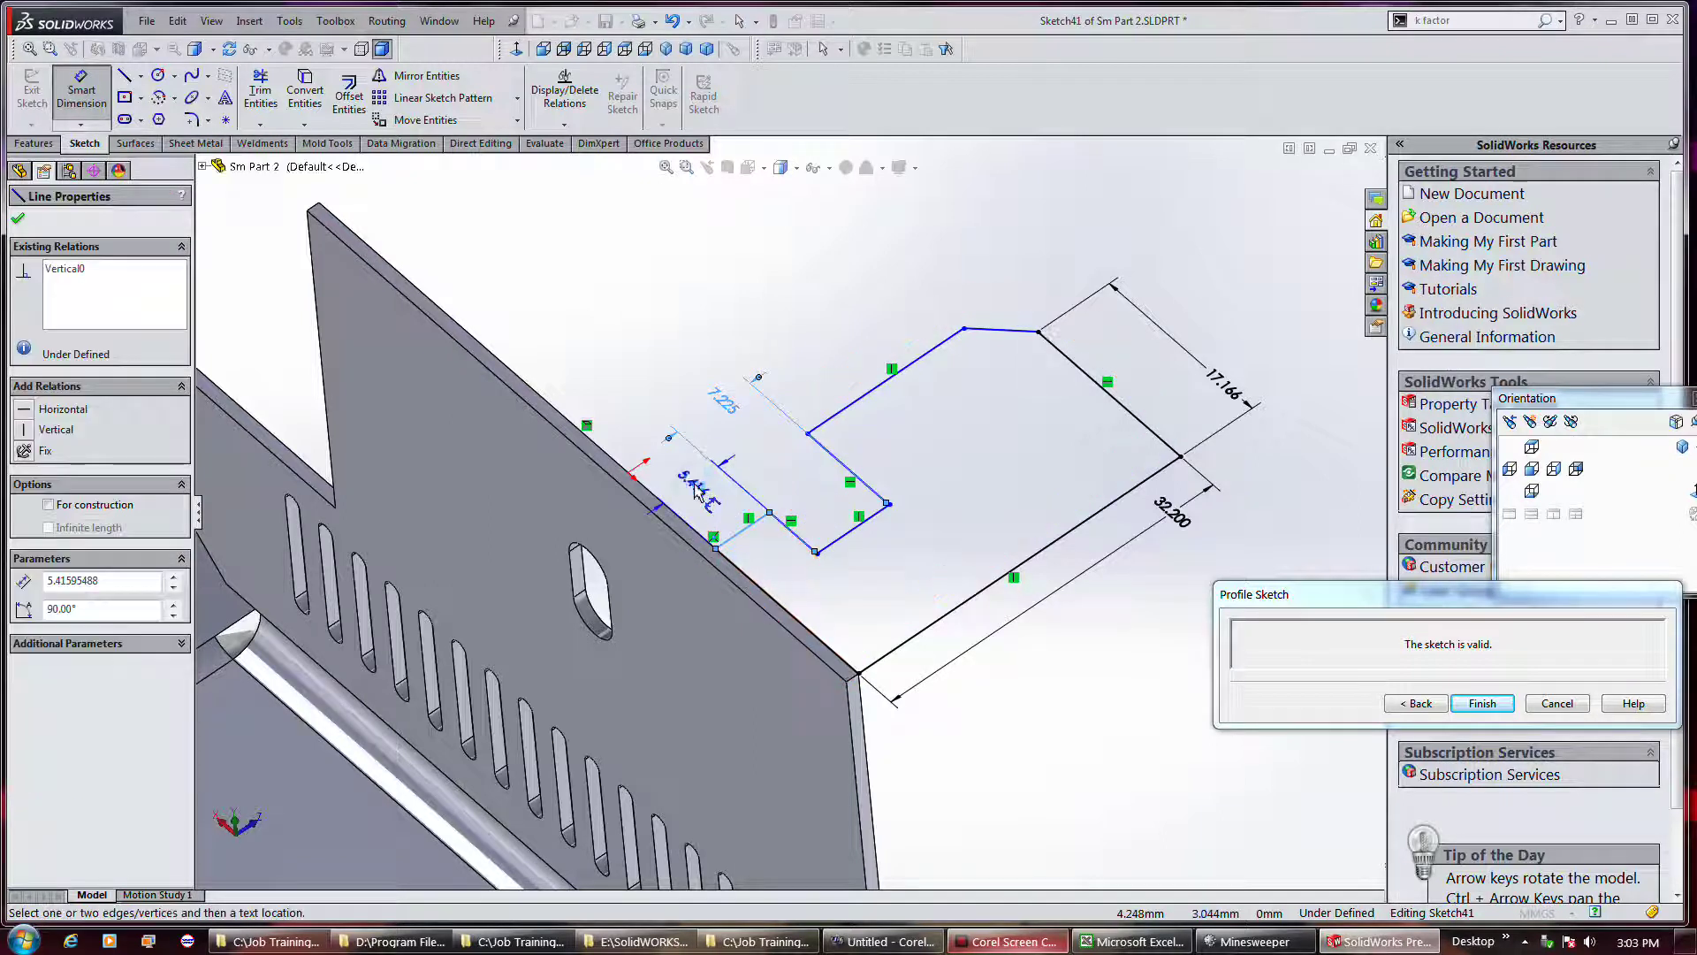
left_click(698, 491)
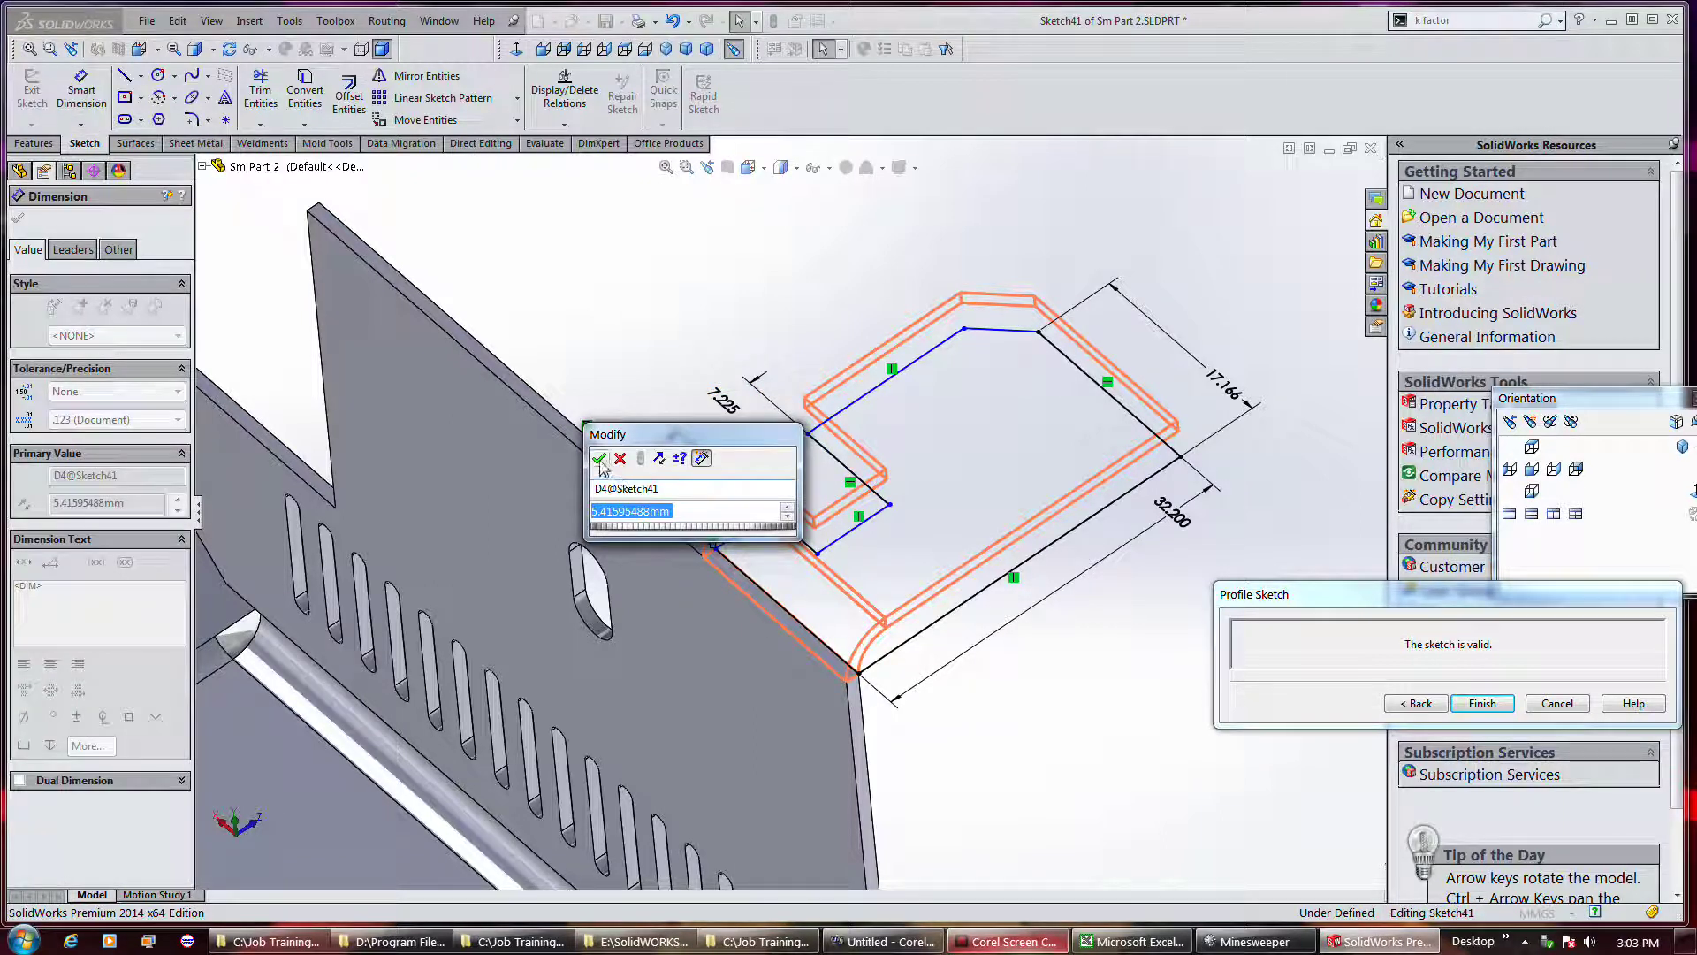
left_click(600, 461)
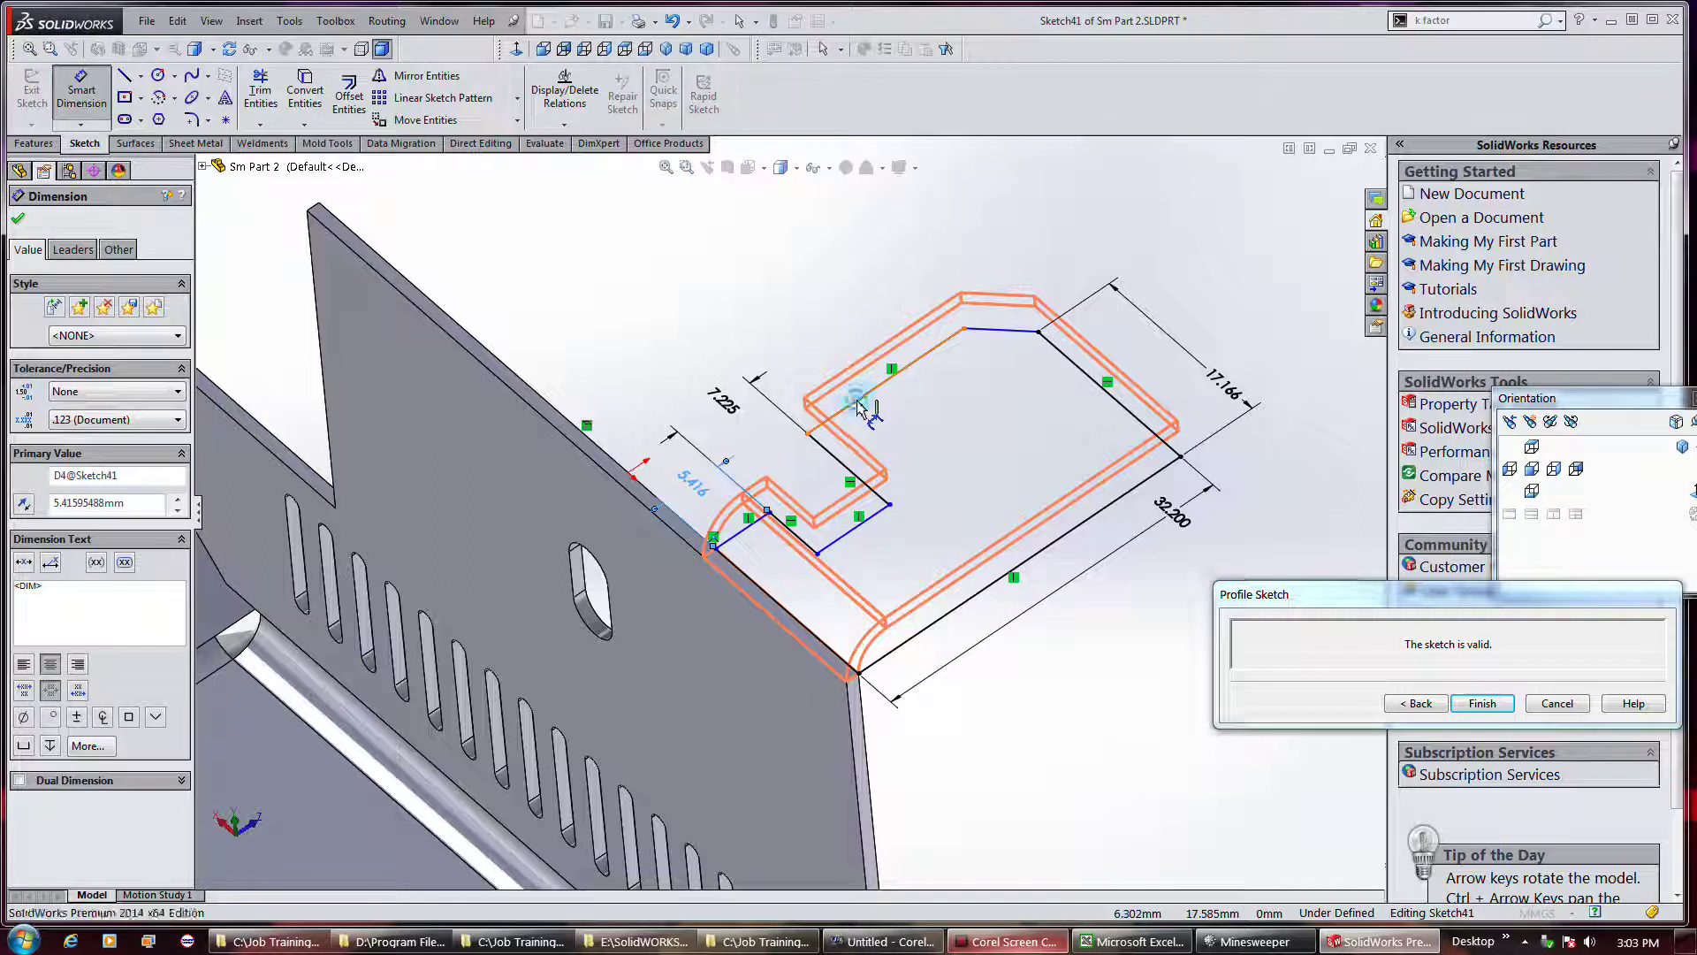
Dimension the long tab line to 15.607 mm.
left_click(858, 406)
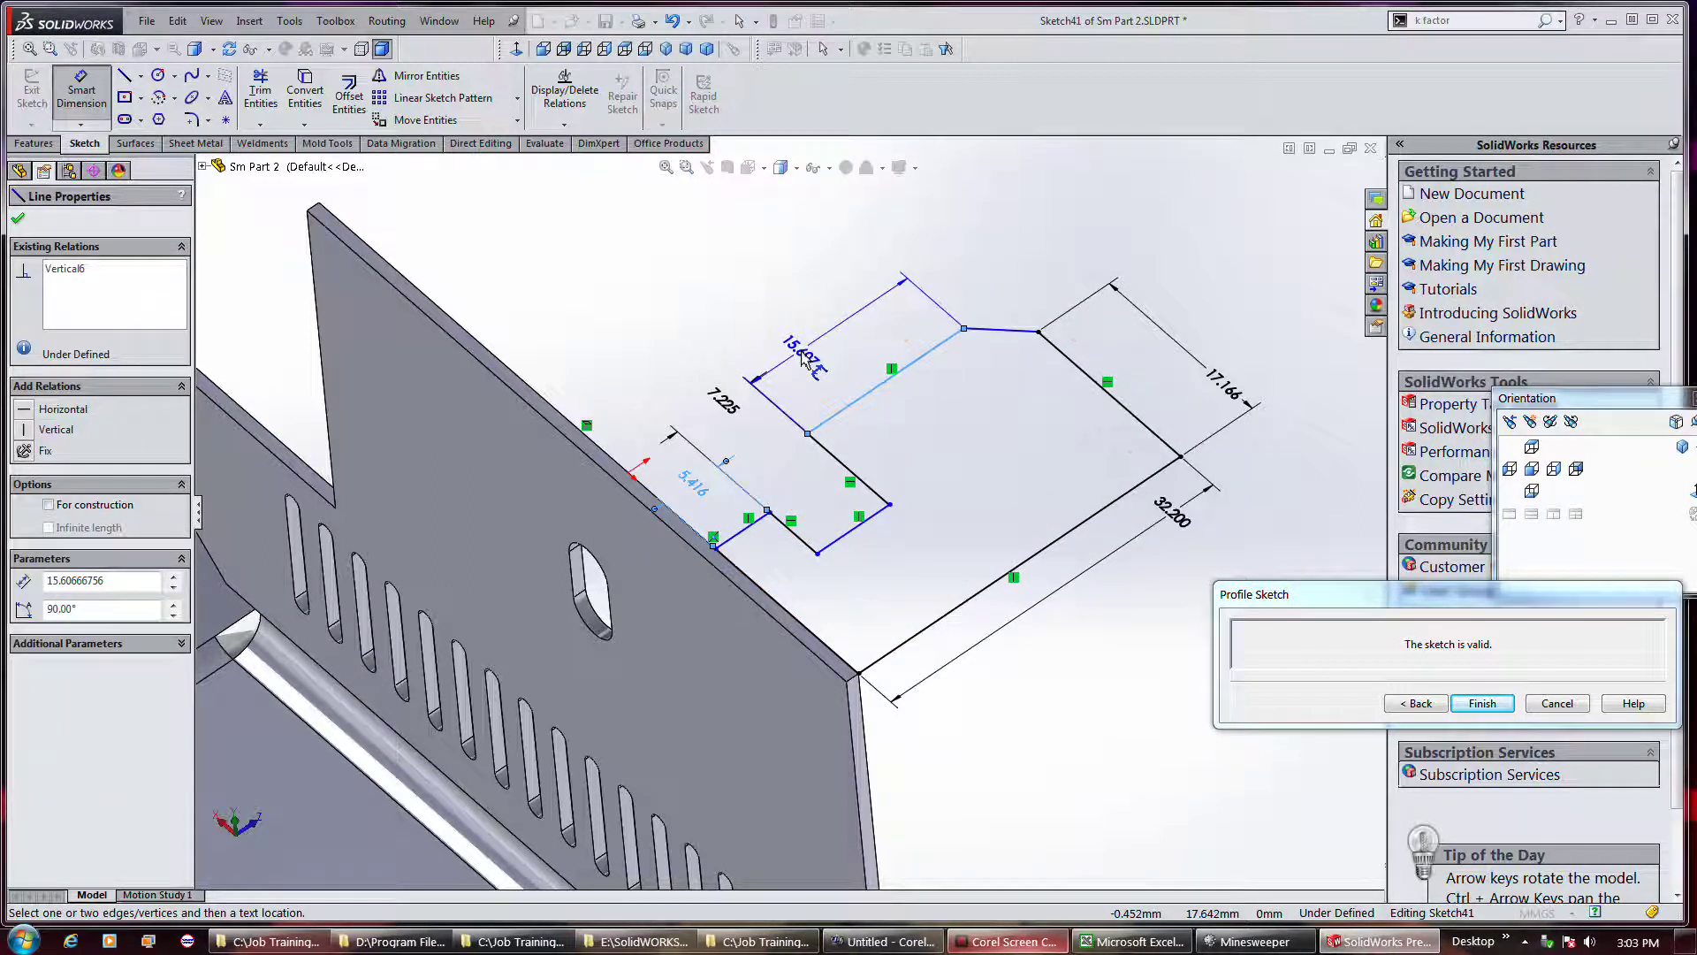
left_click(801, 355)
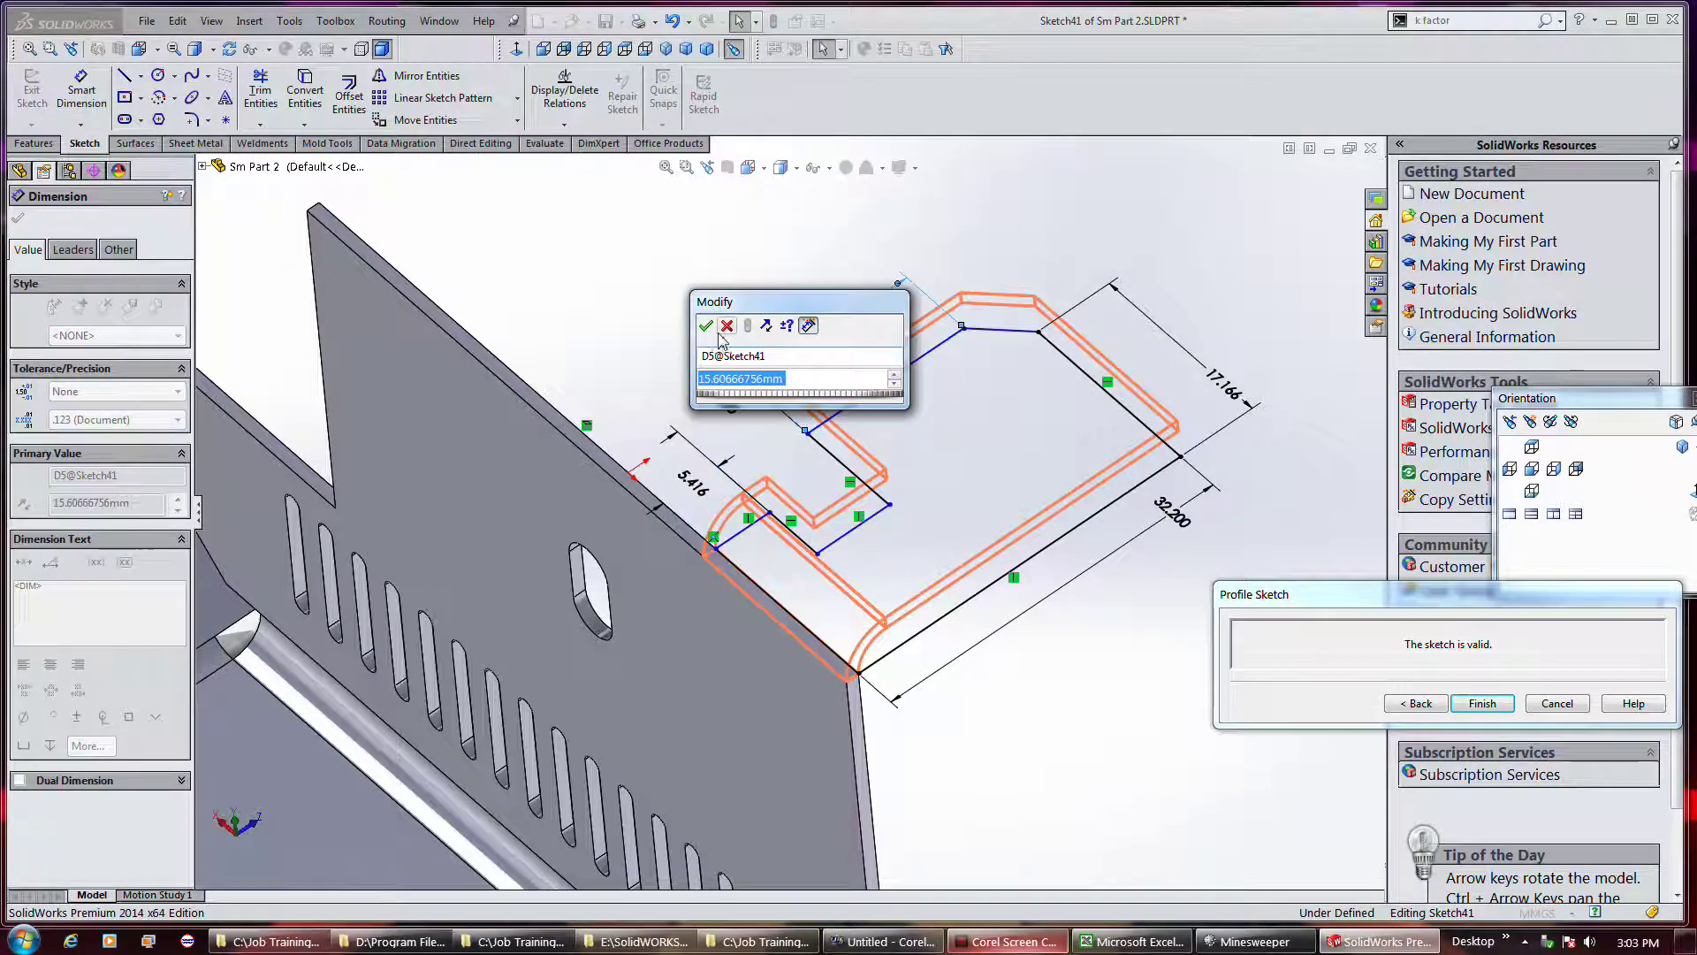
left_click(705, 326)
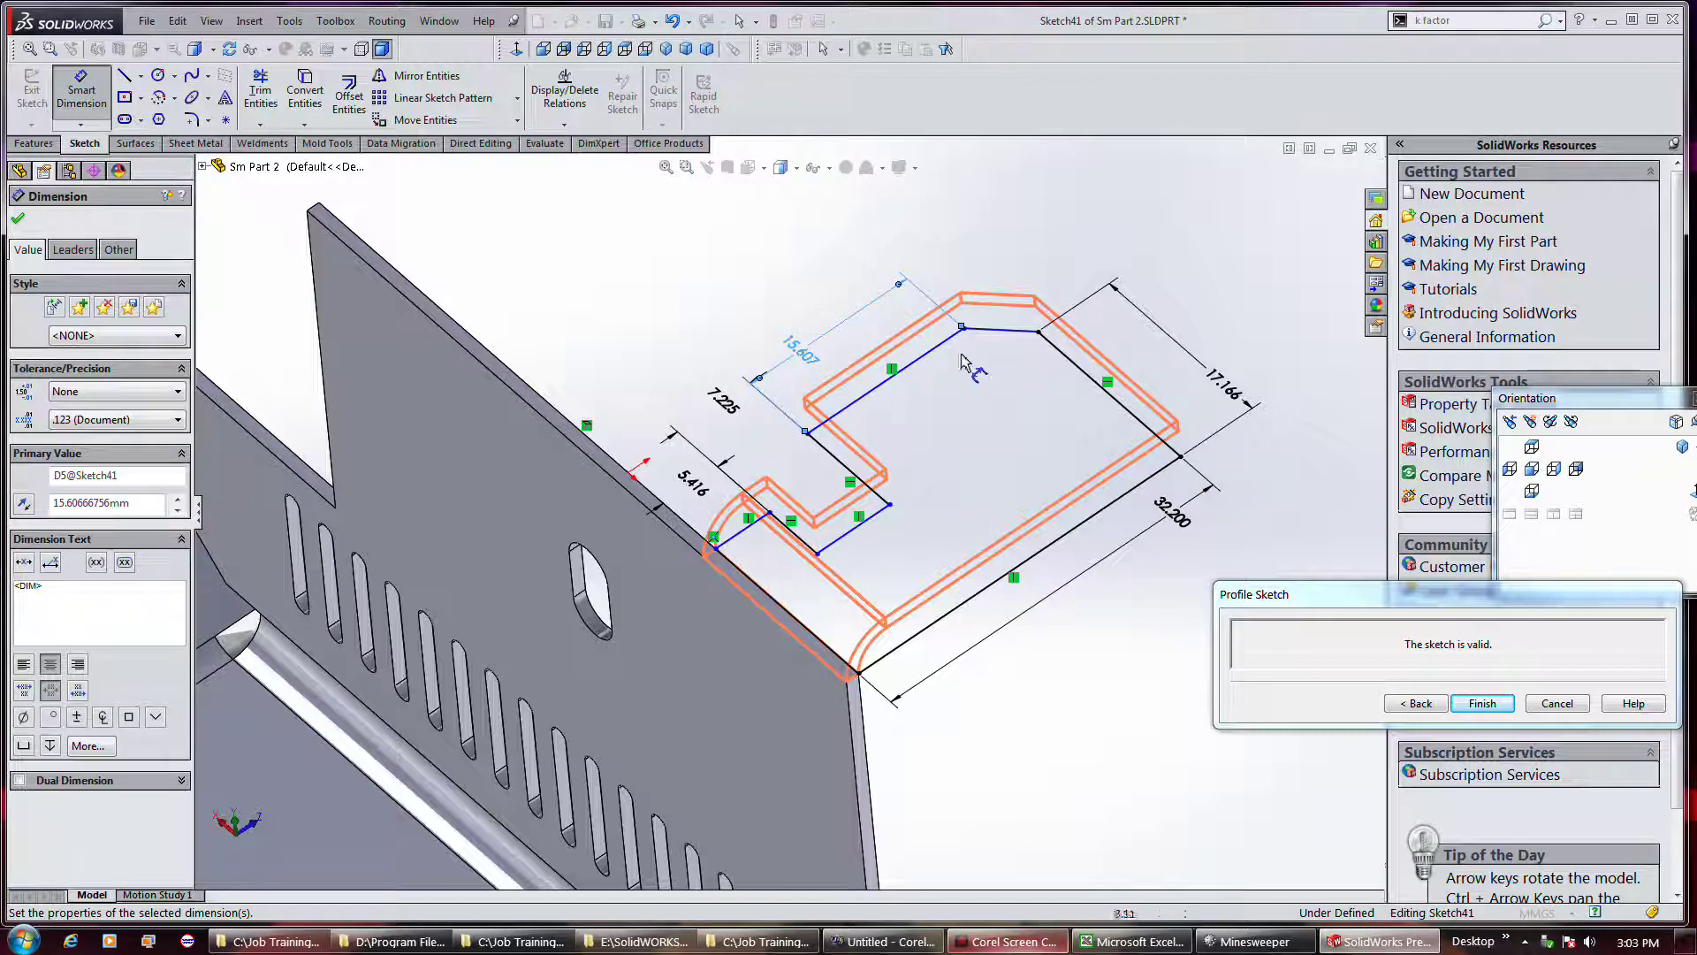
left_click(919, 356)
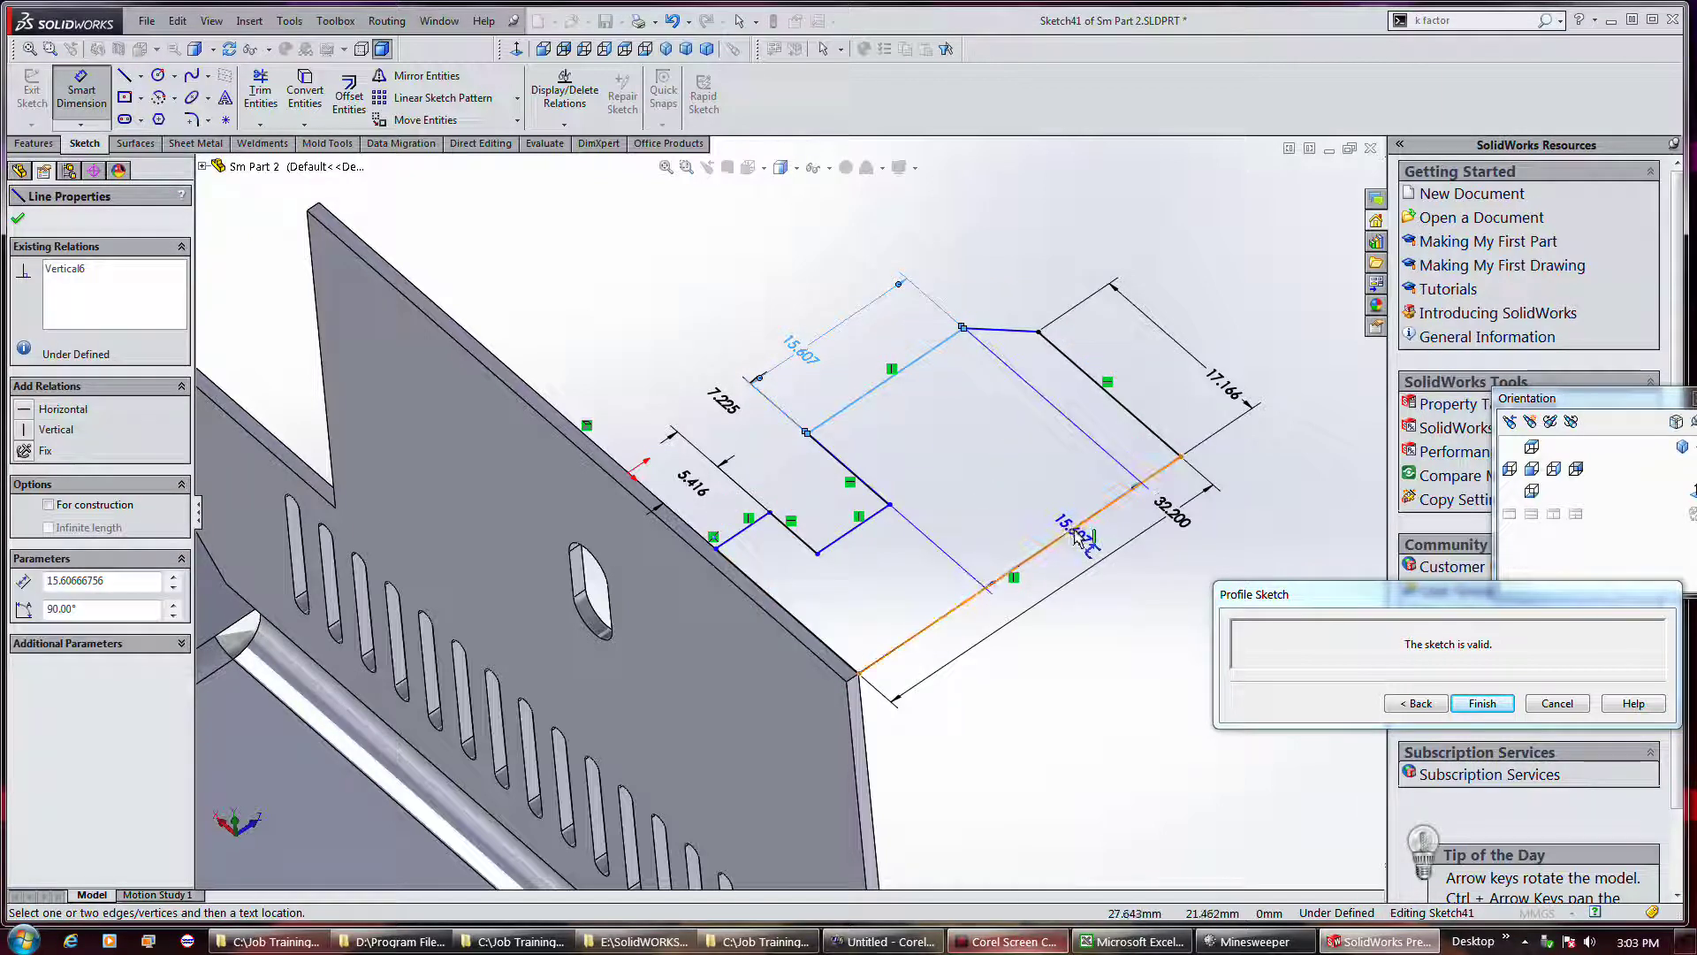
Add 21.298 mm line-to-line, 9.806 mm notch and 5.673 mm bend-line dimensions to the profile.
left_click(1076, 535)
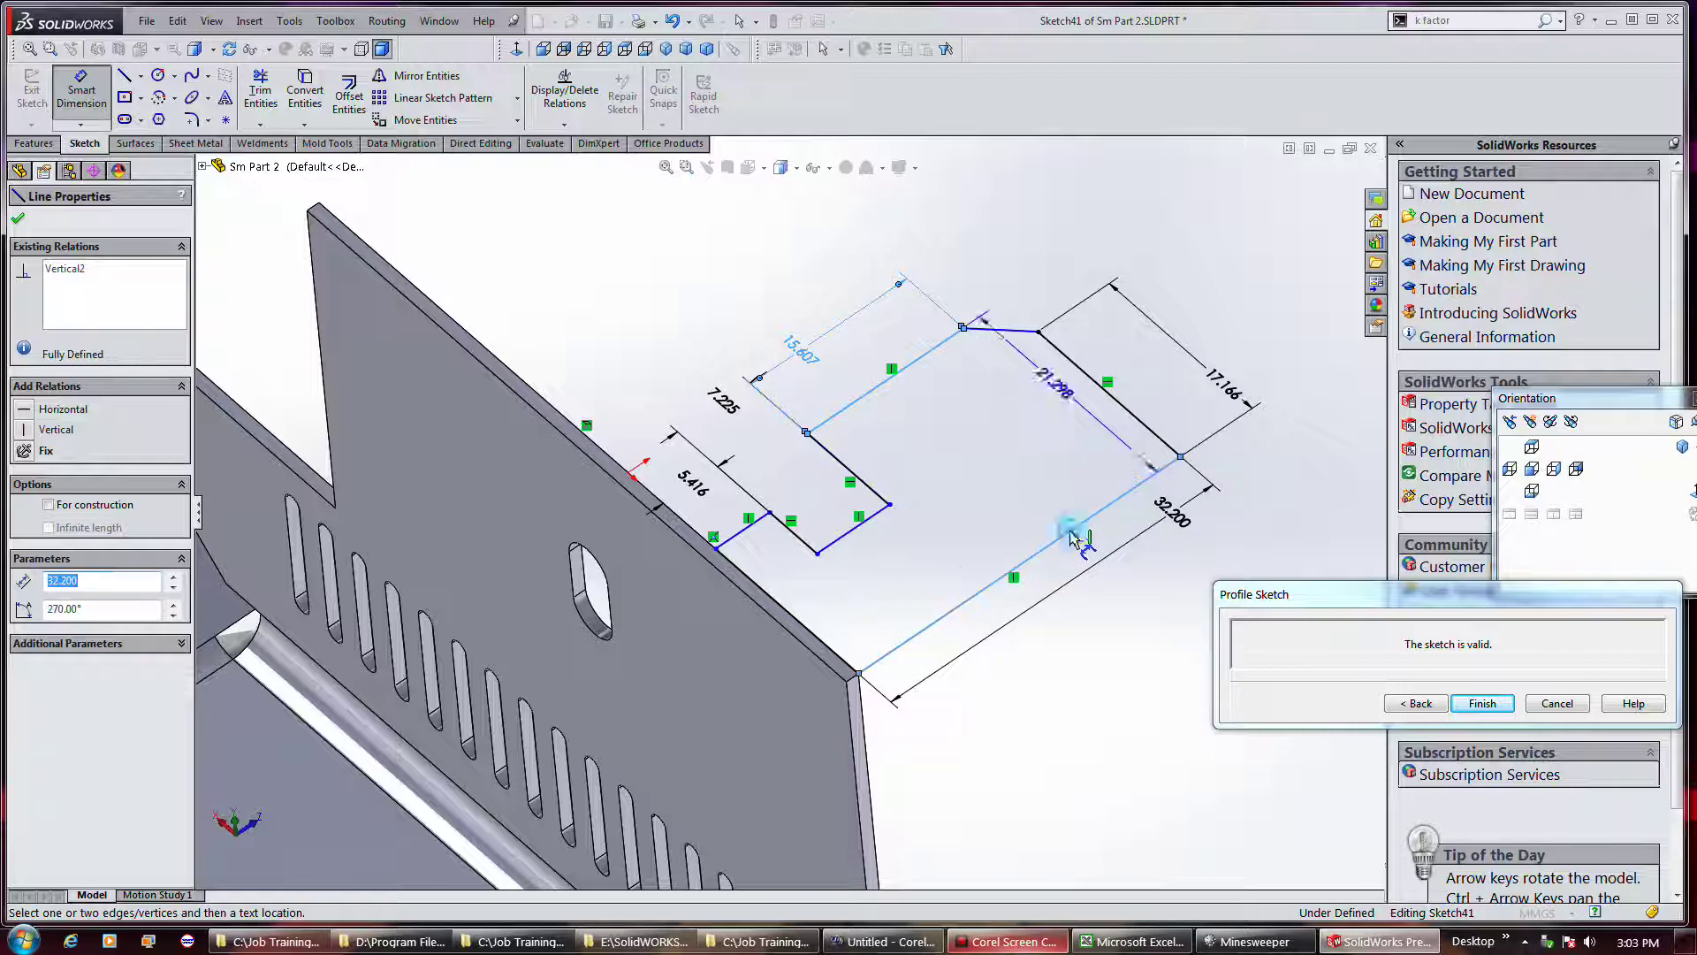
left_click(1266, 322)
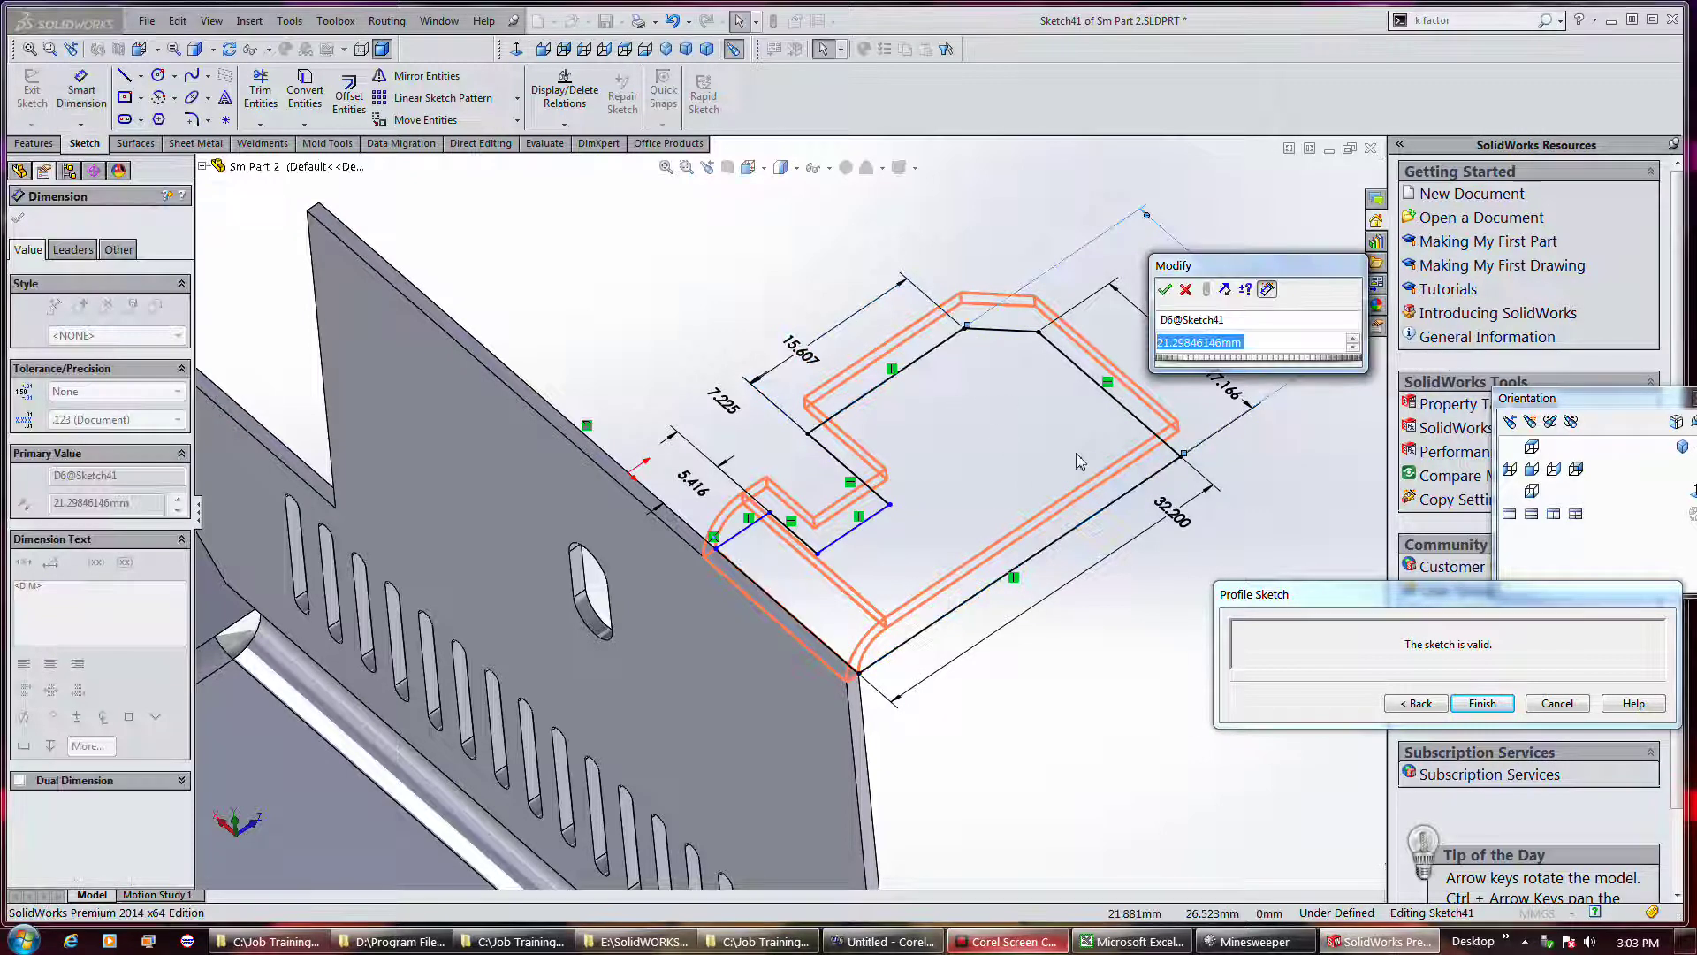
left_click(1167, 292)
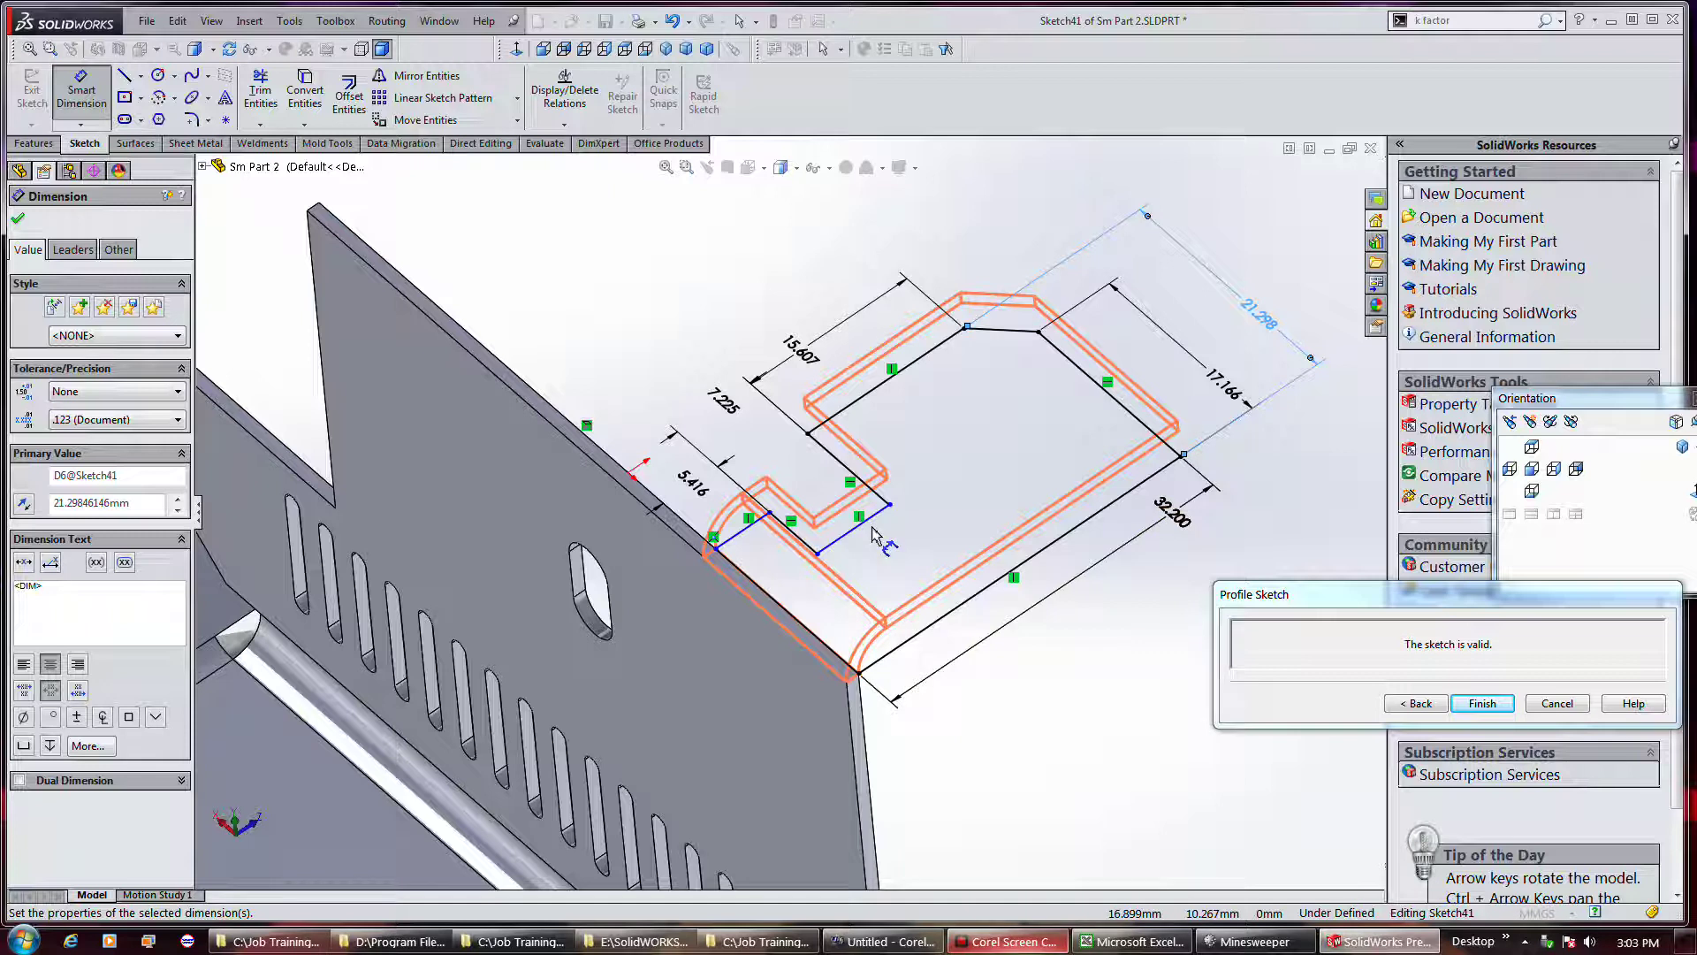
left_click(853, 473)
left_click(946, 455)
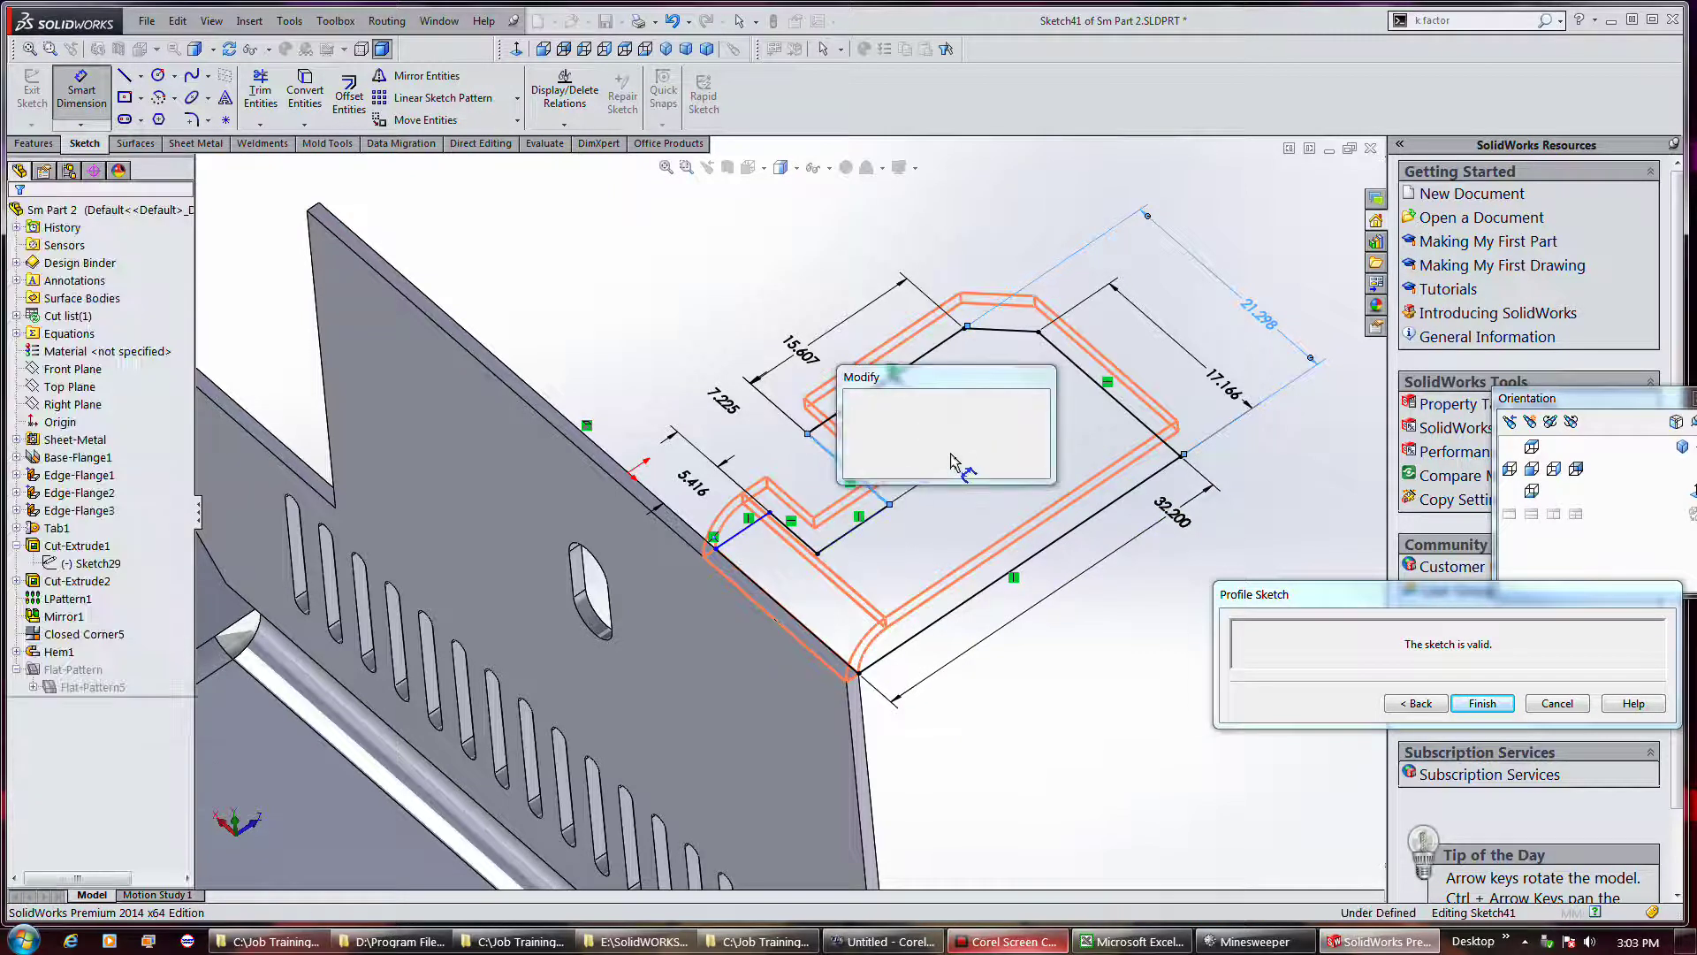
left_click(850, 395)
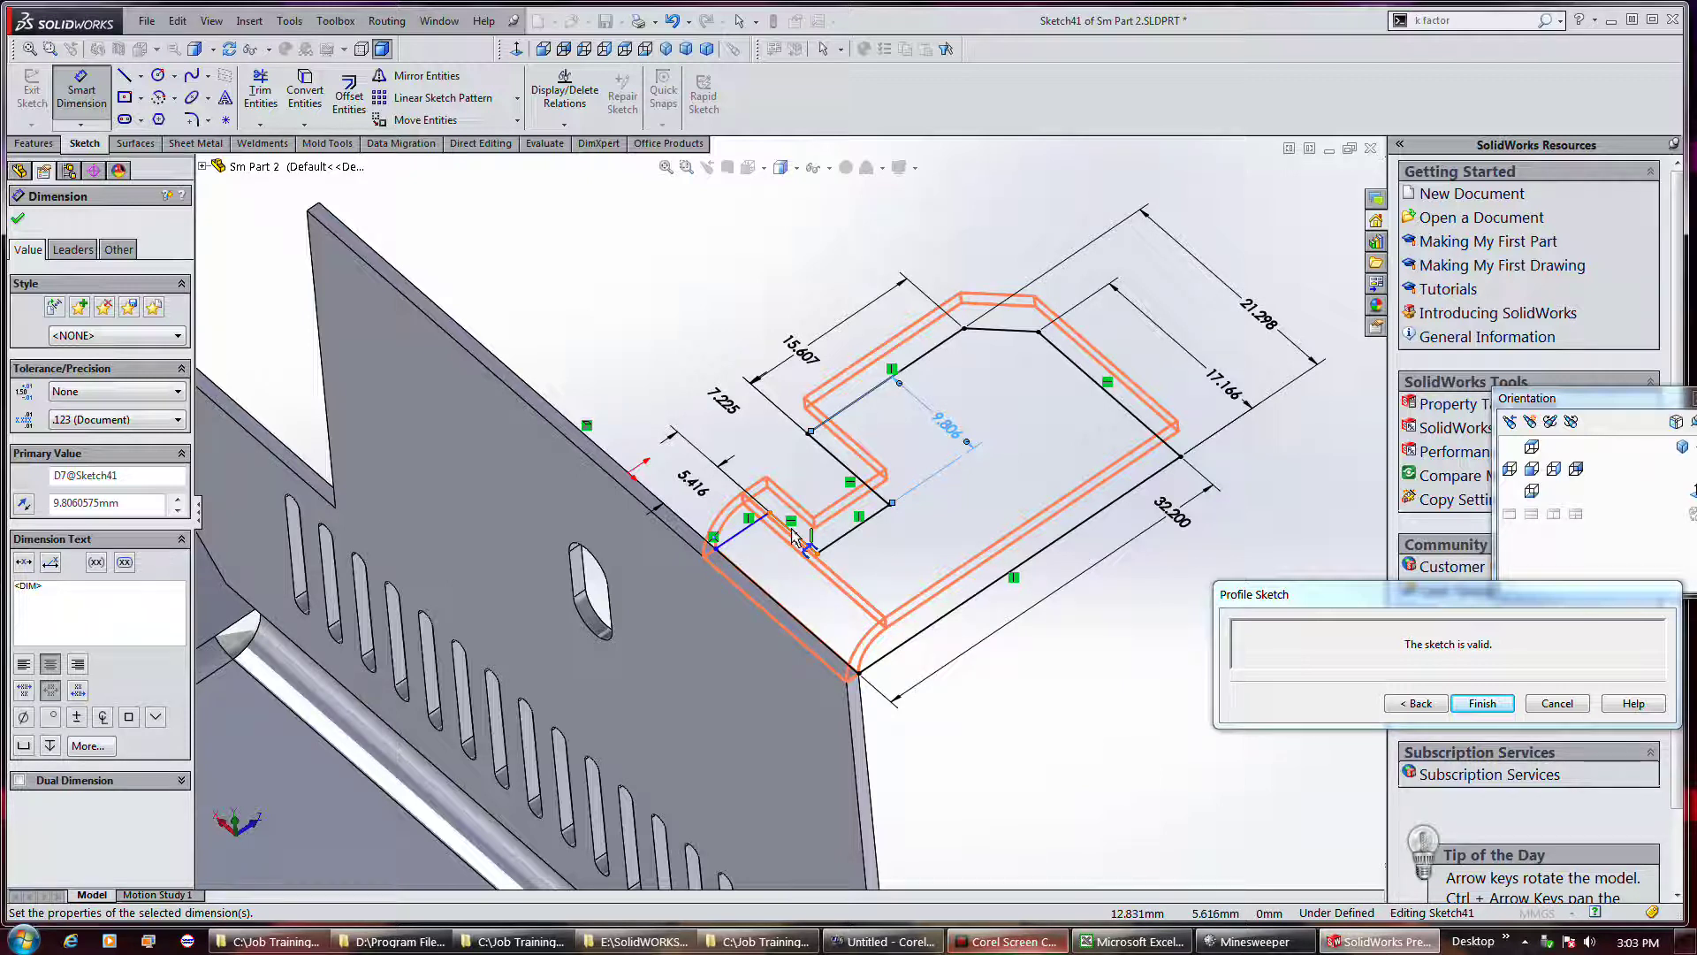
left_click(794, 535)
left_click(919, 583)
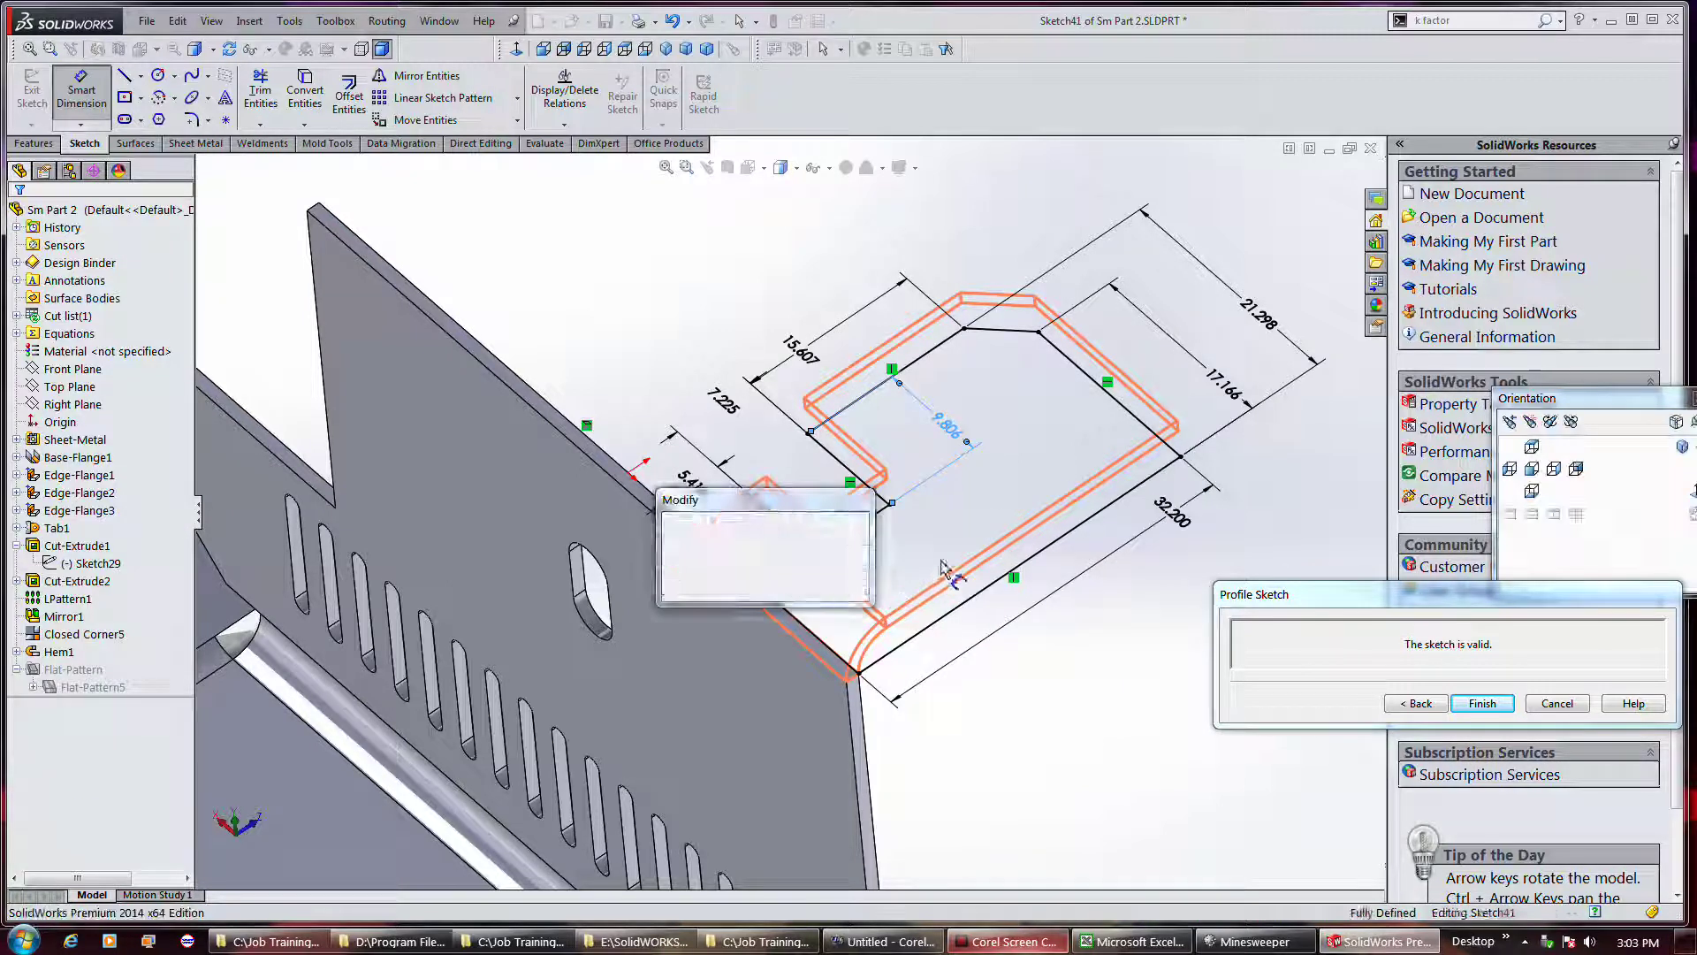
key("Return")
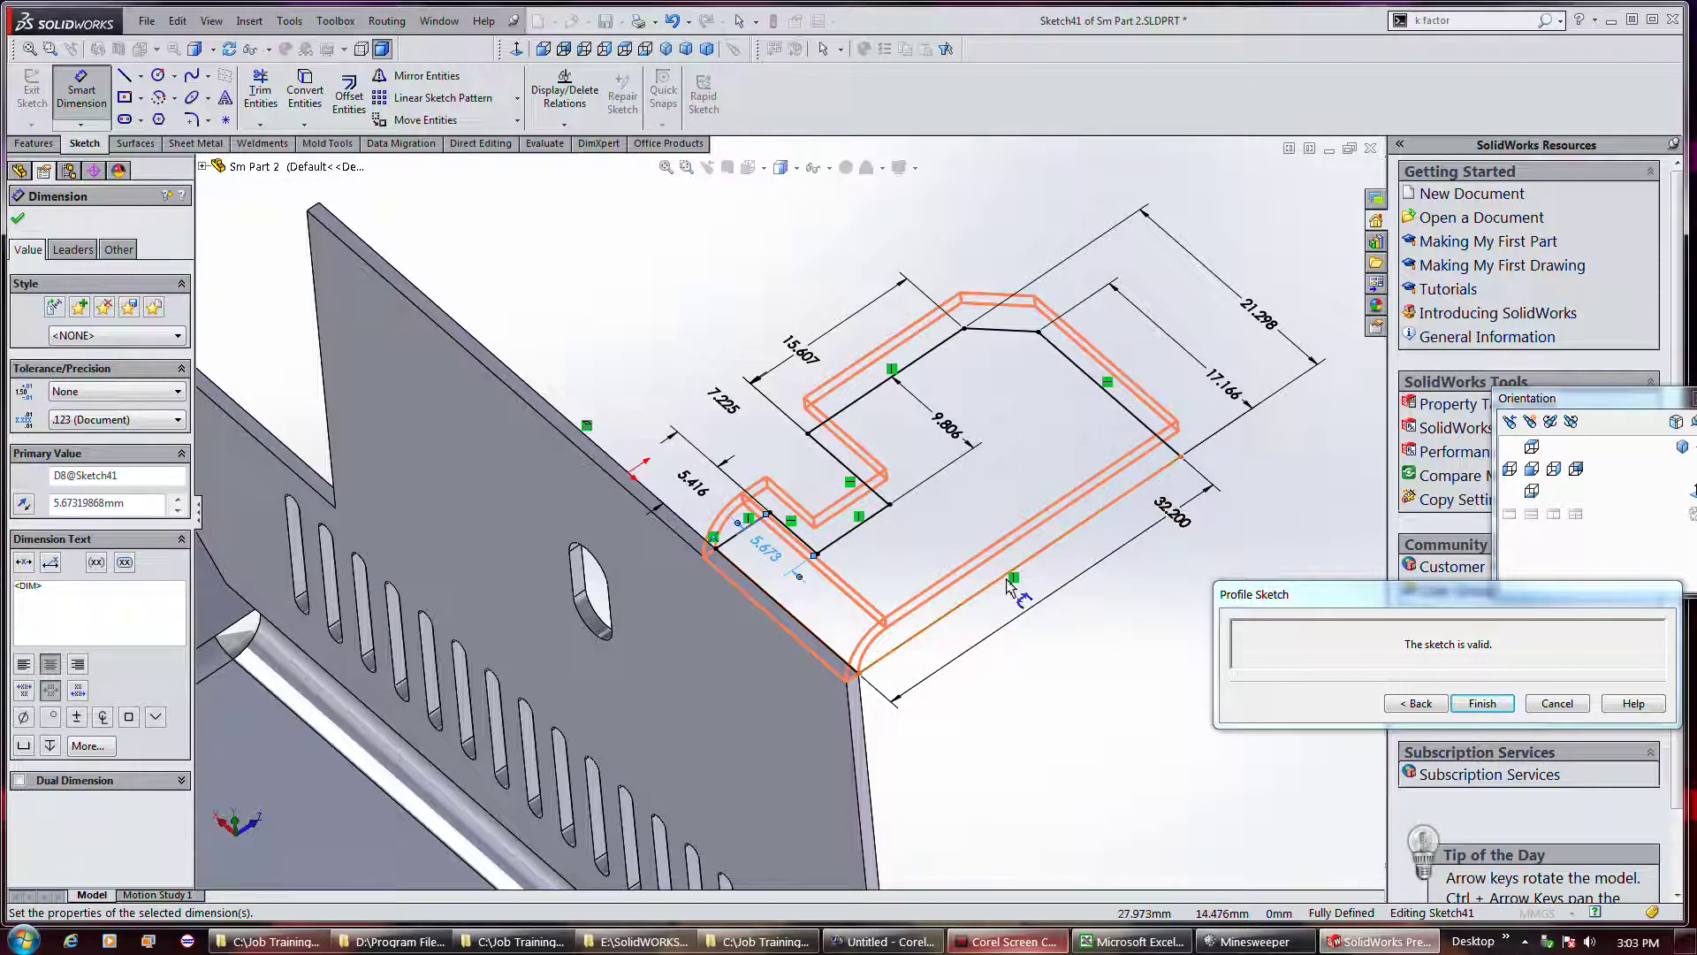
Finish the notched tab profile and build Edge-Flange5 with Offset turned off.
left_click(1415, 704)
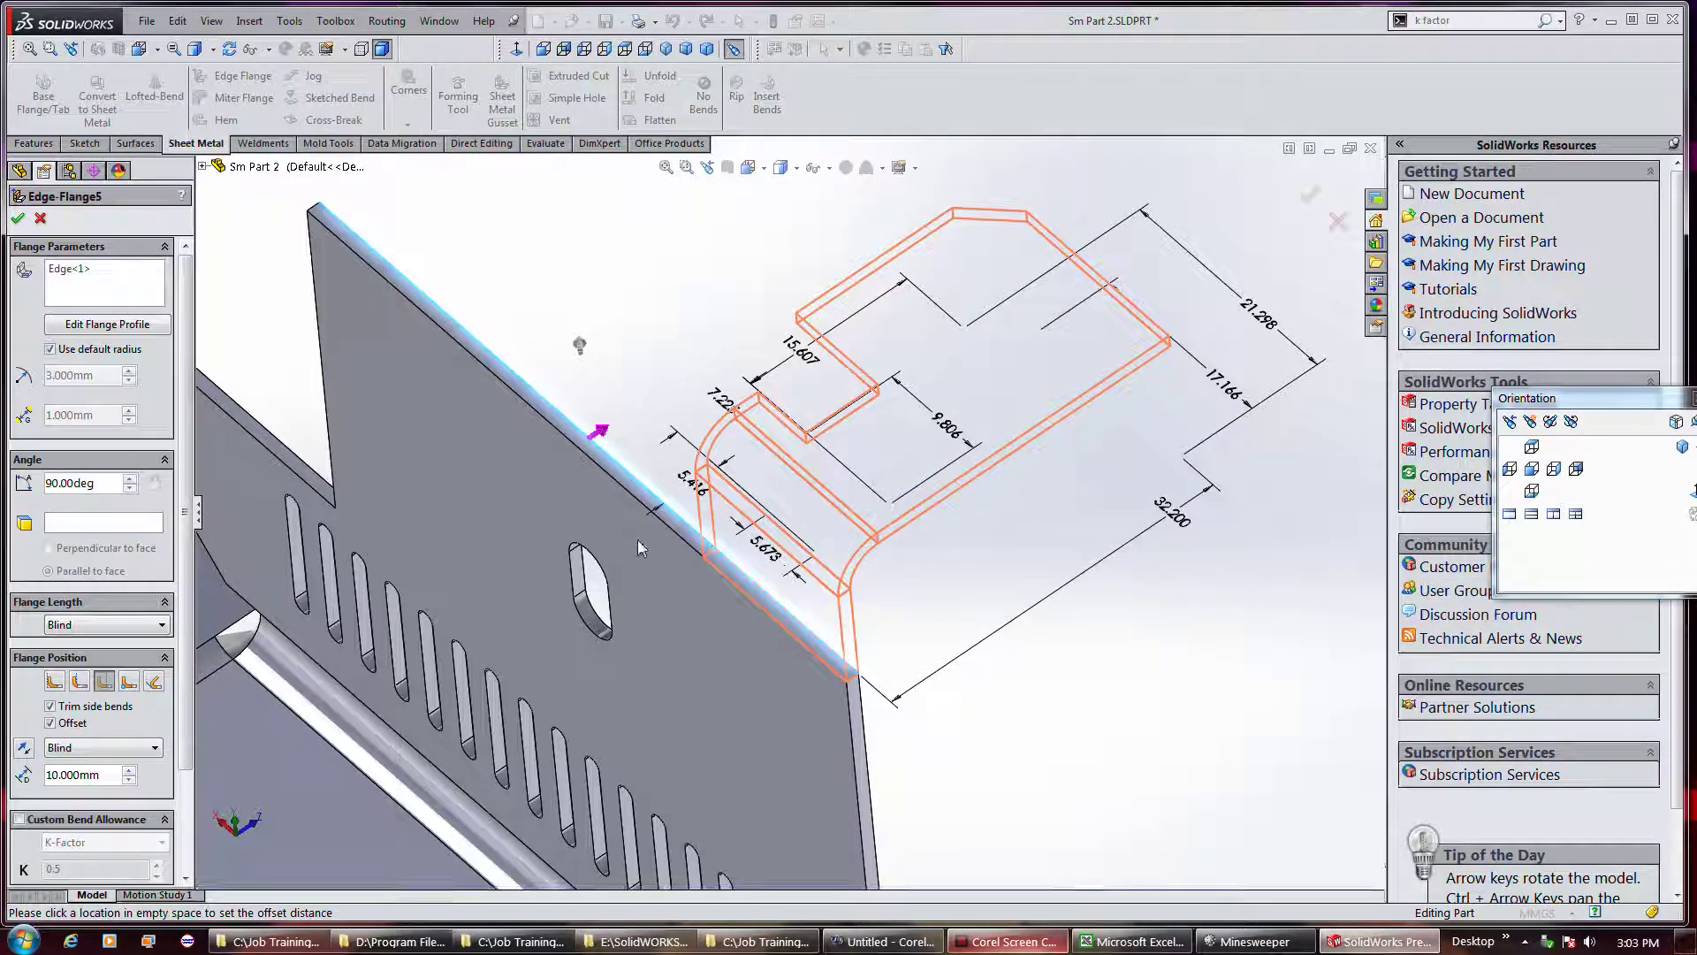
left_click(80, 723)
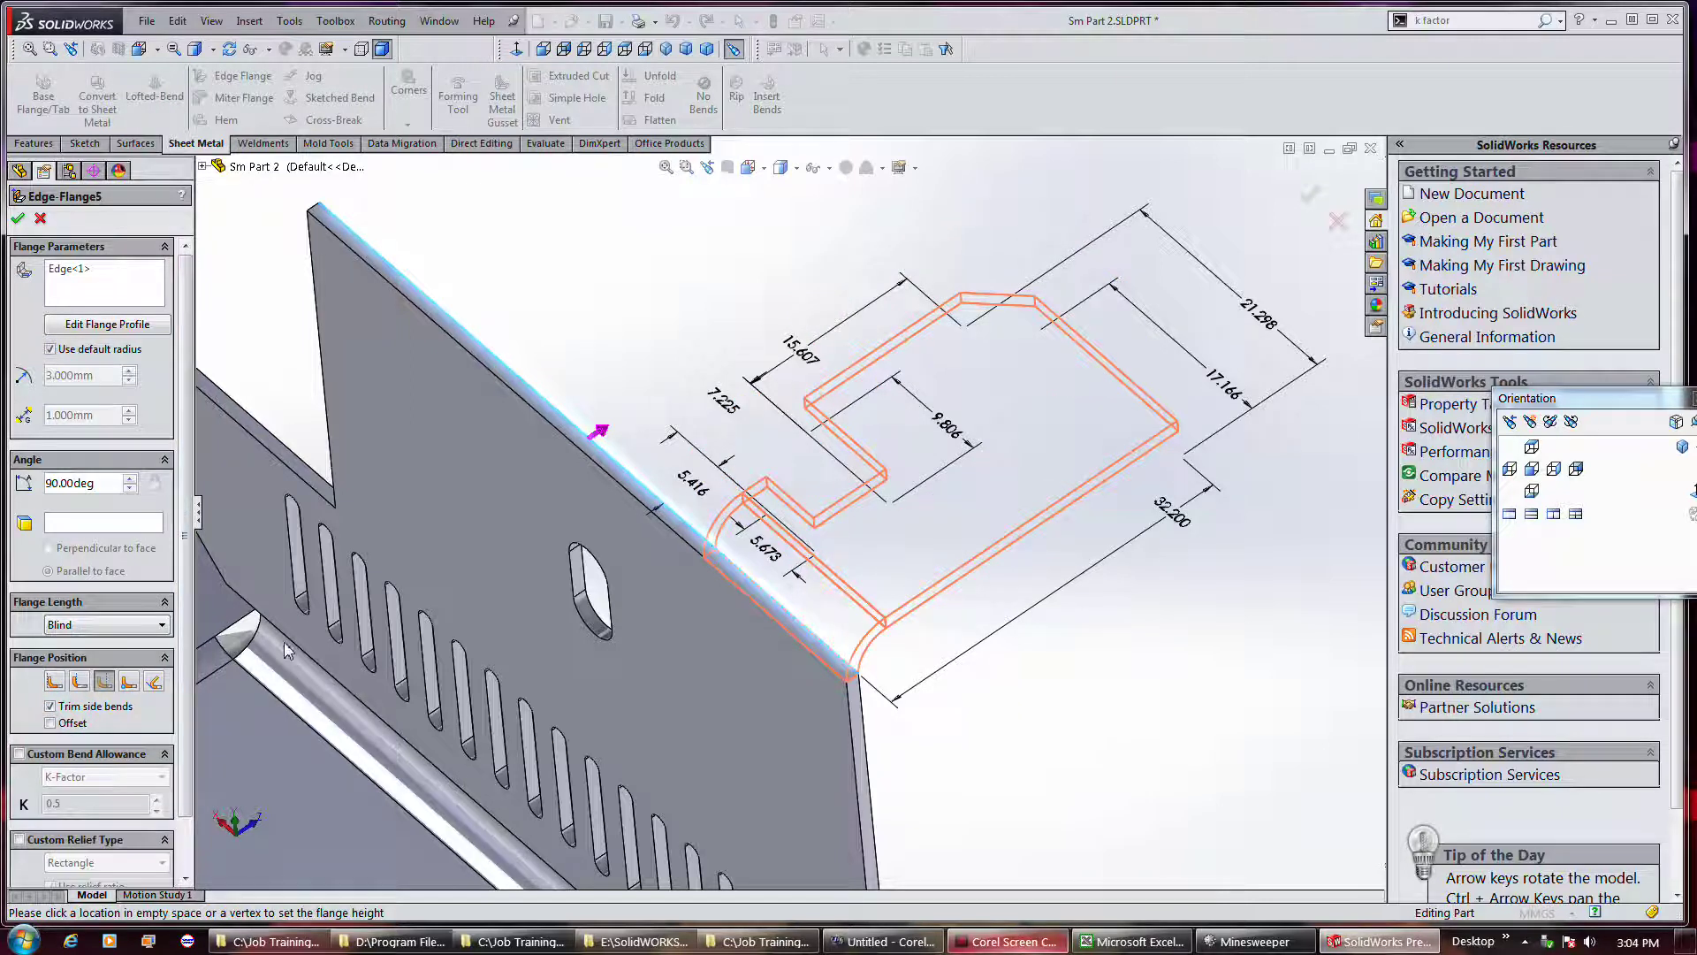
left_click(18, 219)
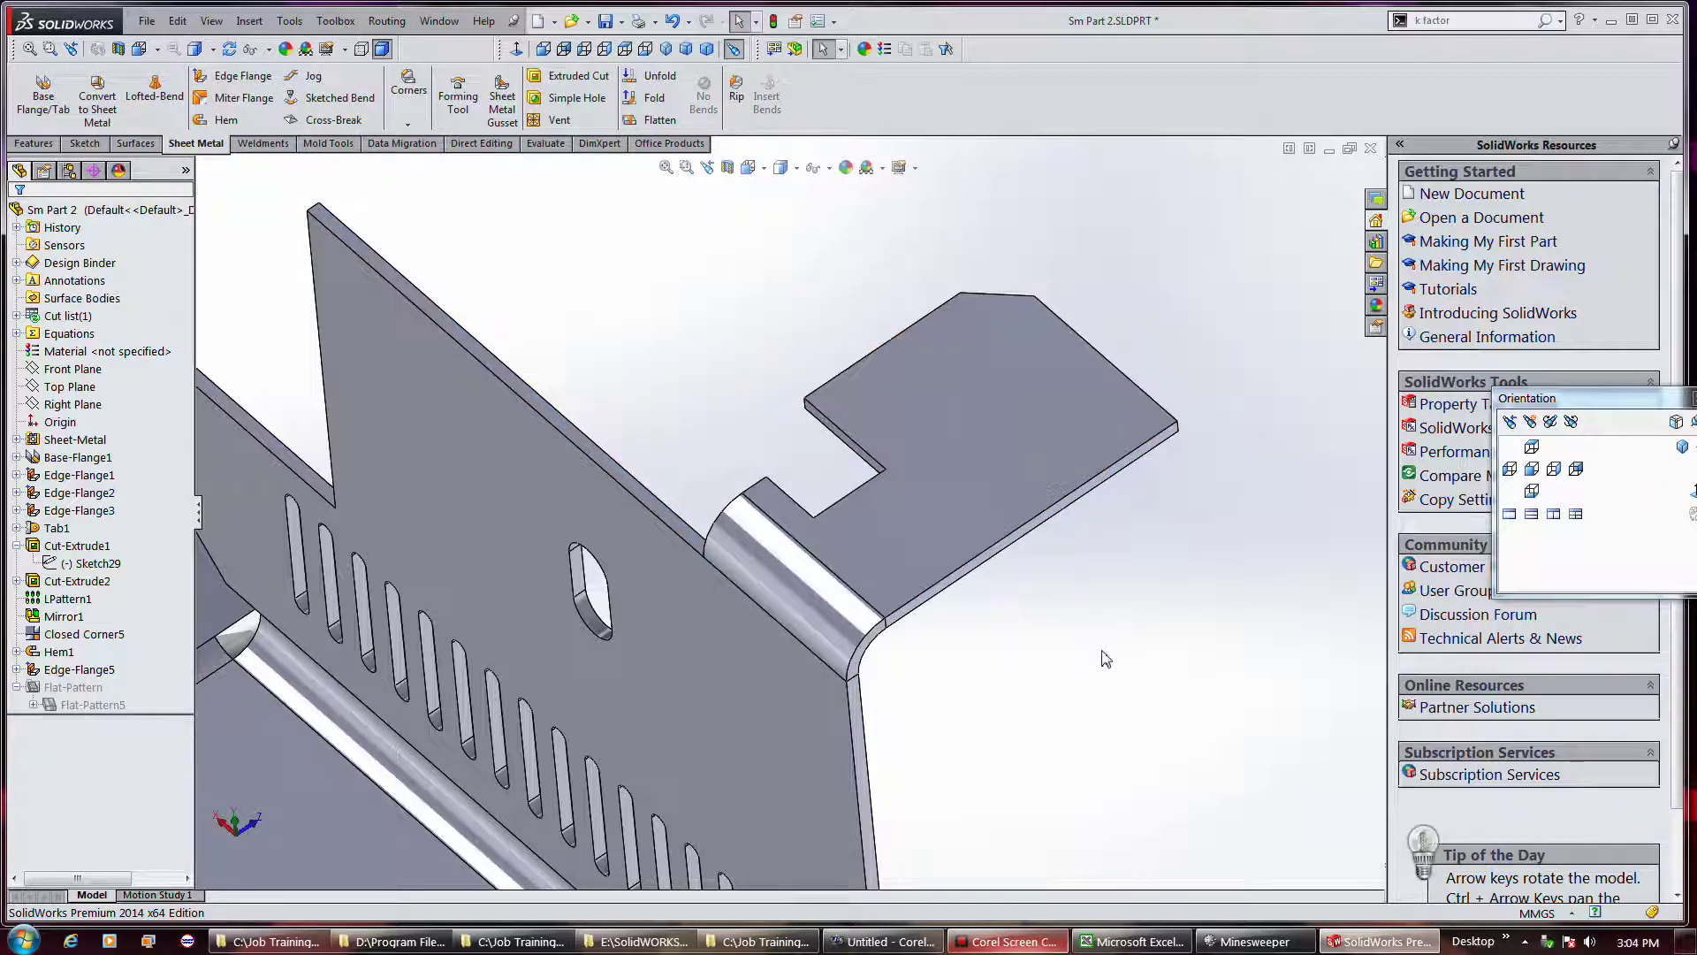
key("Up")
mouse_move(811, 331)
middle_mouse_down()
mouse_move(757, 378)
mouse_move(795, 382)
middle_mouse_up()
key("Up")
mouse_move(1003, 510)
middle_mouse_down()
mouse_move(697, 313)
mouse_move(733, 340)
mouse_move(776, 333)
middle_mouse_up()
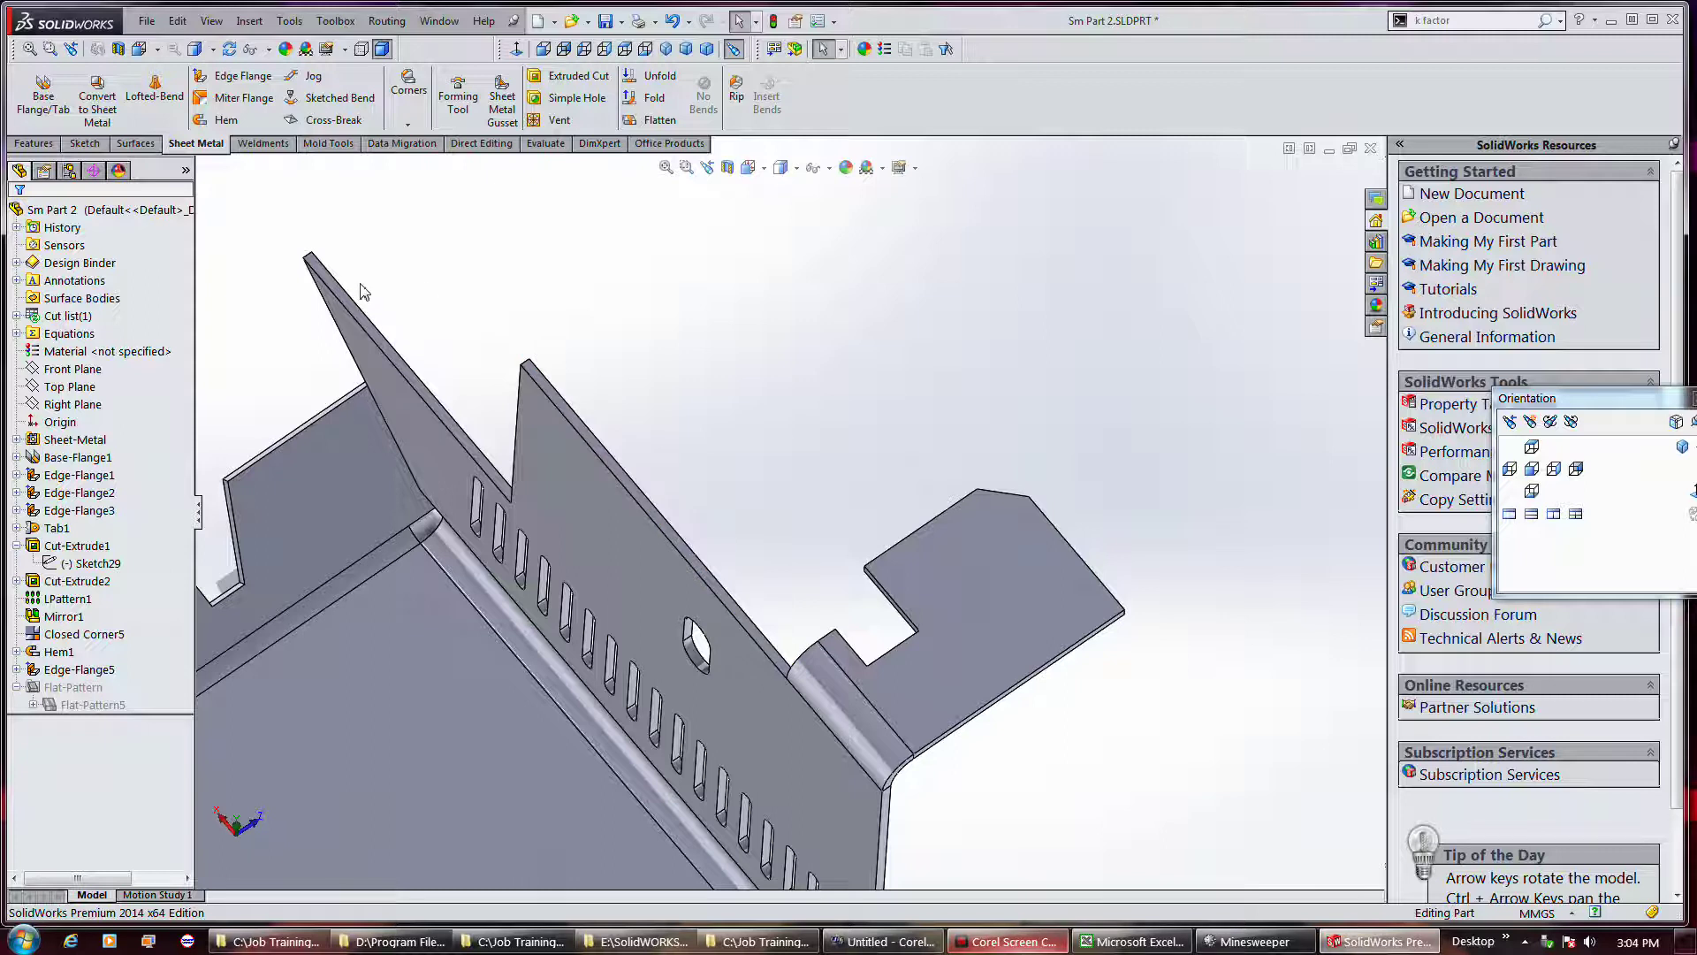
Start a centre-point straight slot sketch on the new tab face, viewed head-on.
left_click(78, 144)
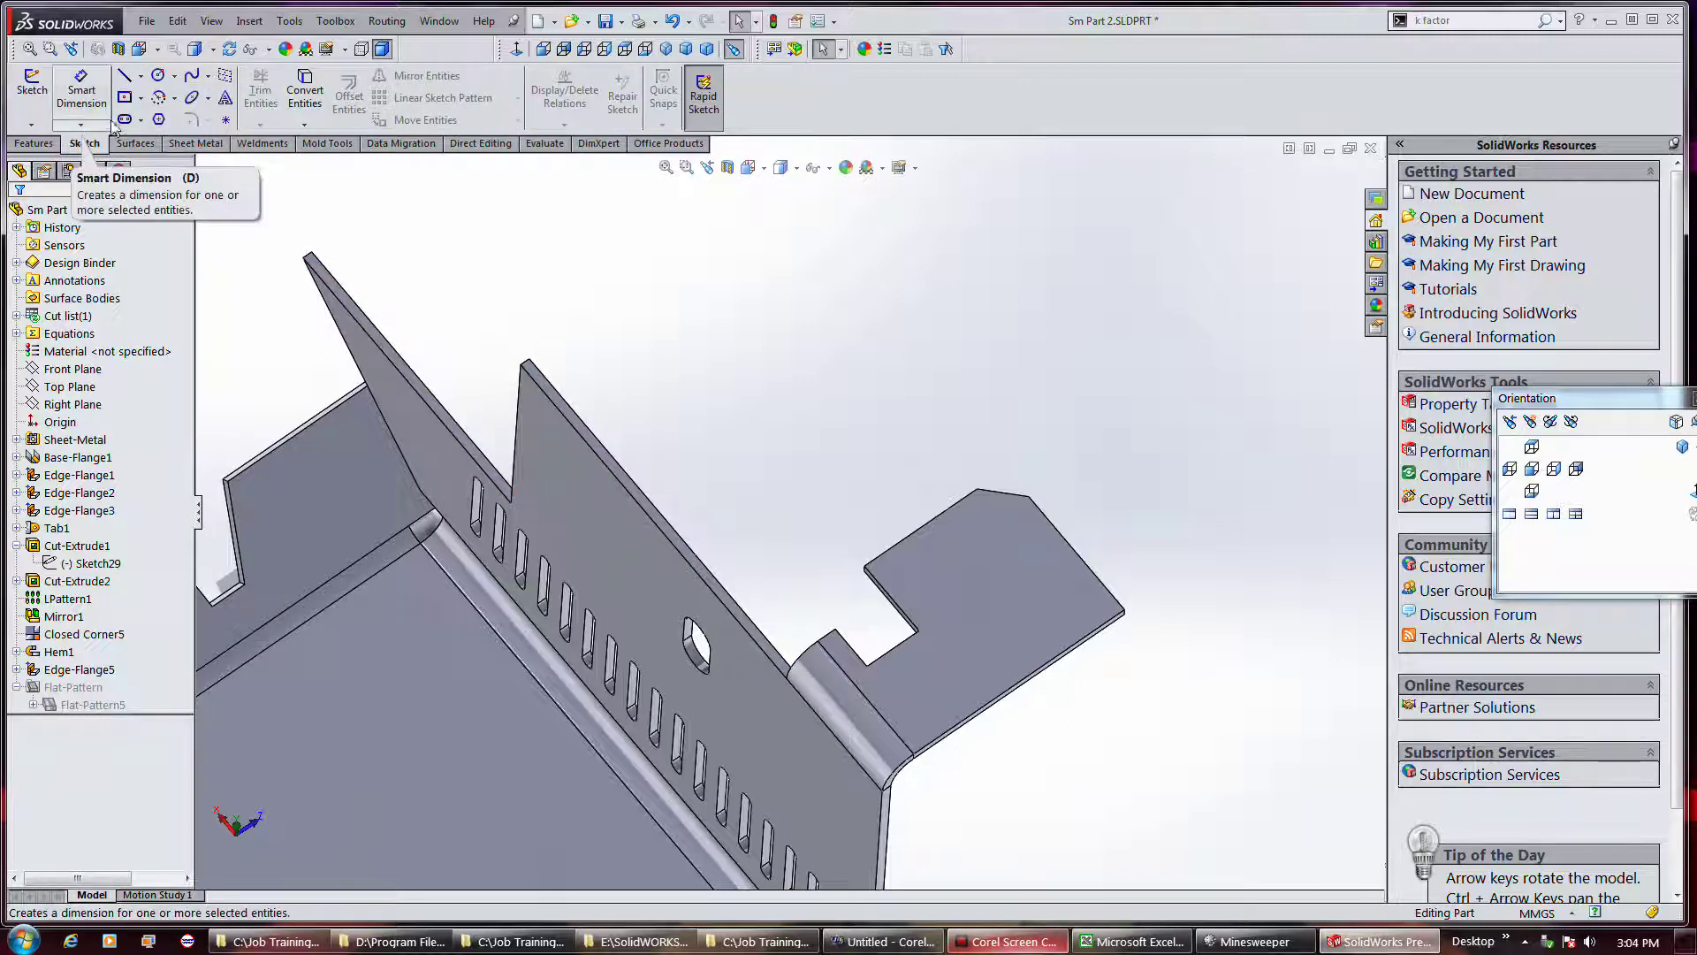
left_click(1004, 559)
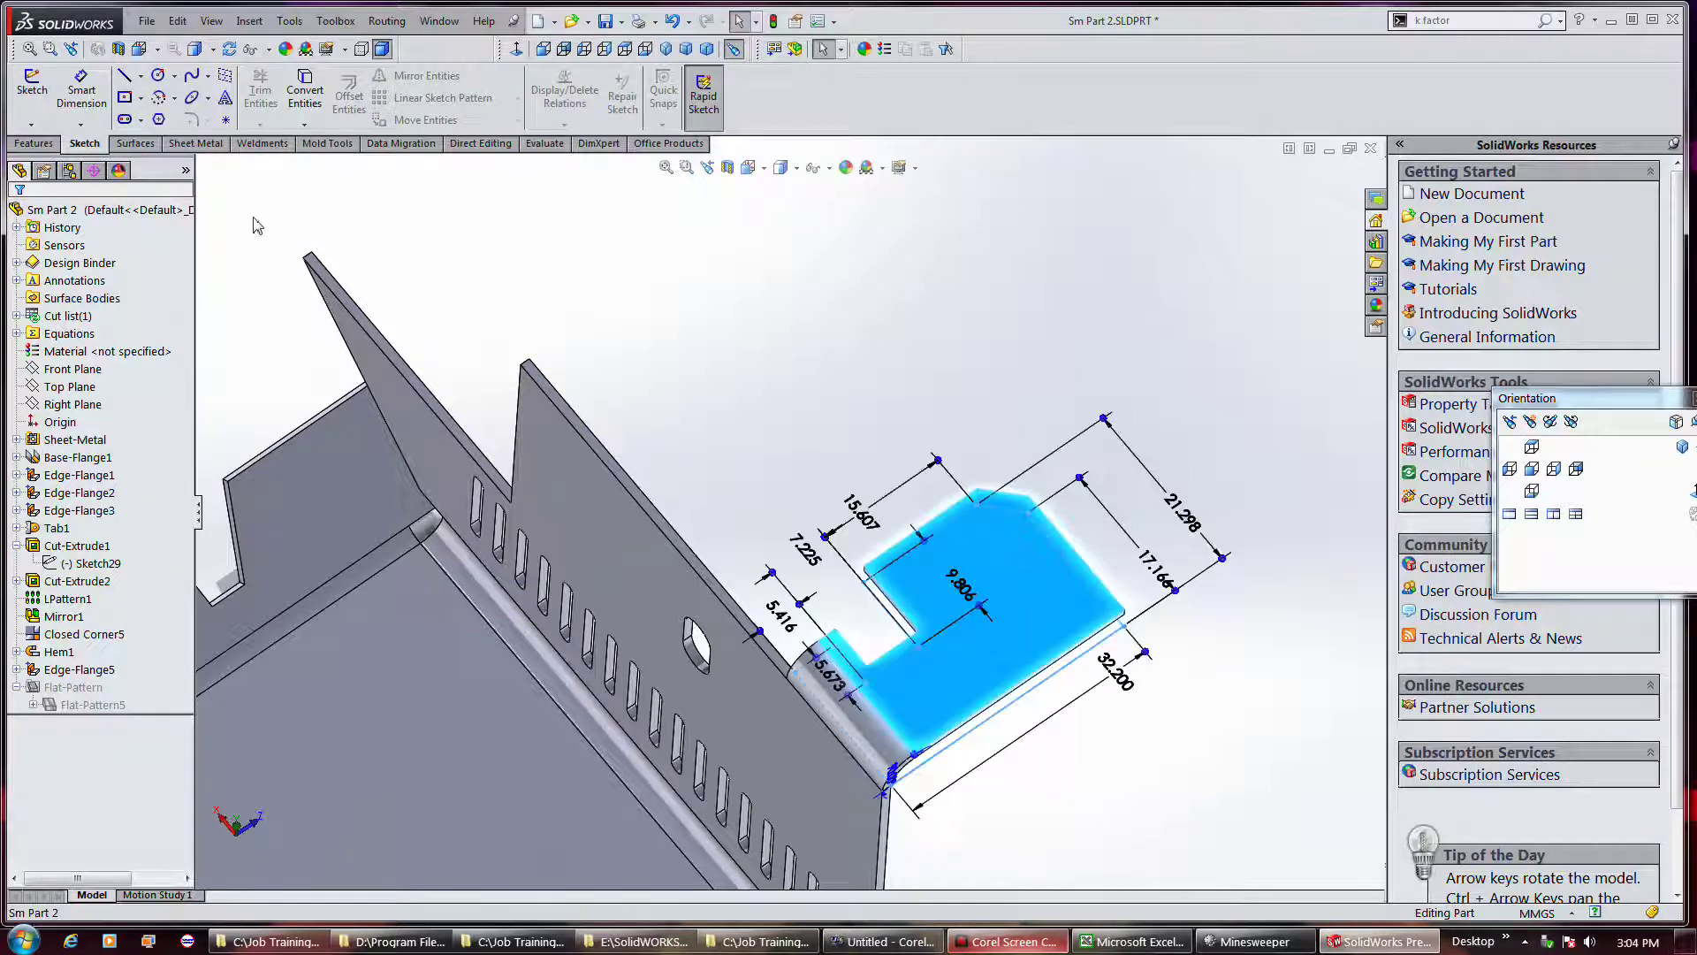
left_click(140, 121)
left_click(157, 165)
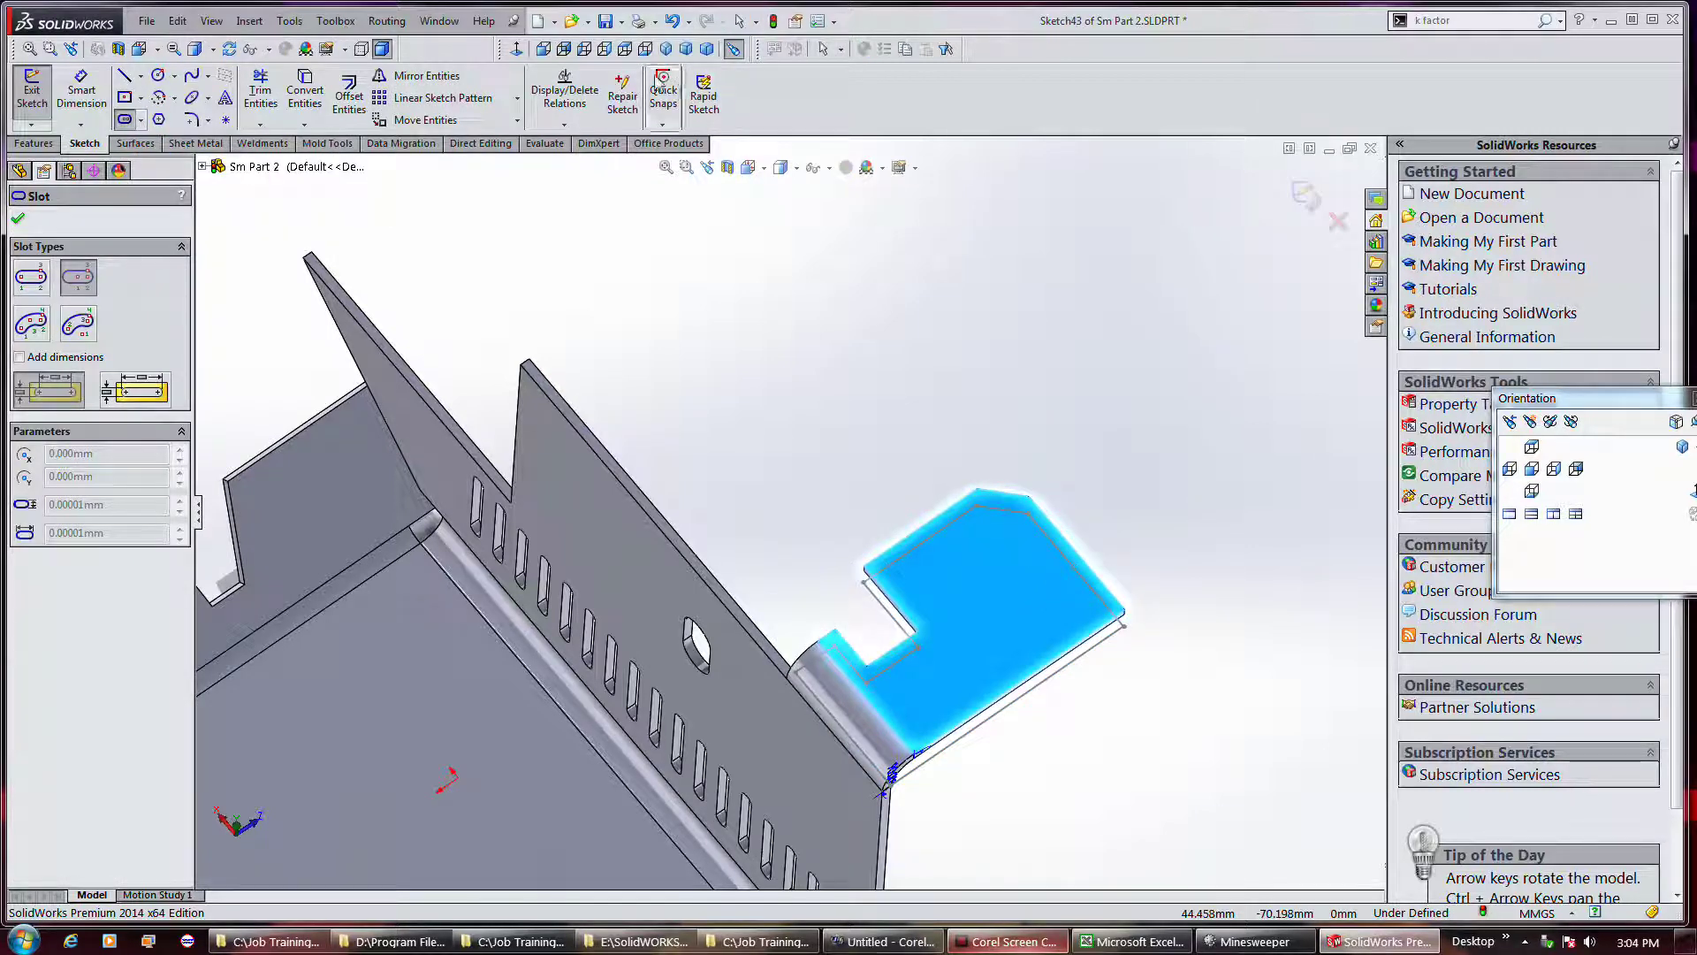
left_click(516, 48)
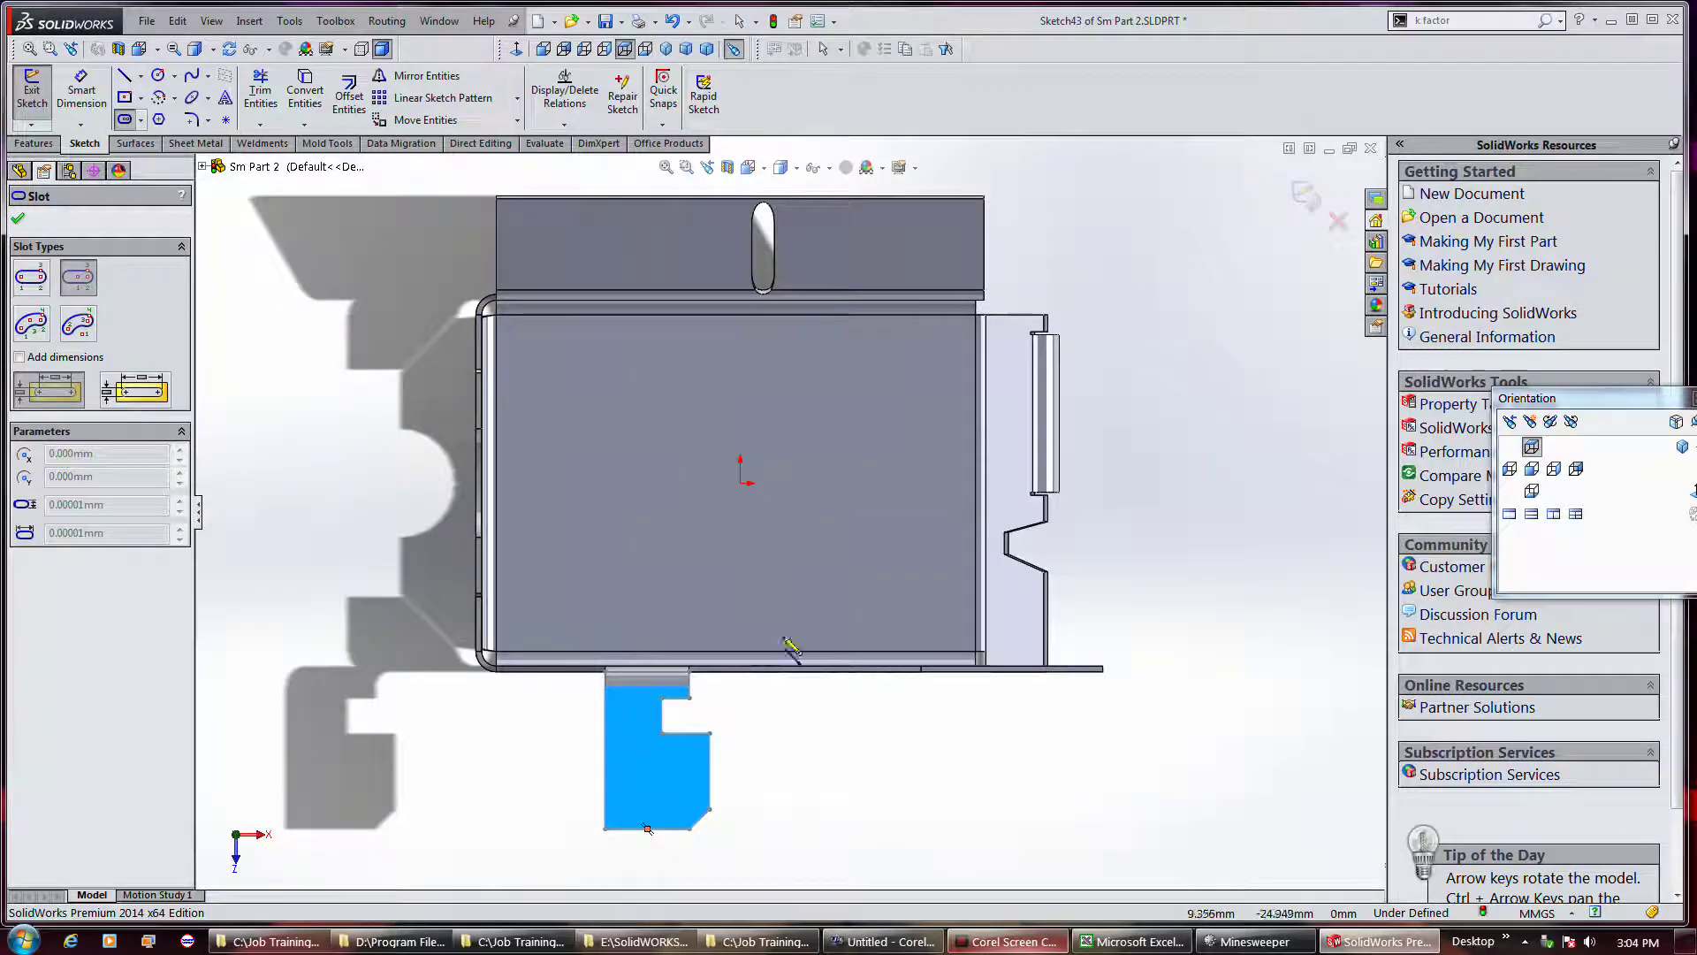
scroll(648, 830, "down", 3)
scroll(670, 777, "down", 3)
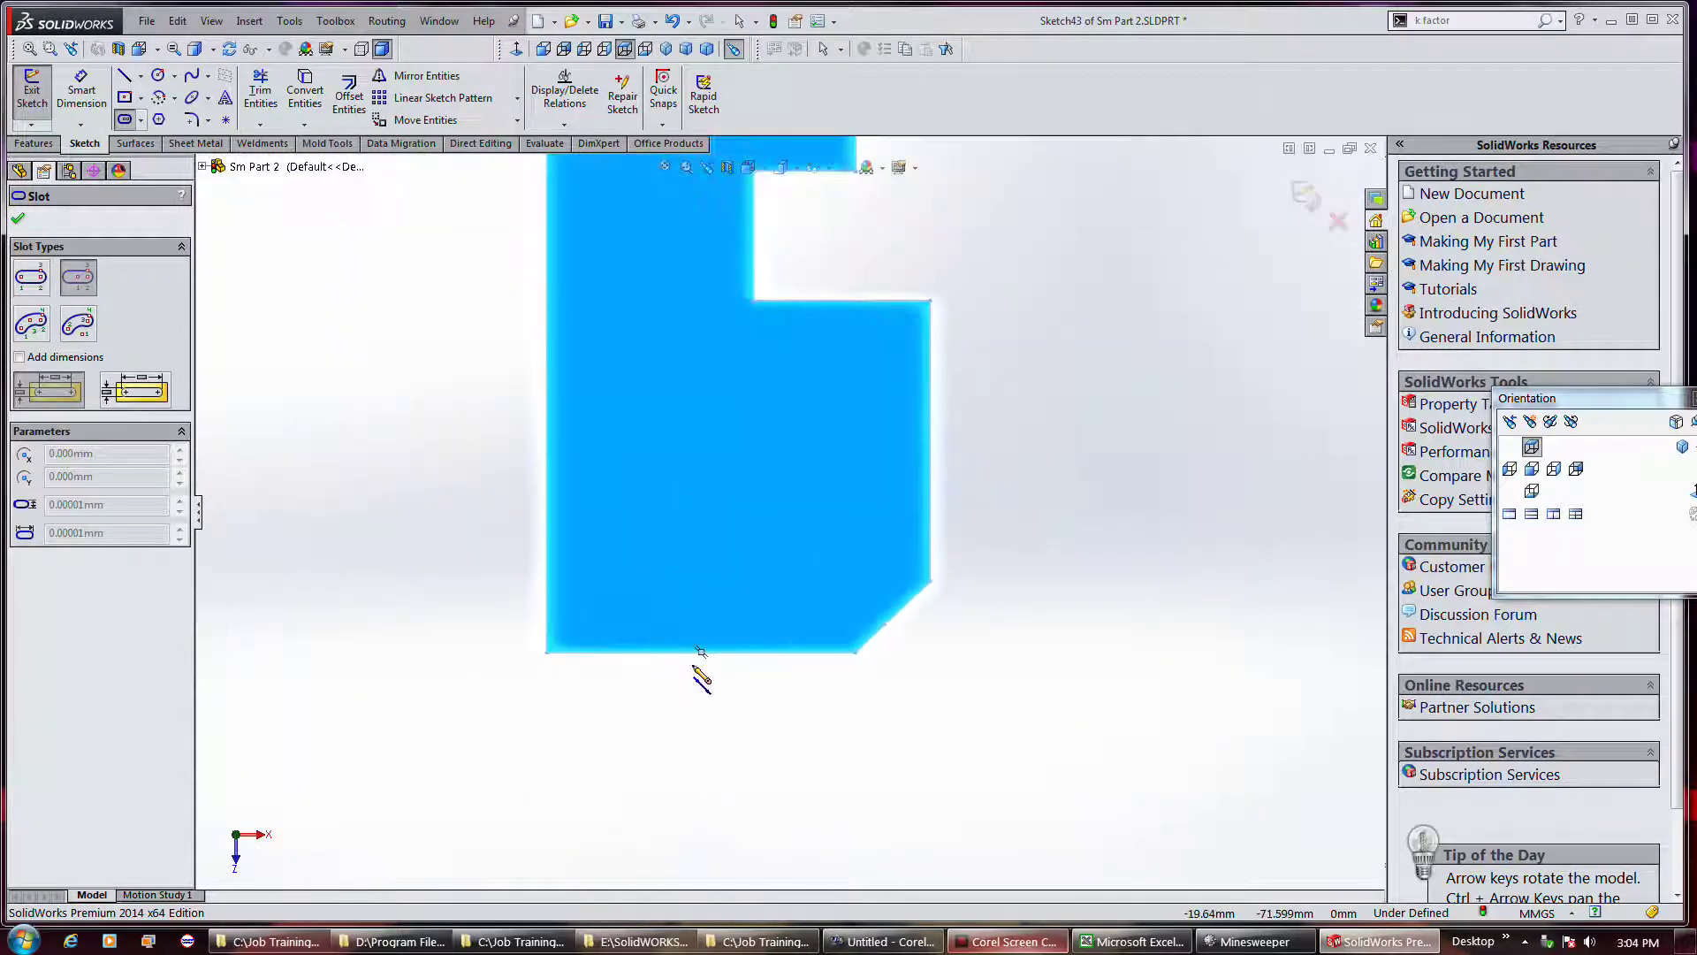
Draw two horizontal straight slots on the tab, one stacked above the other.
left_click(700, 651)
left_click(701, 535)
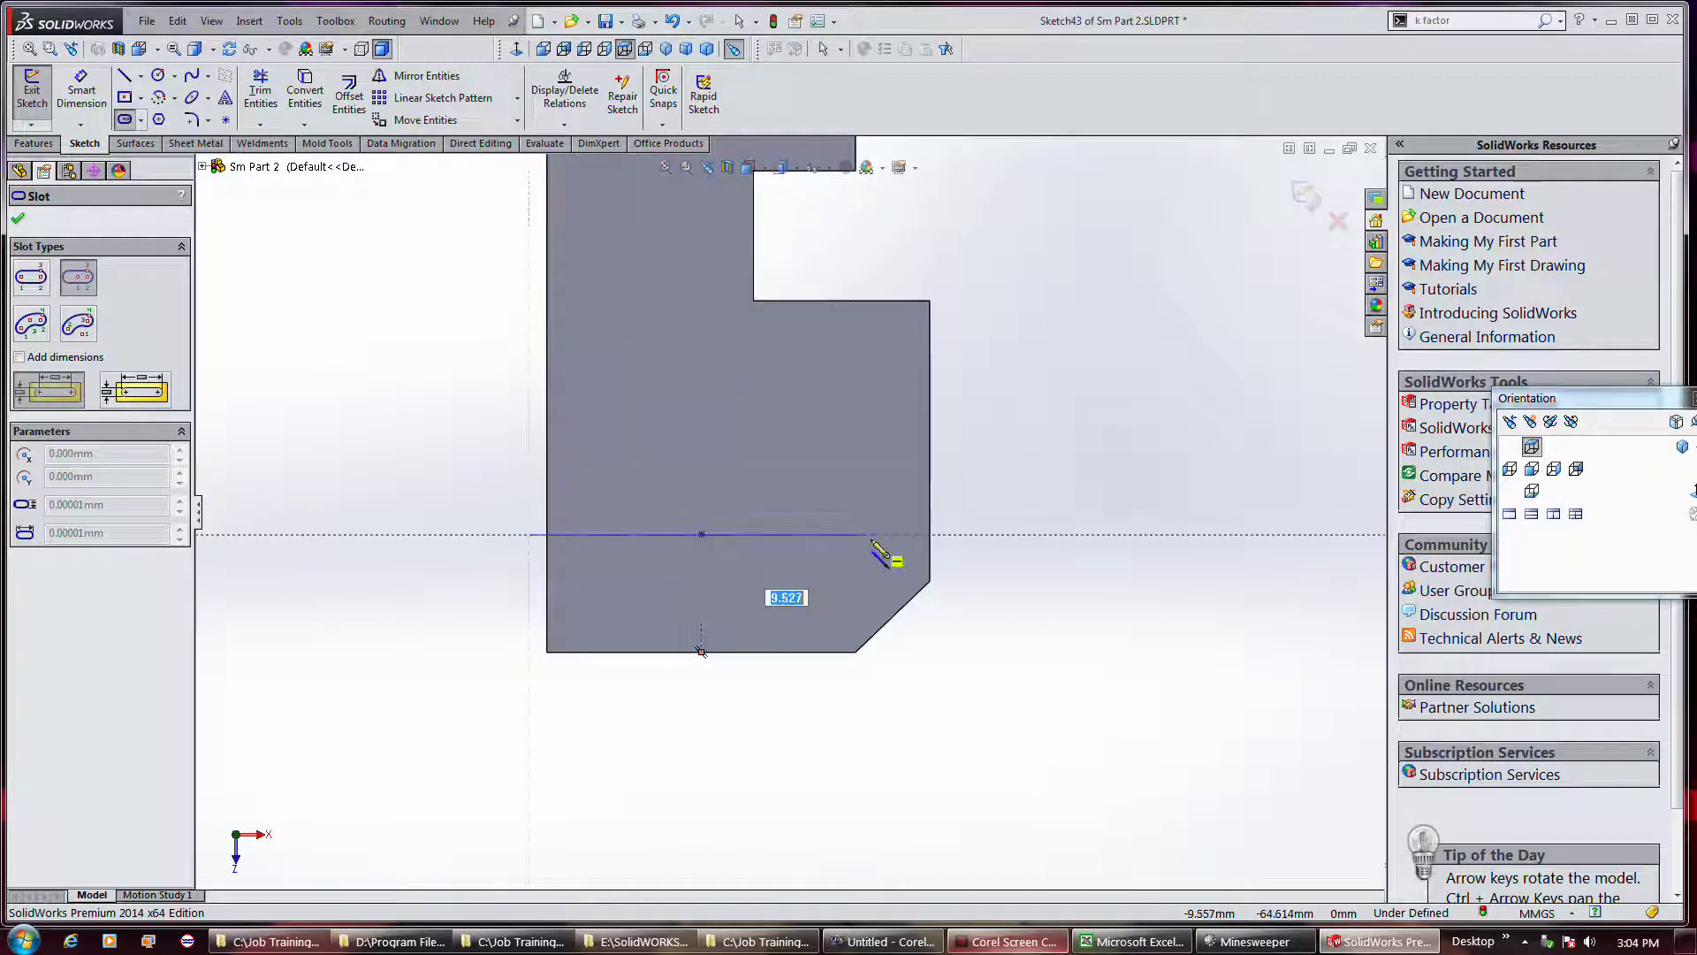
left_click(827, 543)
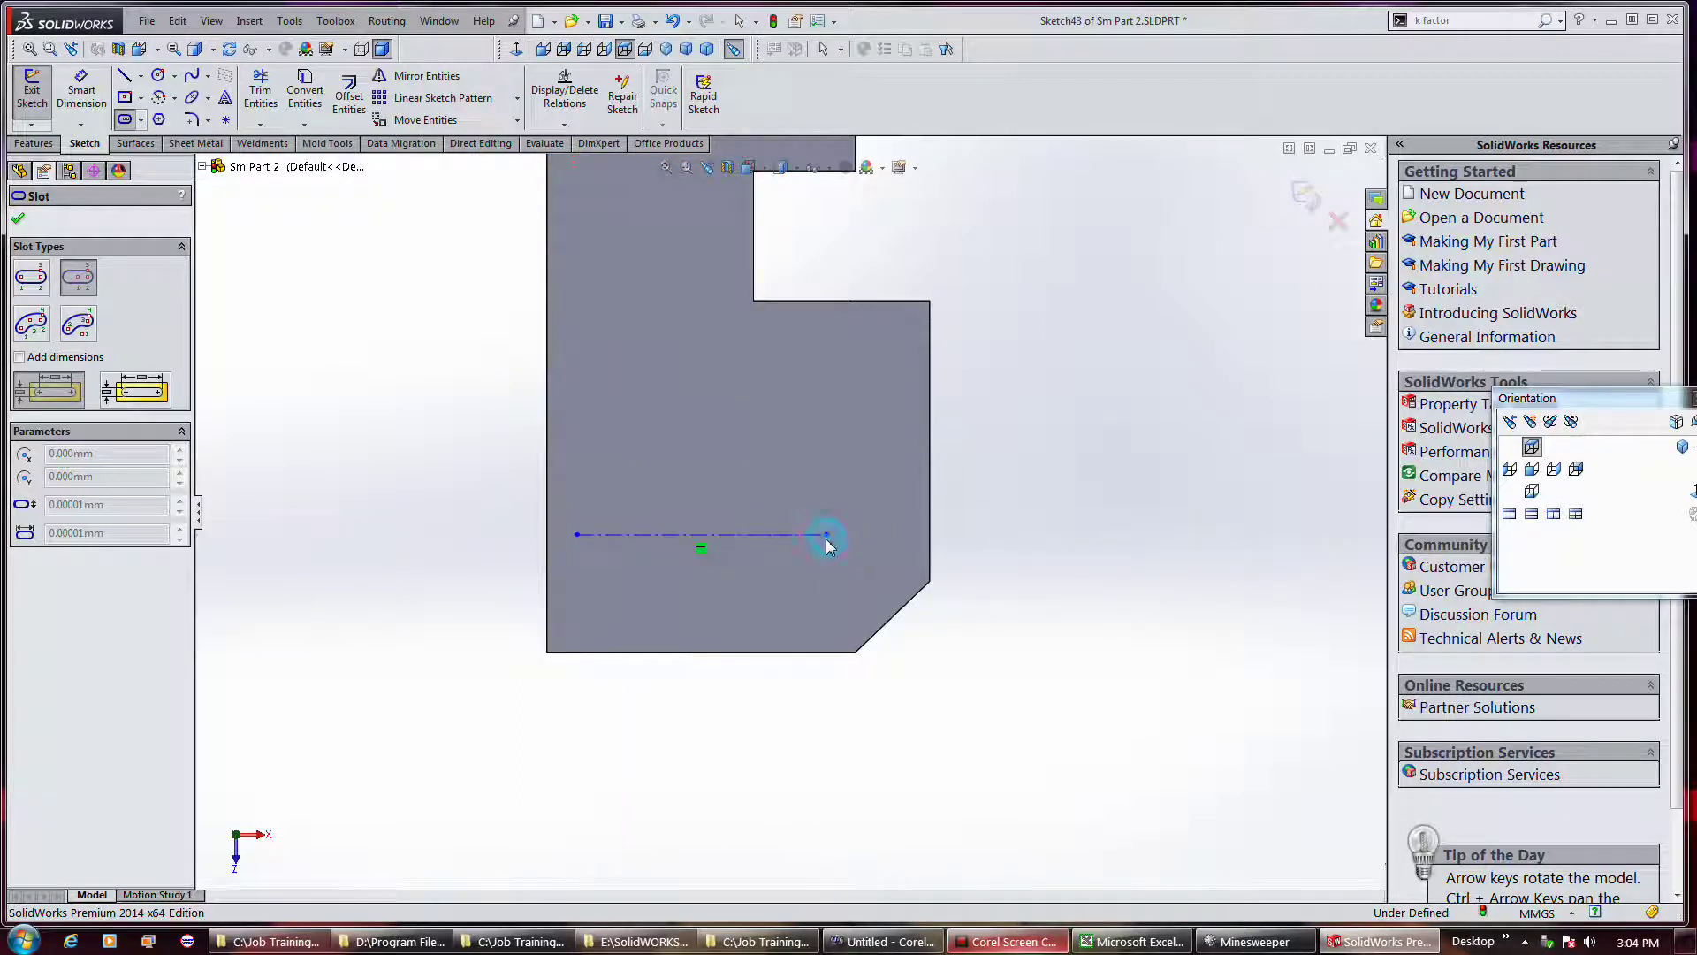
left_click(822, 552)
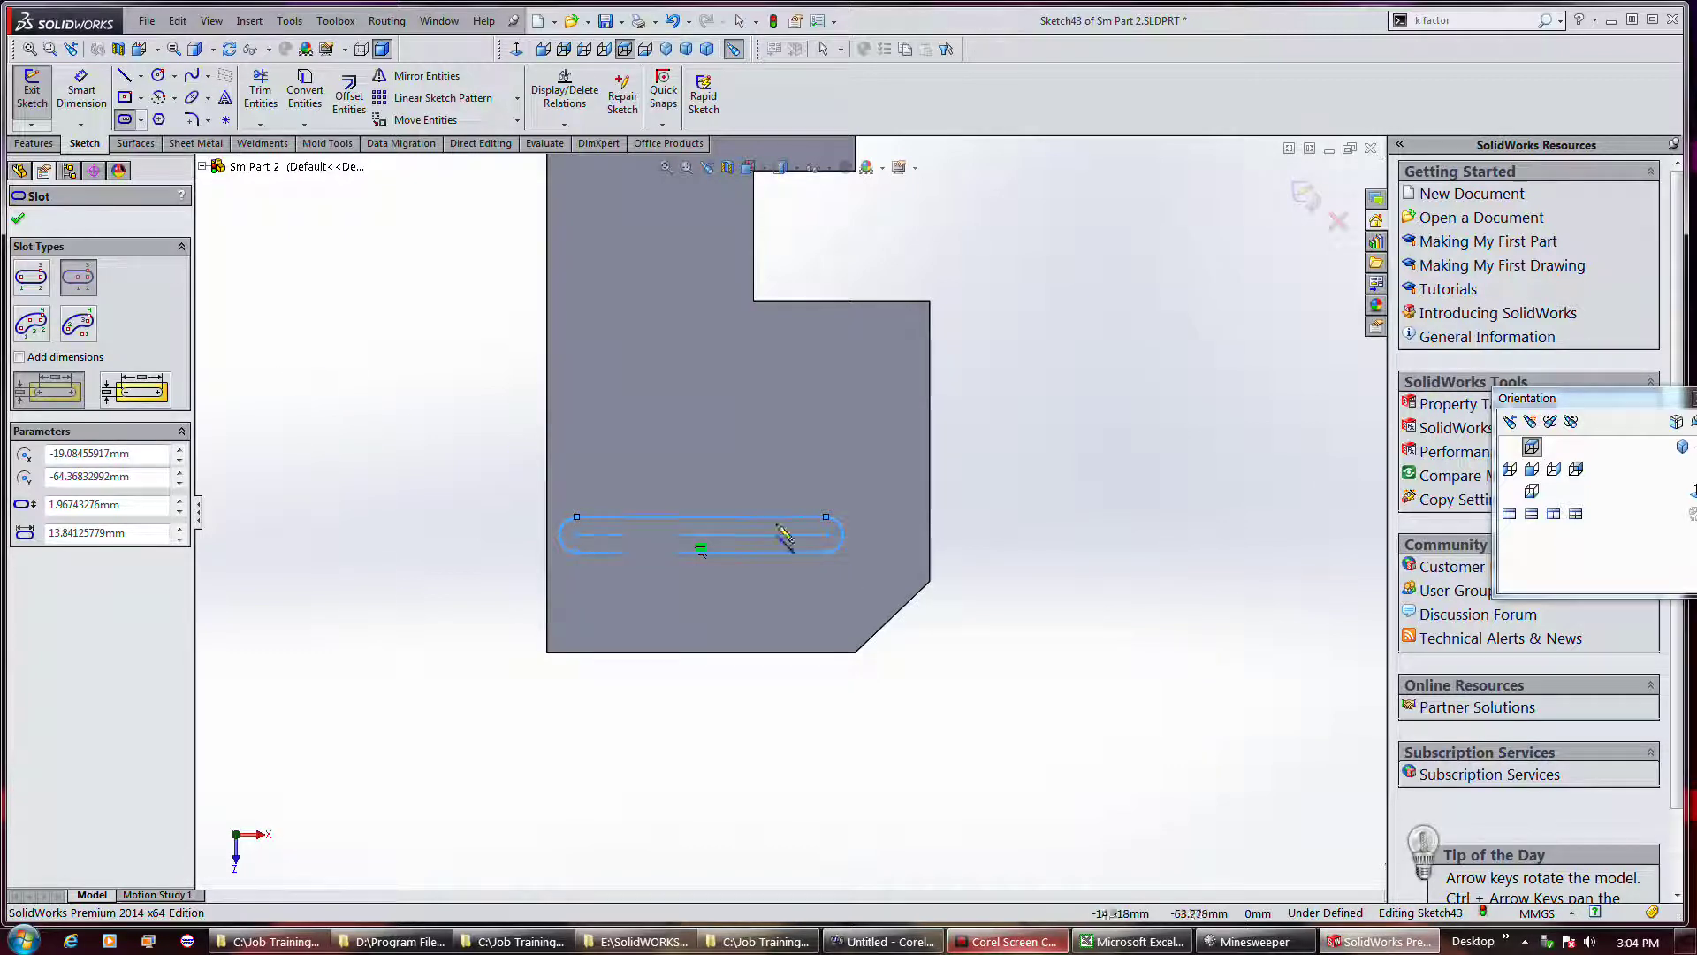
left_click(703, 434)
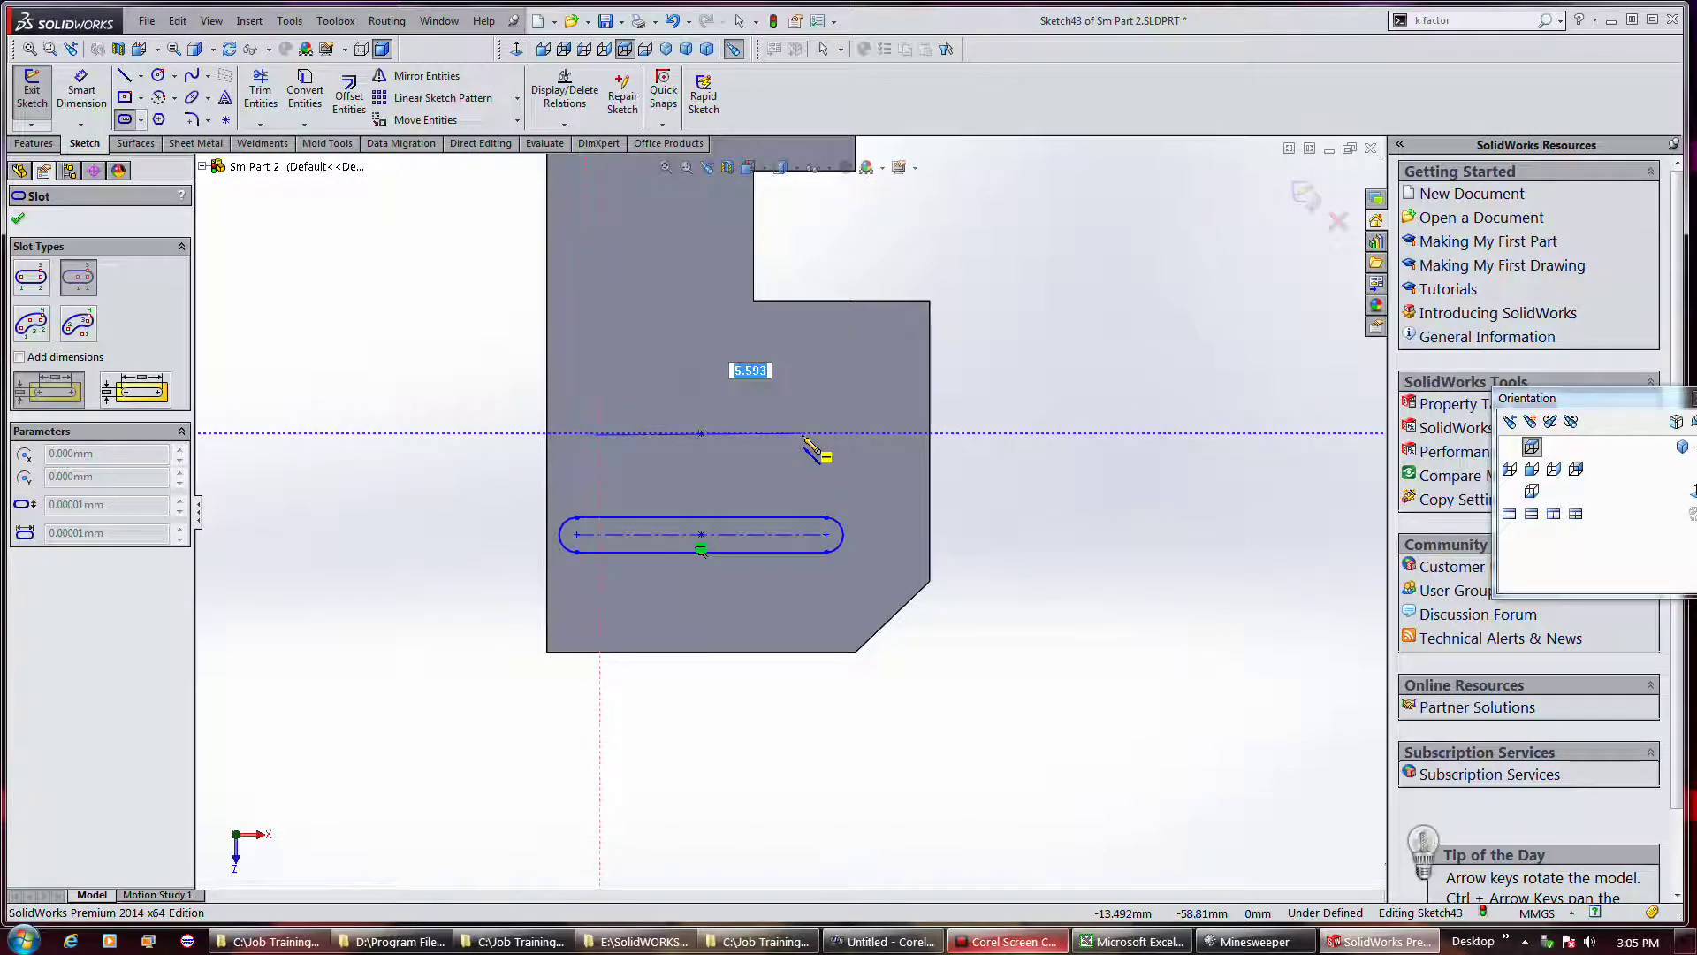
left_click(804, 434)
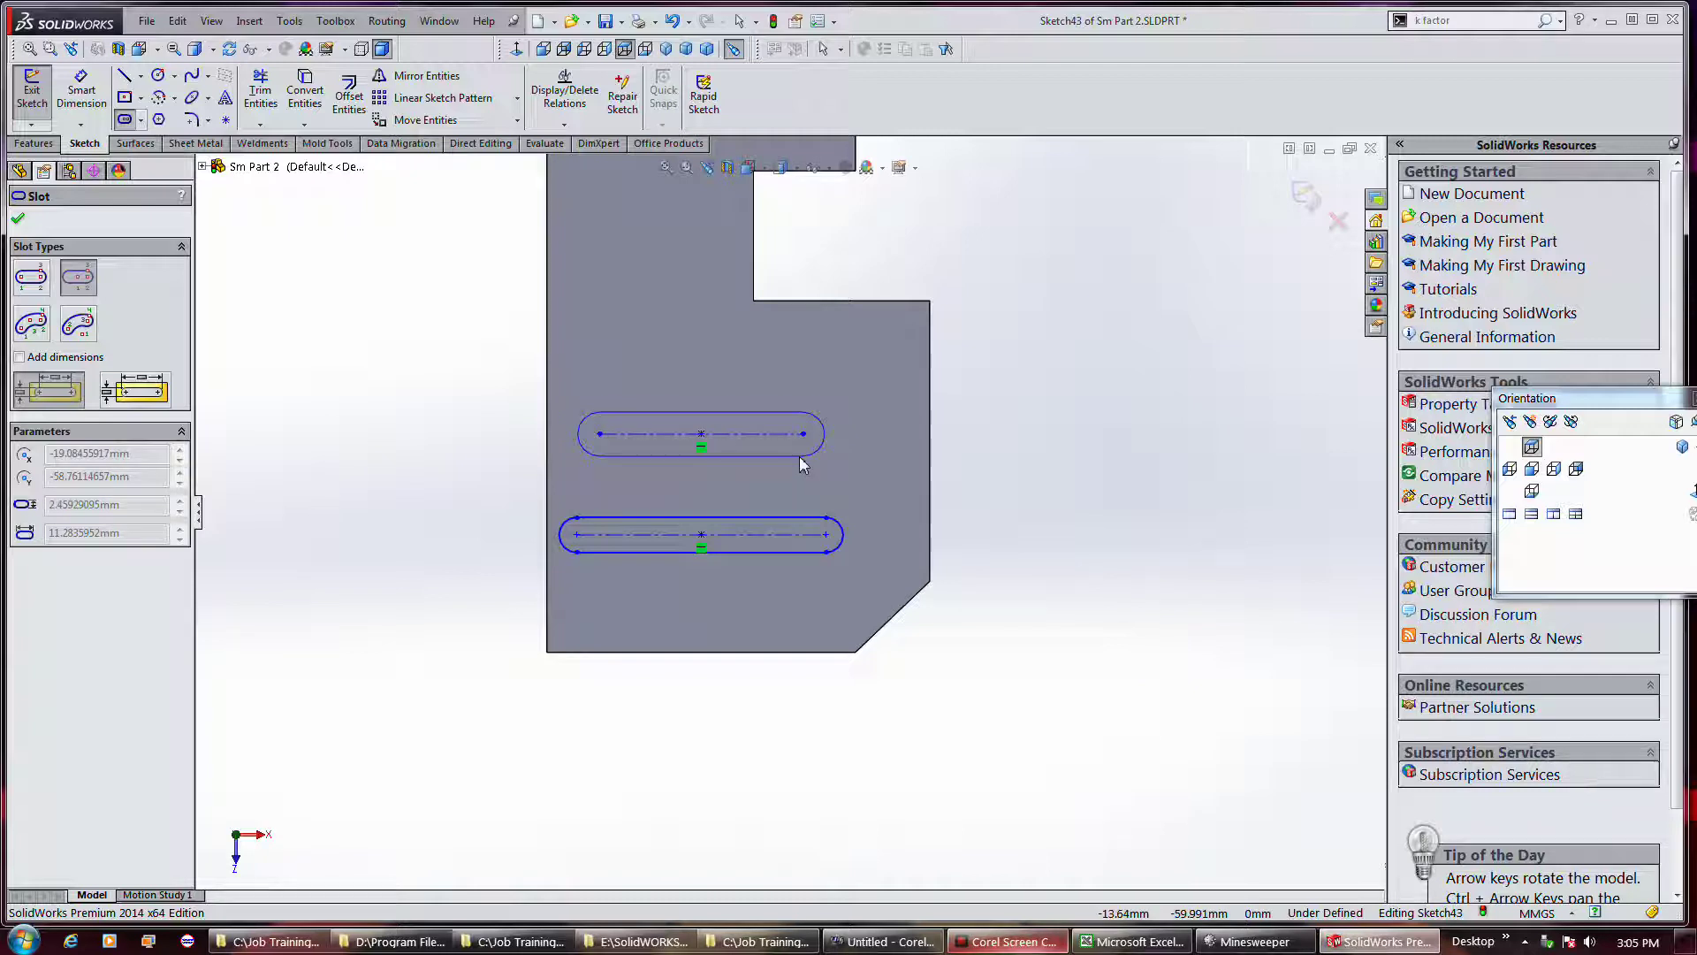
left_click(797, 447)
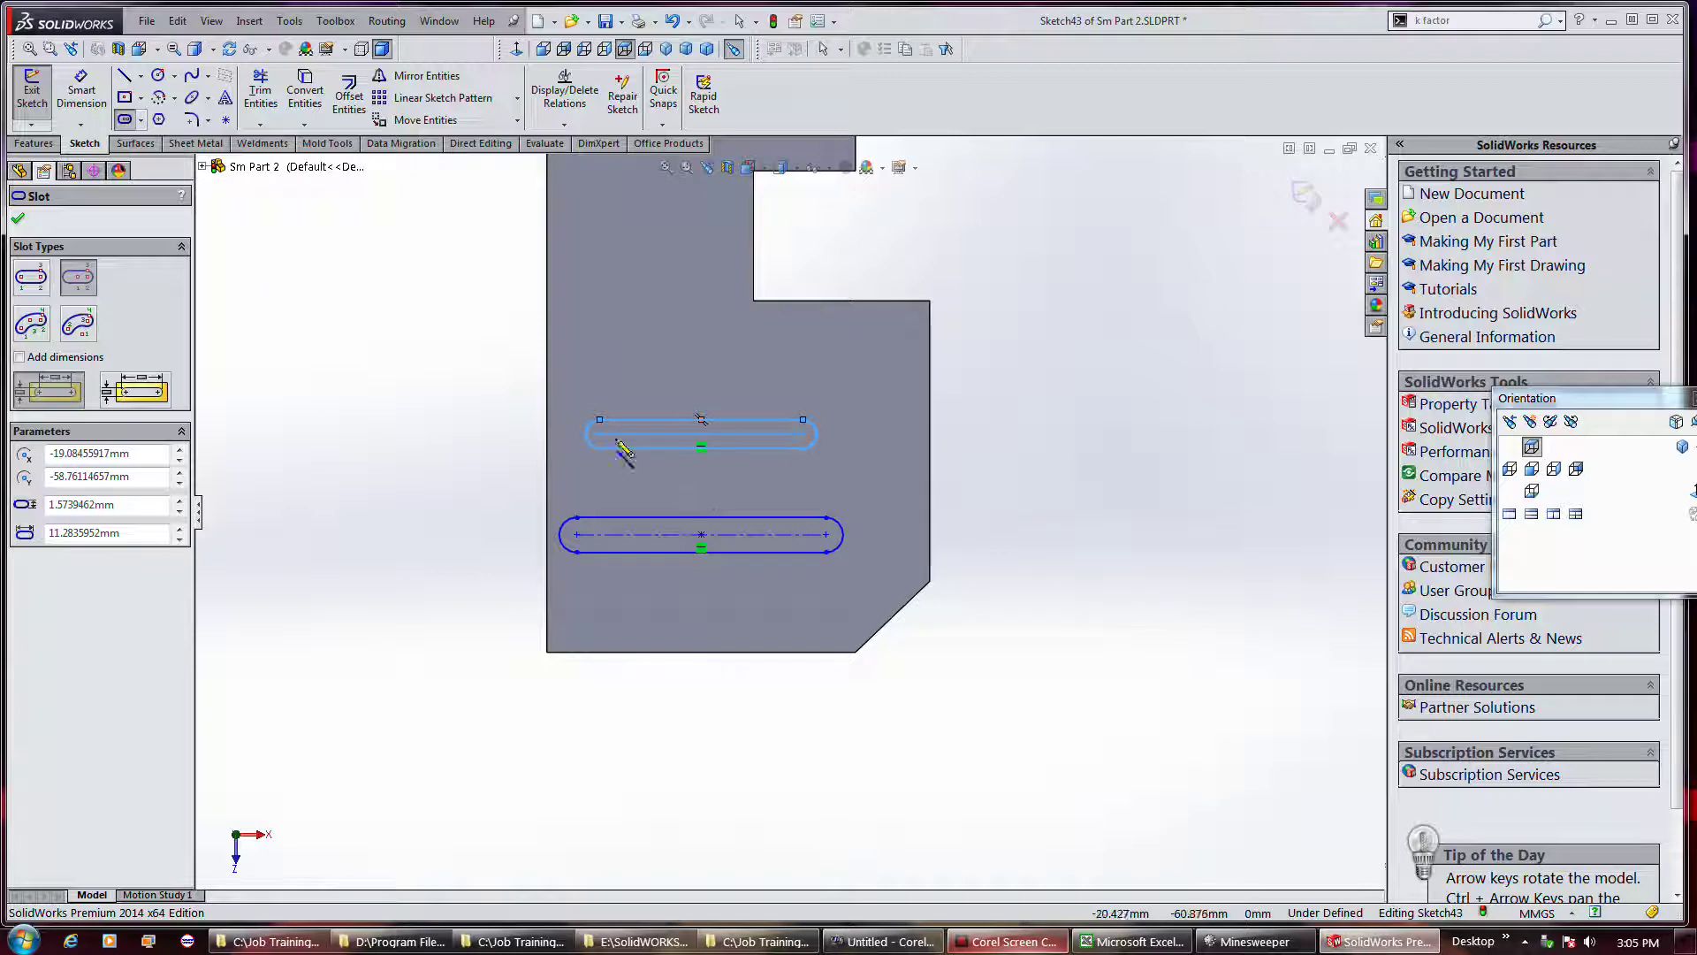
Close the slot tool and make the two slots equal in size.
left_click(21, 221)
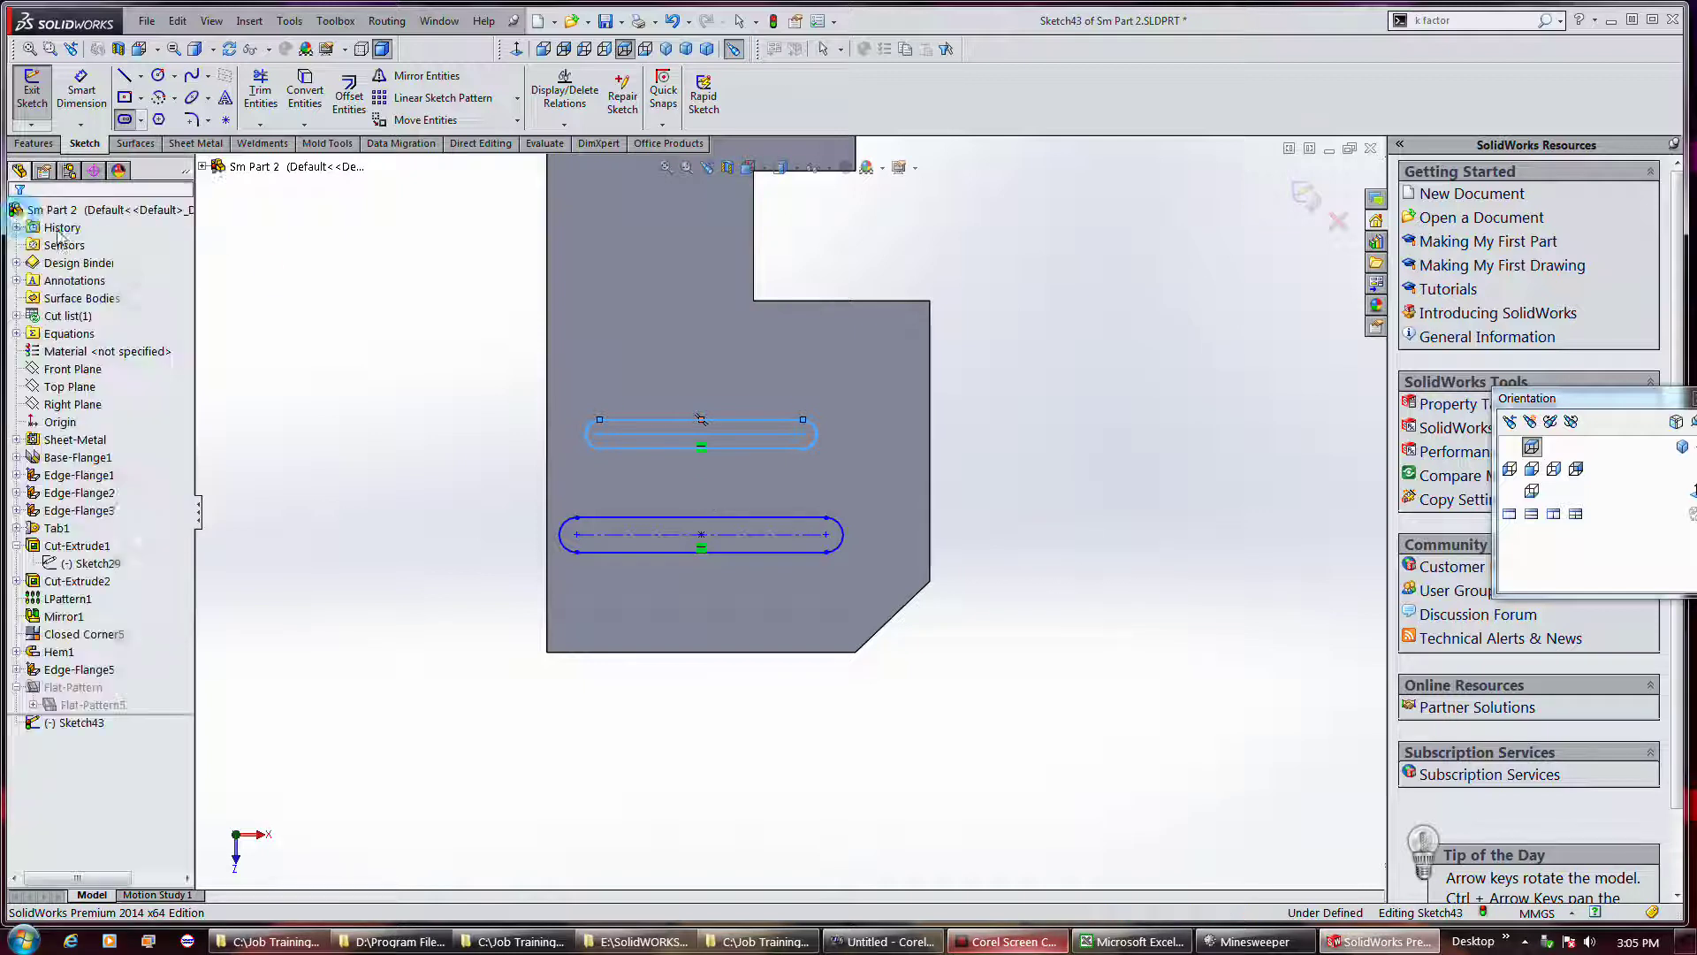
left_click(793, 528)
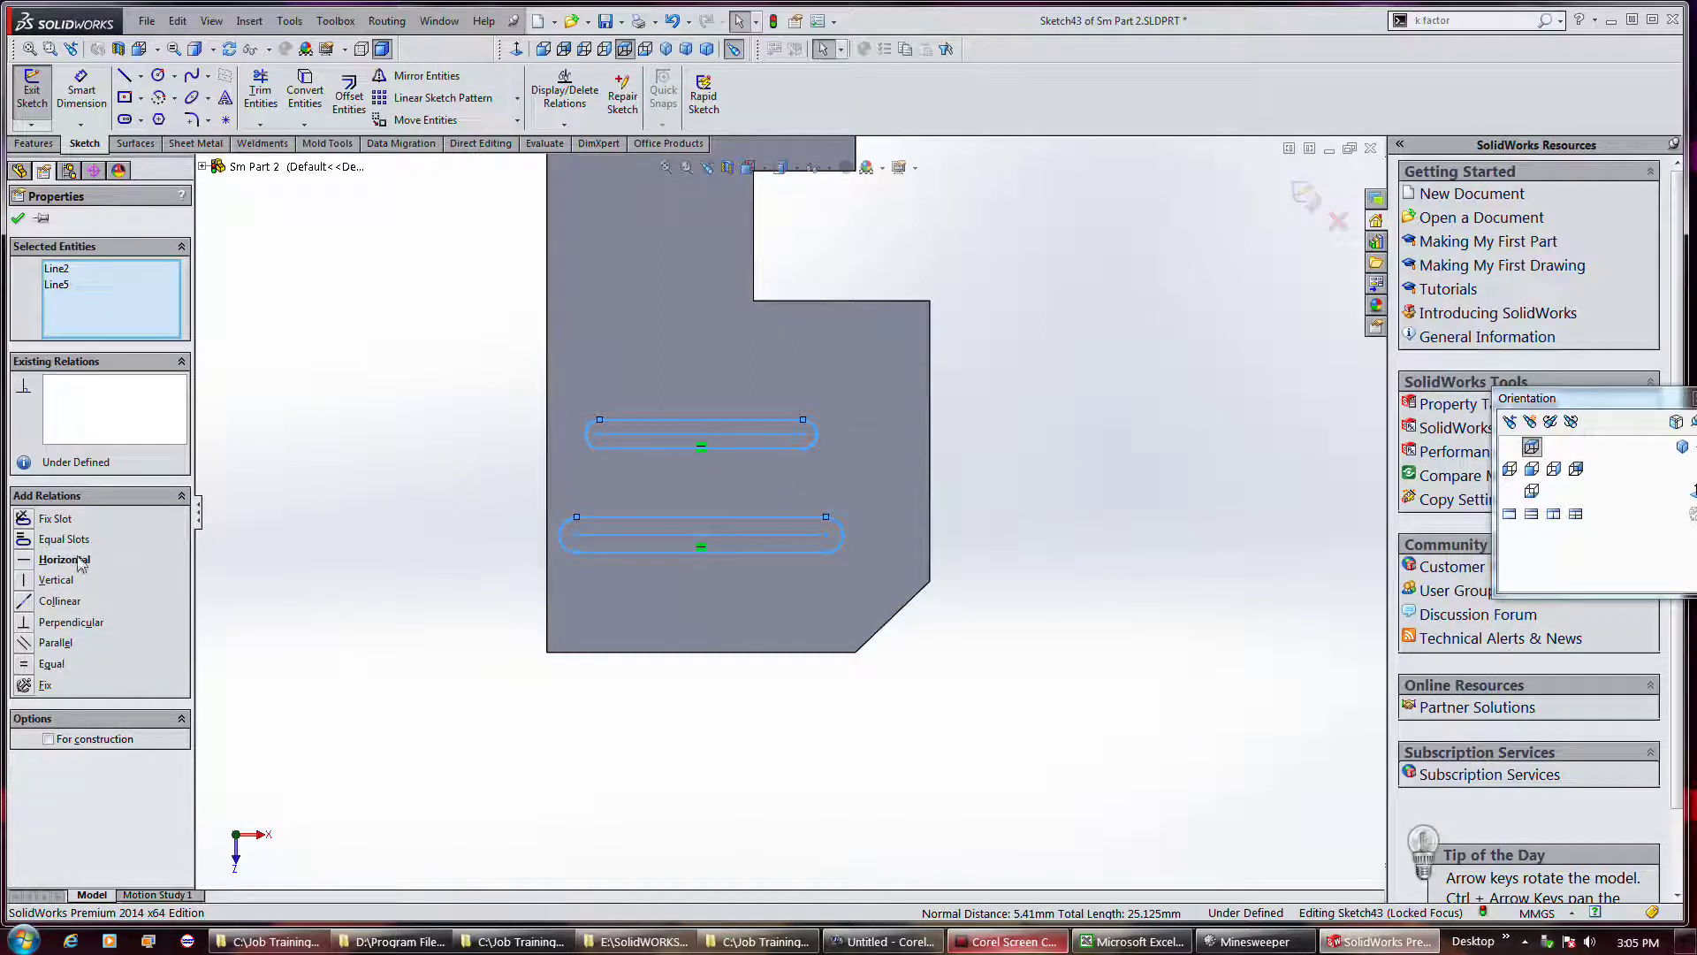
left_click(64, 539)
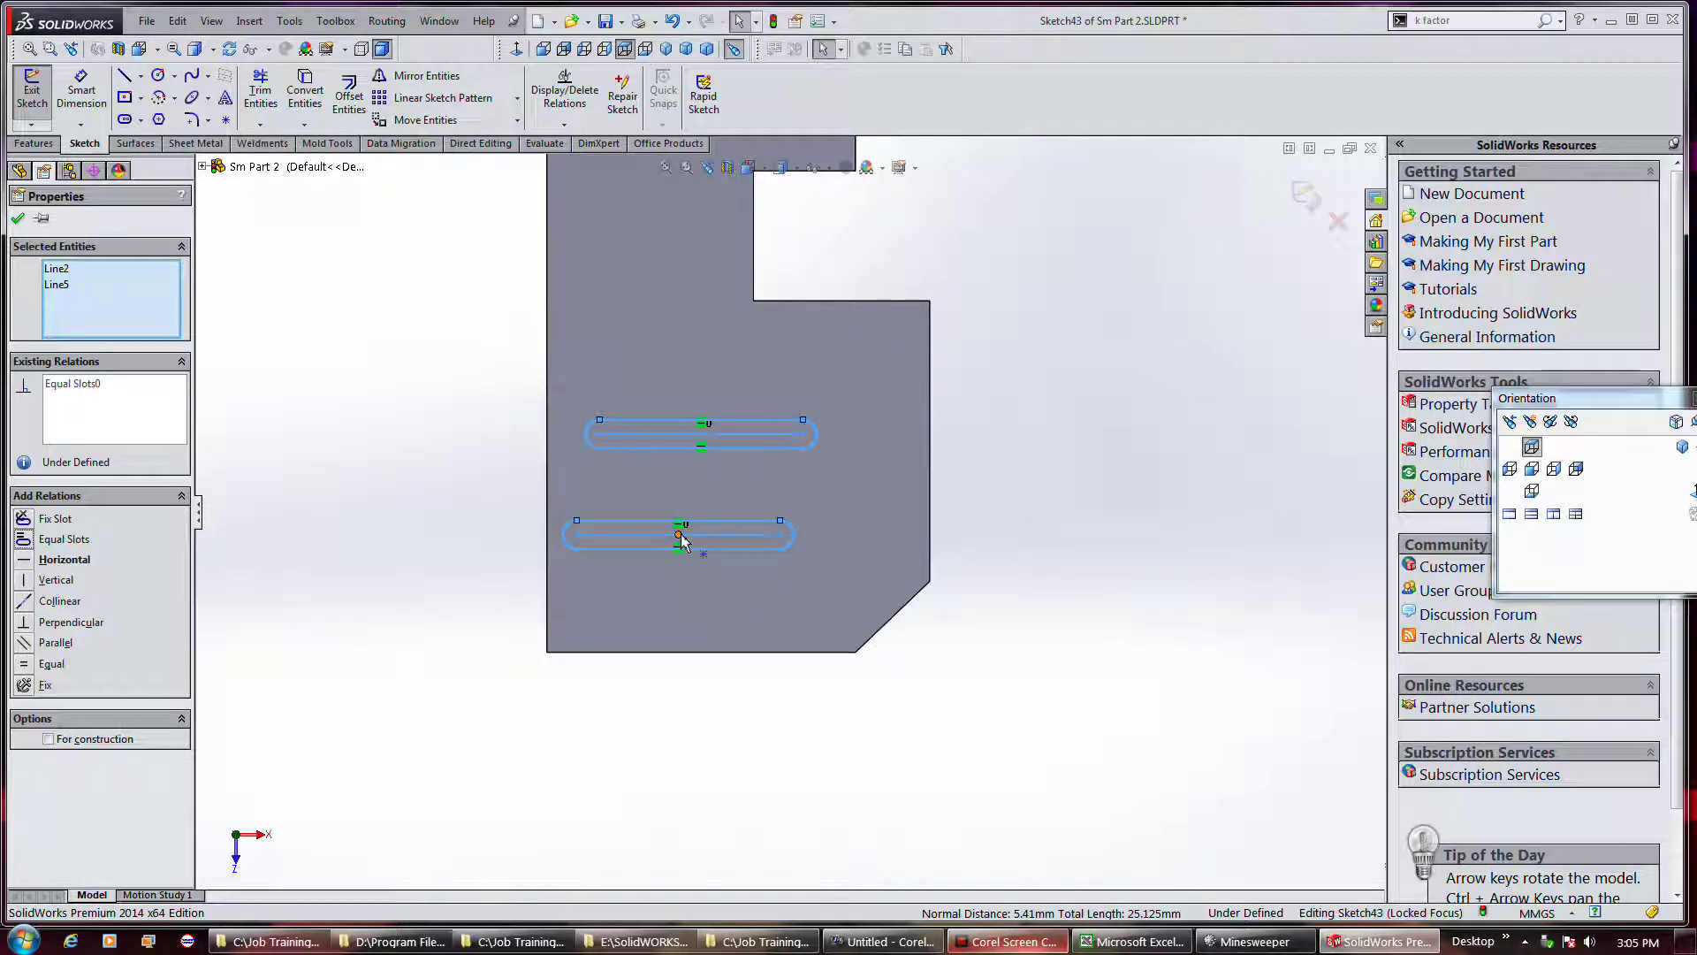
Align the two slot centre points with a Vertical relation.
left_click(714, 439)
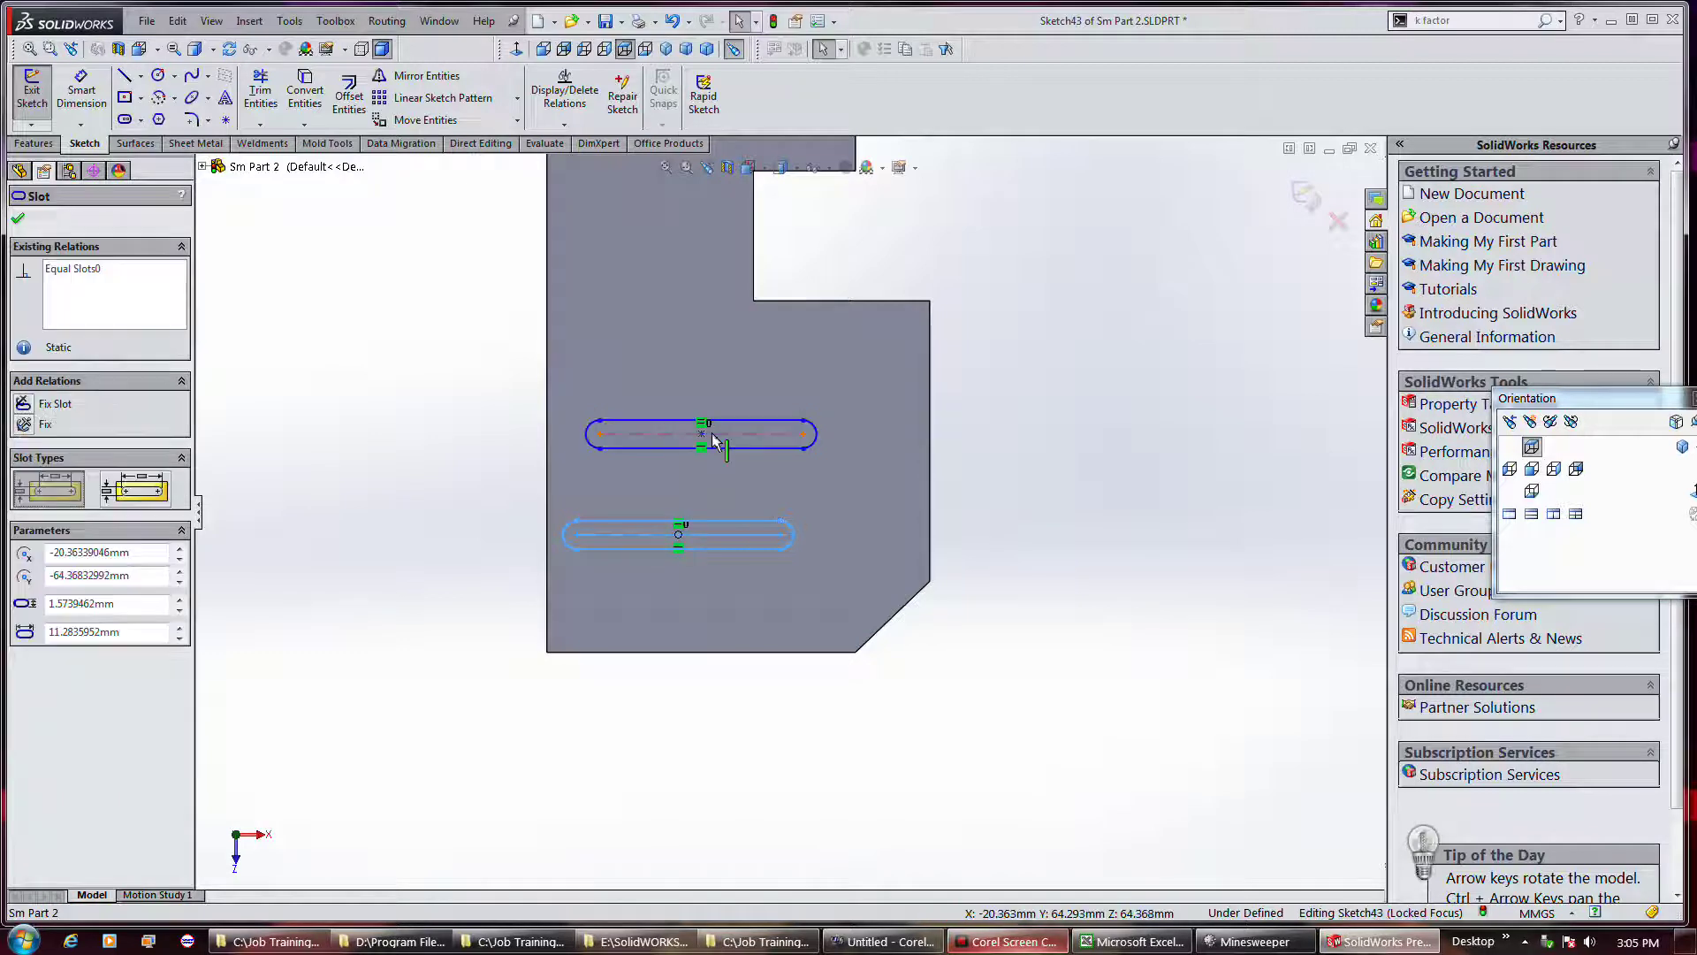
left_click(702, 433)
left_click(678, 534, "ctrl")
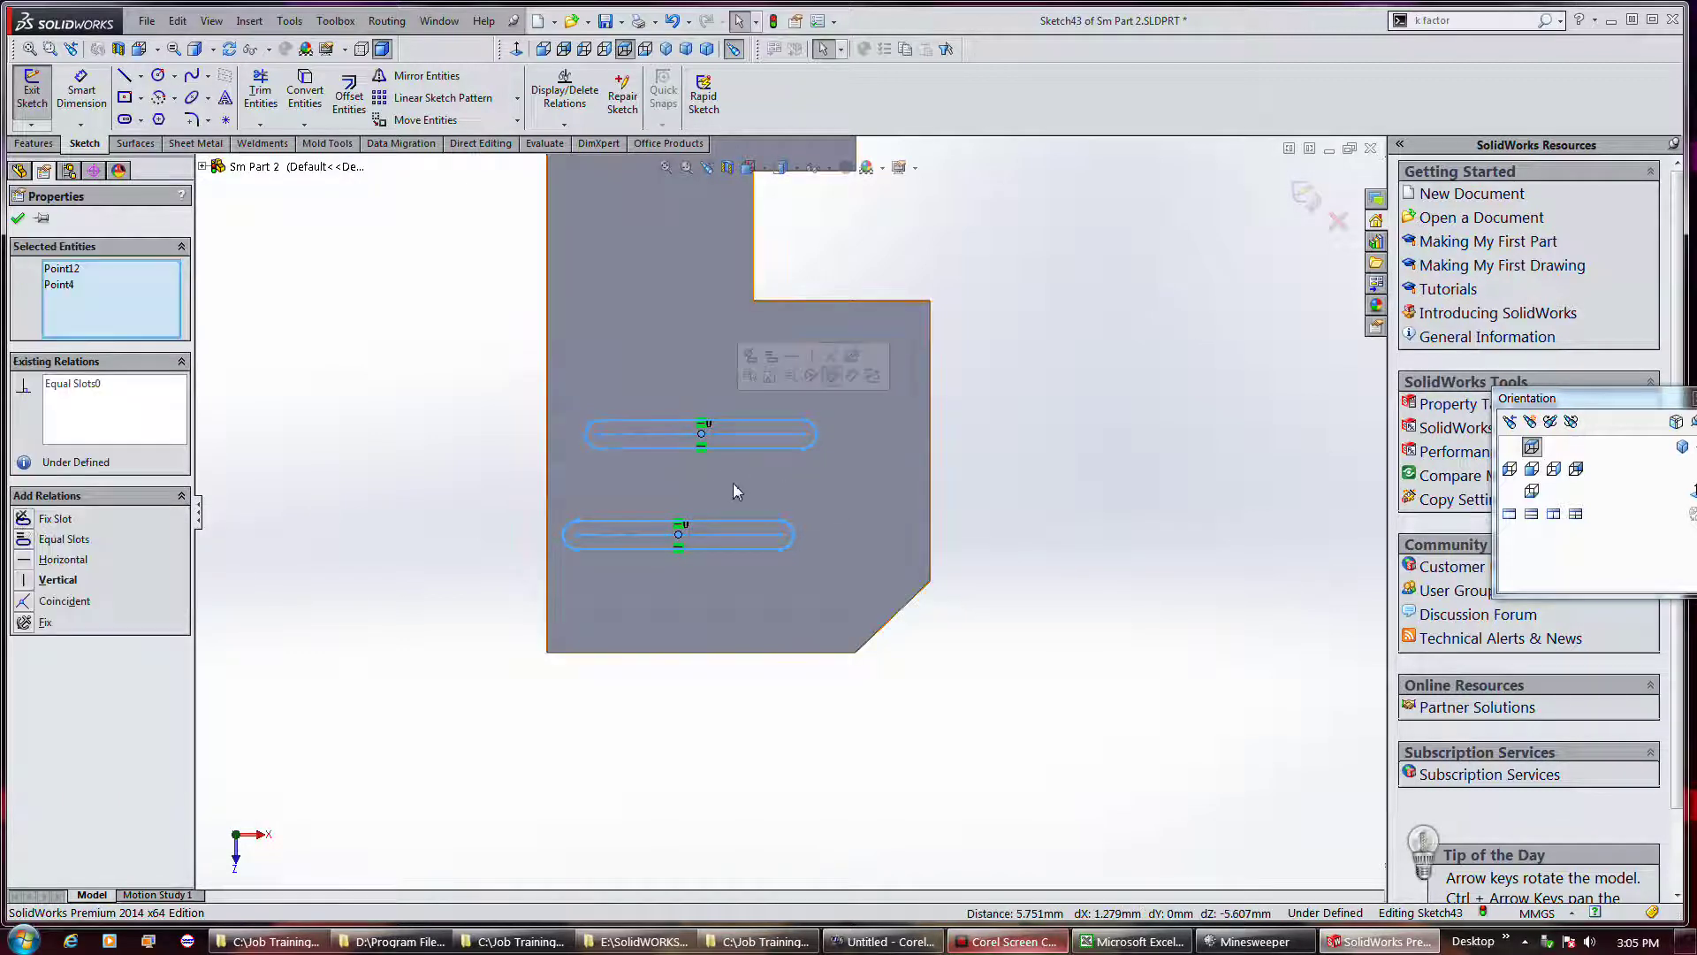
left_click(812, 355)
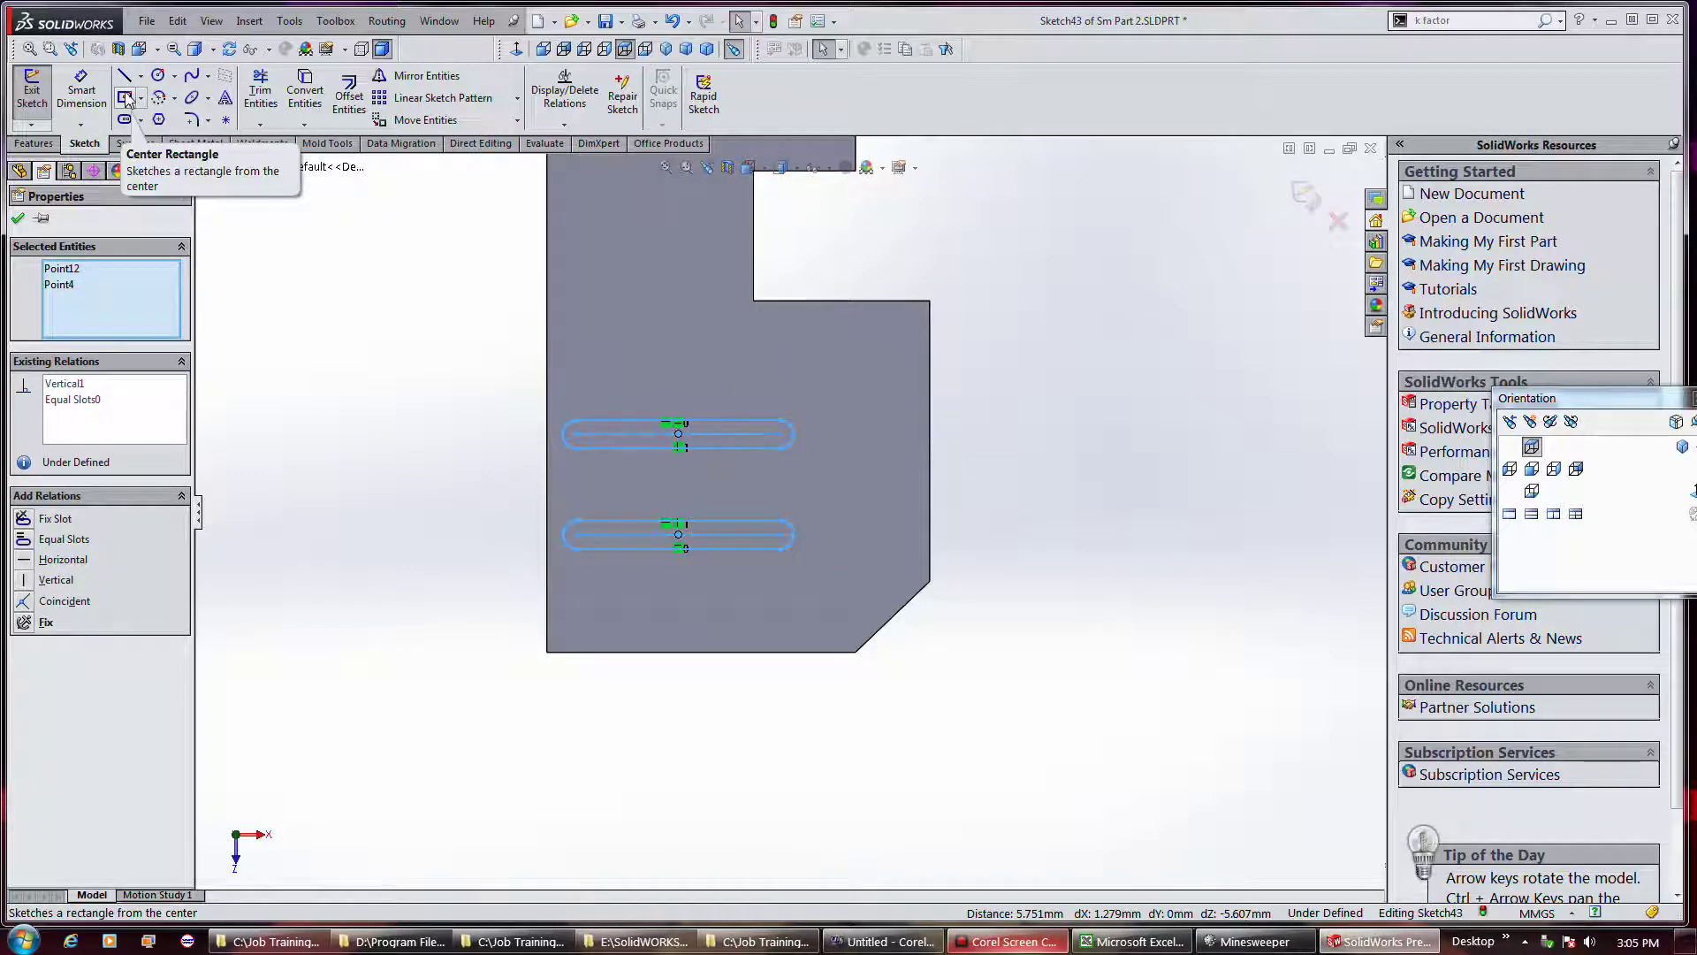
left_click(81, 87)
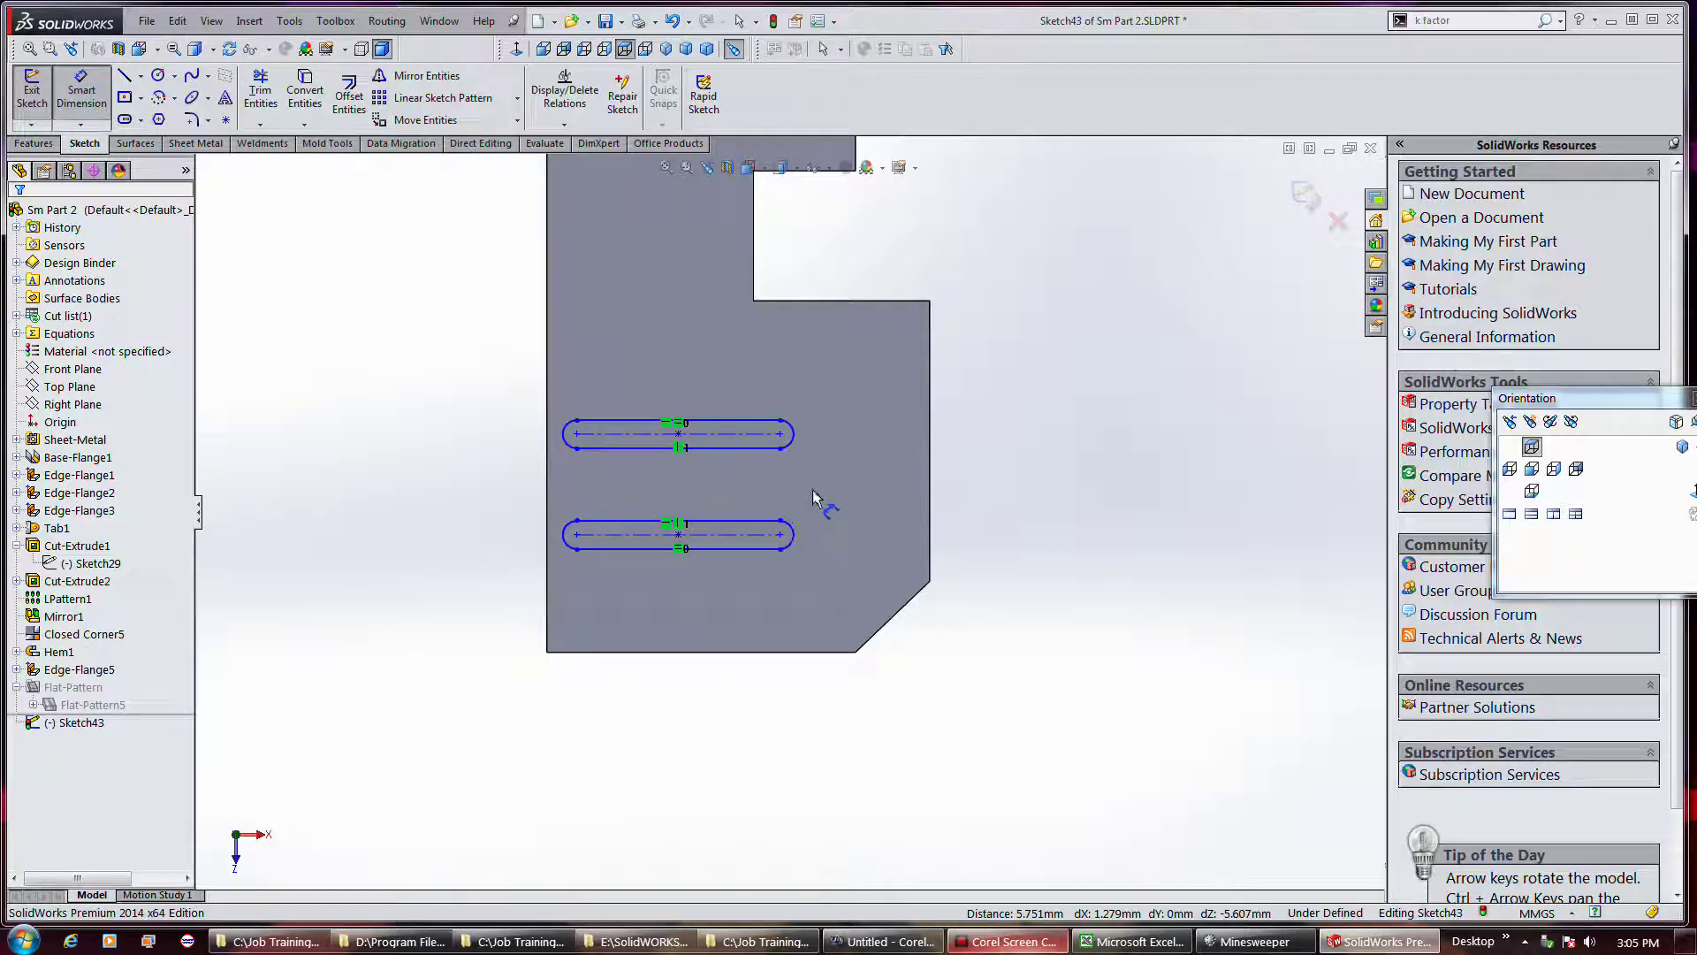
Dimension the slot end radius as R1 and the slot length as 11.284.
left_click(790, 446)
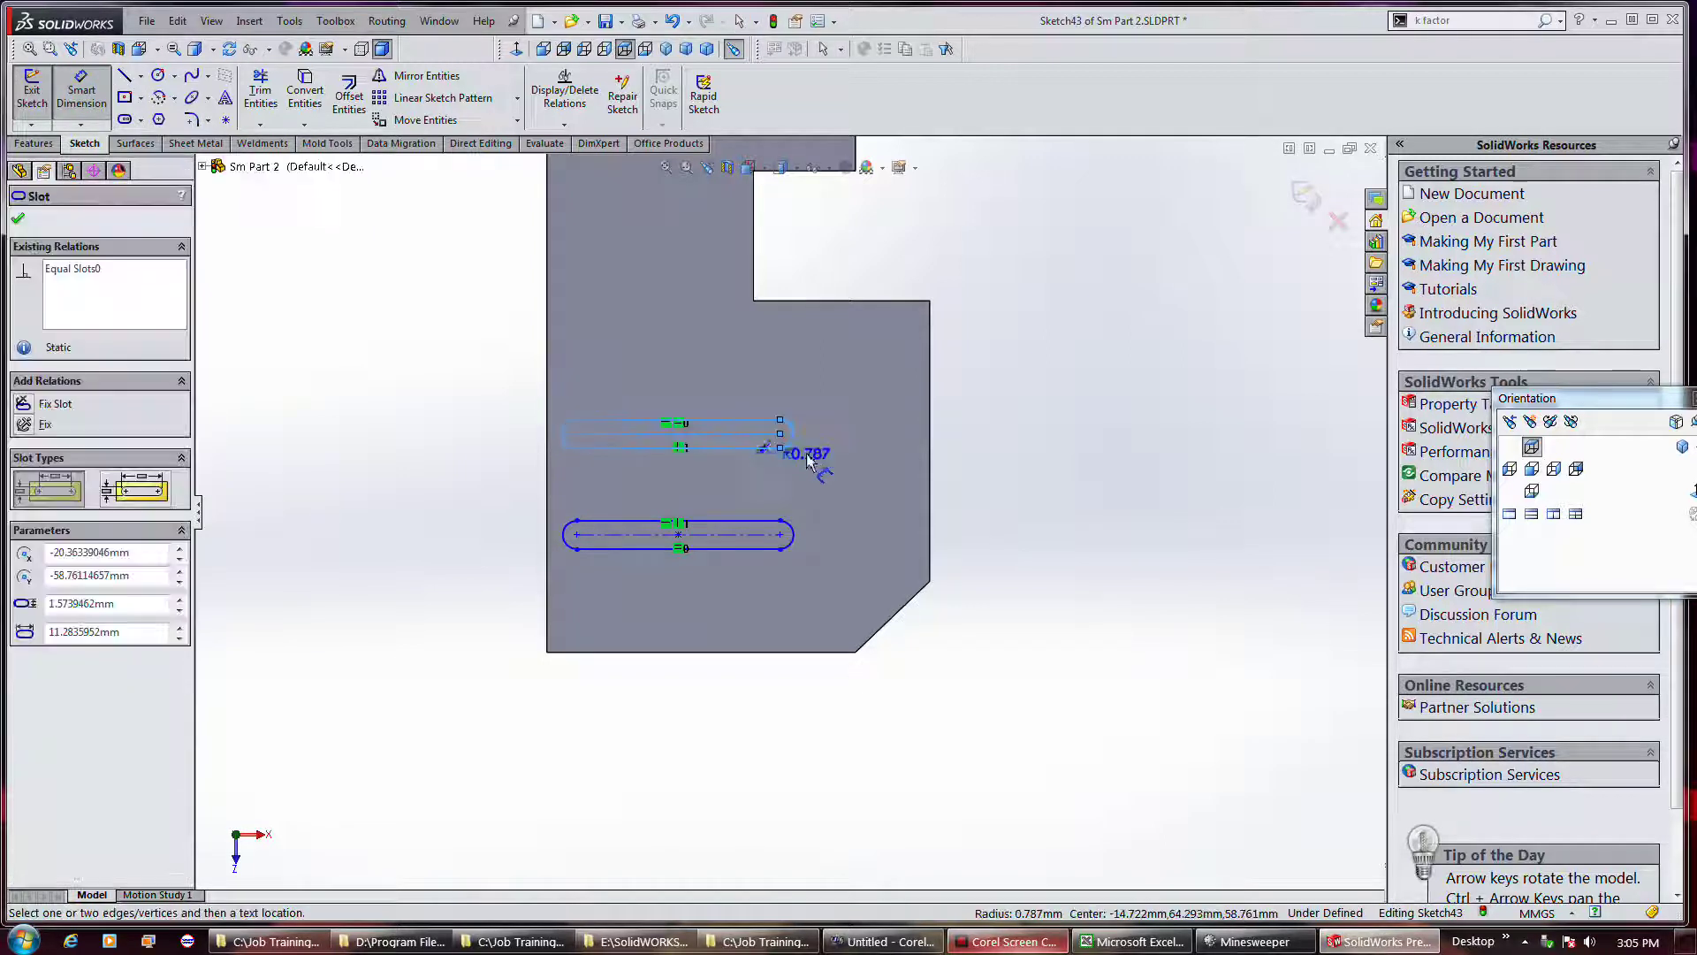
left_click(846, 477)
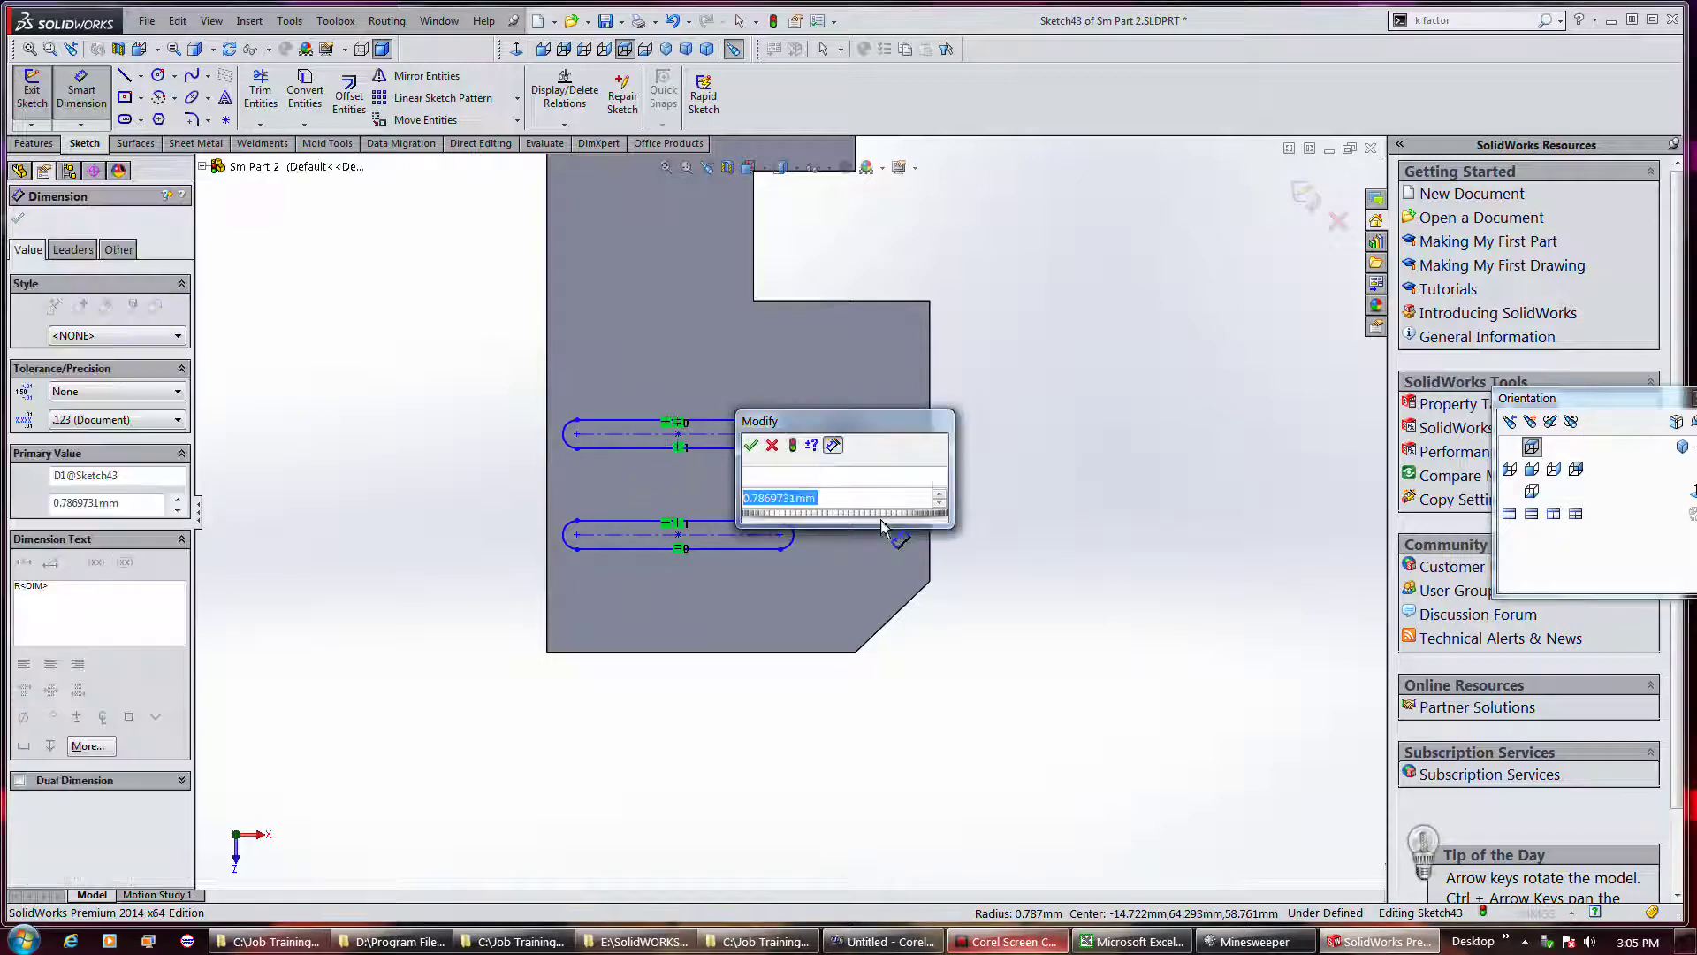
type("1")
type("1.000")
key("Return")
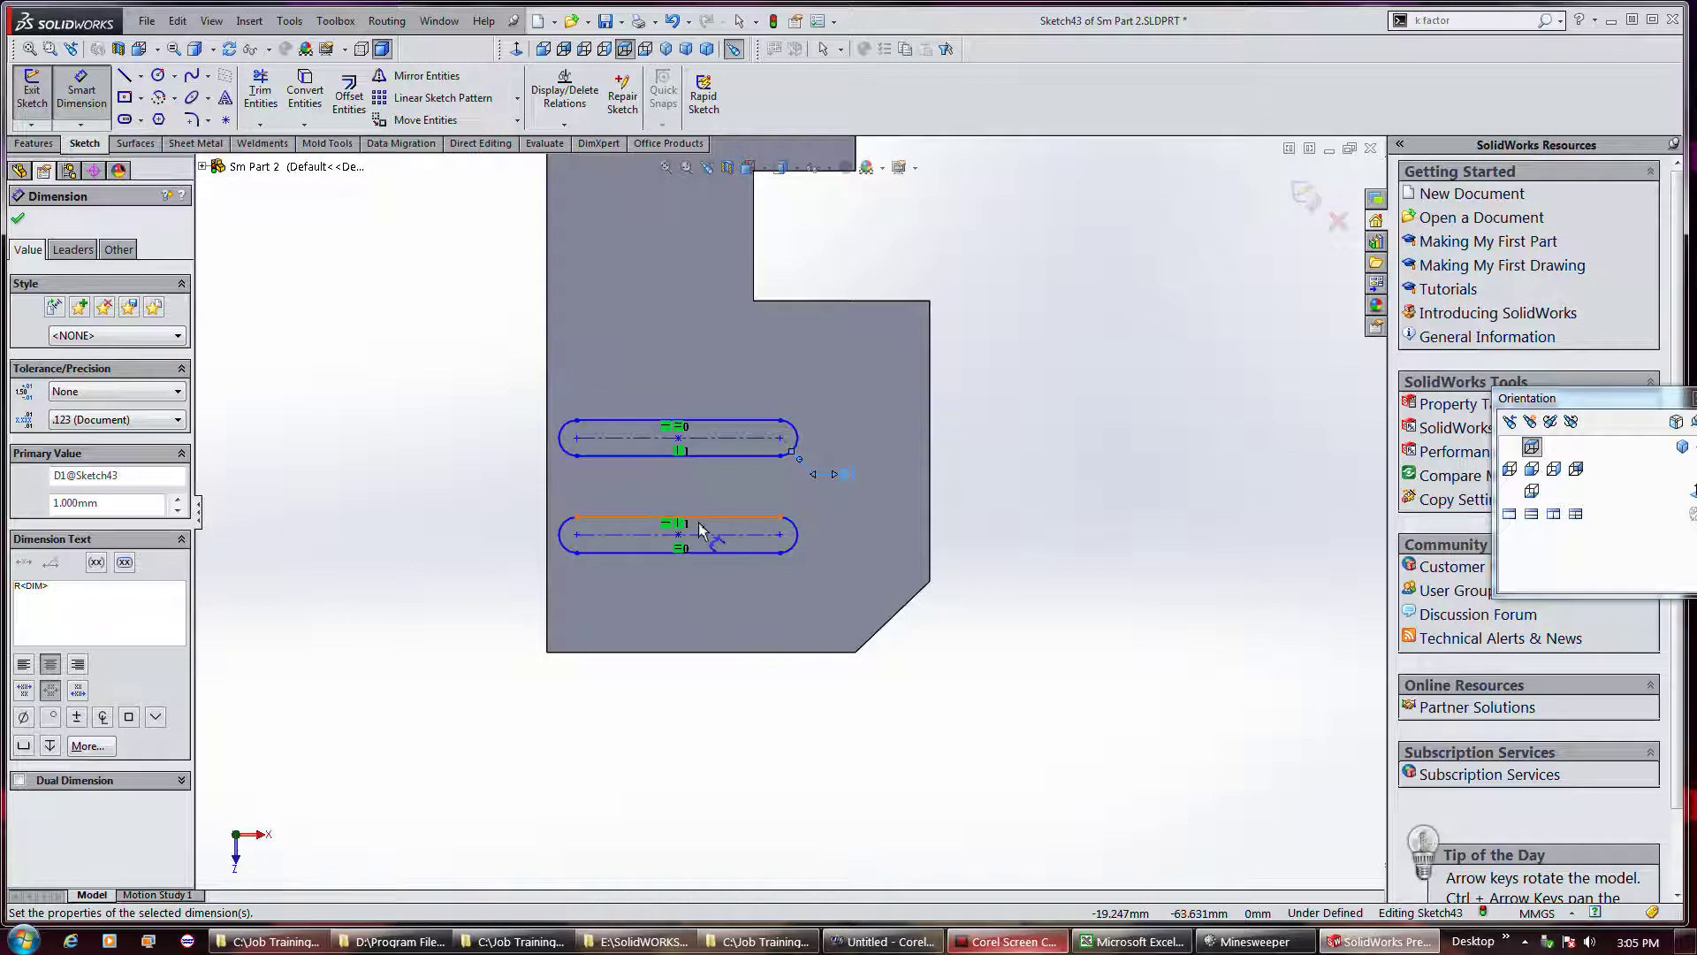
left_click(758, 551)
left_click(742, 591)
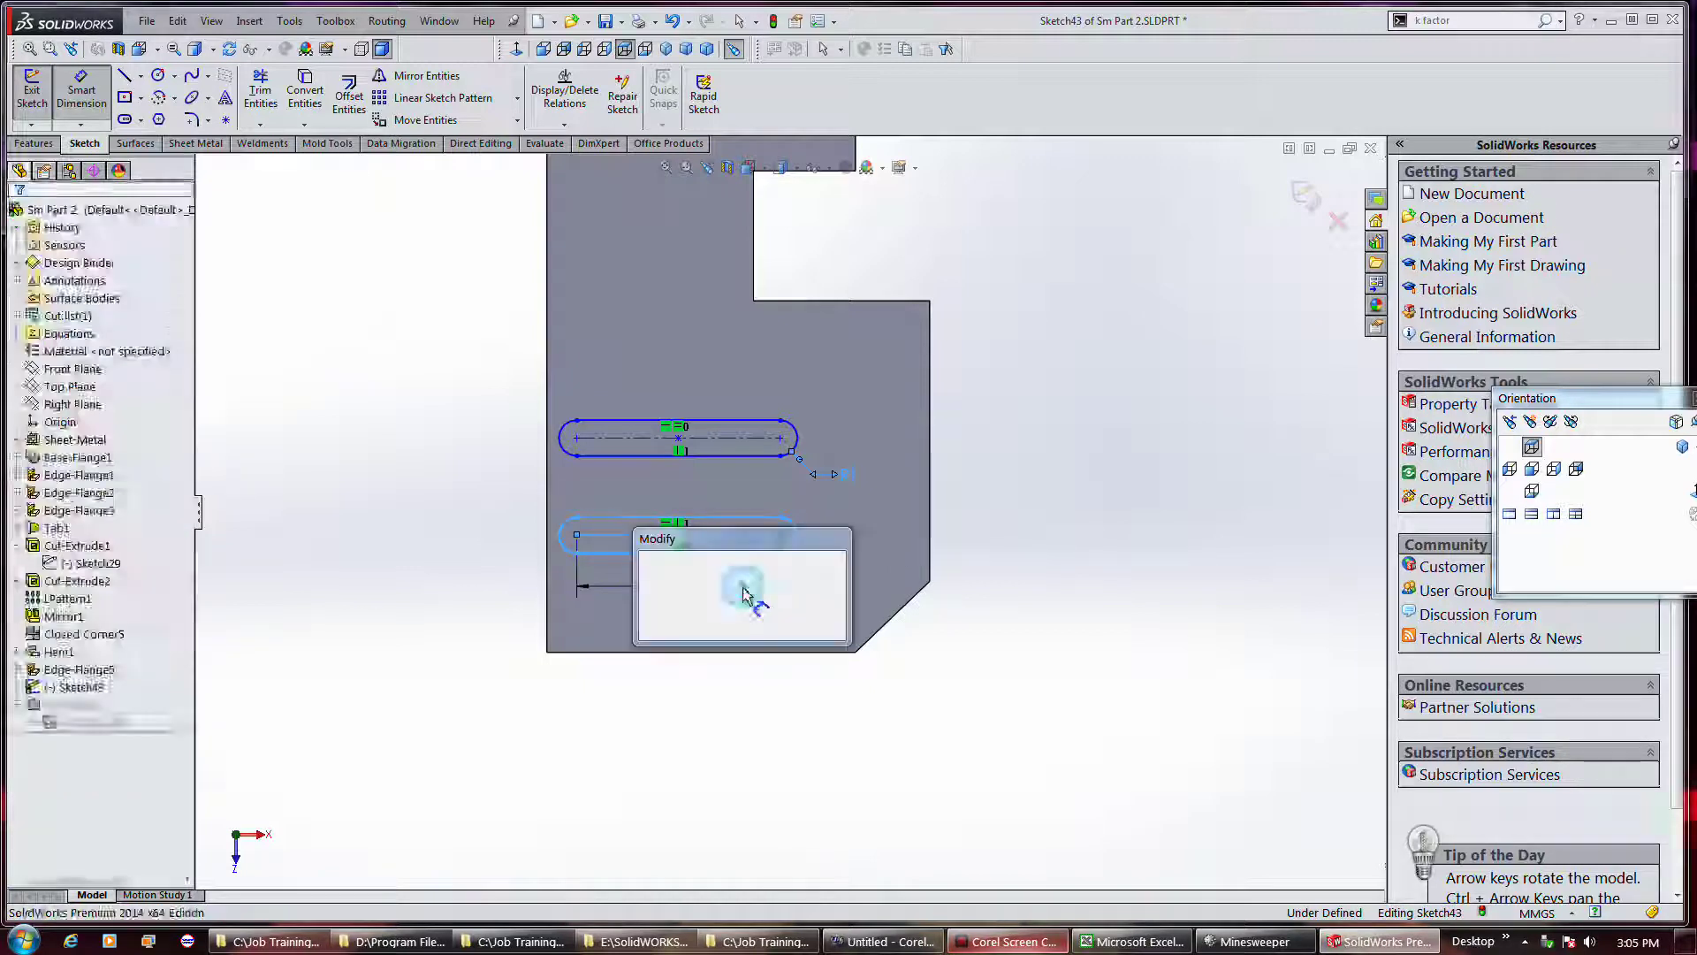
key("Return")
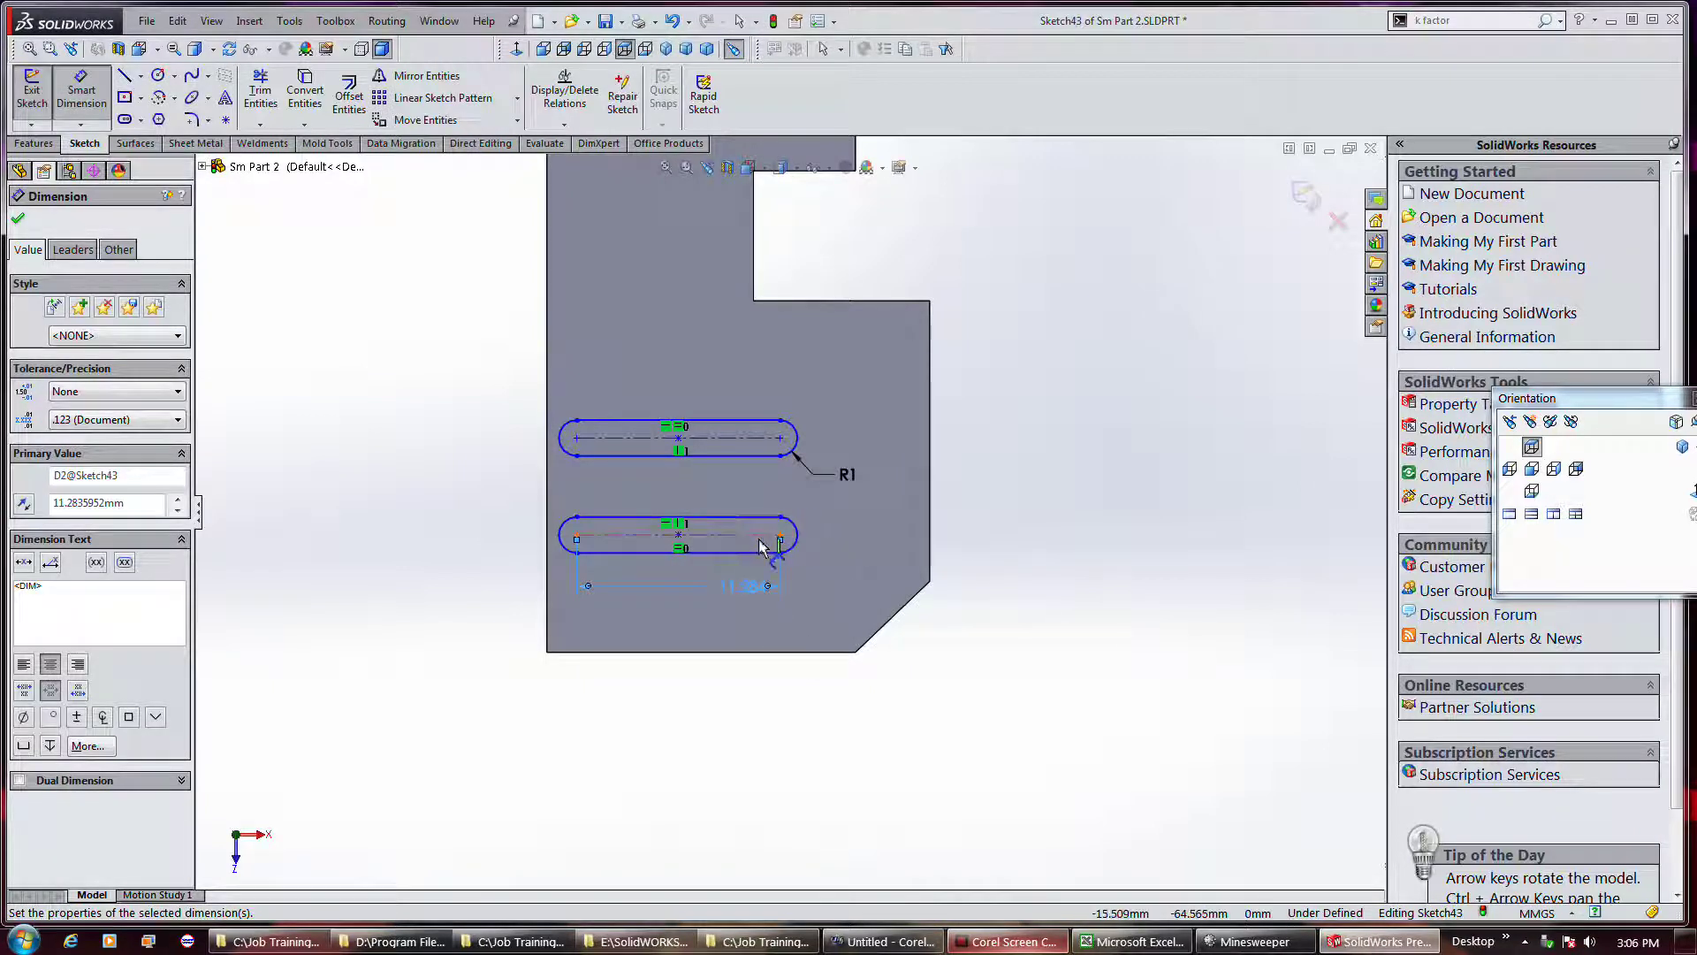
Dimension the lower slot 6.532 above the bottom edge and the slots 5.394 apart.
left_click(723, 541)
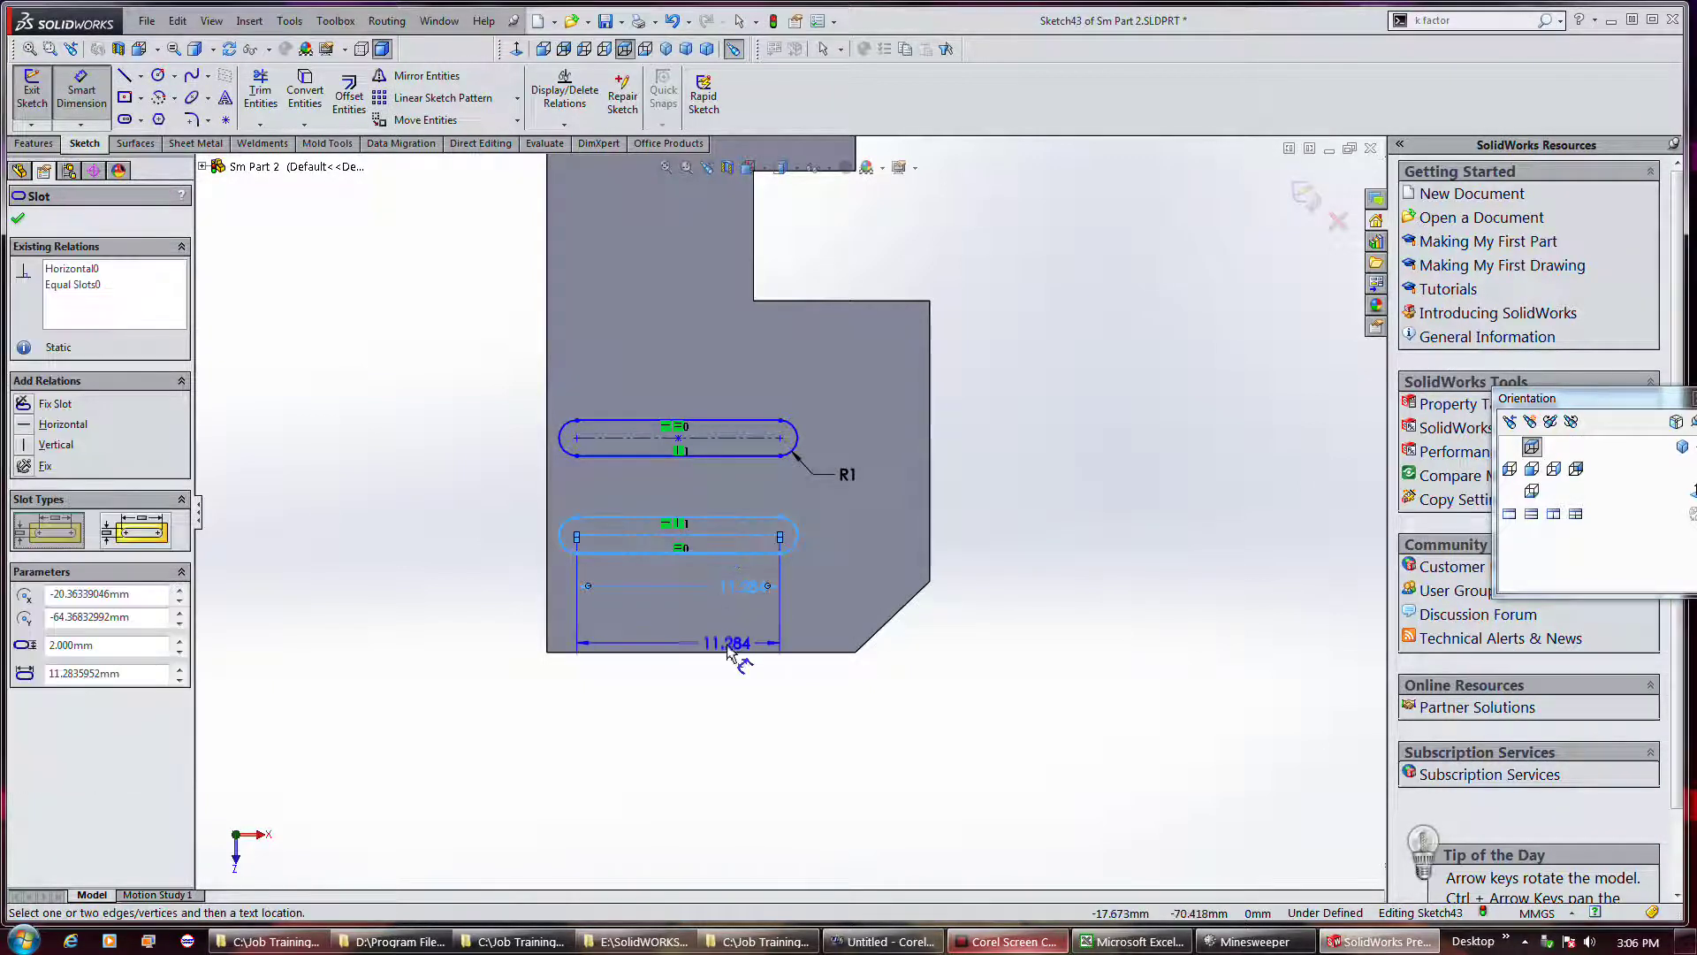
left_click(726, 654)
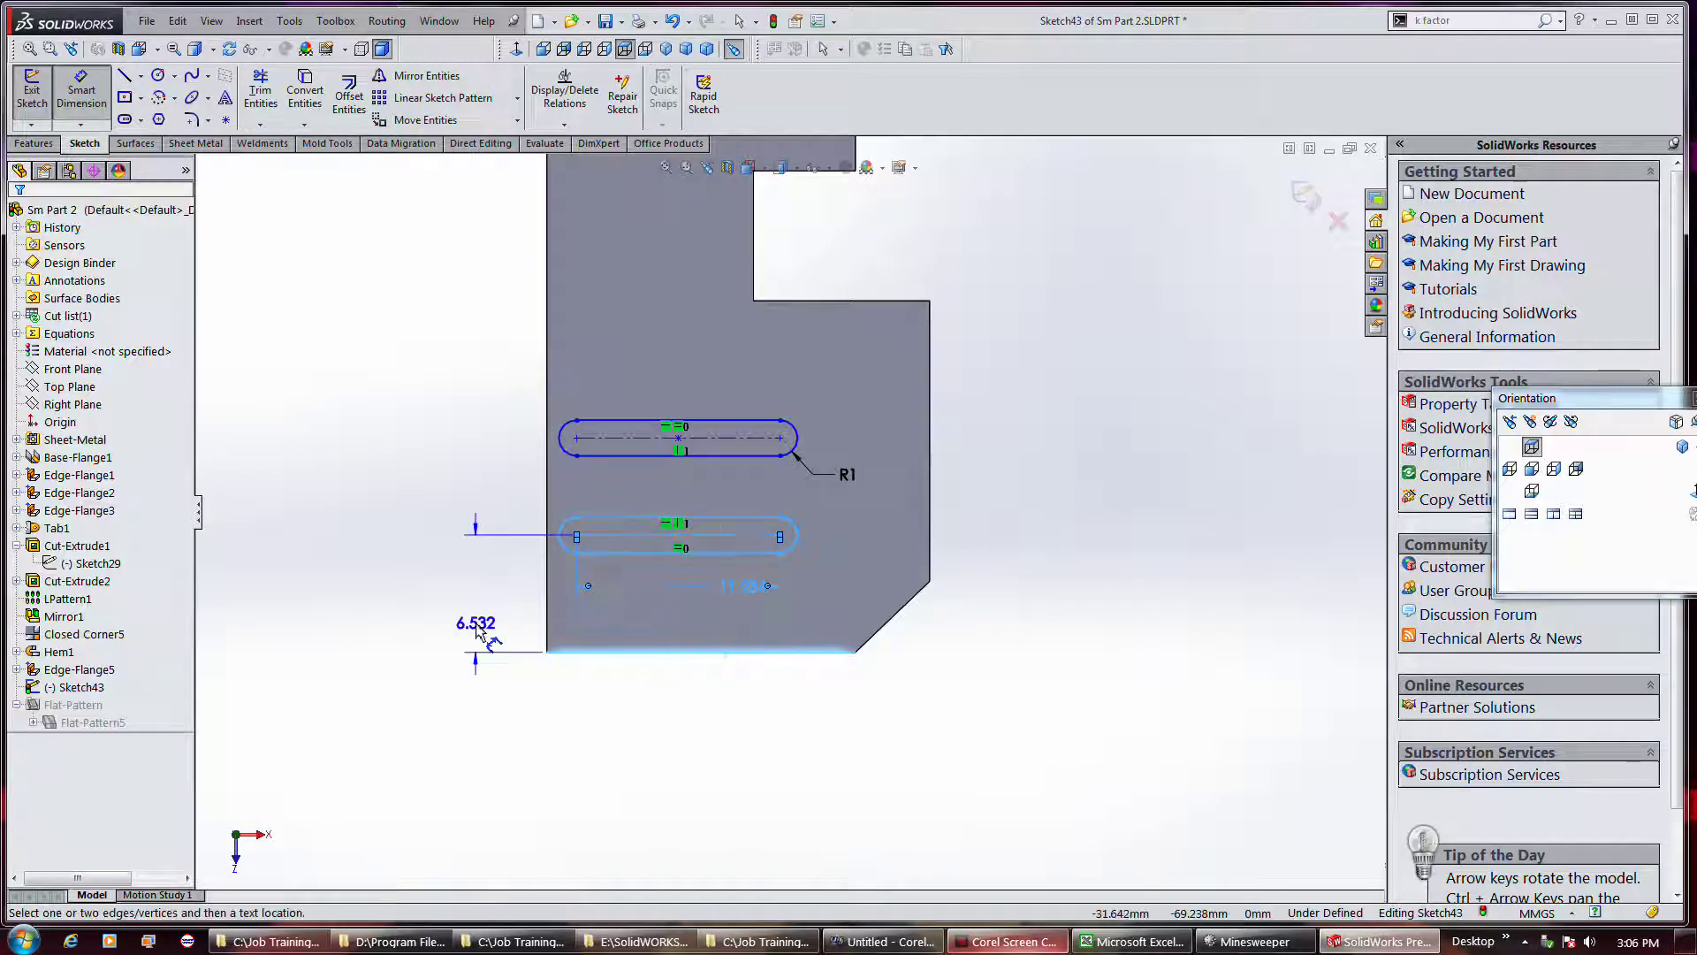
left_click(473, 623)
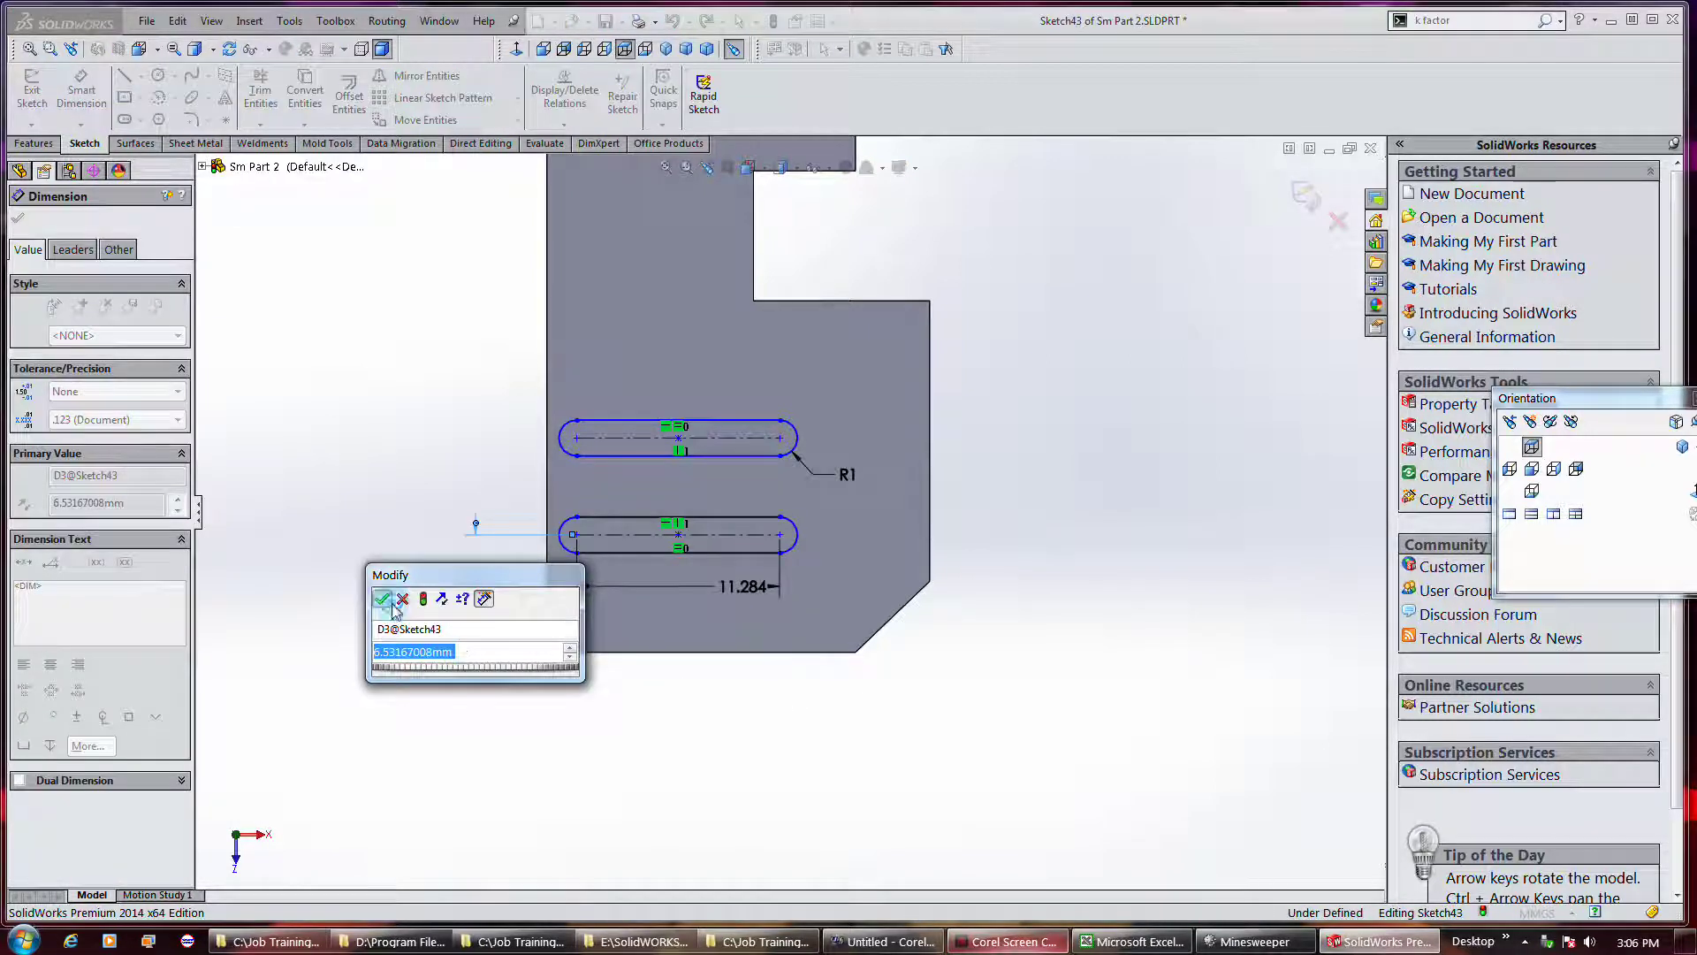
left_click(382, 600)
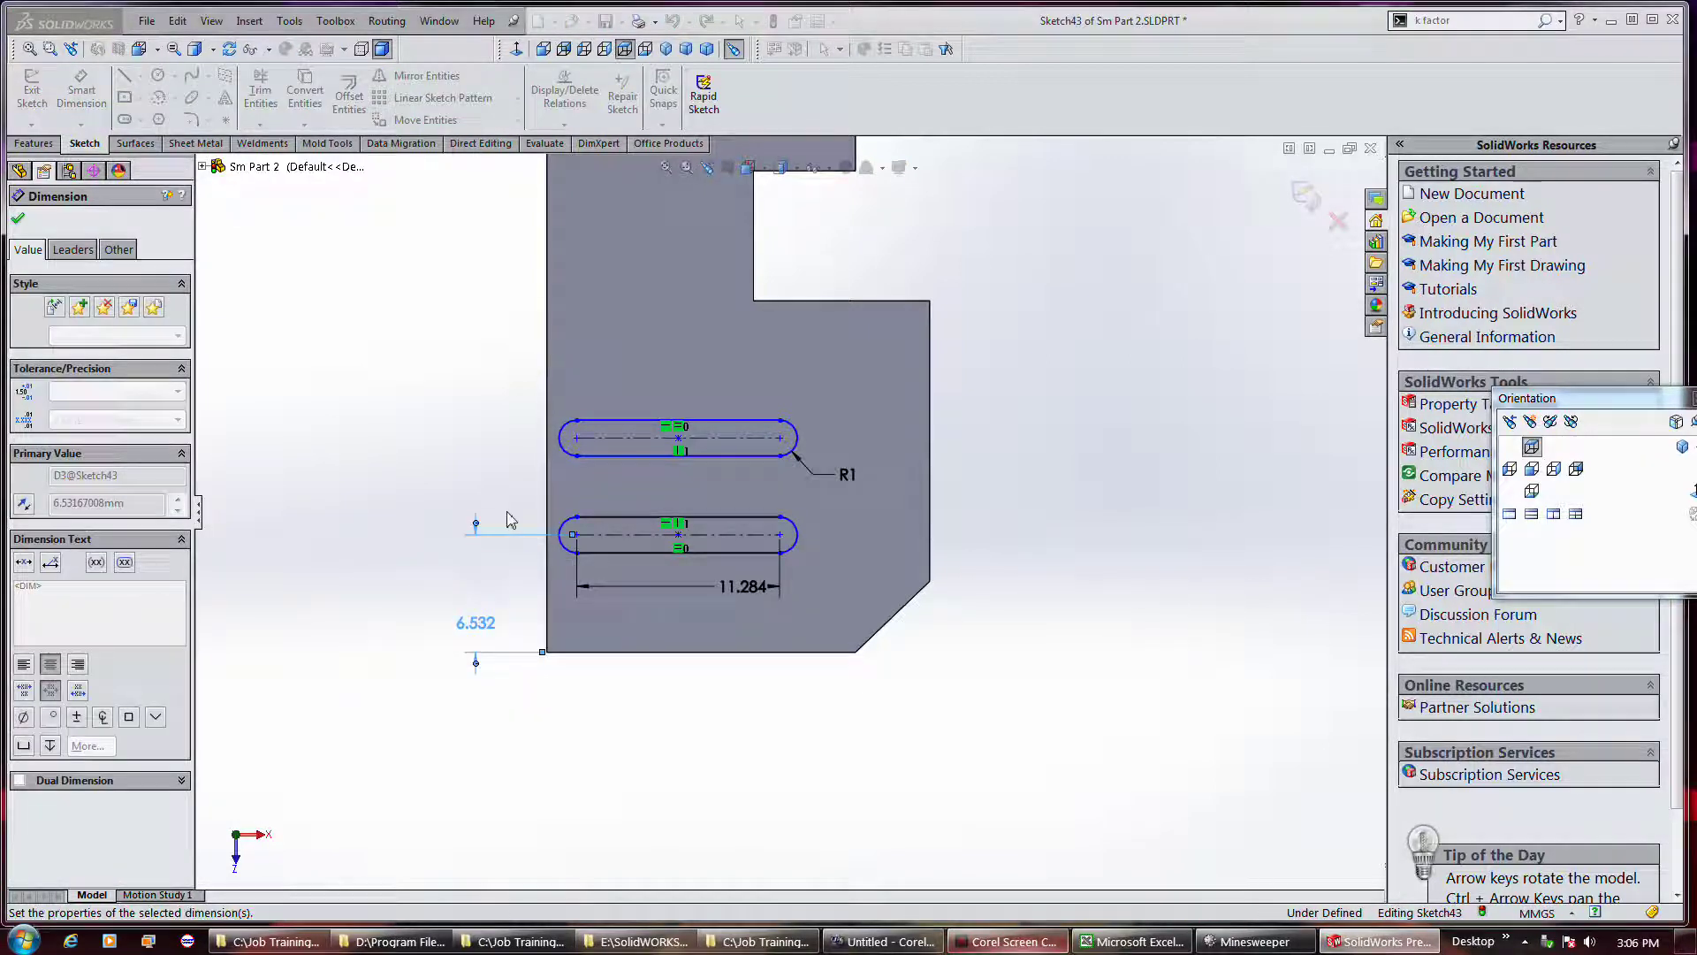
left_click(605, 449)
left_click(588, 536)
left_click(428, 500)
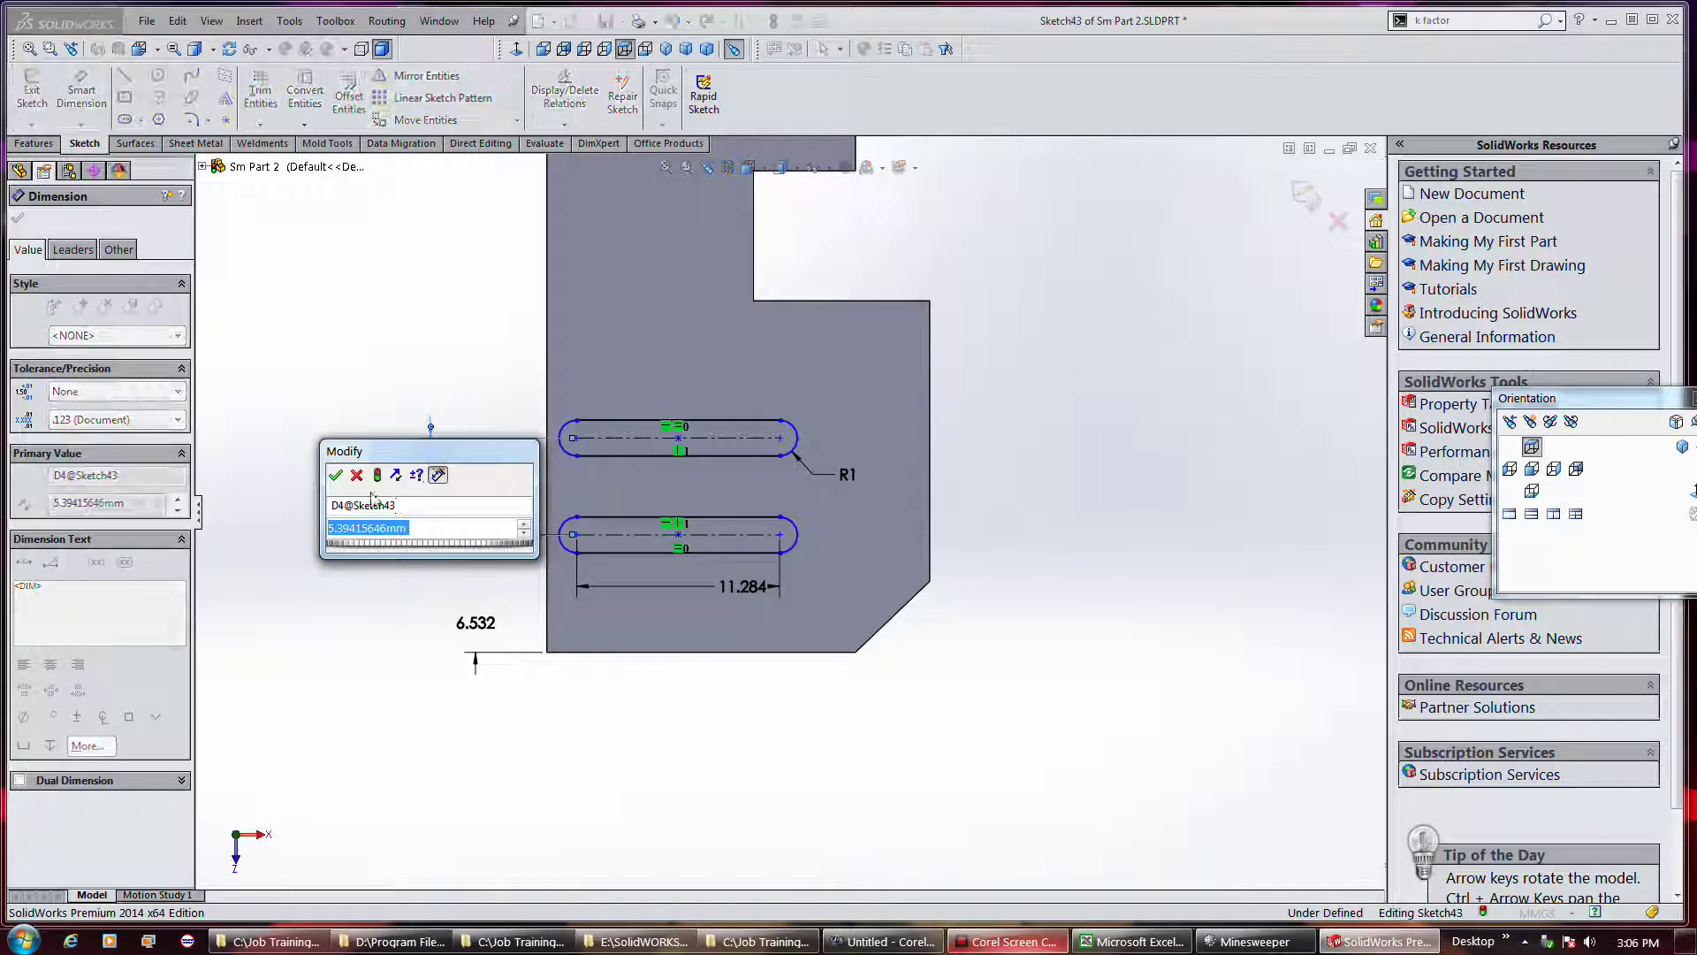
left_click(335, 475)
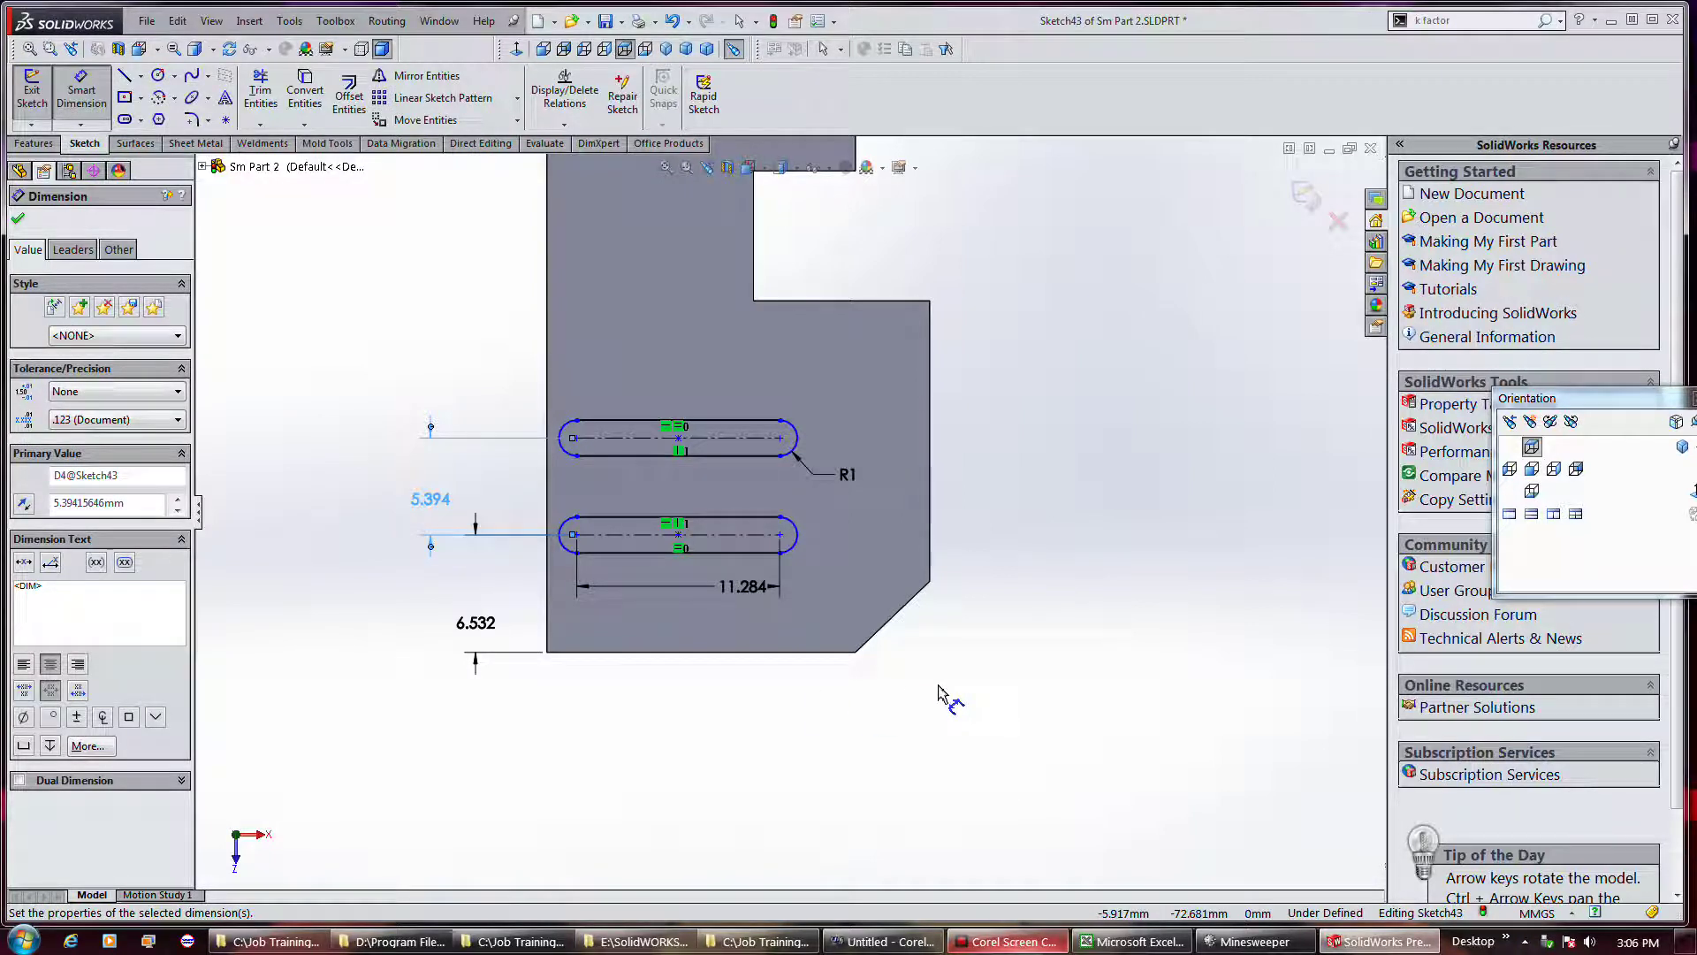
Select the lower slot and upper slot arc, then clear them without adding a relation.
right_click(408, 442)
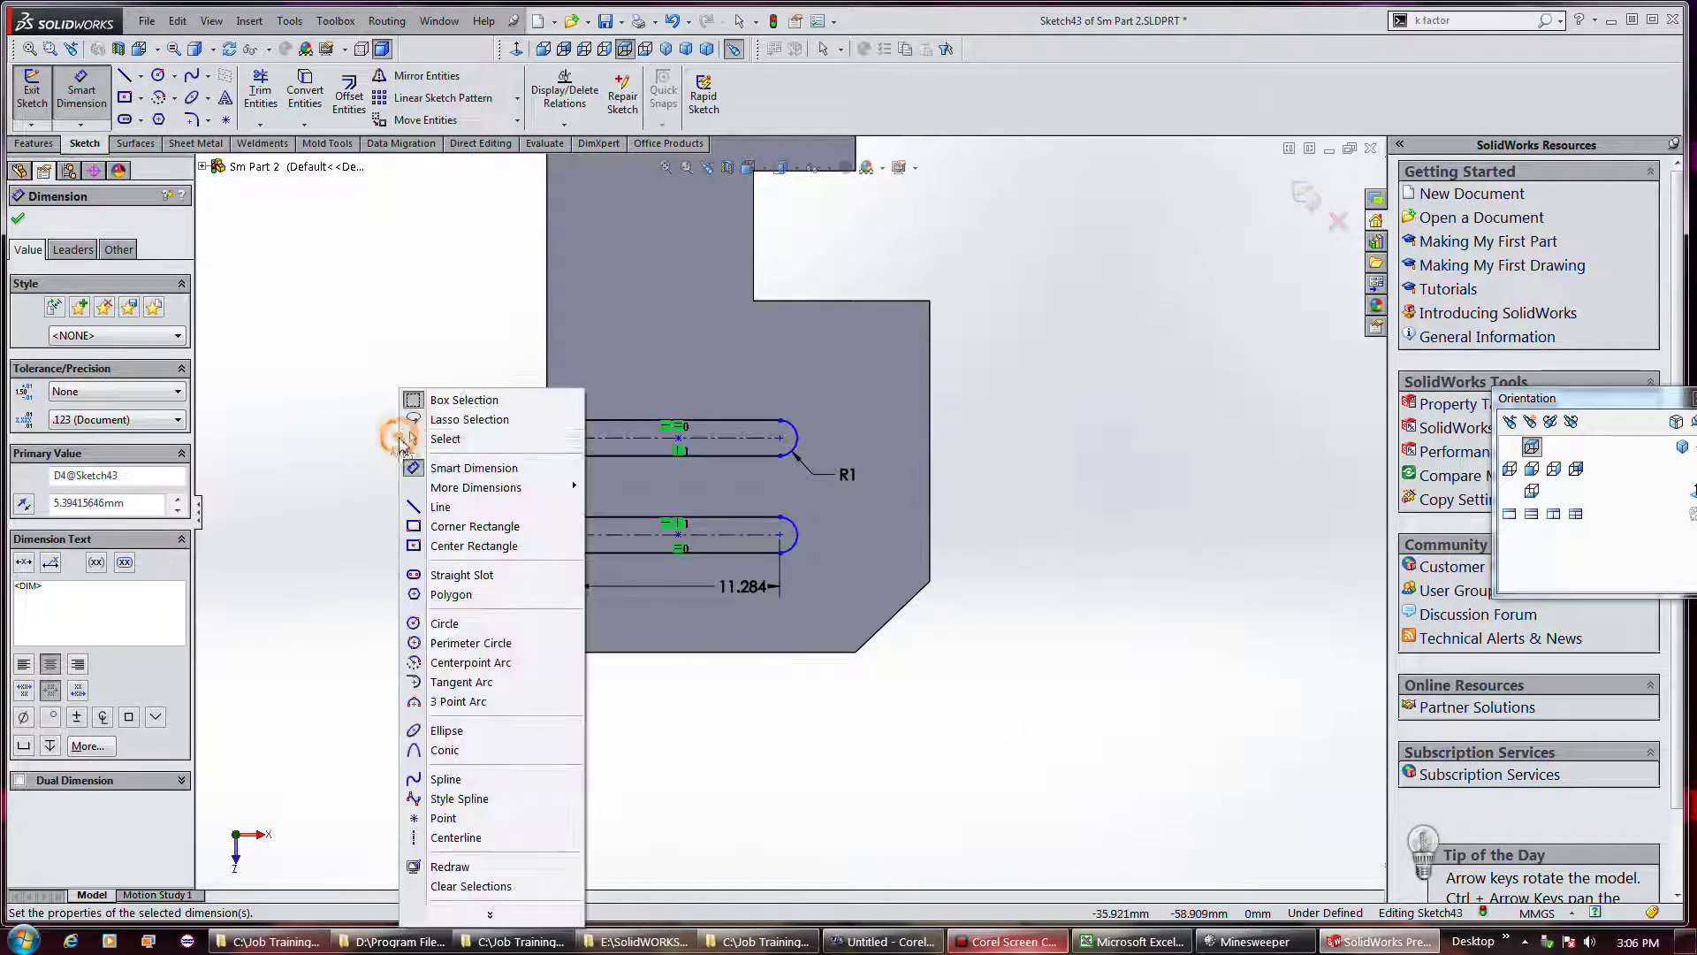
left_click(444, 439)
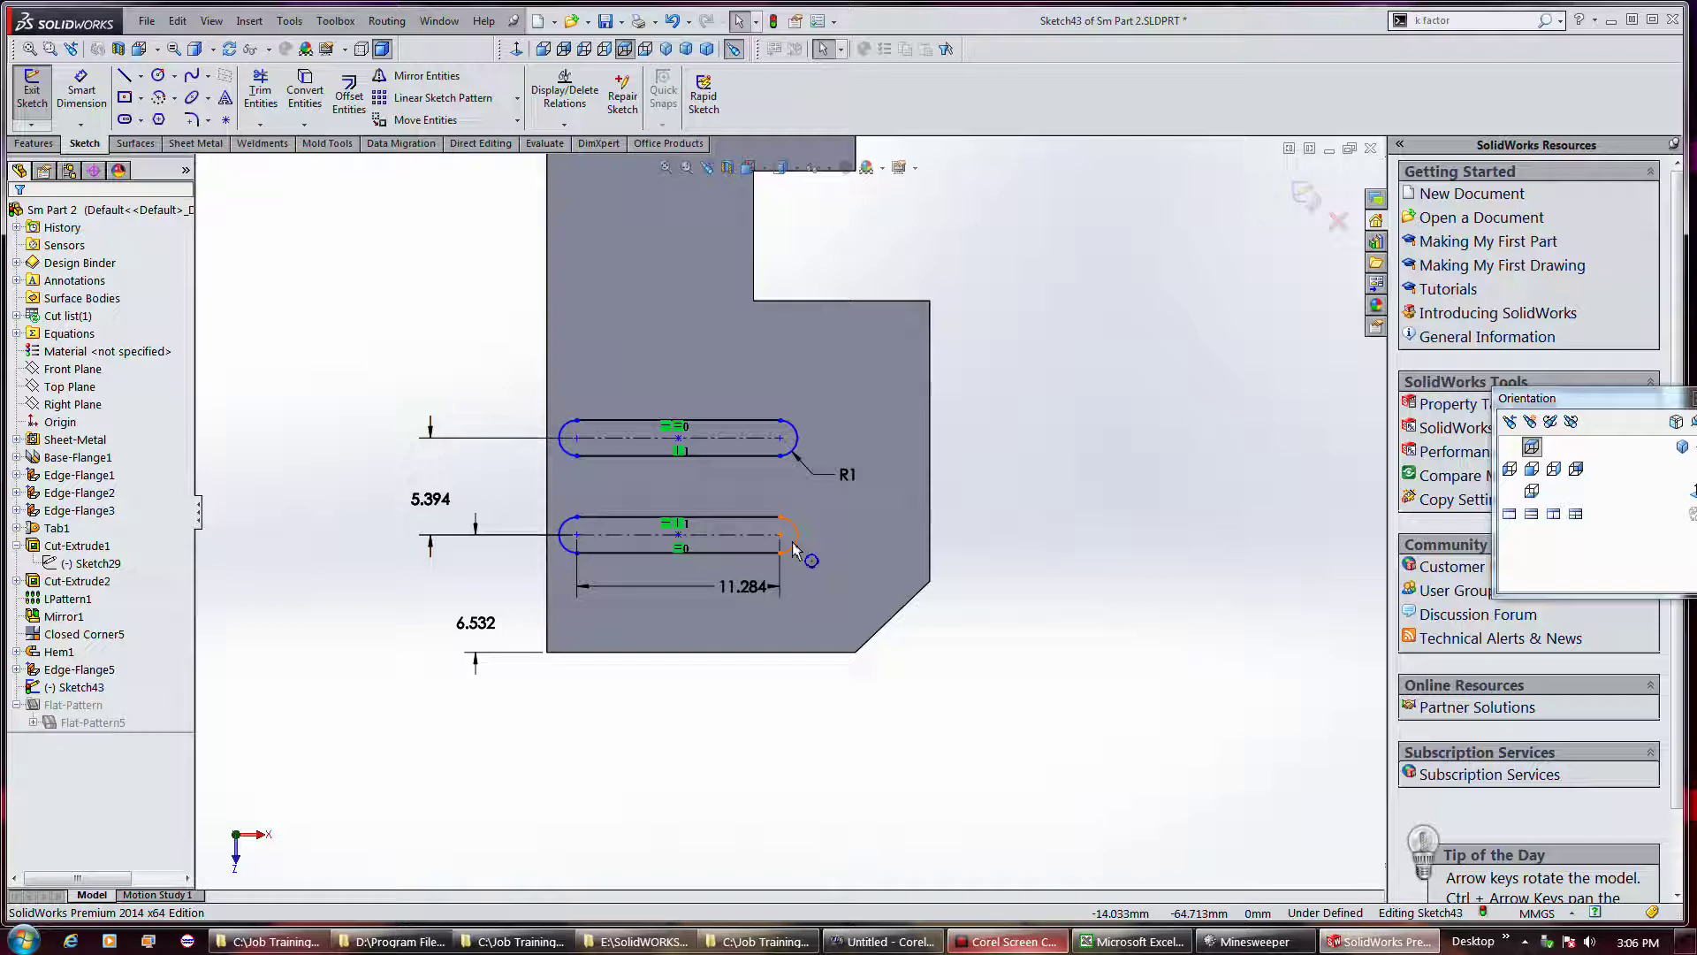
left_click(793, 547)
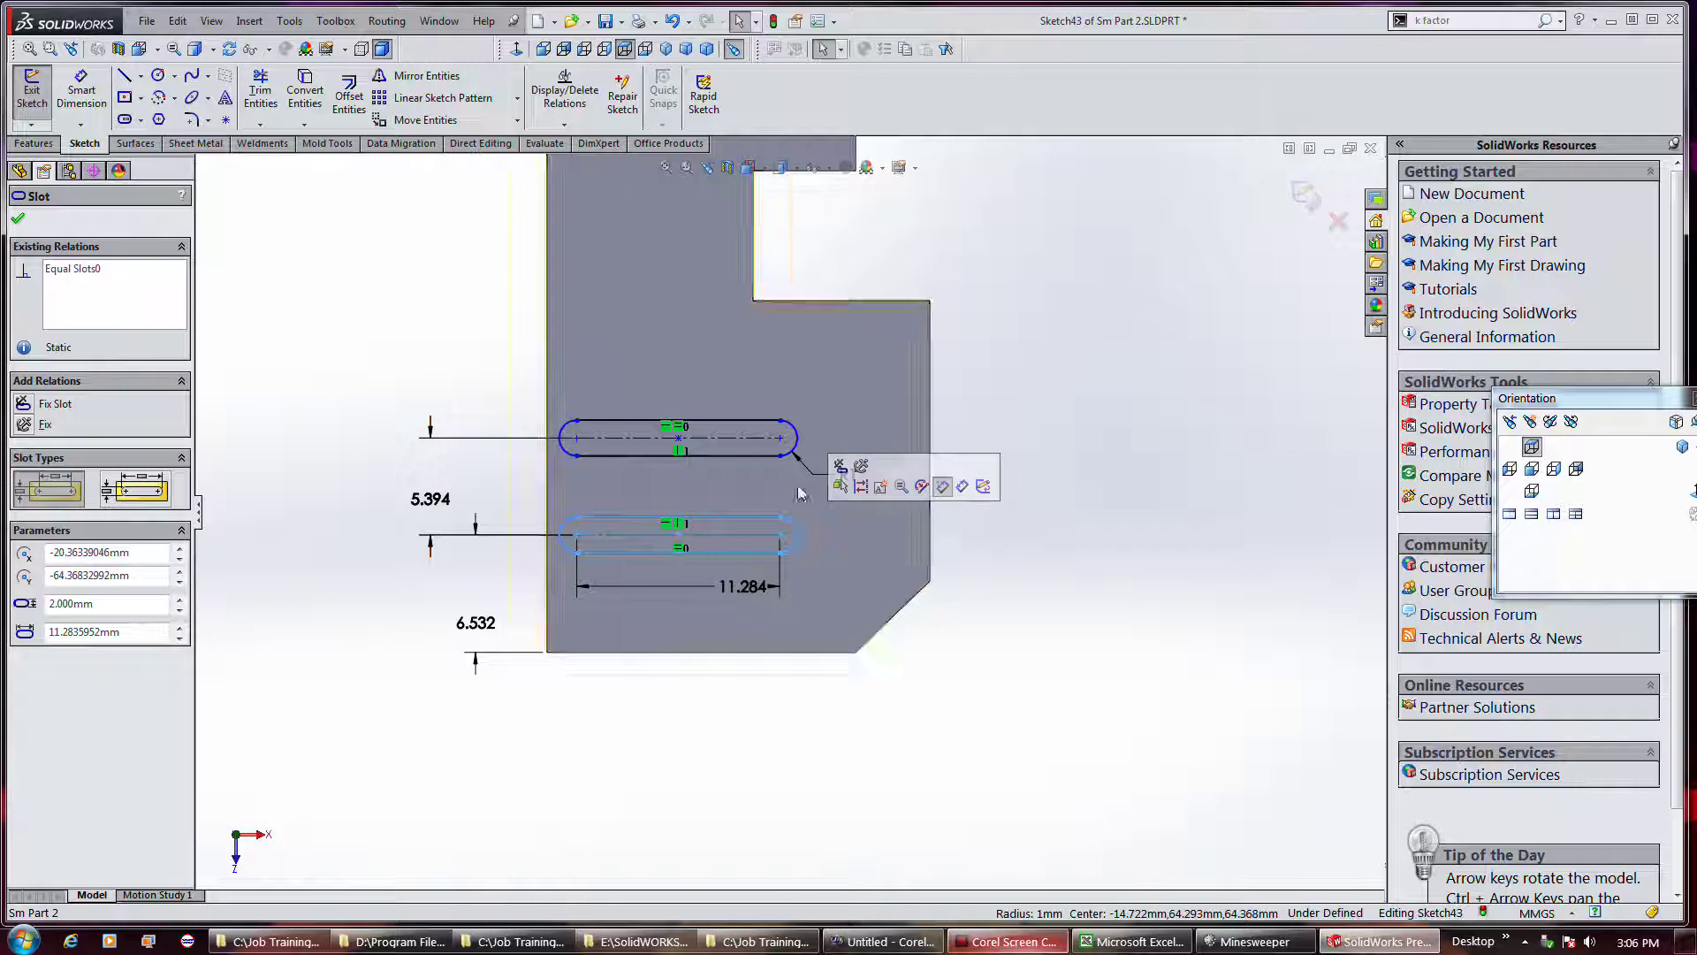
left_click(795, 454, "ctrl")
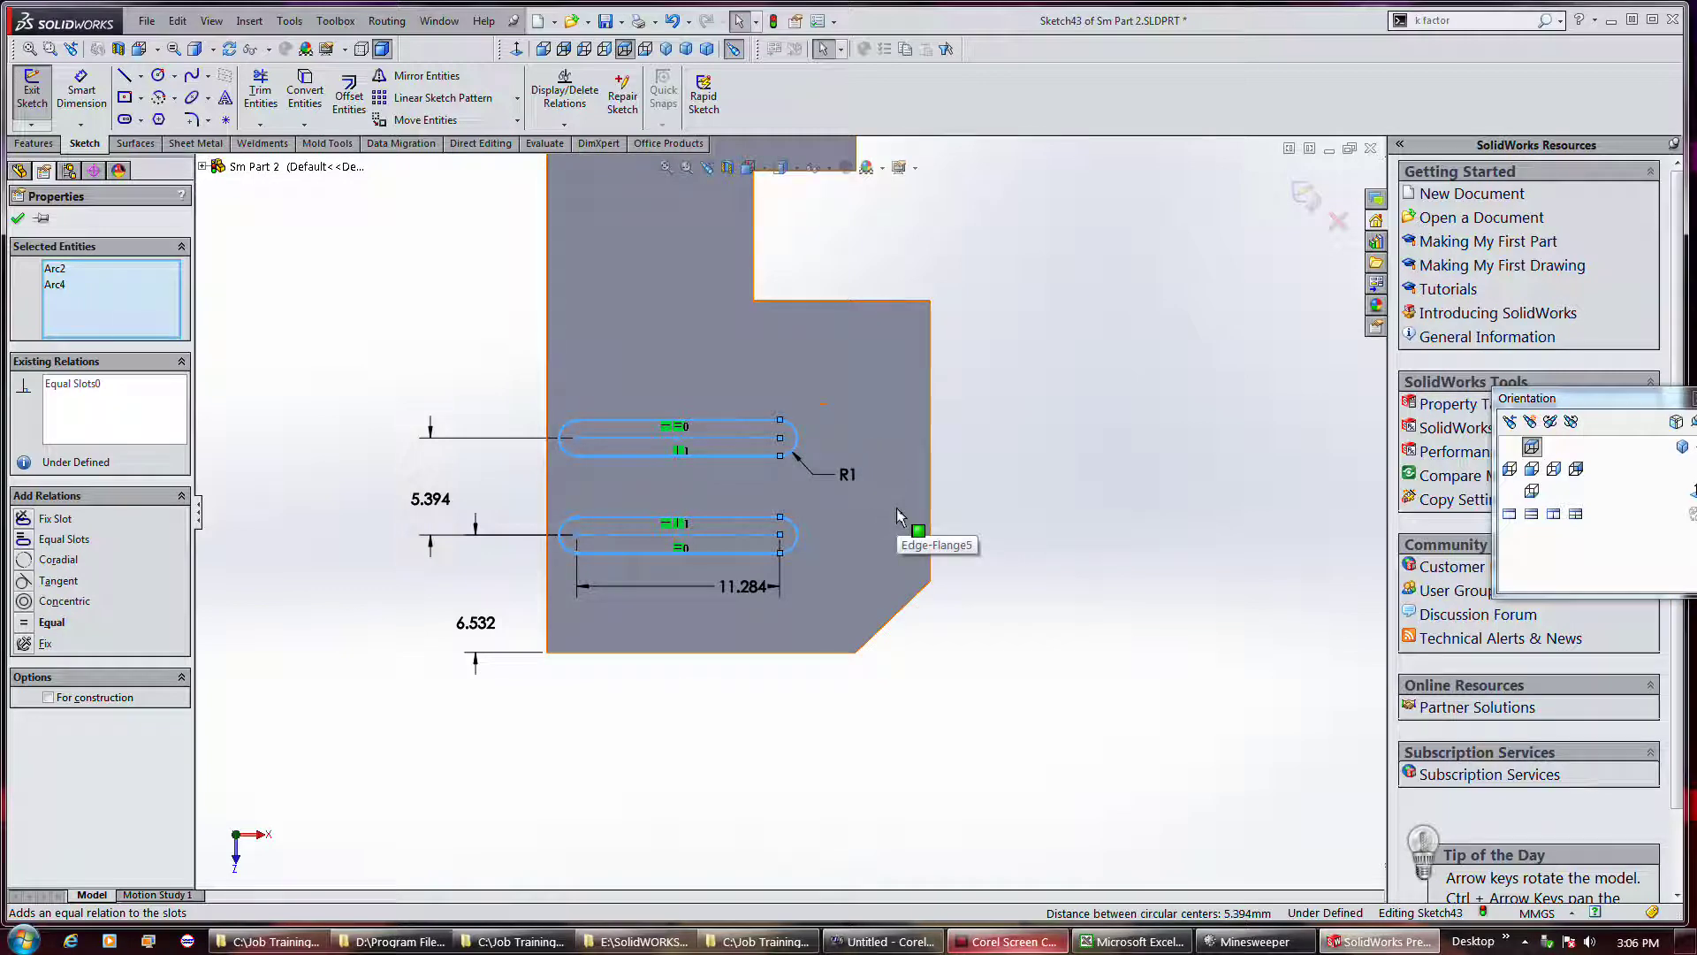
left_click(17, 220)
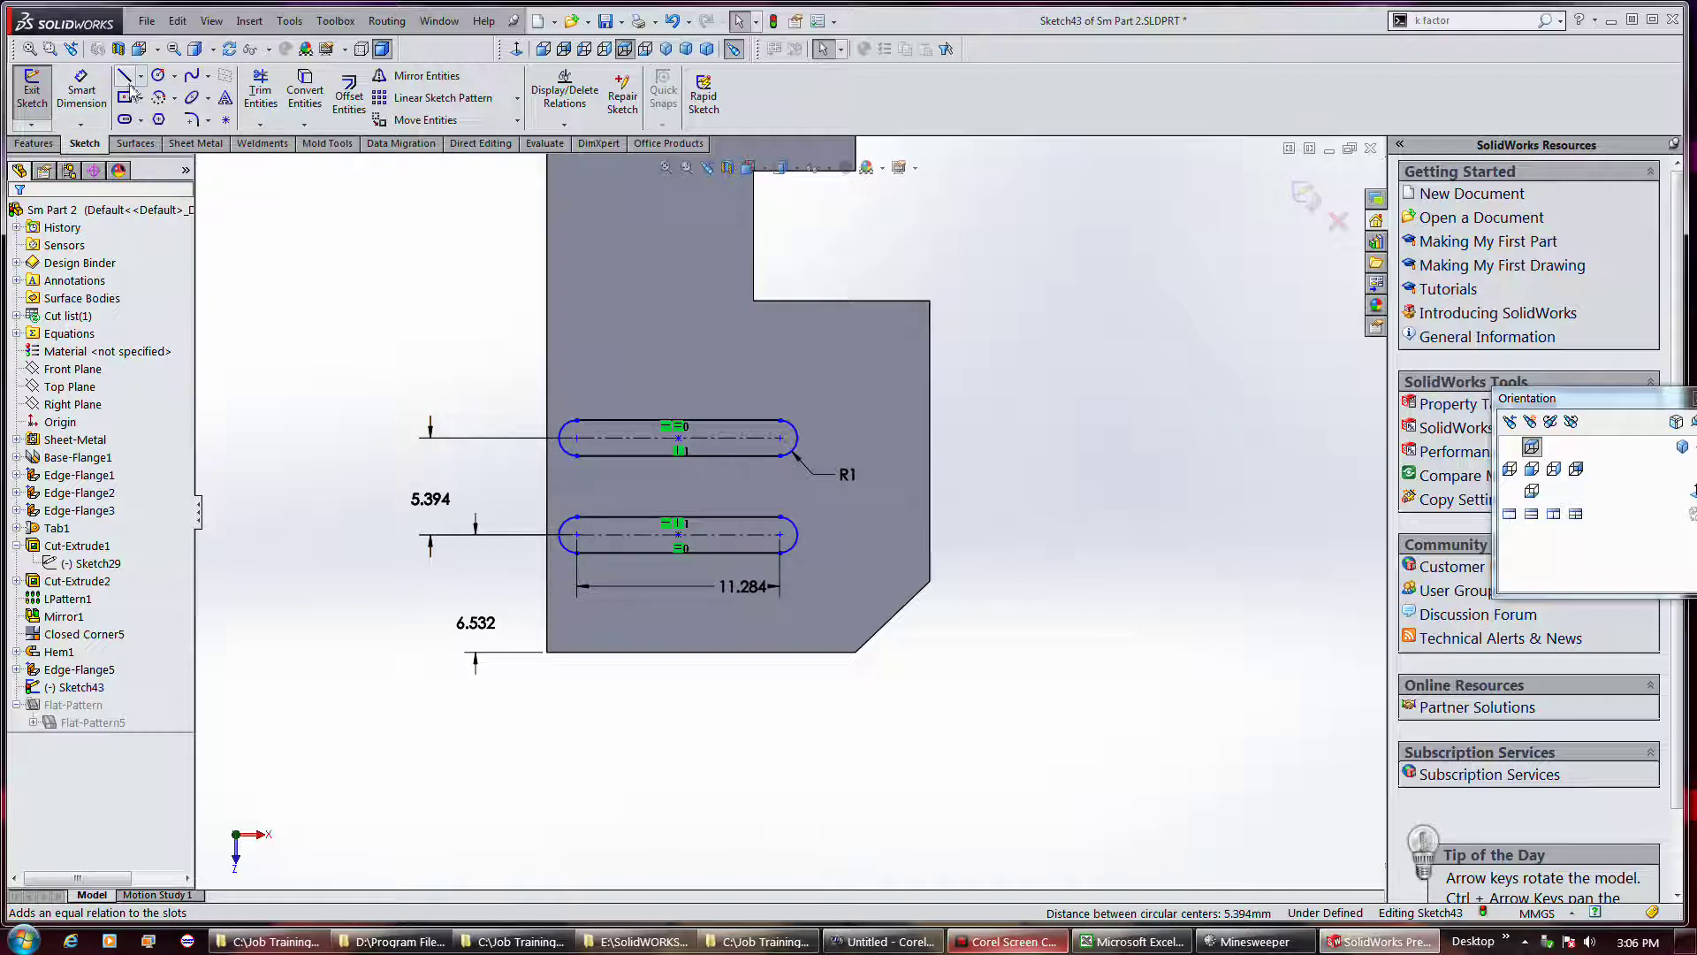
Dimension the lower slot's end 8.353 from the tab's right edge, fully defining Sketch43.
left_click(88, 111)
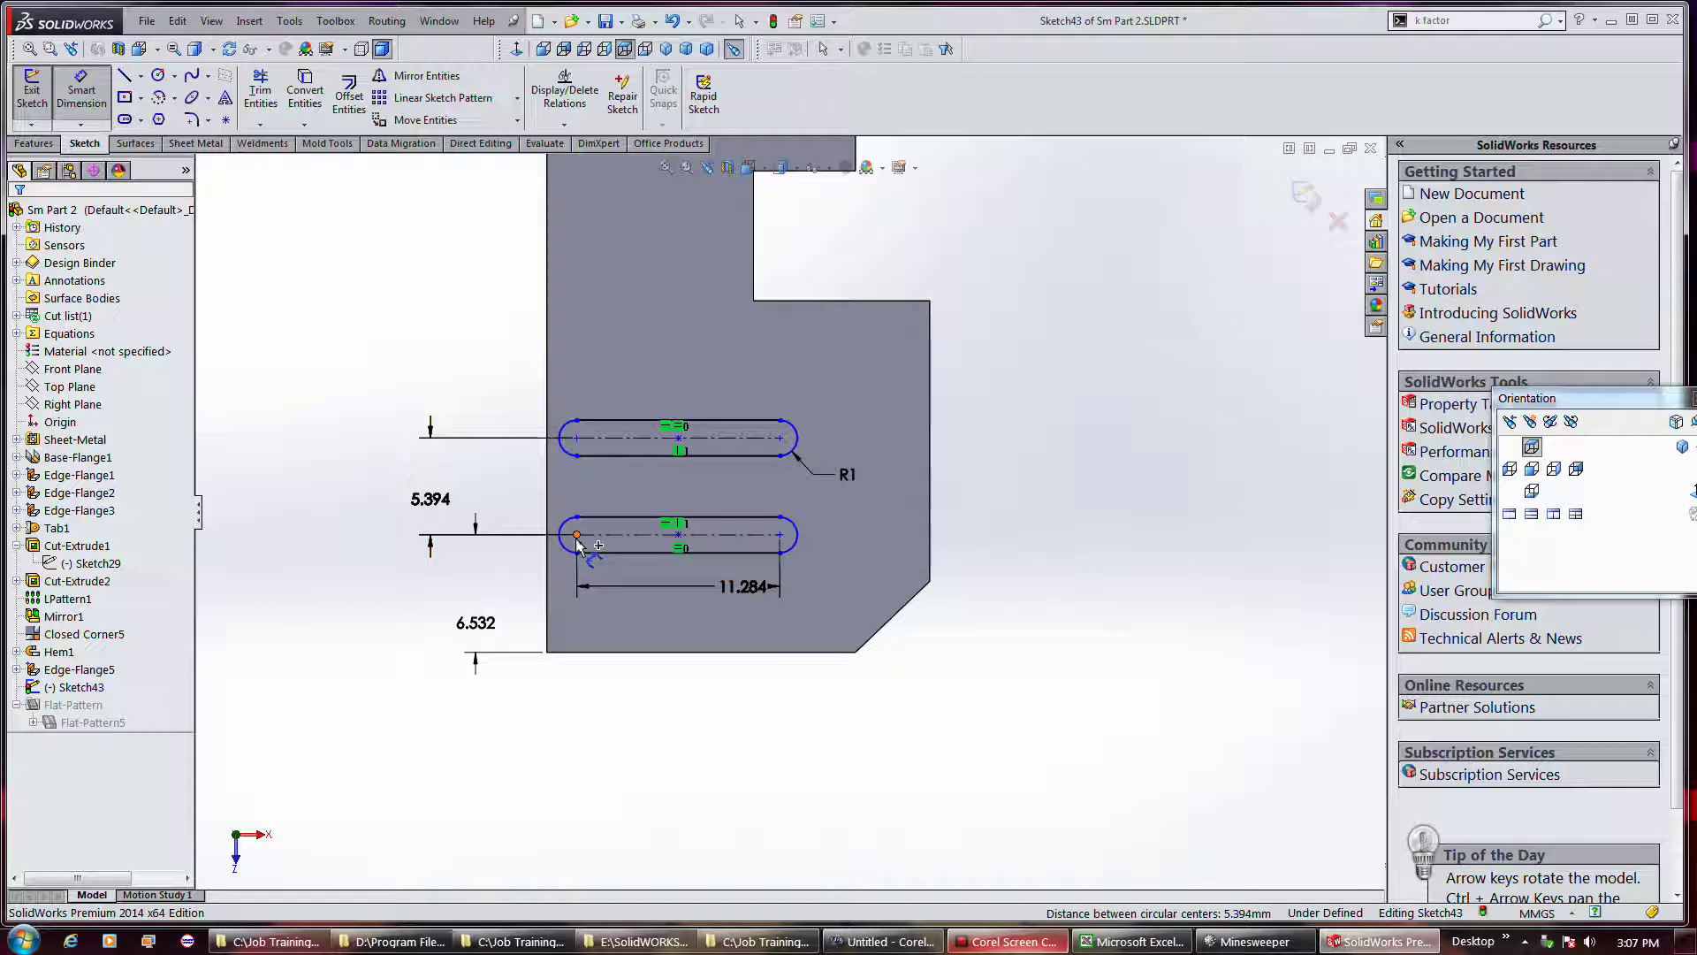
left_click(793, 541)
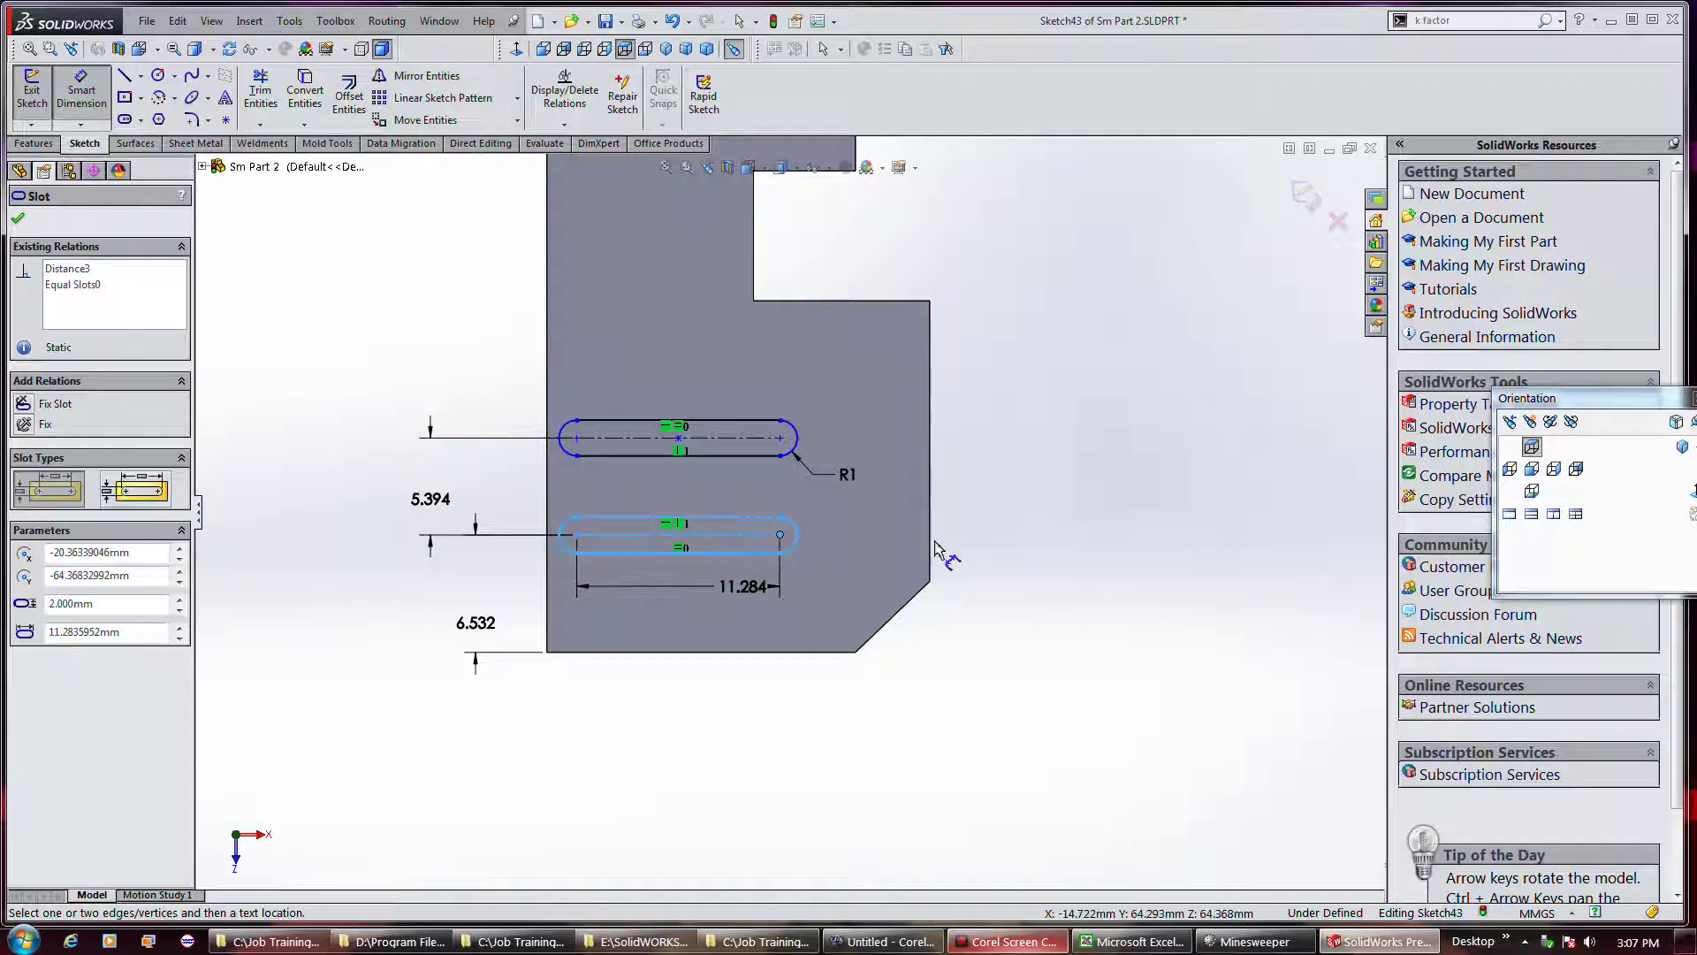
left_click(928, 550)
left_click(915, 682)
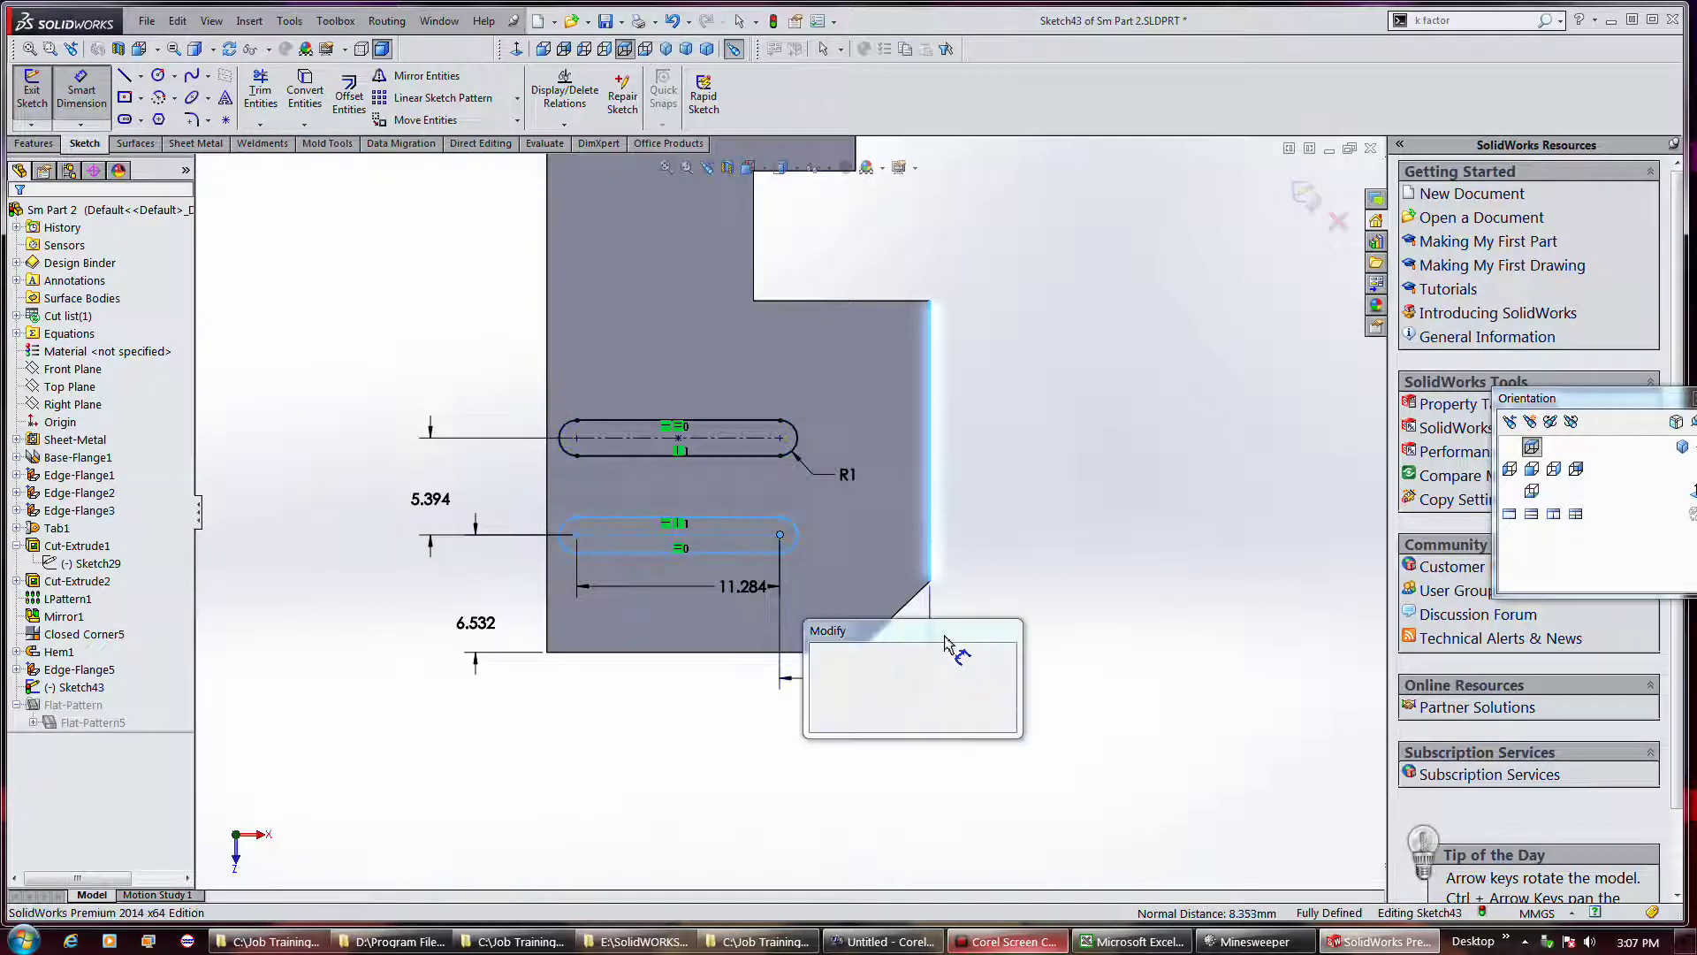
left_click(820, 655)
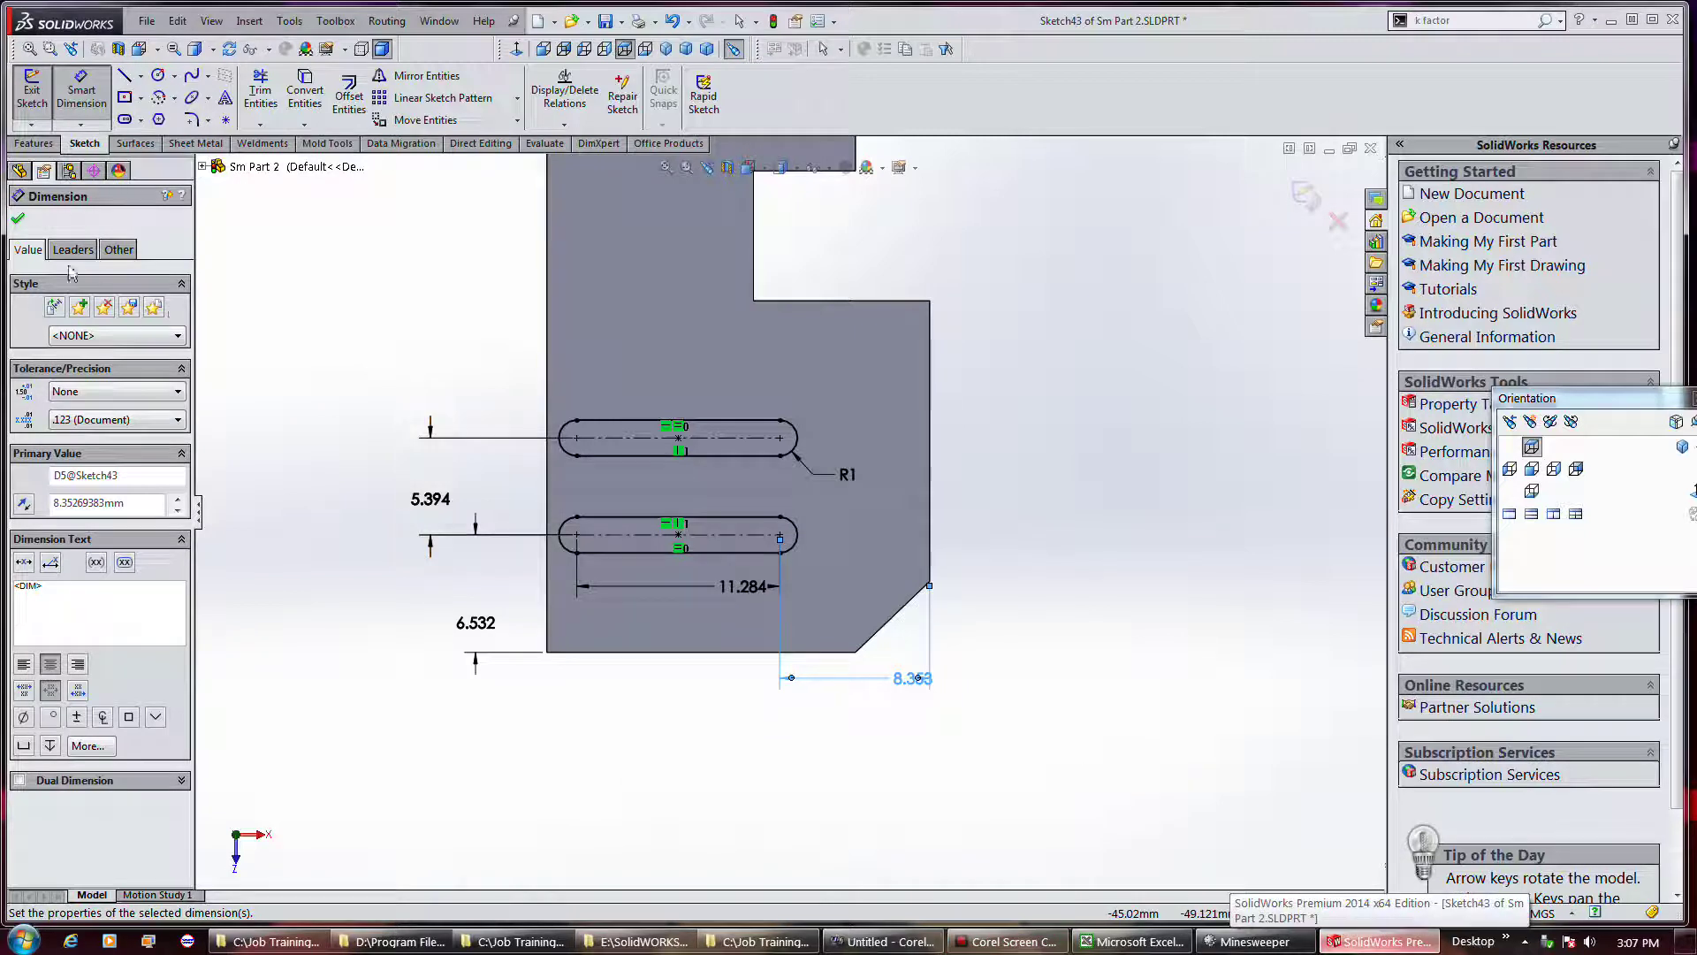
left_click(18, 218)
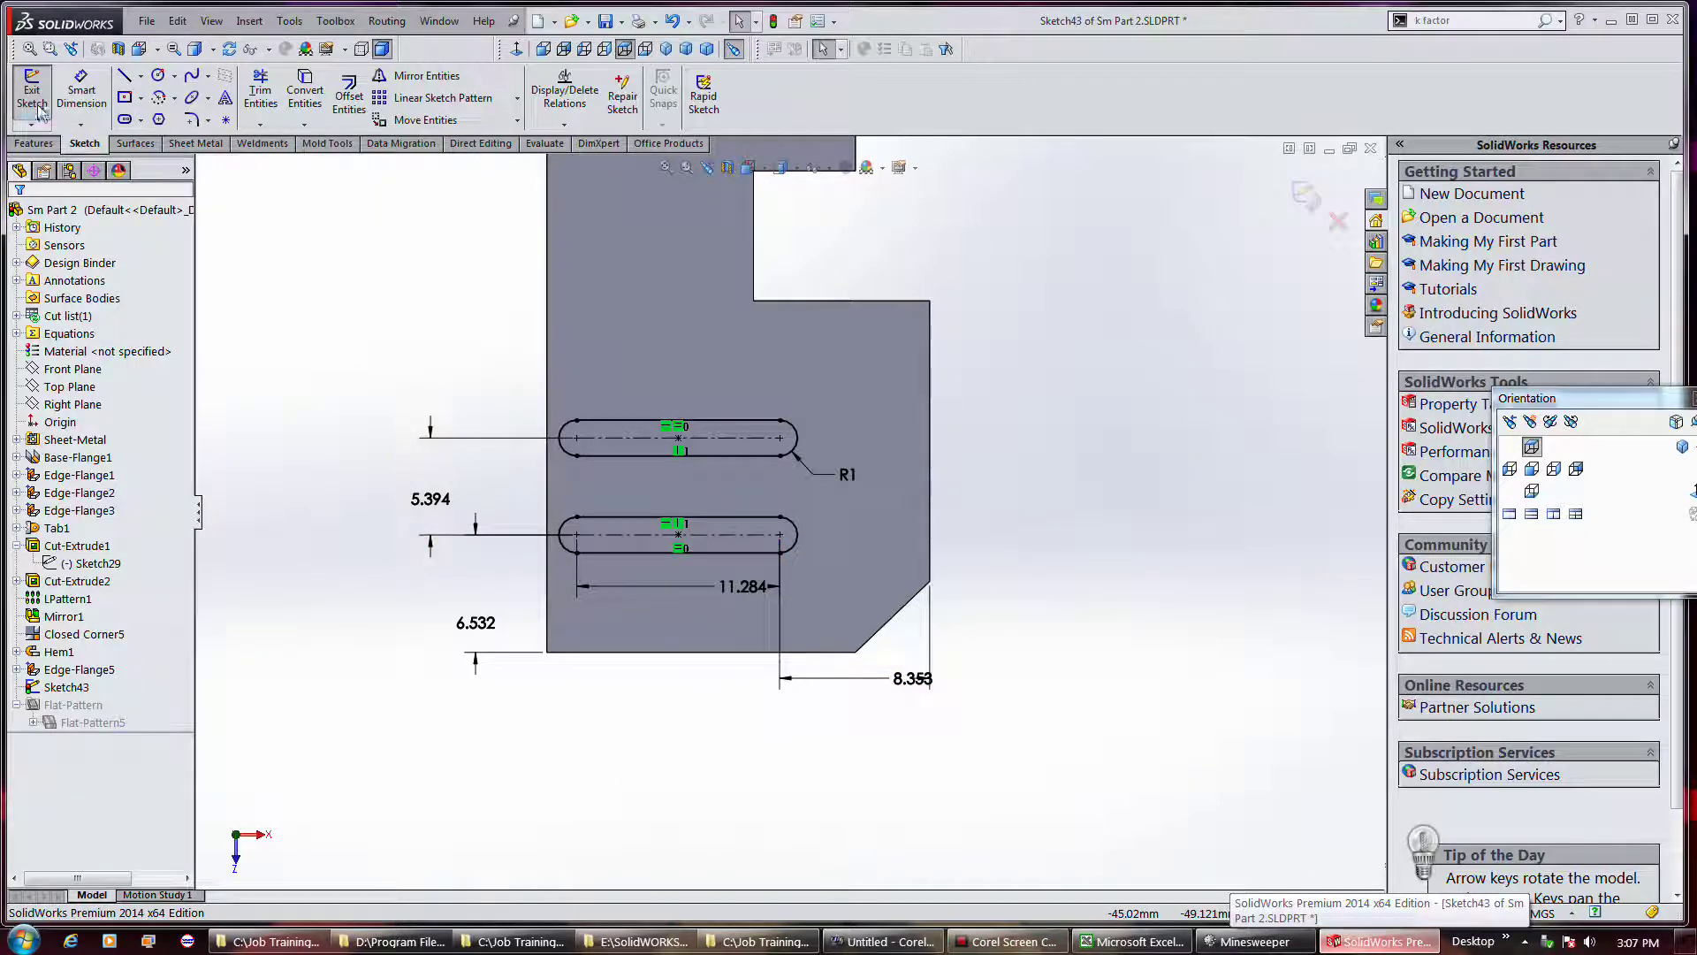
Cut both Sketch43 slot contours through the tab with a sheet-metal Extruded Cut, Cut-Extrude3.
left_click(34, 100)
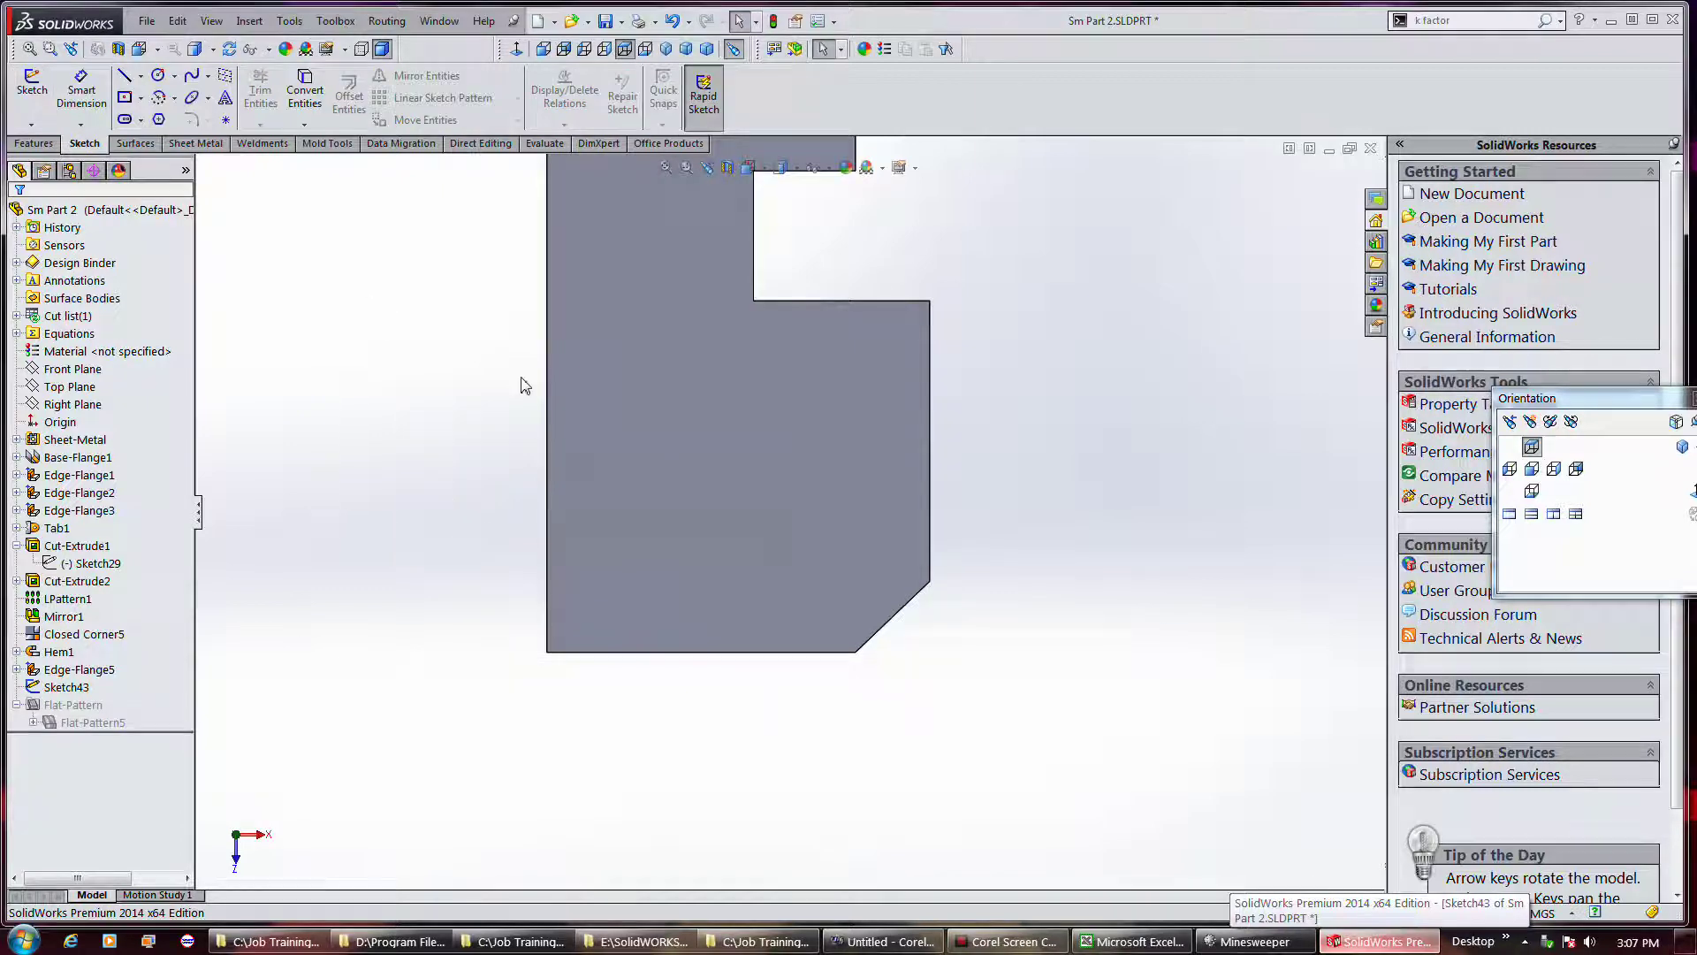
left_click(669, 420)
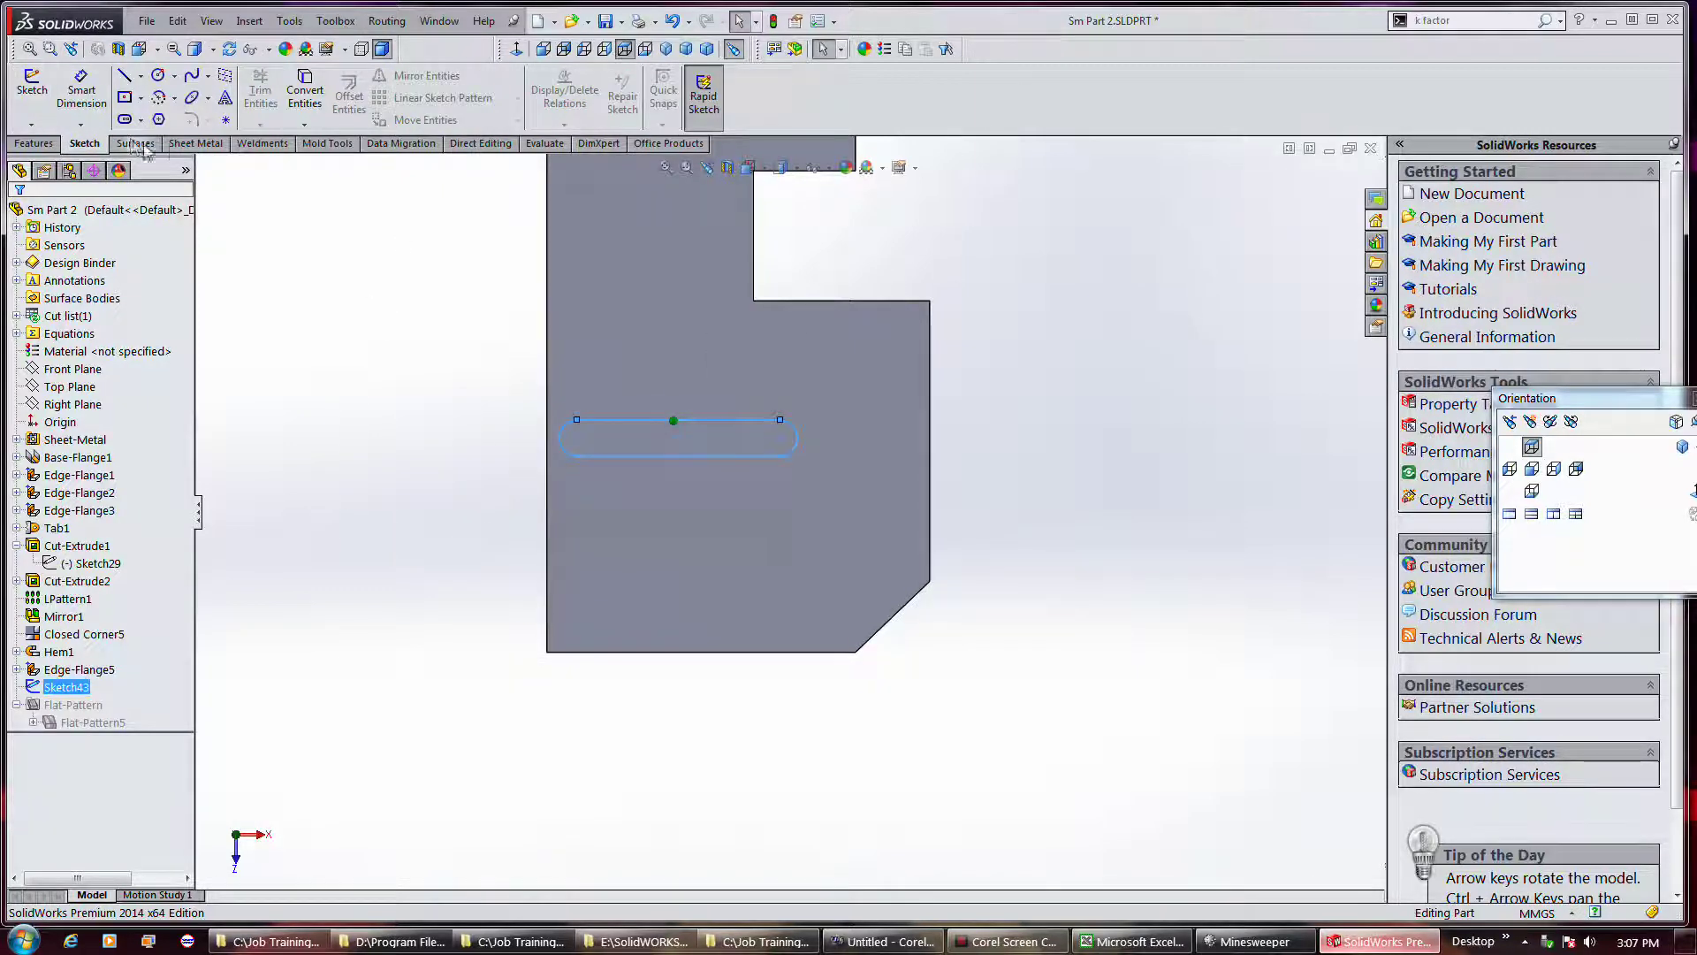
left_click(195, 144)
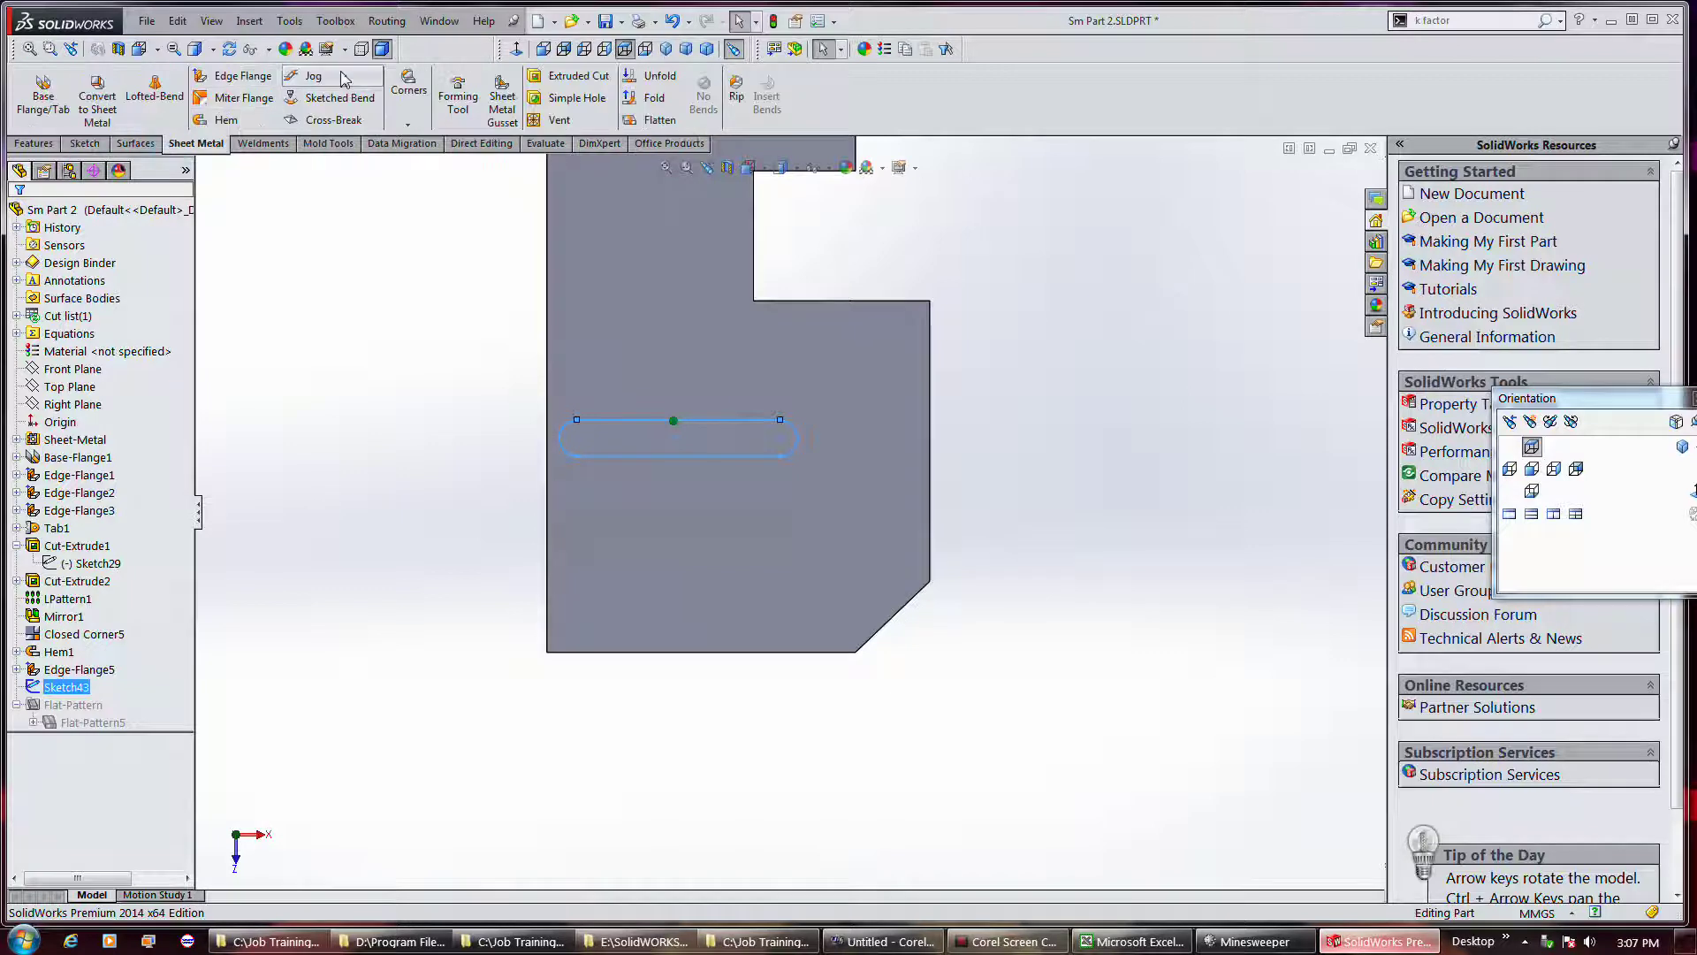
left_click(534, 79)
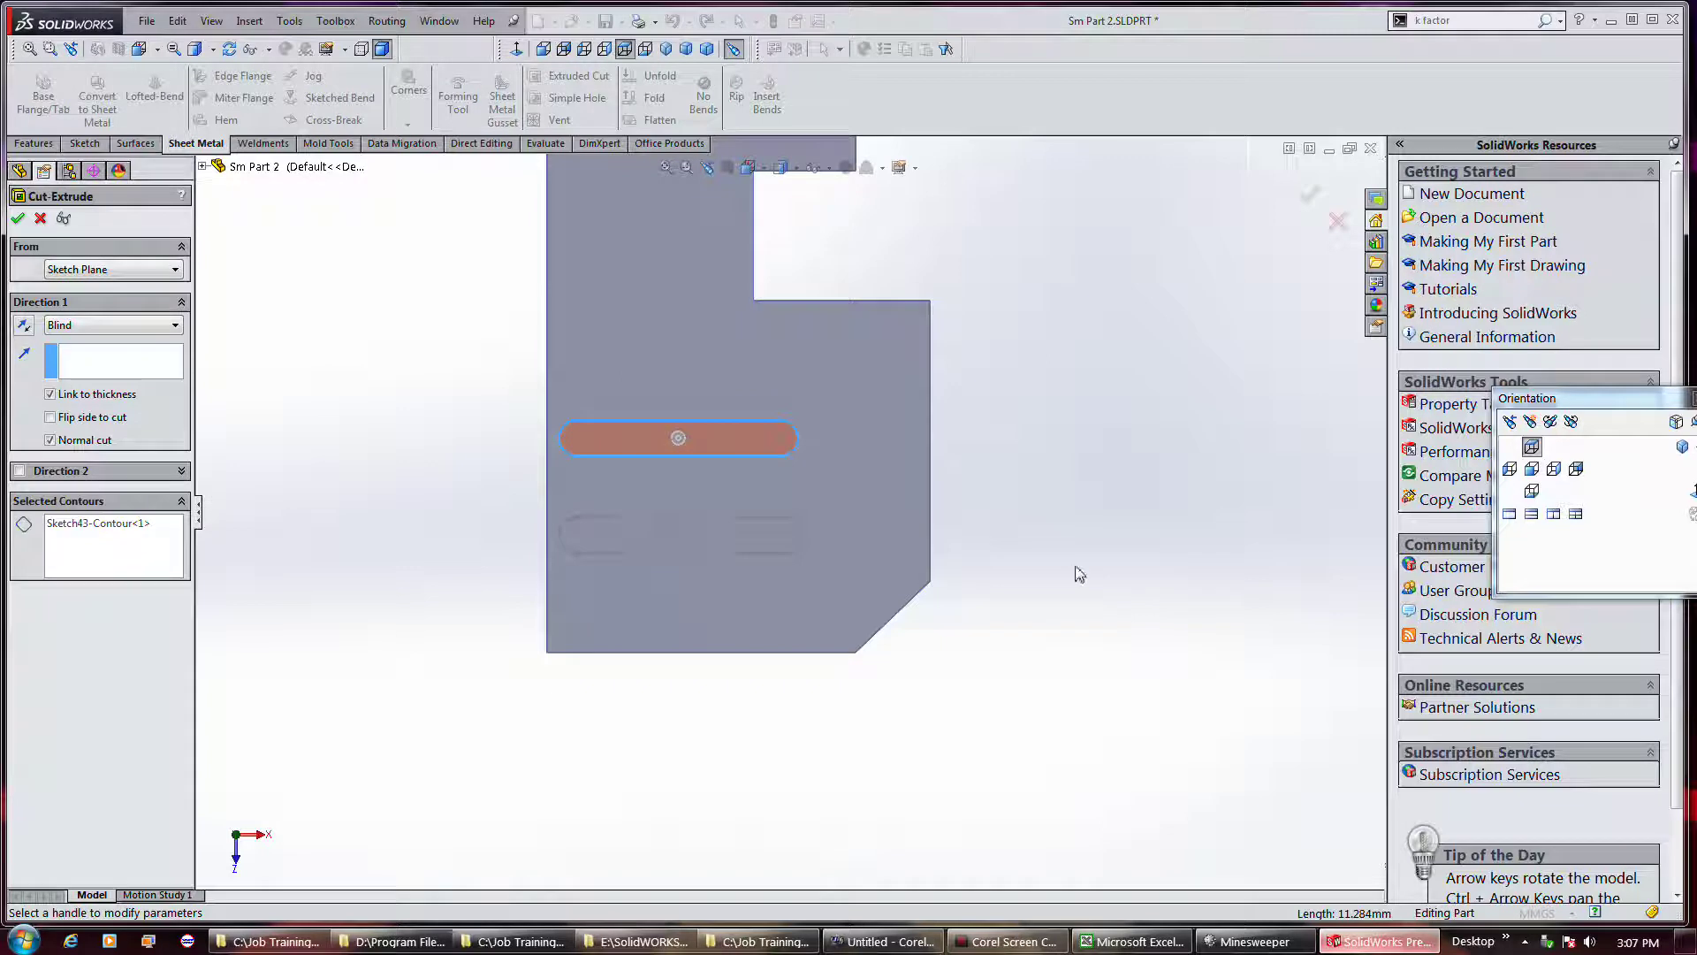
mouse_move(1050, 553)
middle_mouse_down()
mouse_move(1094, 458)
mouse_move(1038, 496)
middle_mouse_up()
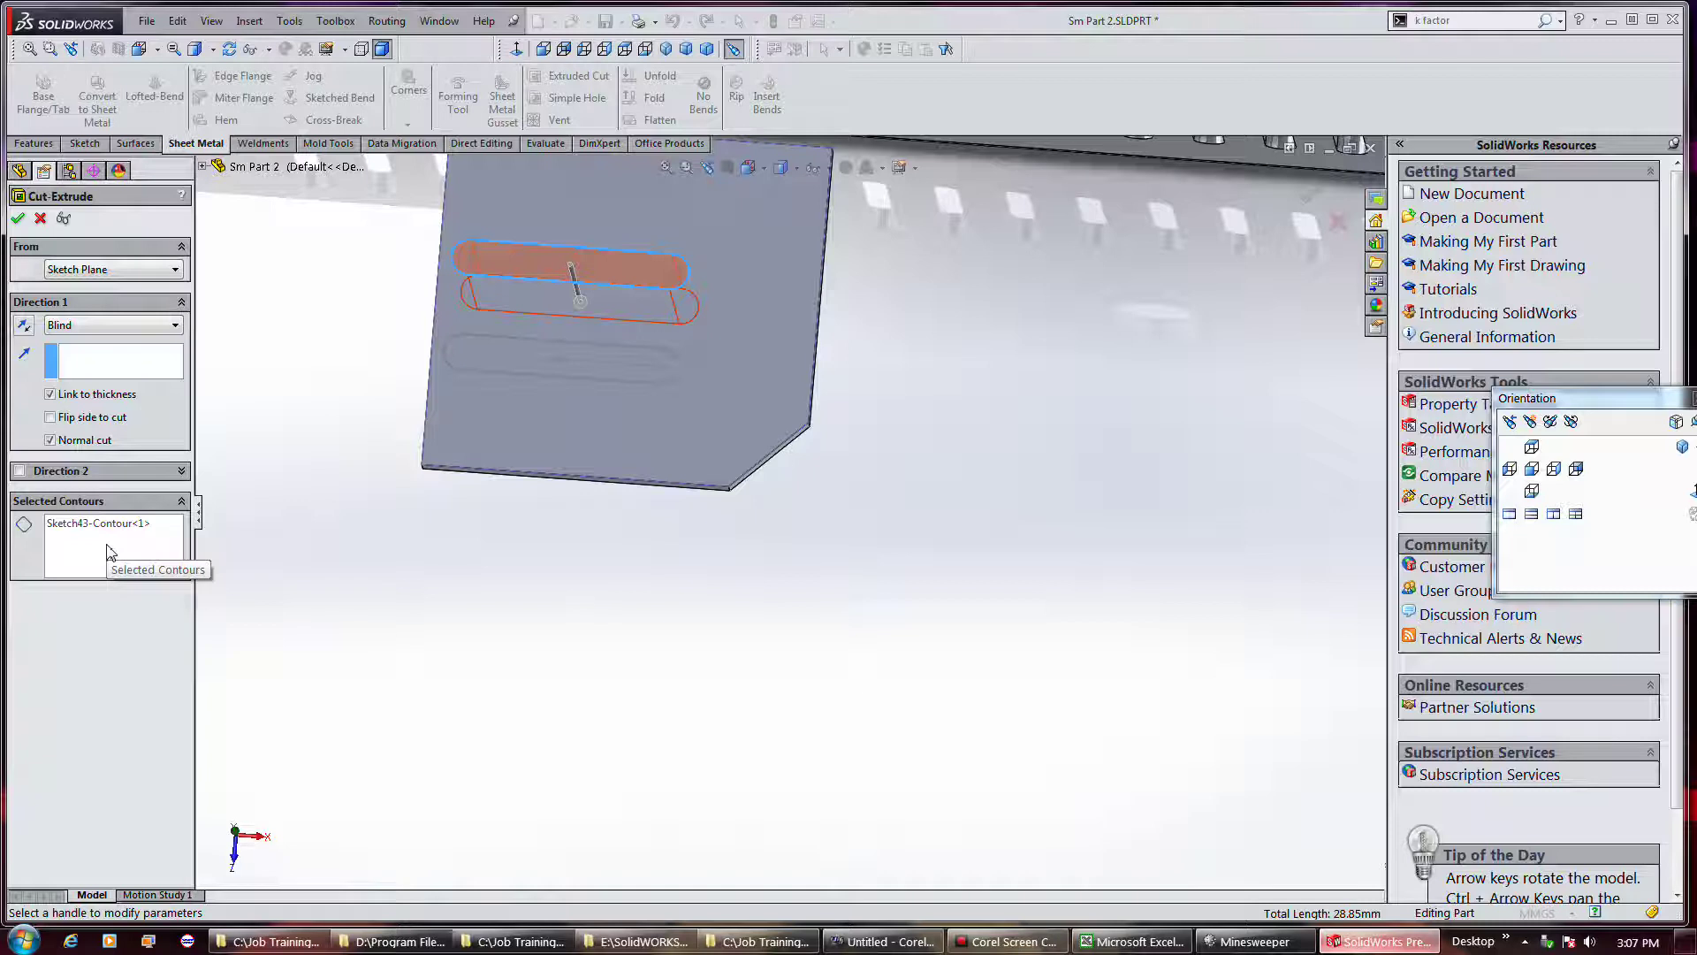
left_click(110, 552)
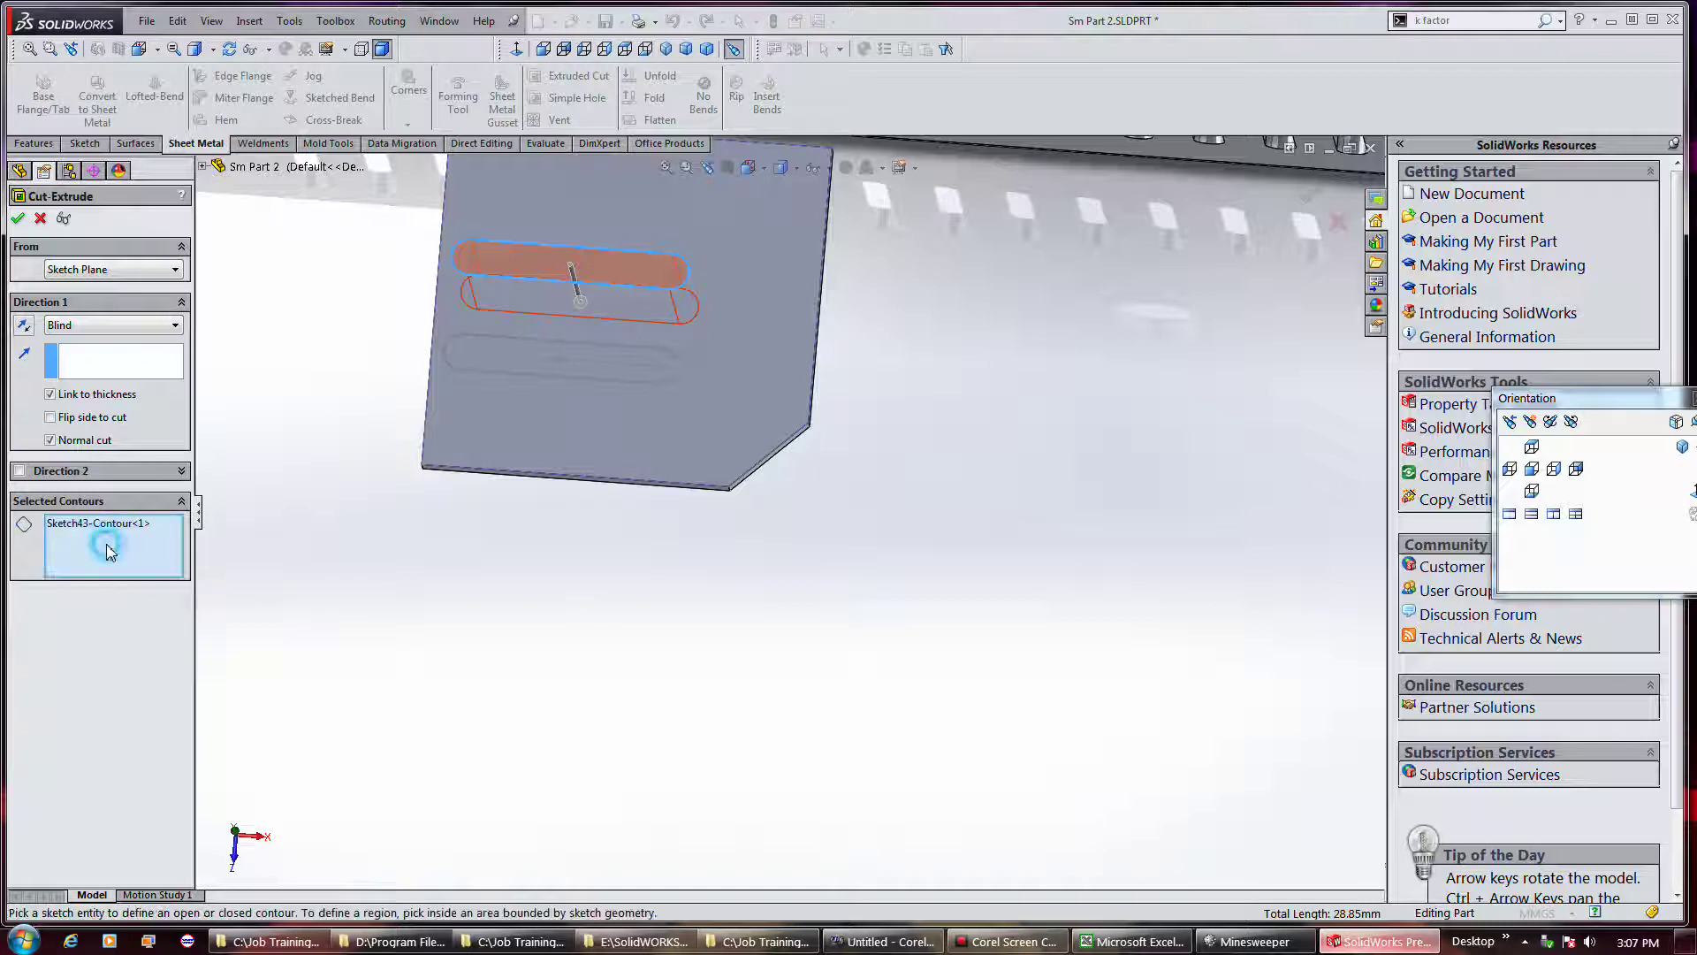
left_click(525, 349)
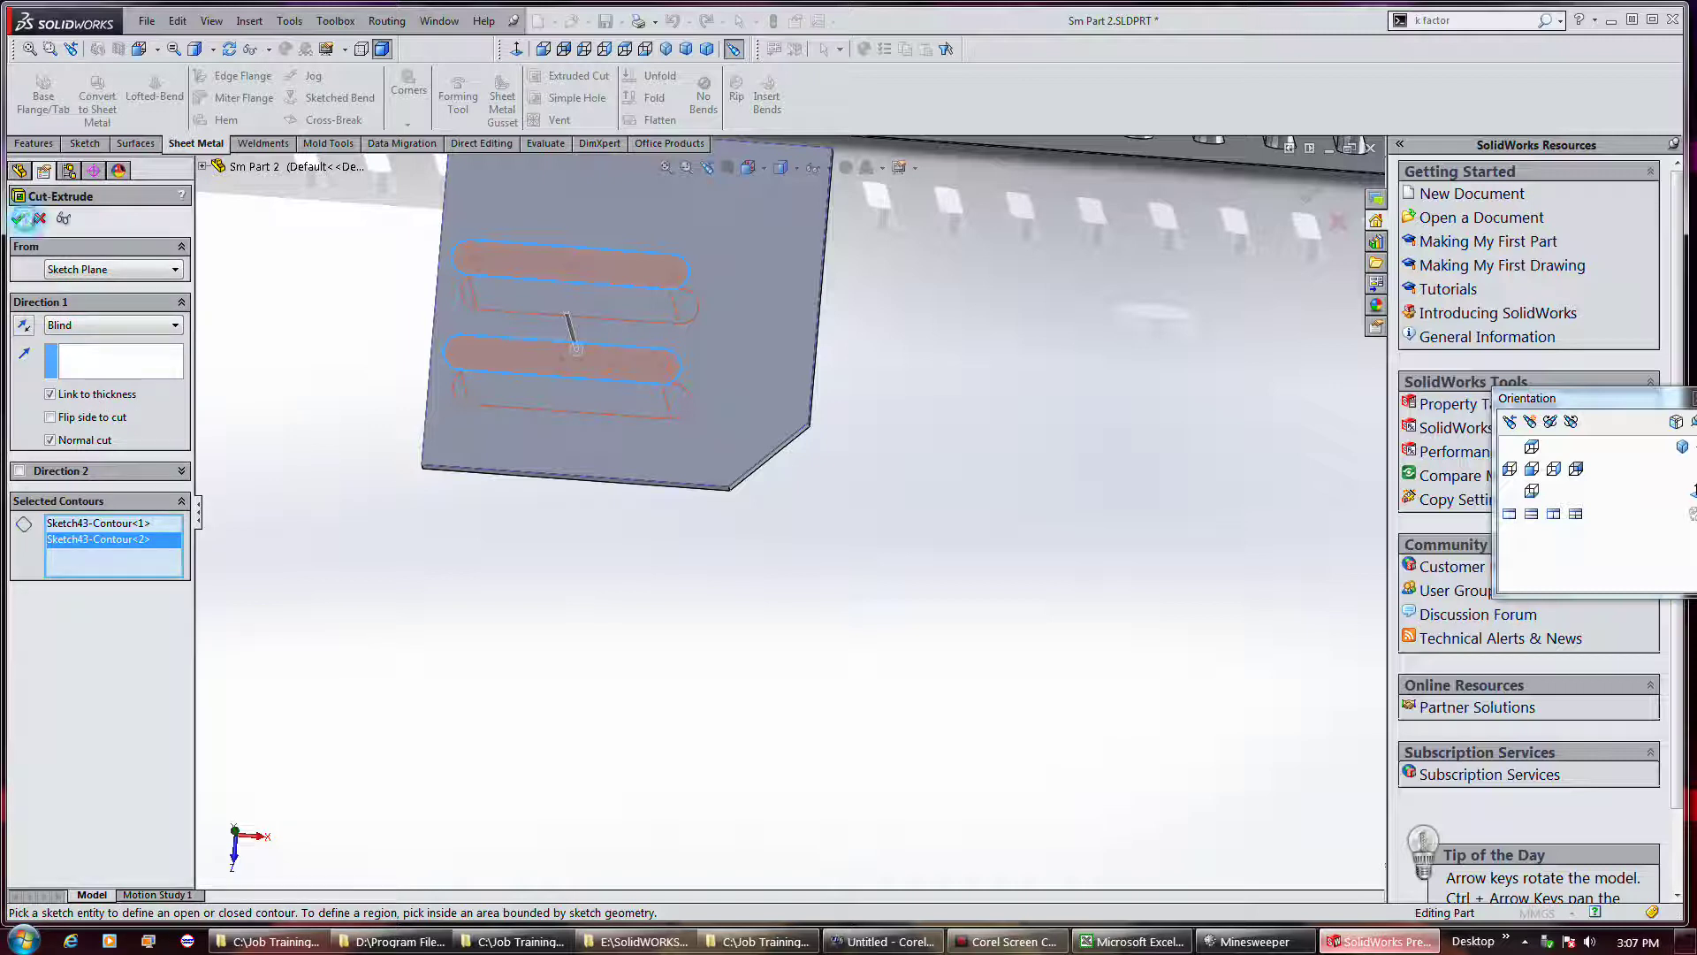
key("Return")
mouse_move(720, 546)
middle_mouse_down()
mouse_move(791, 598)
mouse_move(474, 474)
middle_mouse_up()
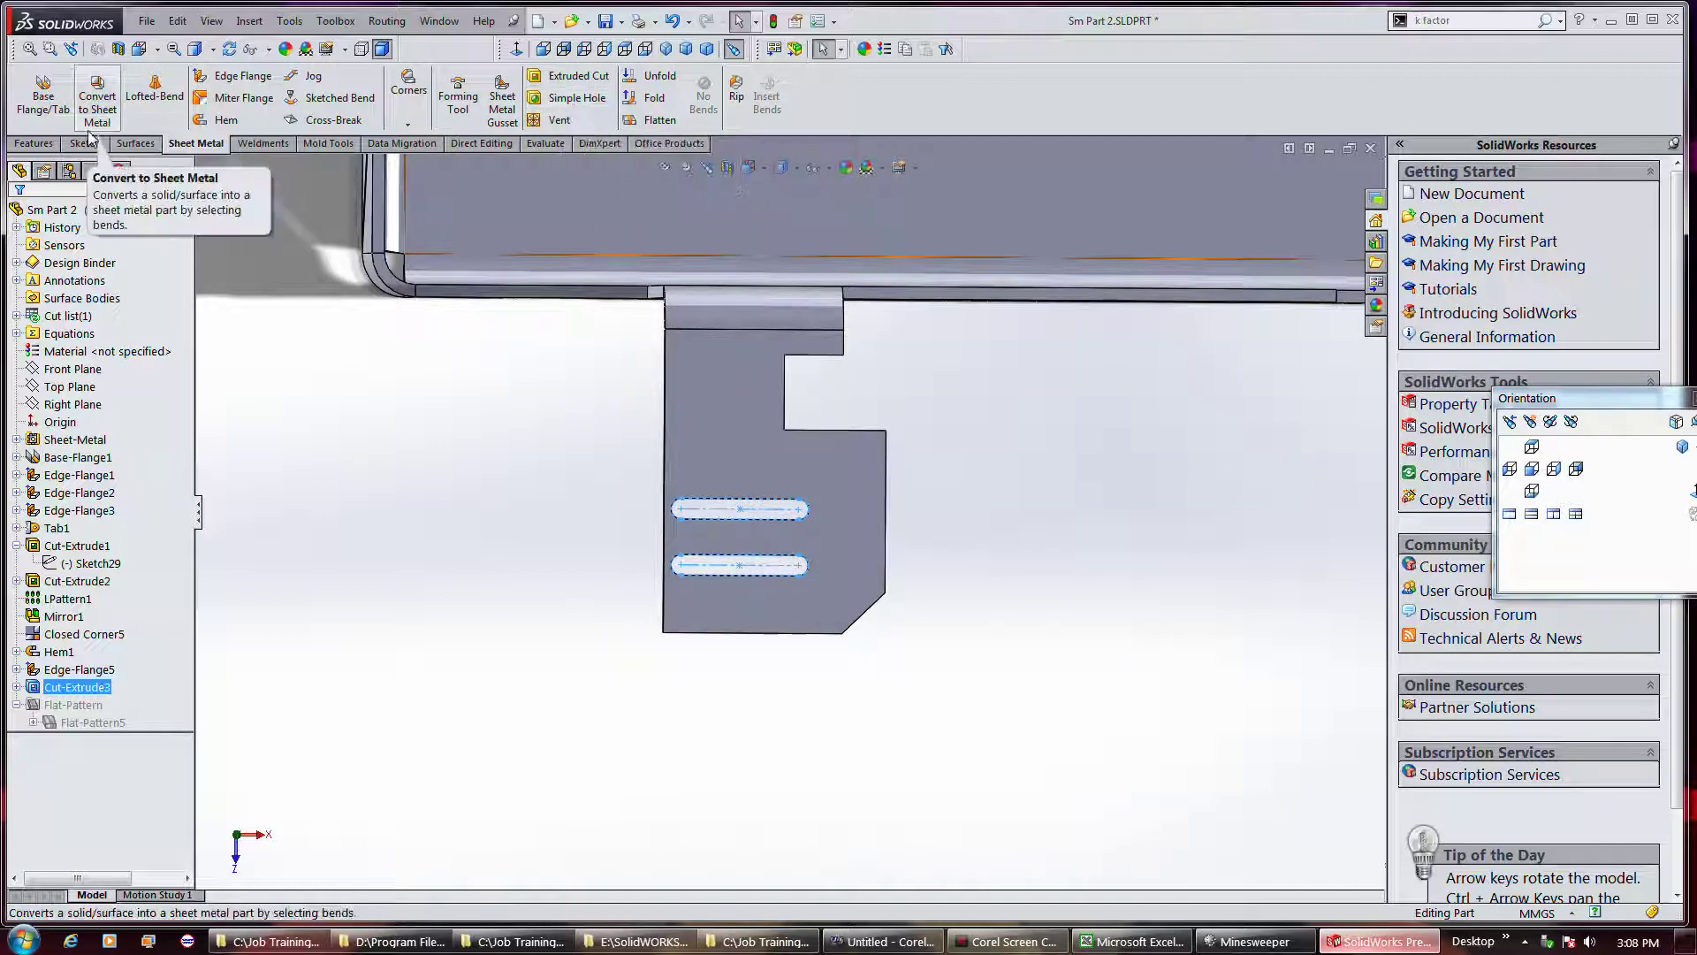
Set up a Hole Wizard countersink for a #8 Flat Head Screw (82), Normal fit, Through All.
left_click(34, 143)
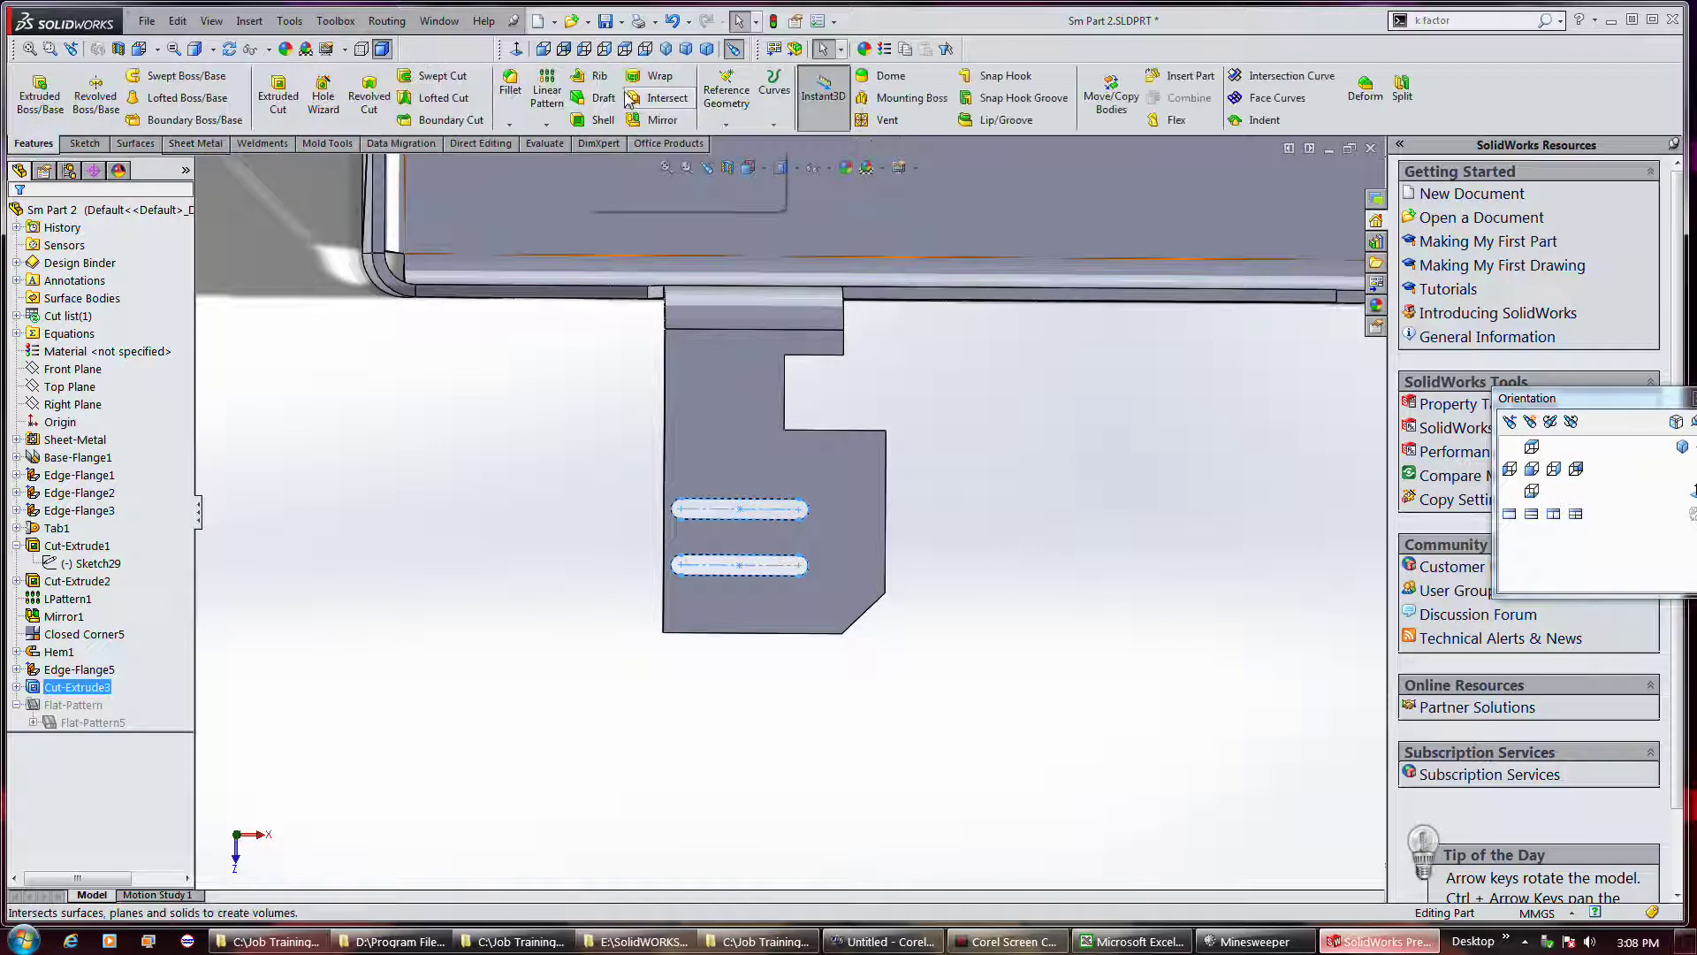
left_click(324, 97)
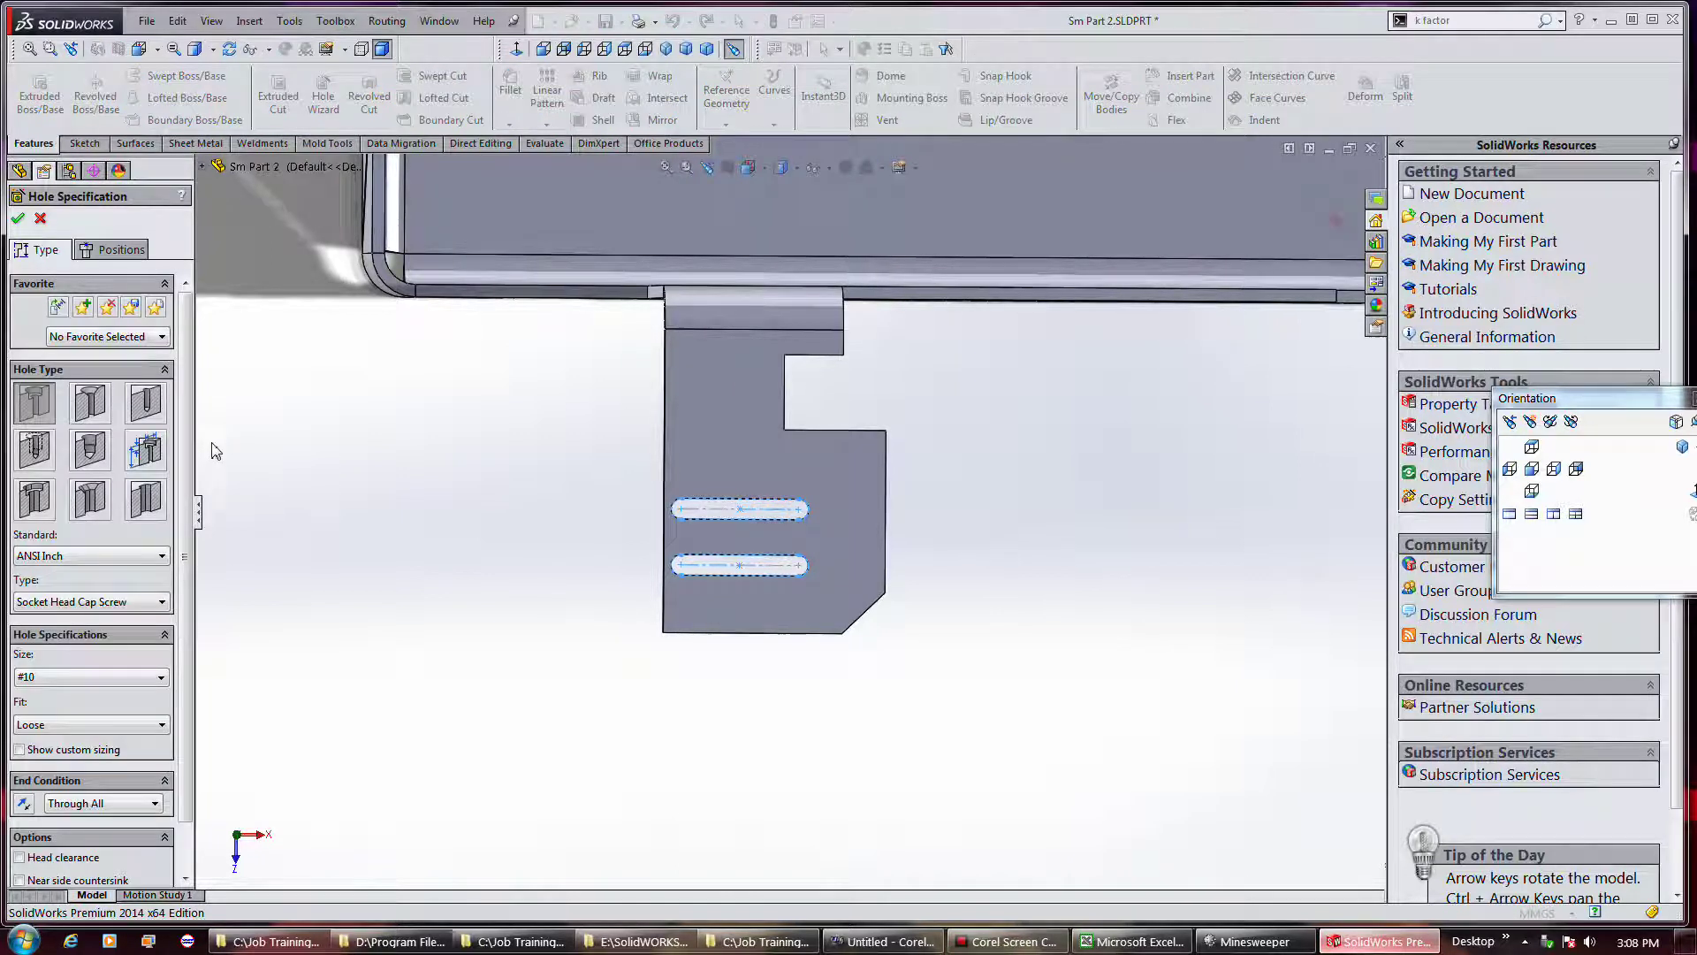
left_click(92, 405)
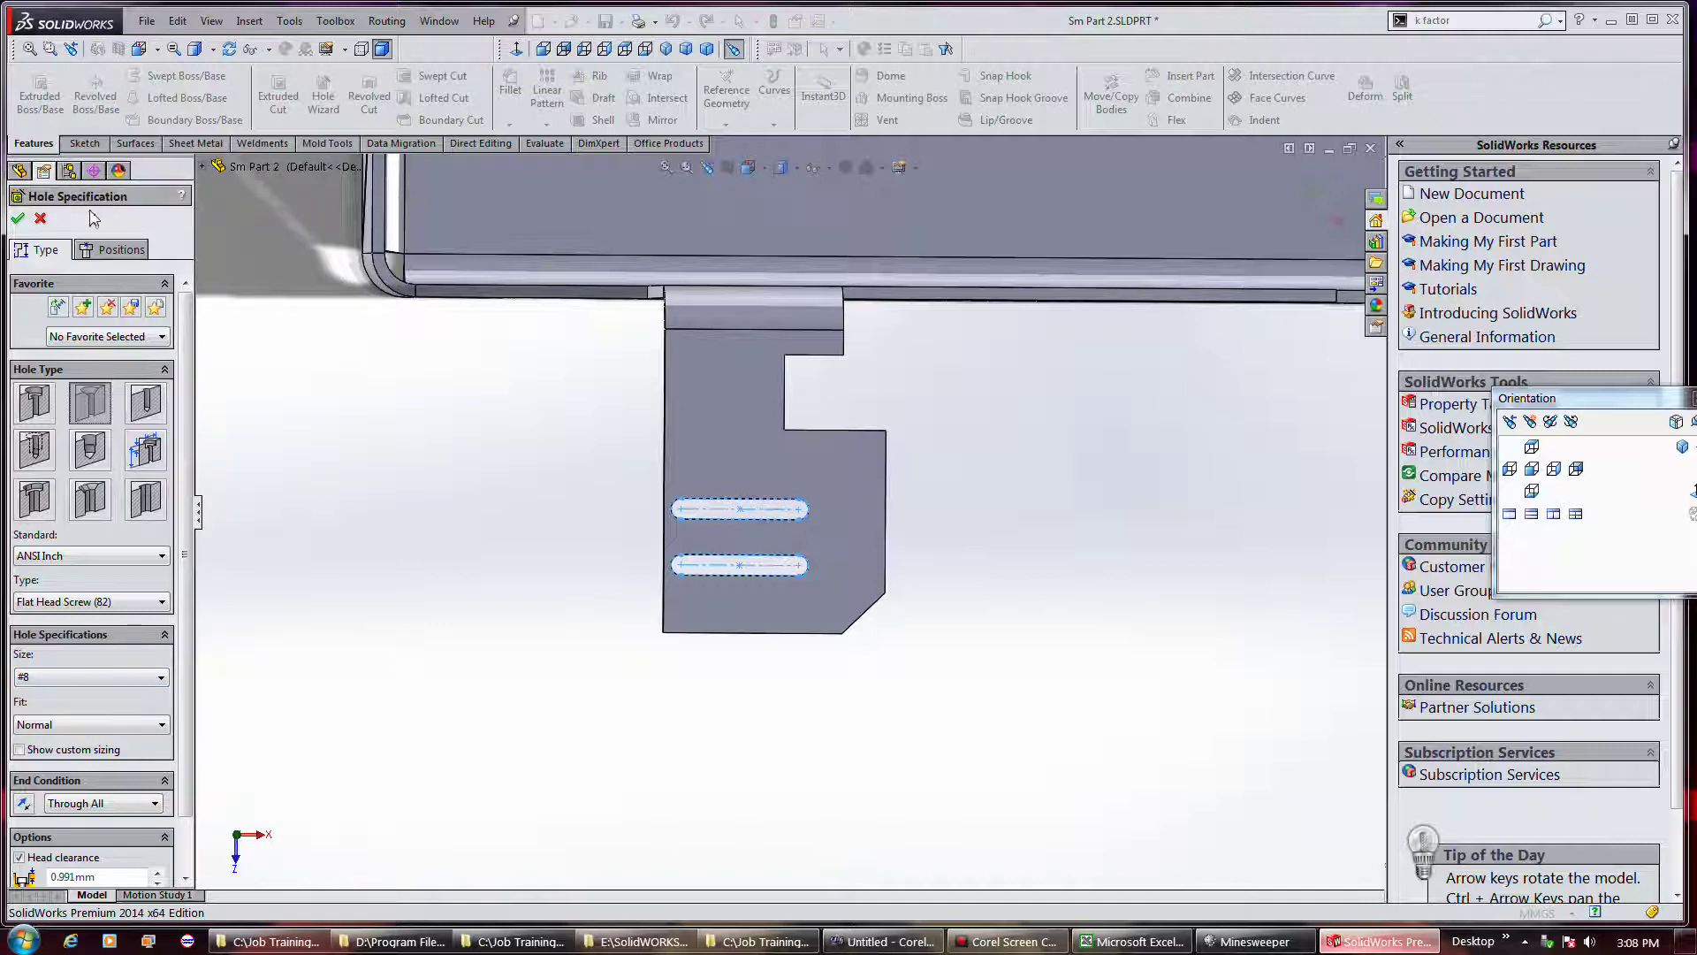
left_click(112, 250)
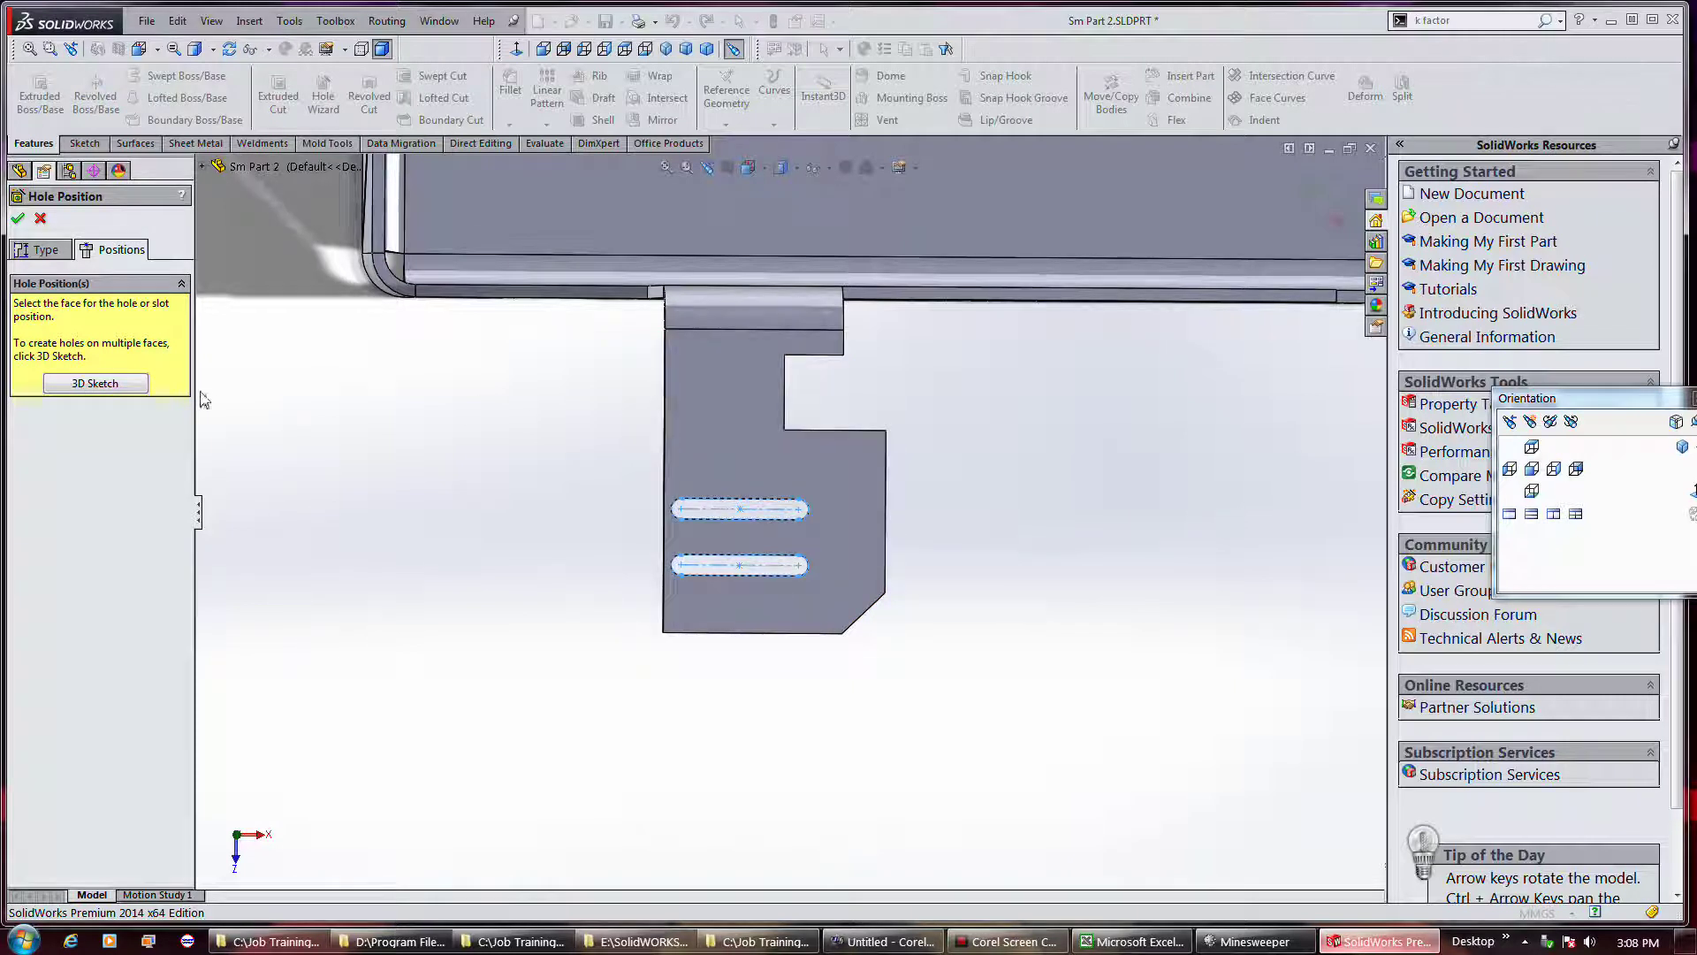
Place the hole centre on the tab and dimension it 5.877 from the left edge.
left_click(738, 444)
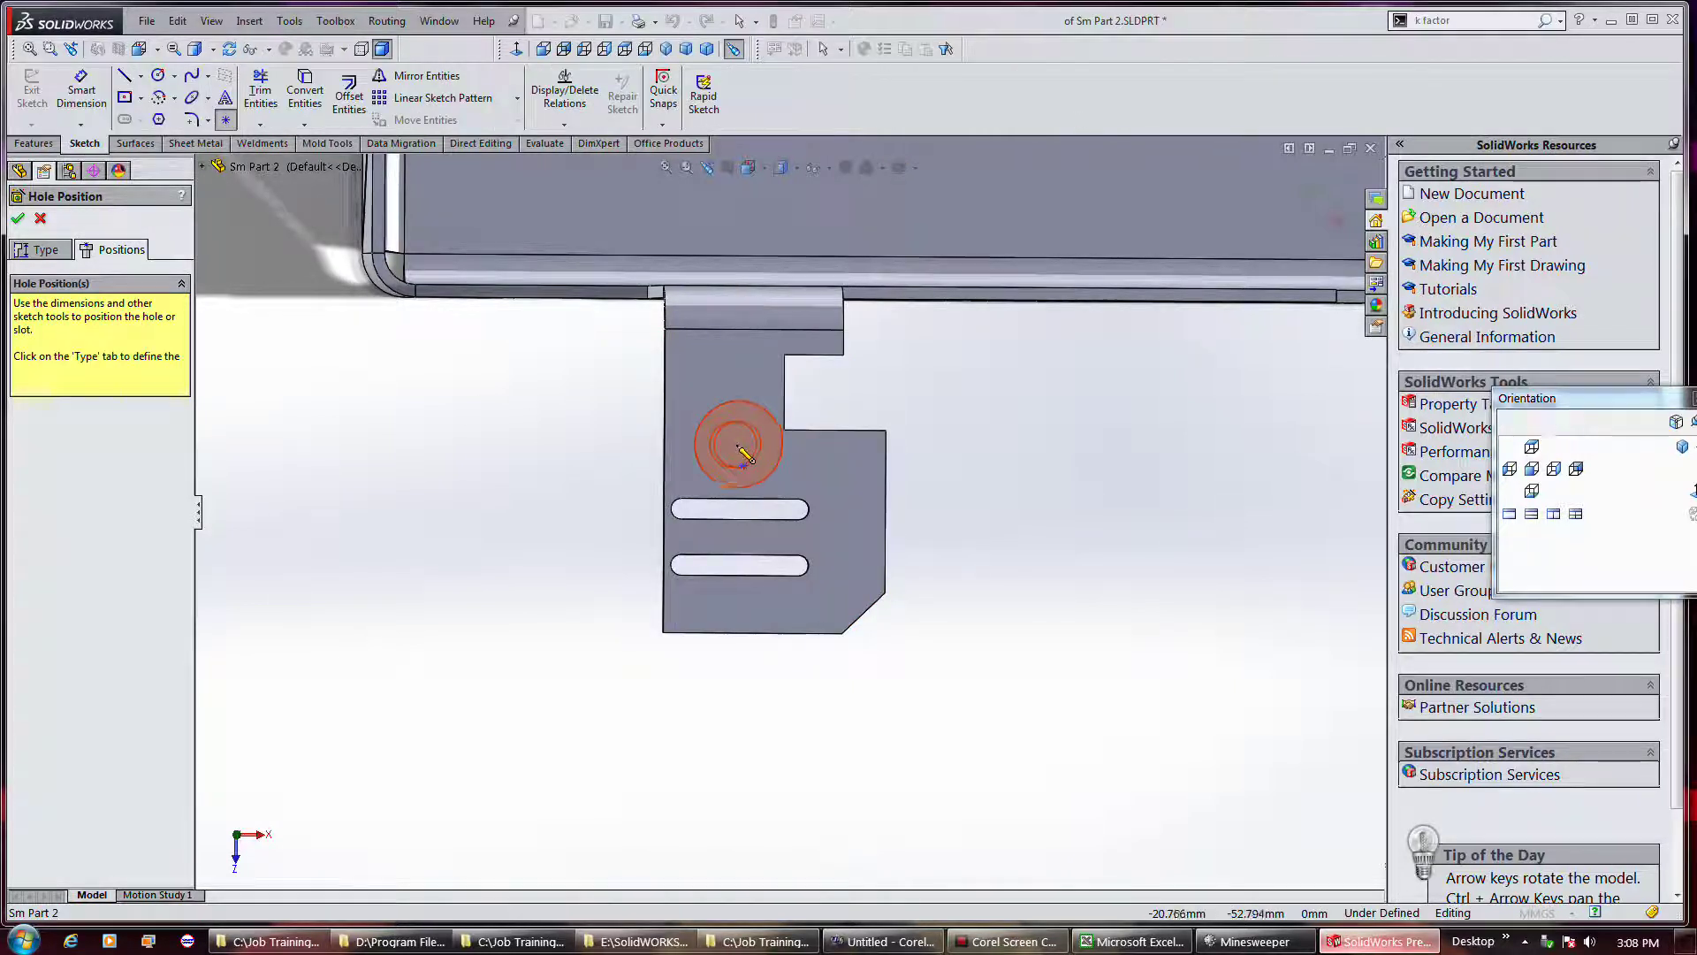
left_click(726, 438)
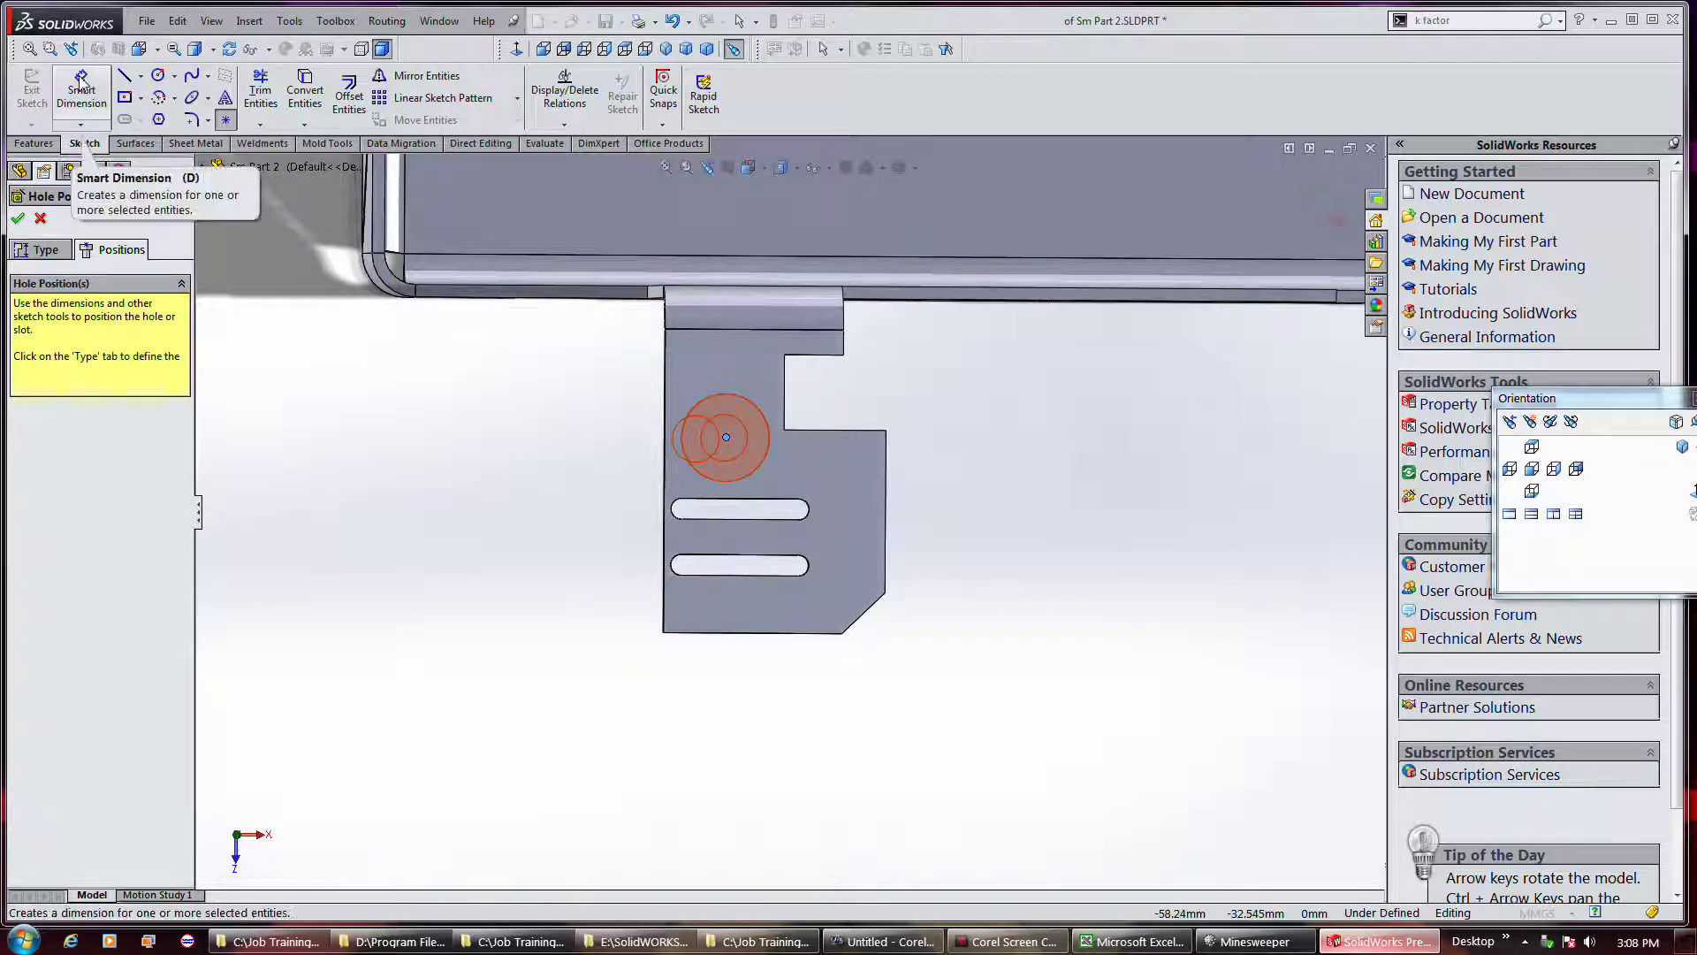
left_click(81, 80)
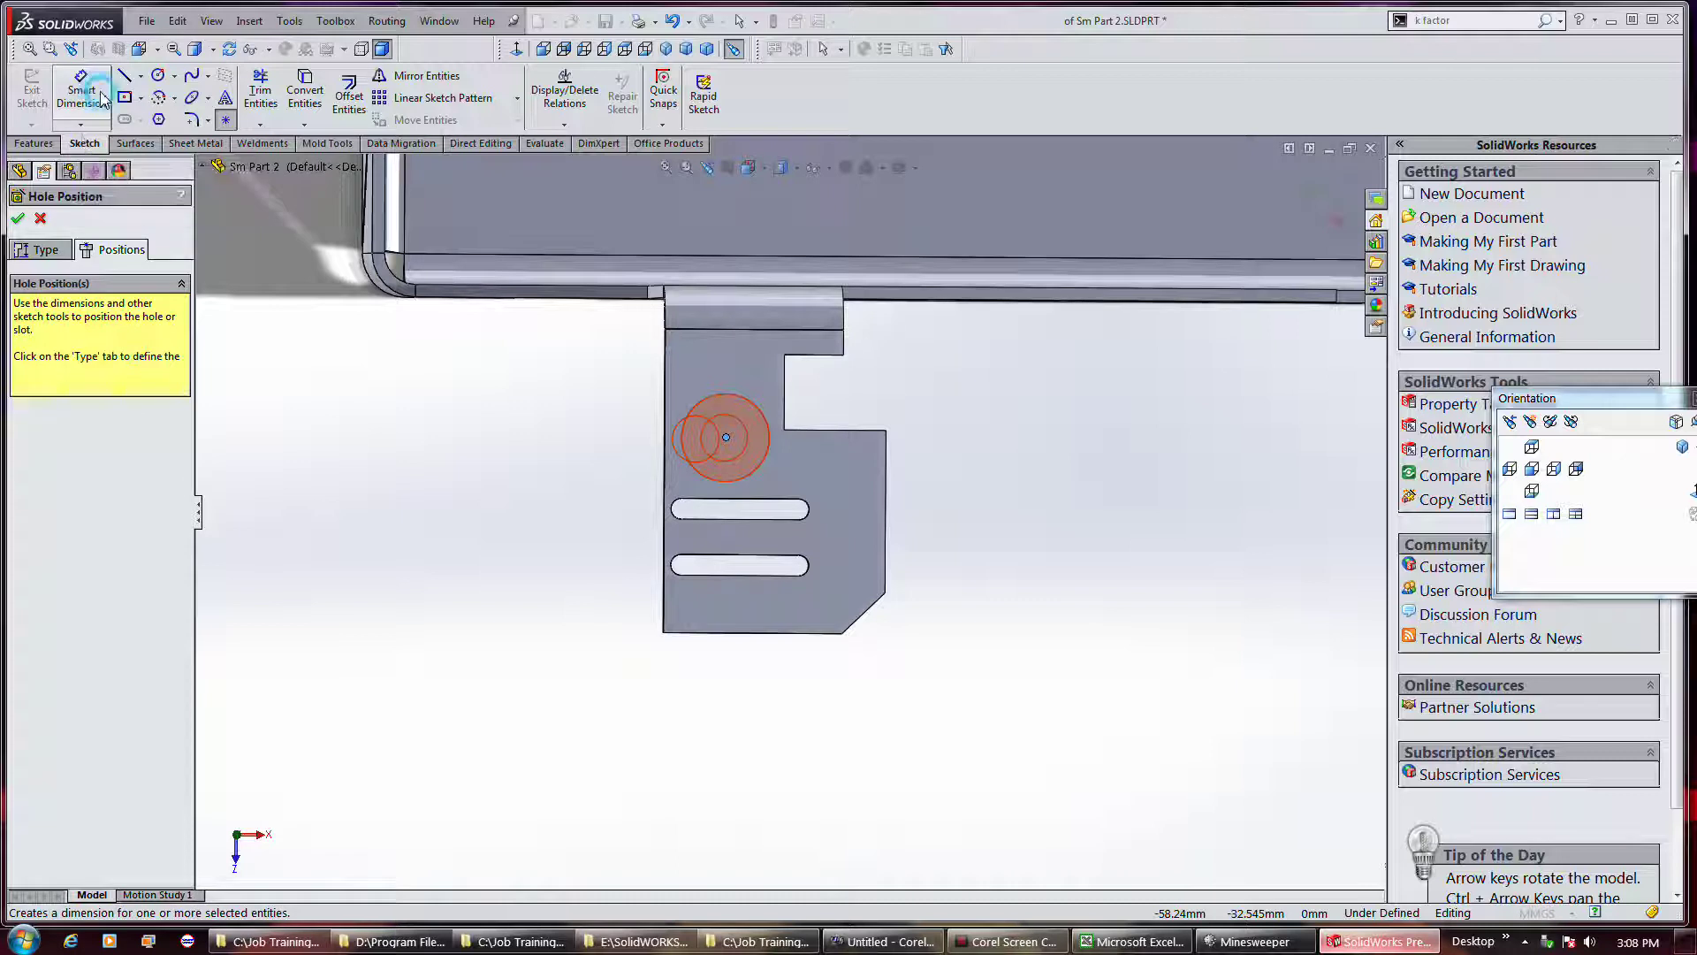
left_click(725, 438)
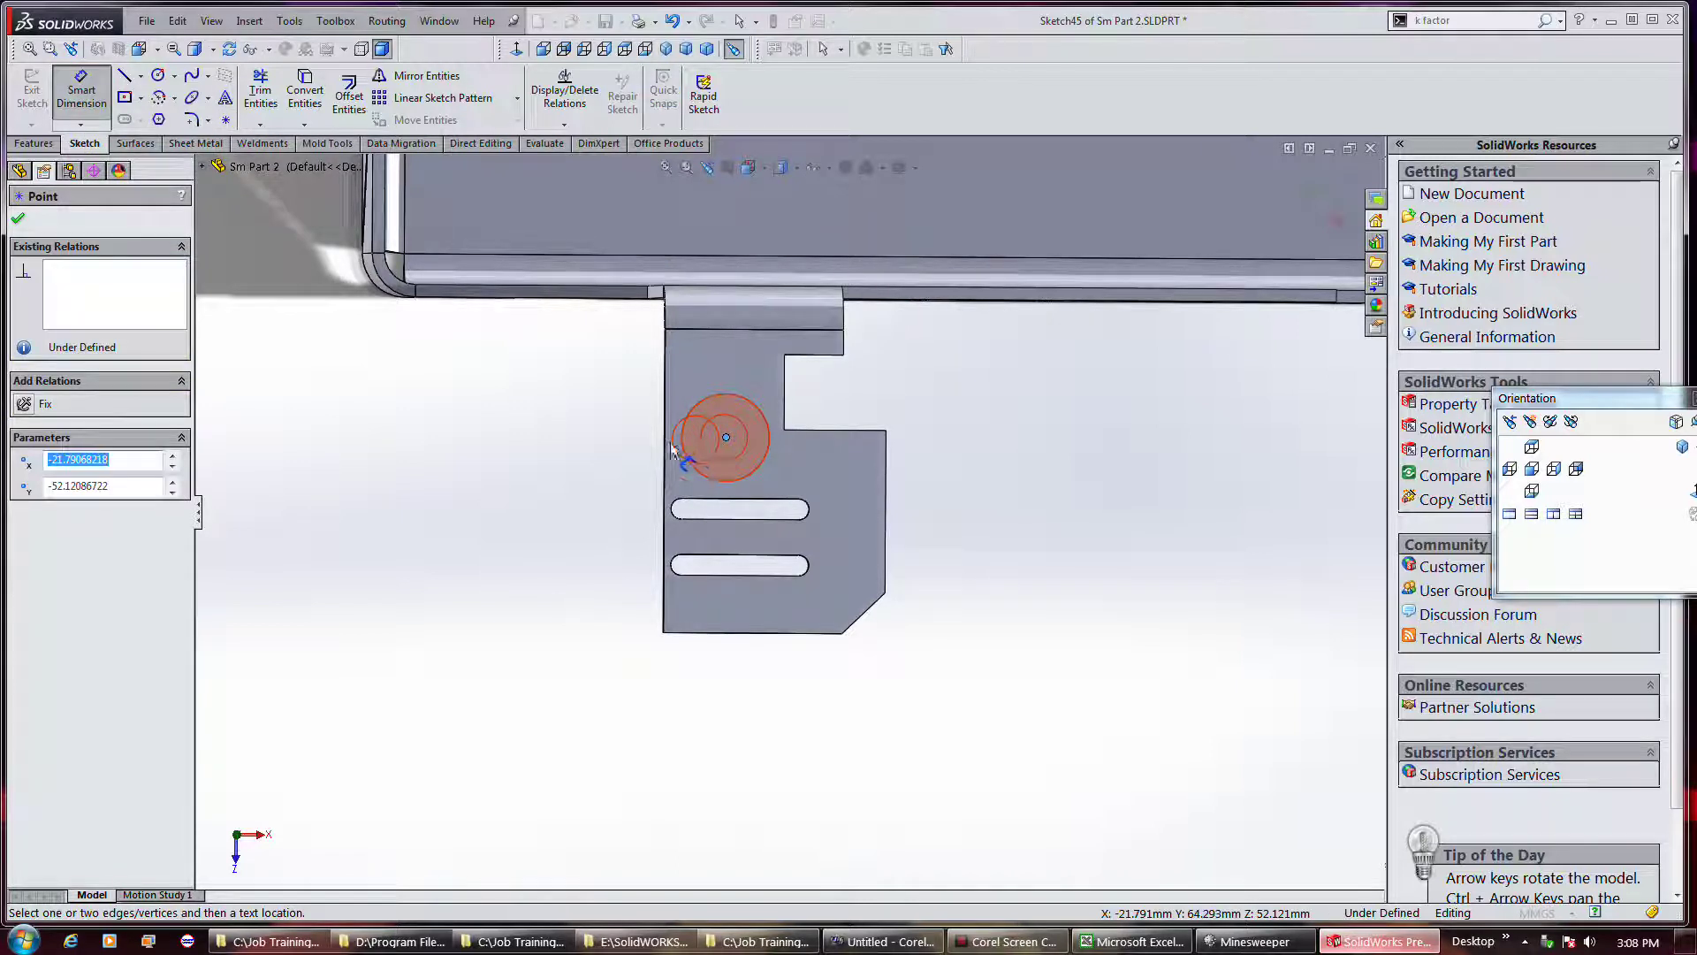
left_click(665, 452)
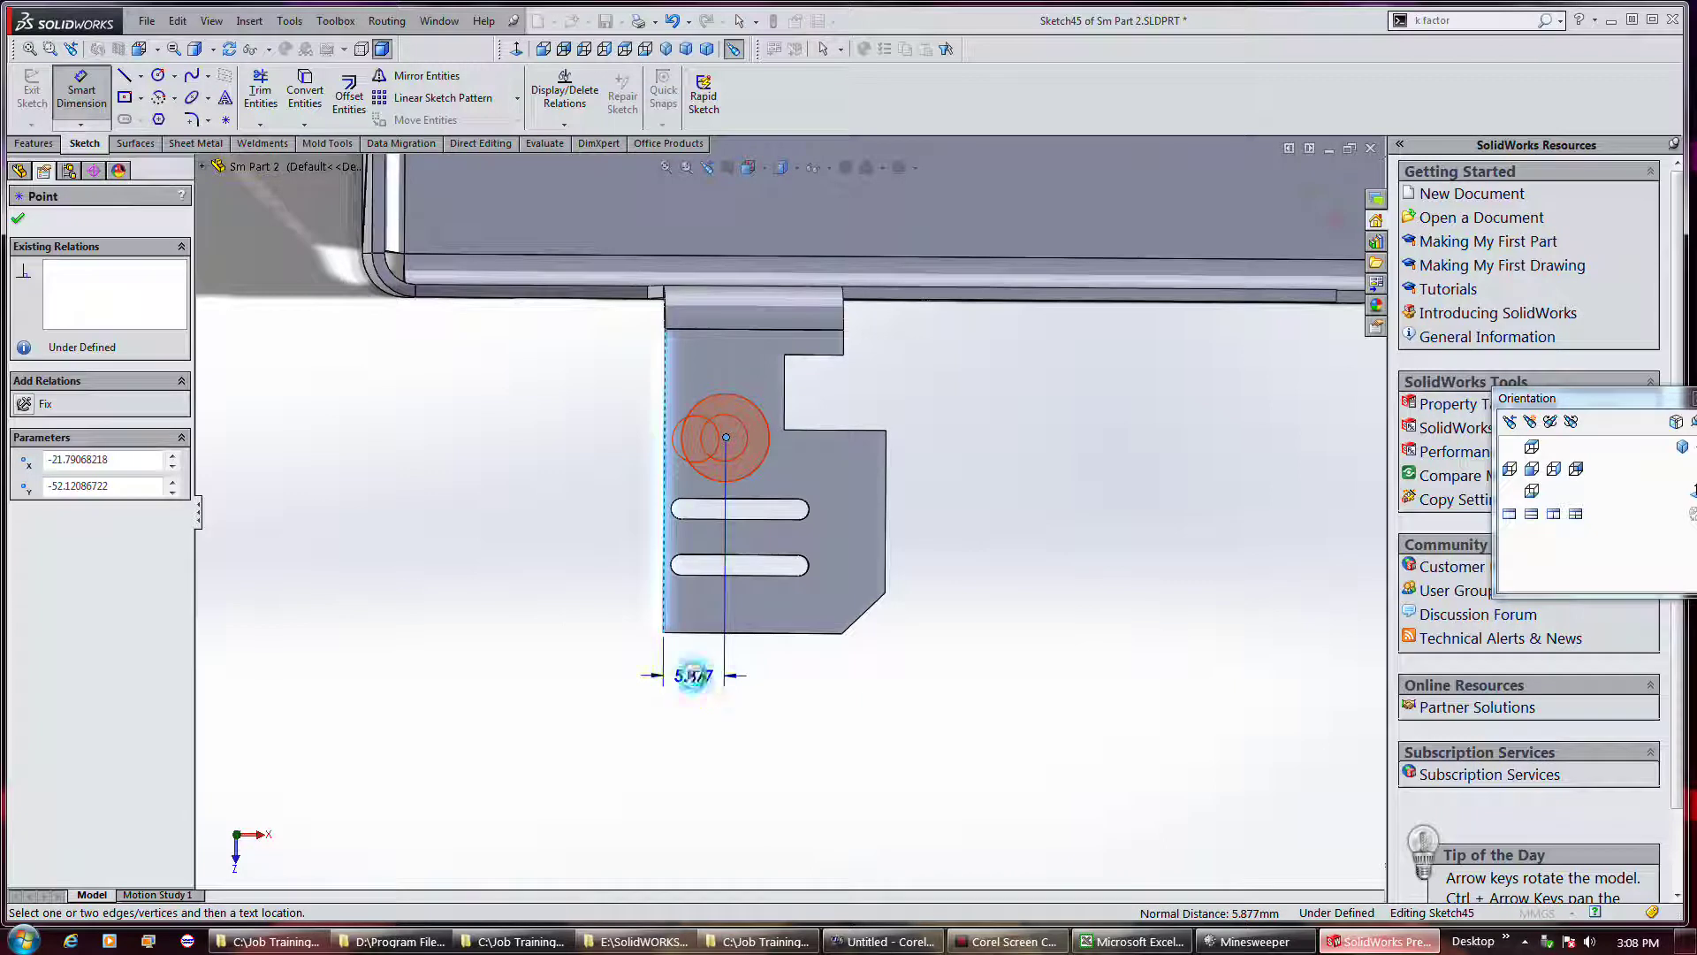
left_click(693, 675)
left_click(596, 648)
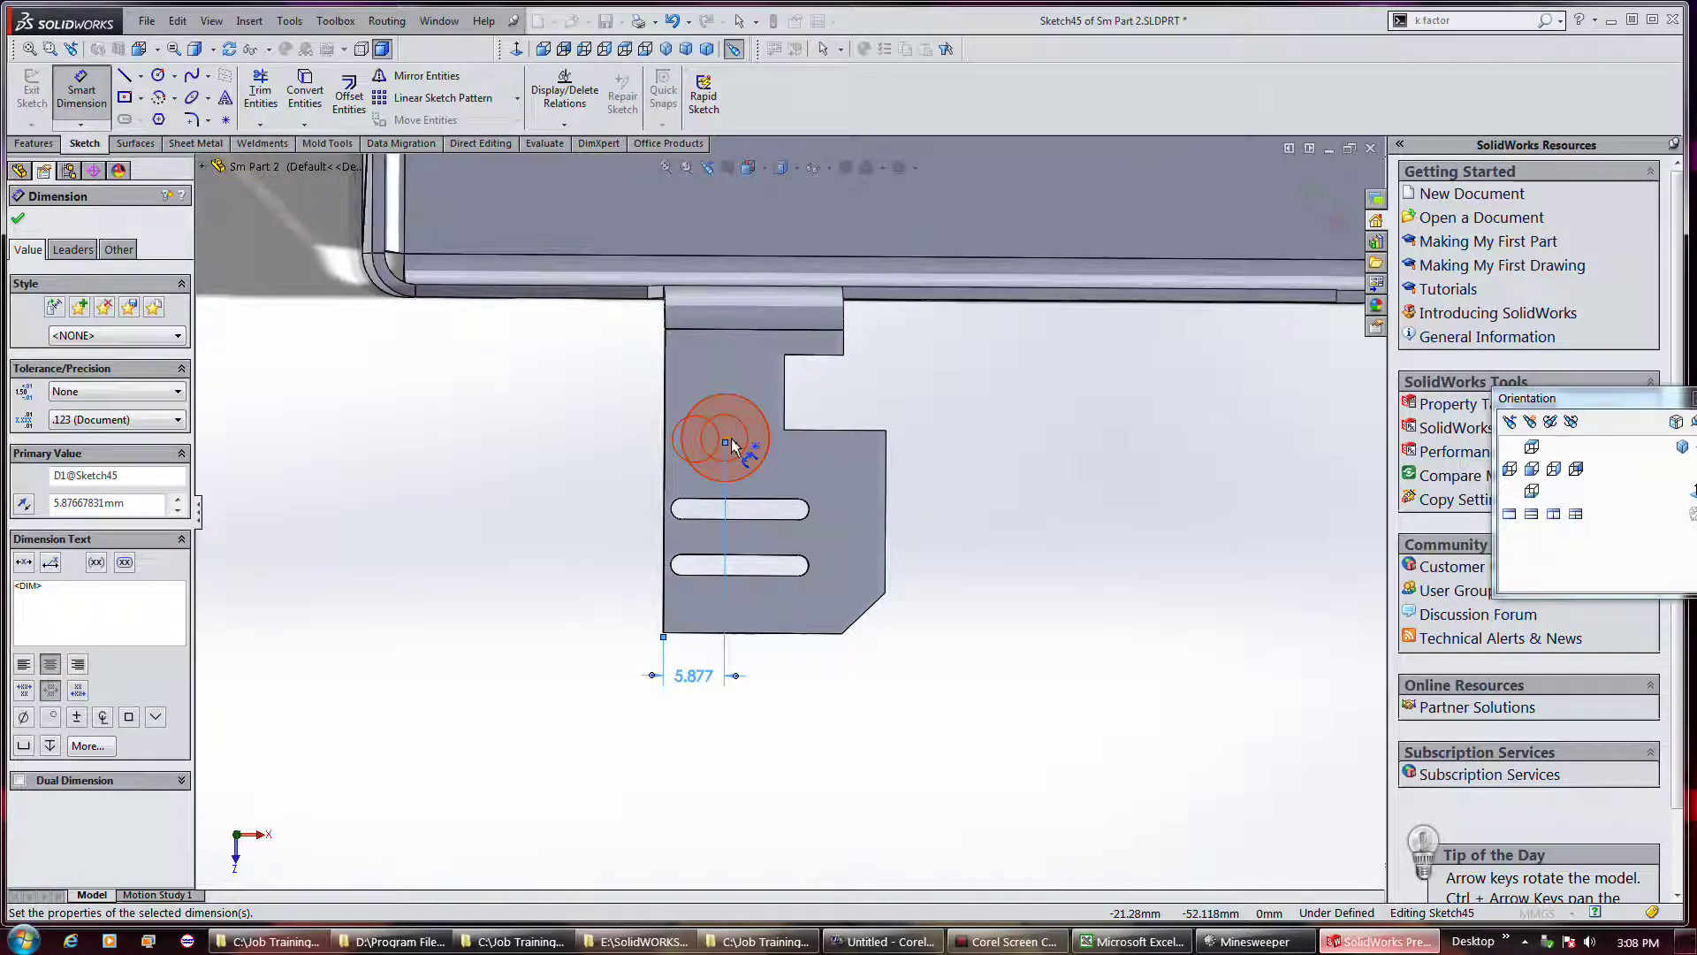
key("Escape")
Dimension the hole centre 18.779 from the tab's bottom edge, fully defining its position.
left_click(765, 633)
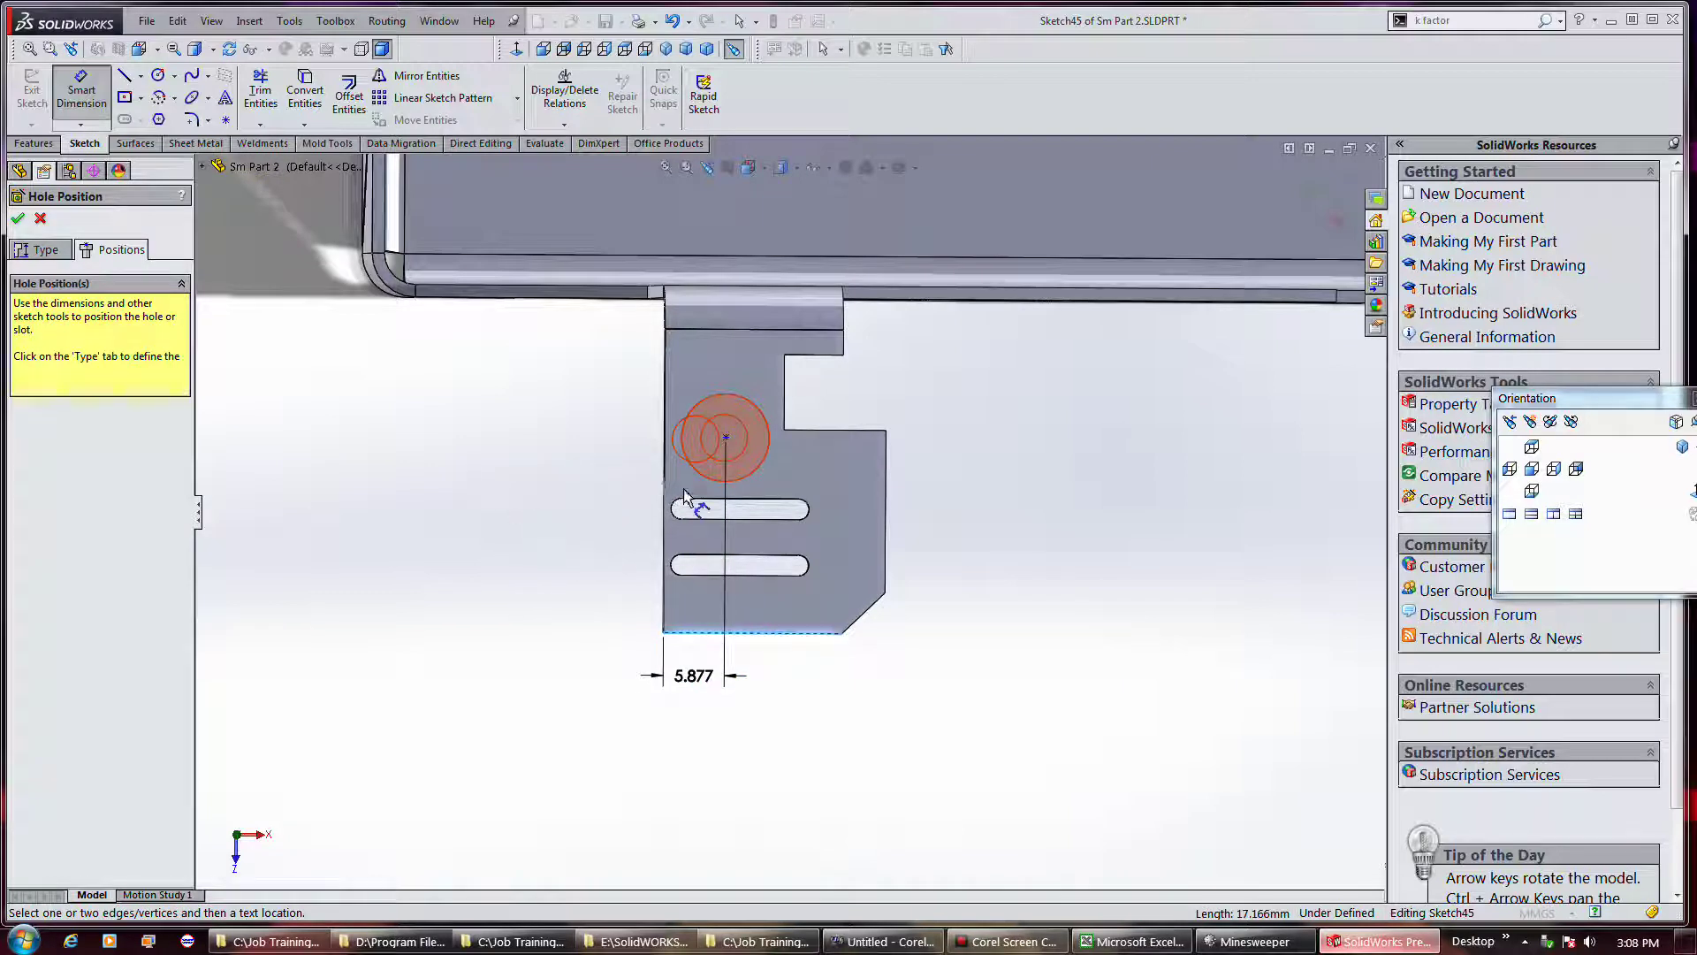
left_click(726, 437)
left_click(559, 497)
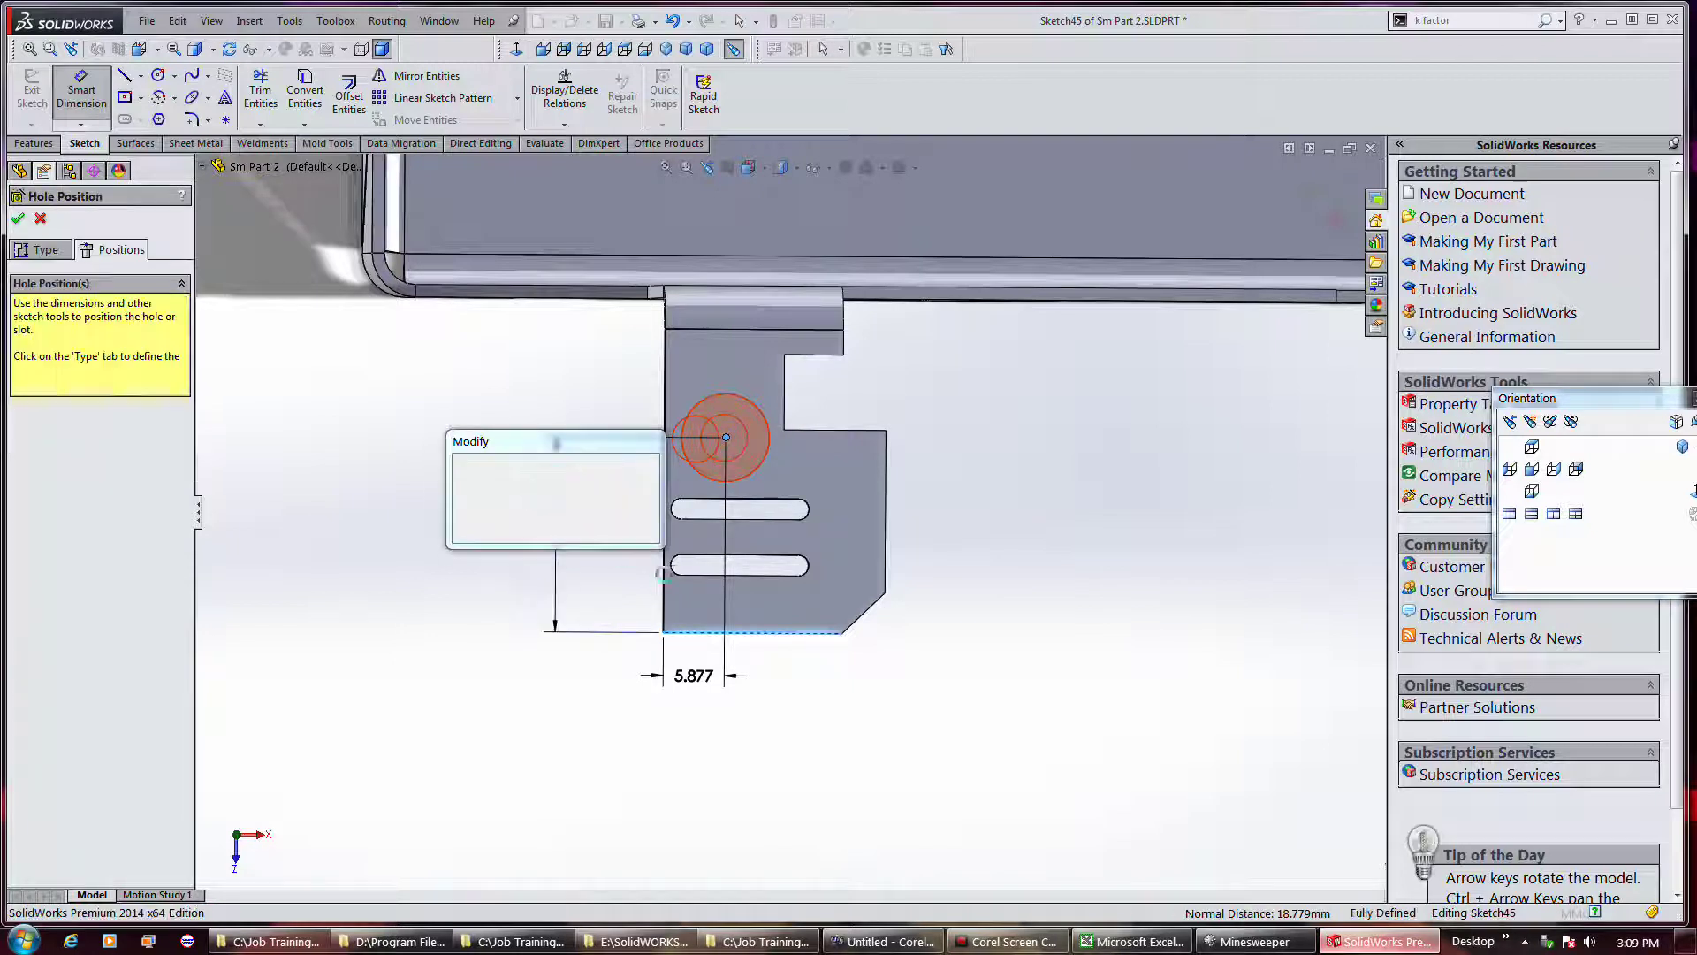
left_click(465, 463)
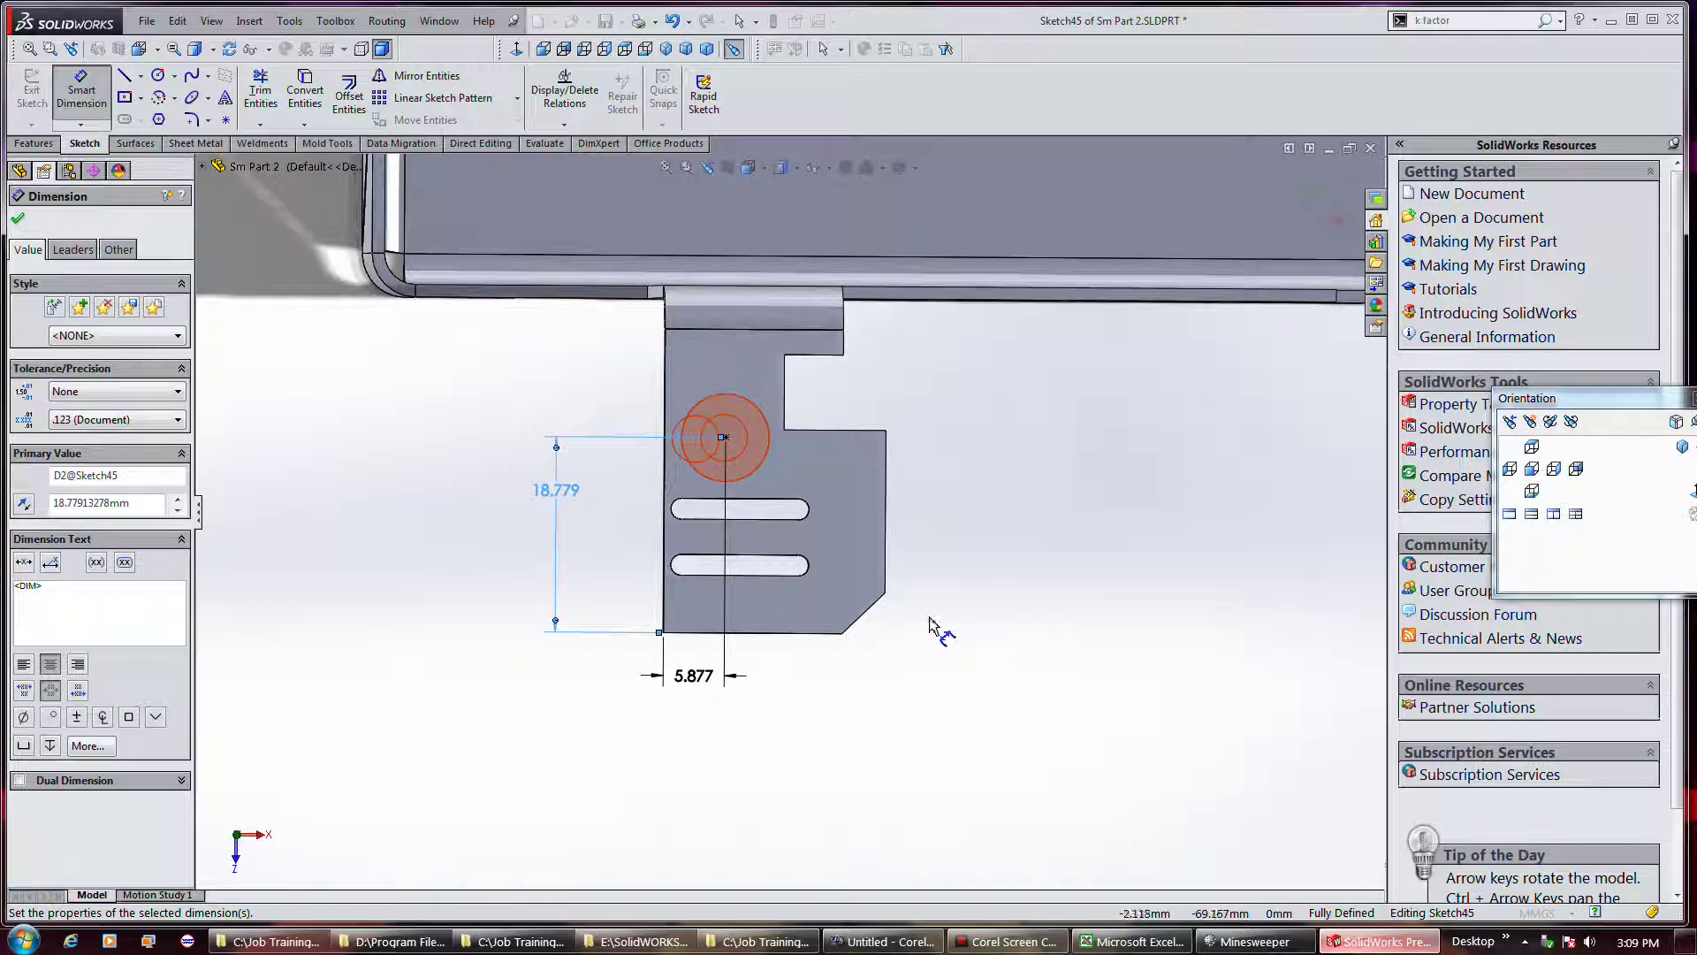
left_click(18, 217)
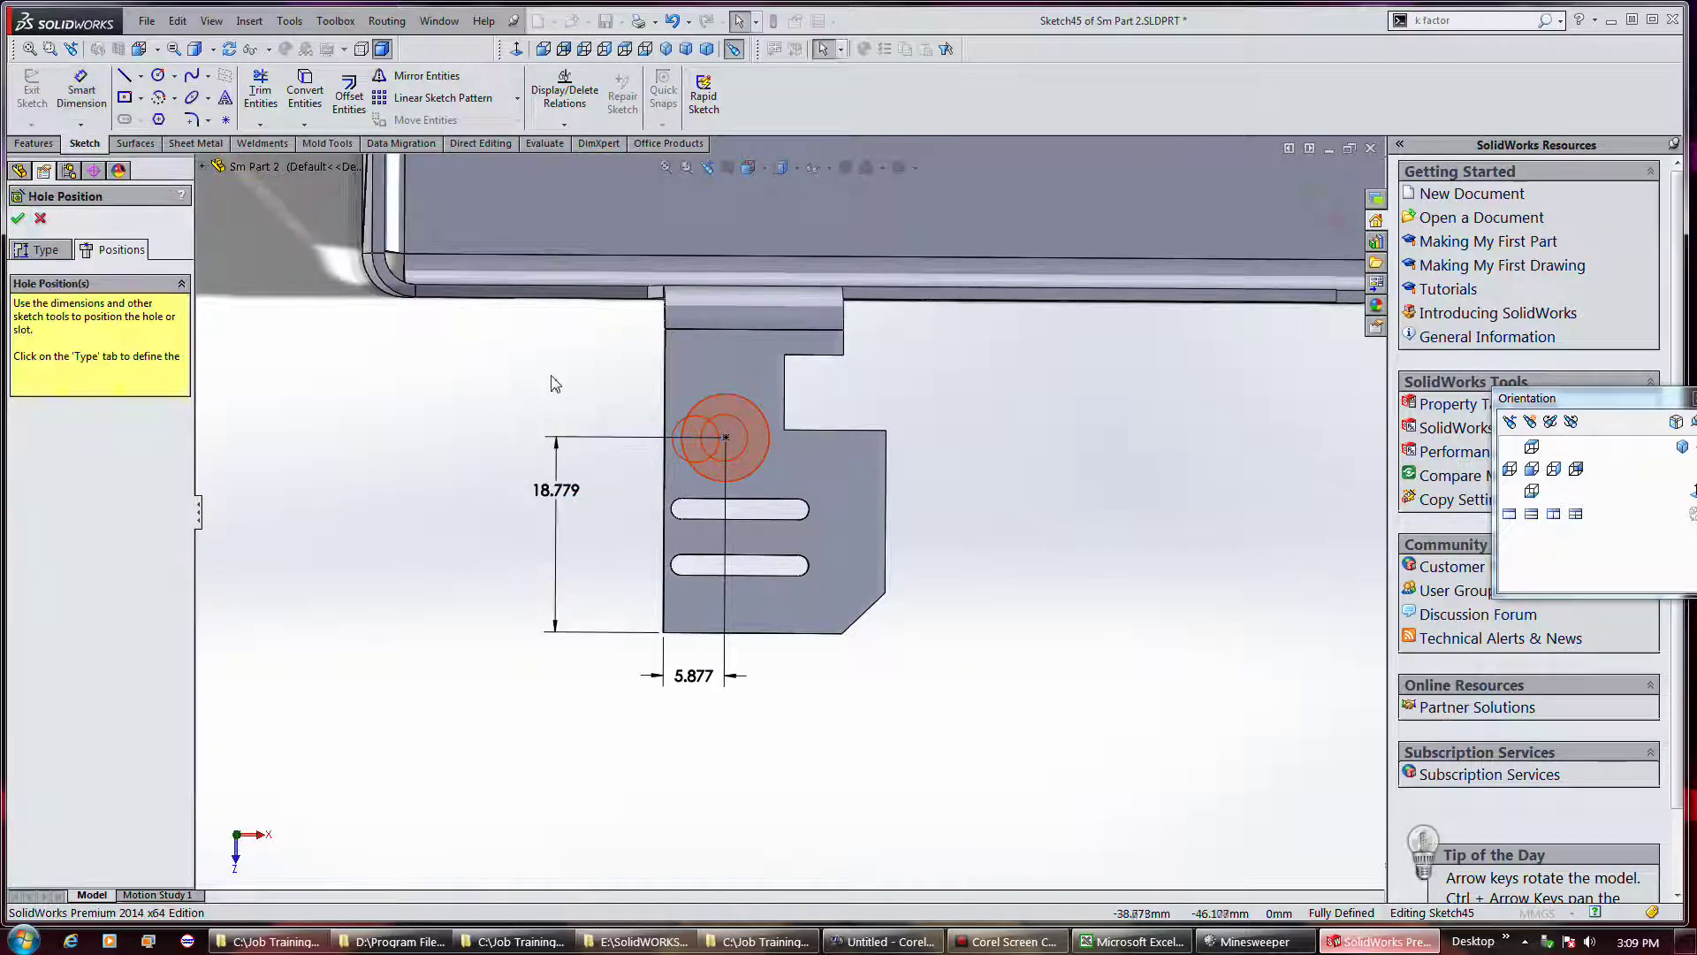
Create the countersunk hole in the tab and orbit to inspect it in 3D.
left_click(18, 218)
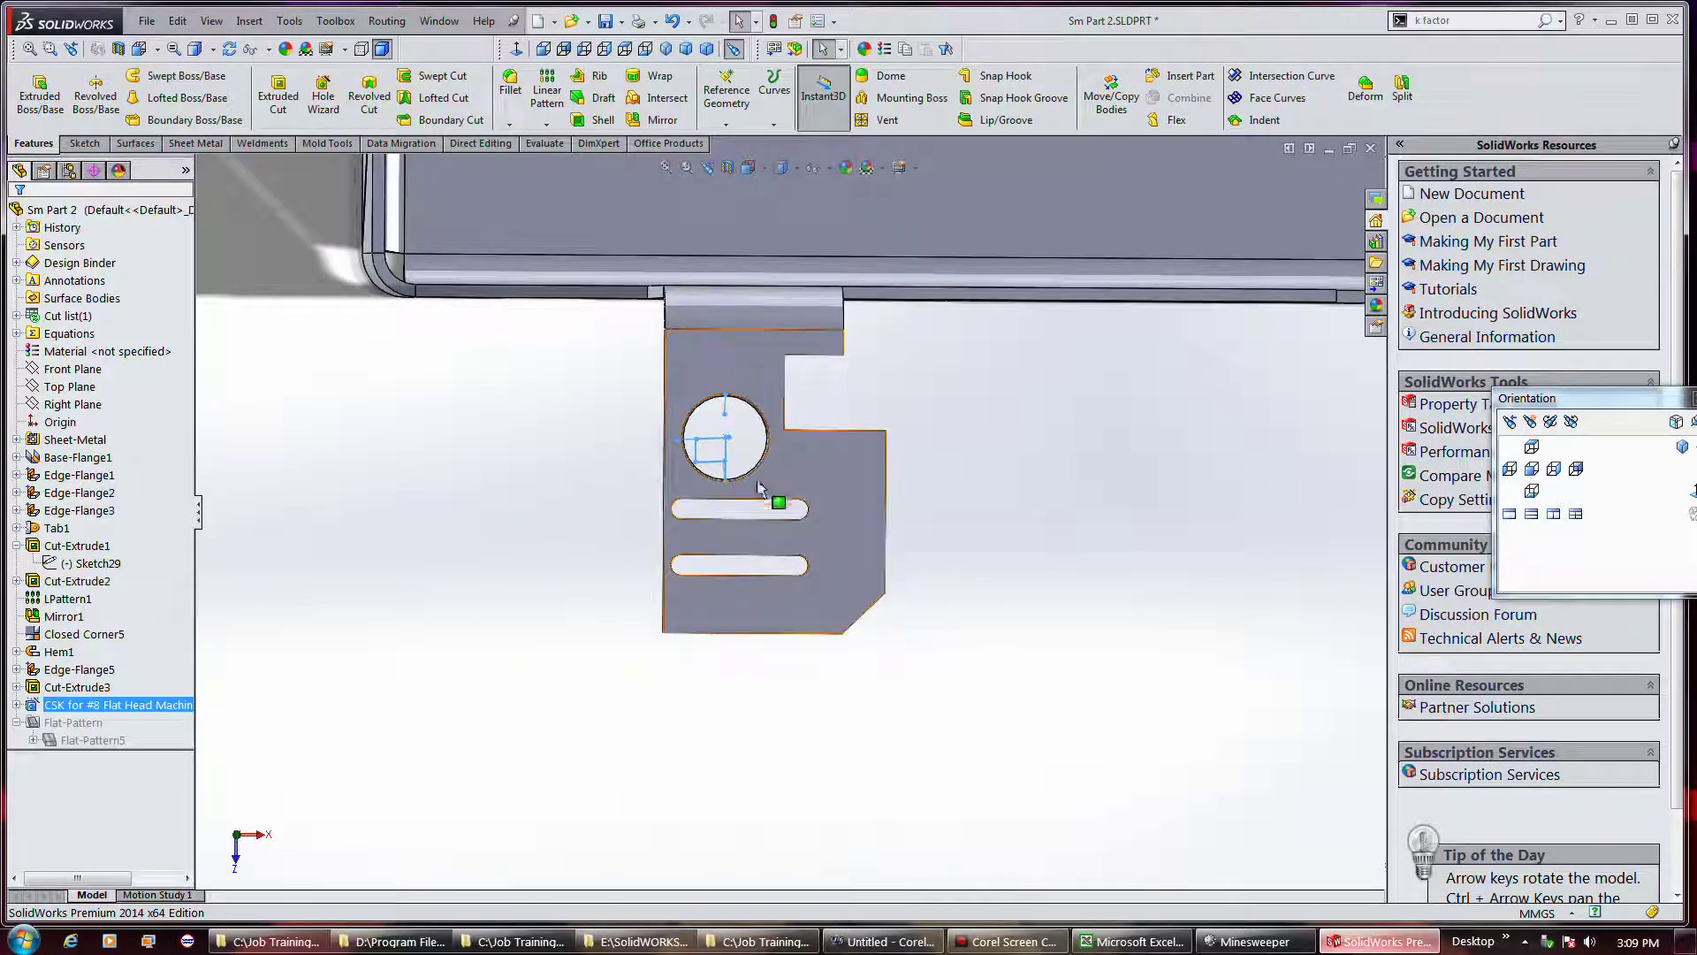
scroll(751, 484, "down", 1)
scroll(747, 482, "down", 1)
middle_click_drag(745, 483, 716, 301)
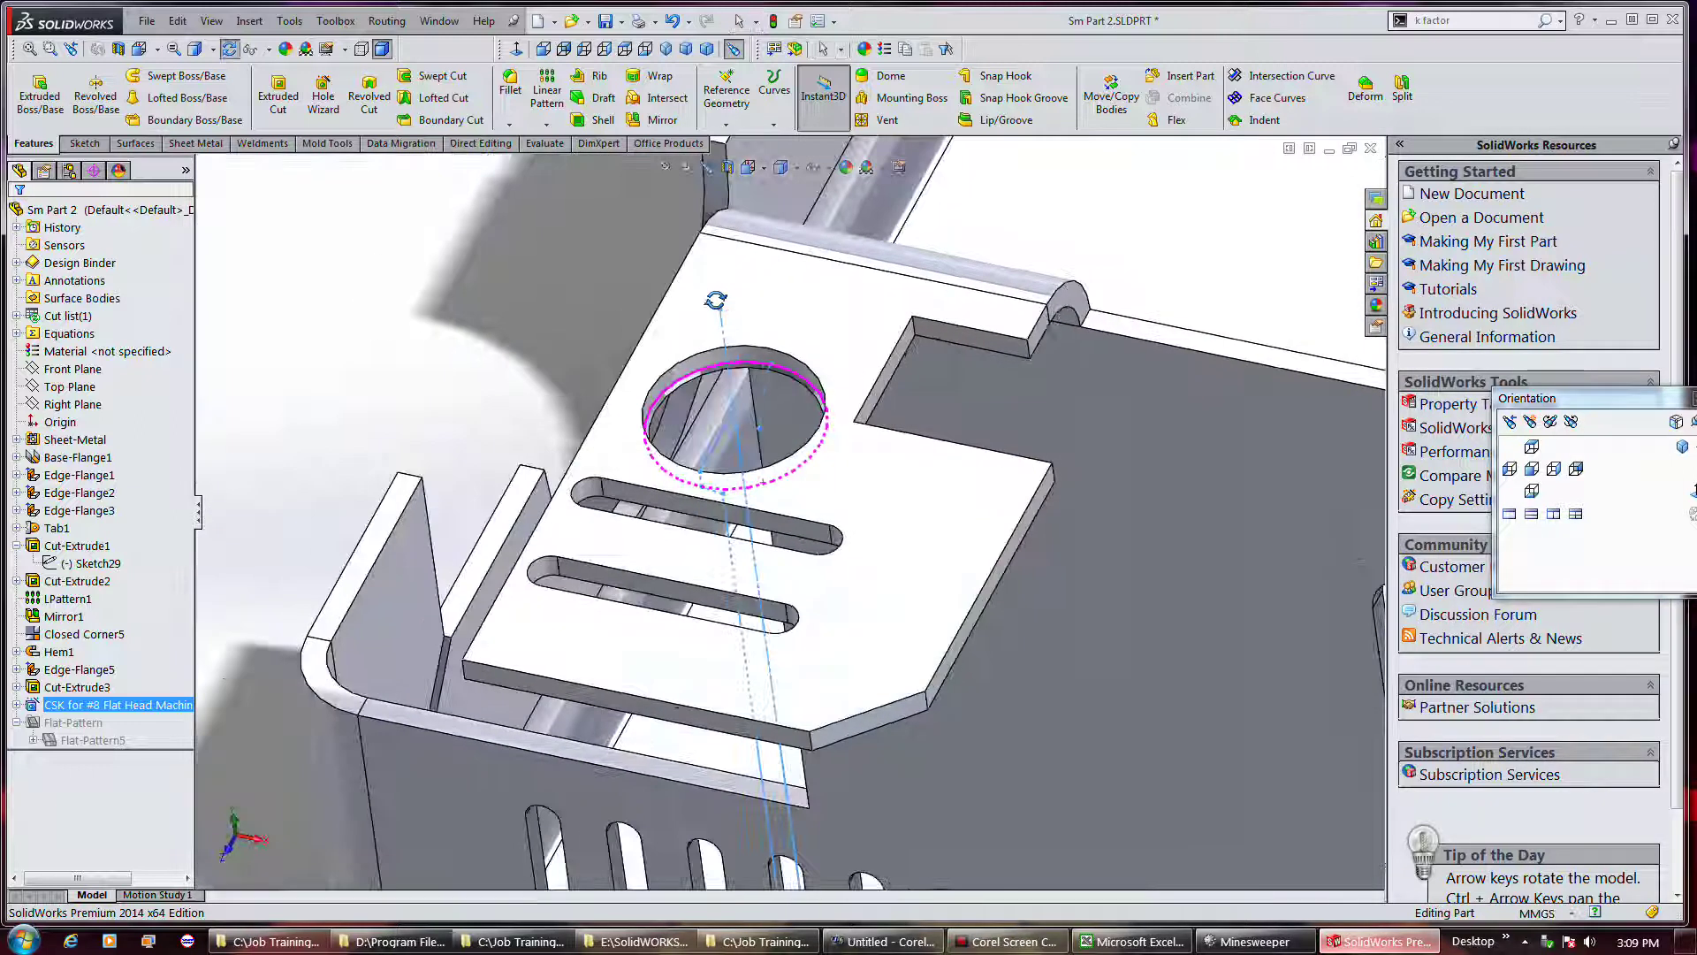
Bring up the hole feature's options, then tilt the view to show the tab and side wall.
right_click(86, 705)
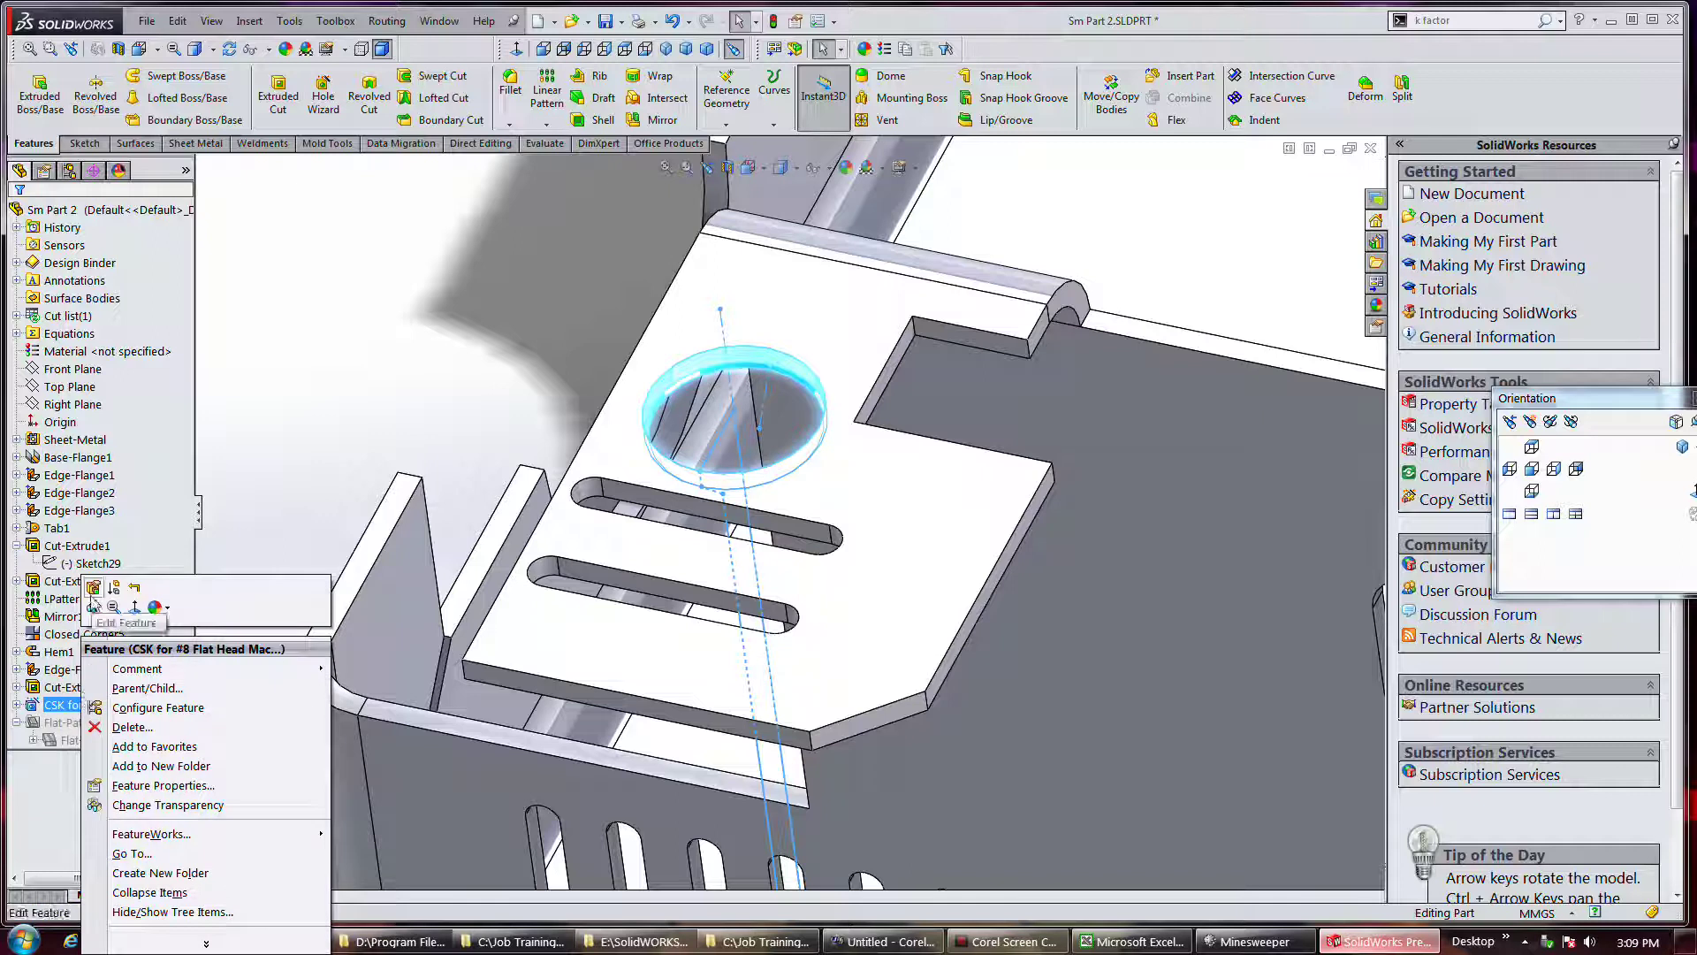
key("Escape")
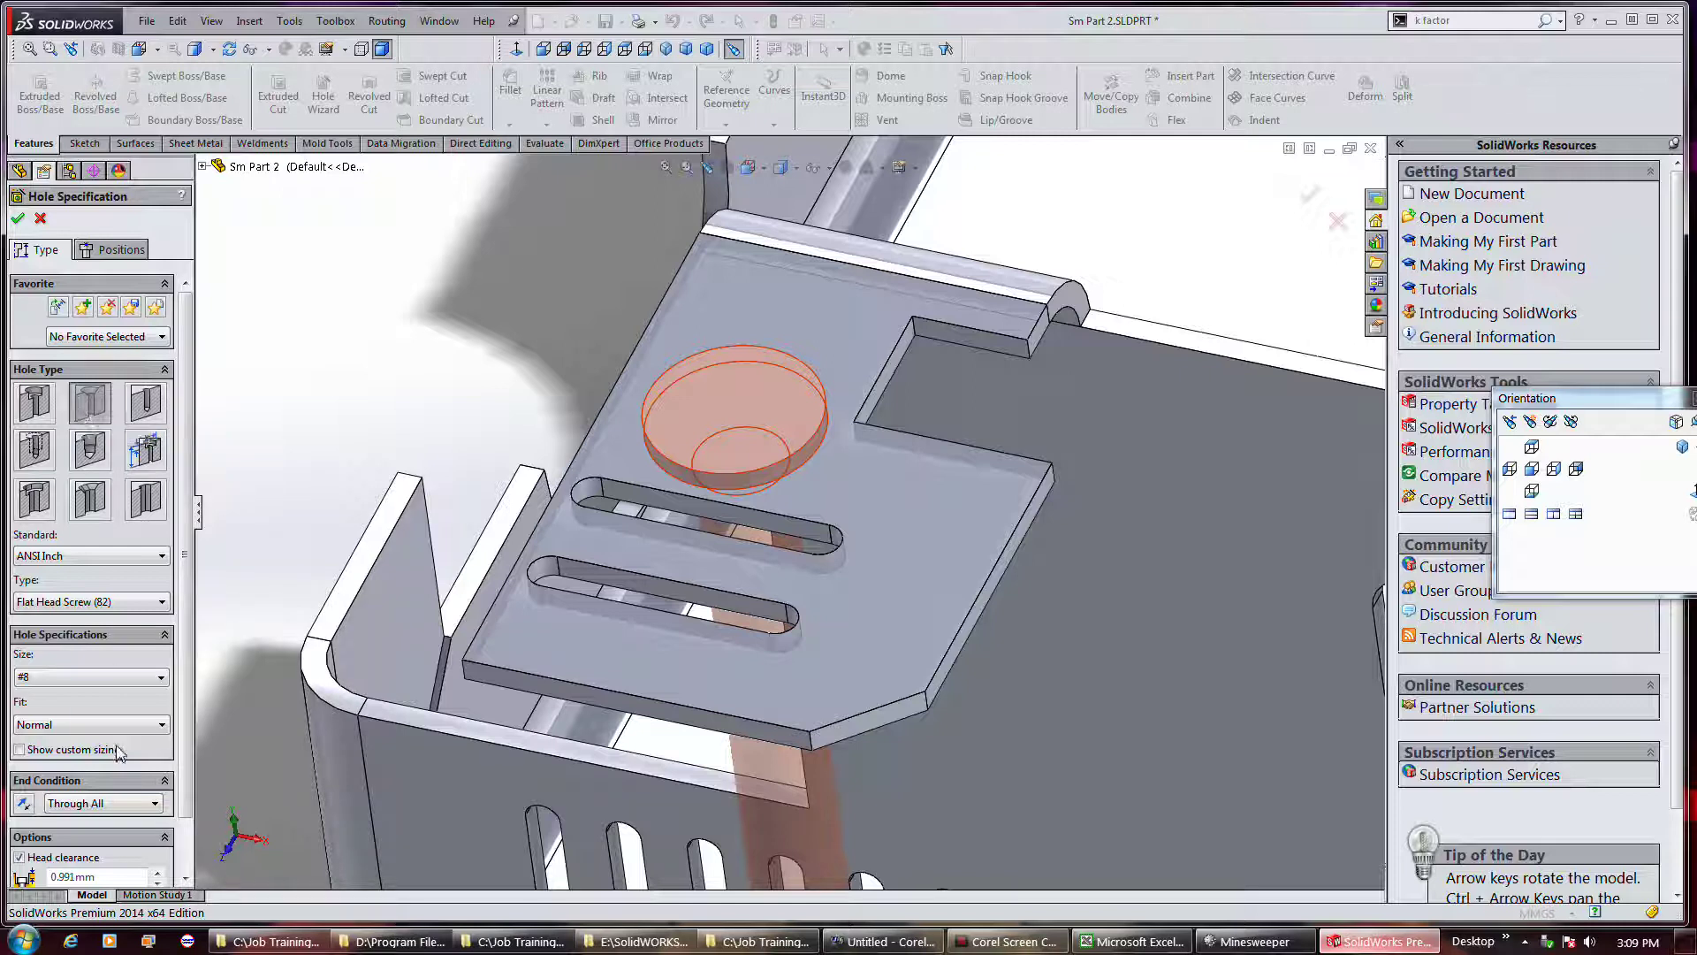
scroll(134, 687, "down", 2)
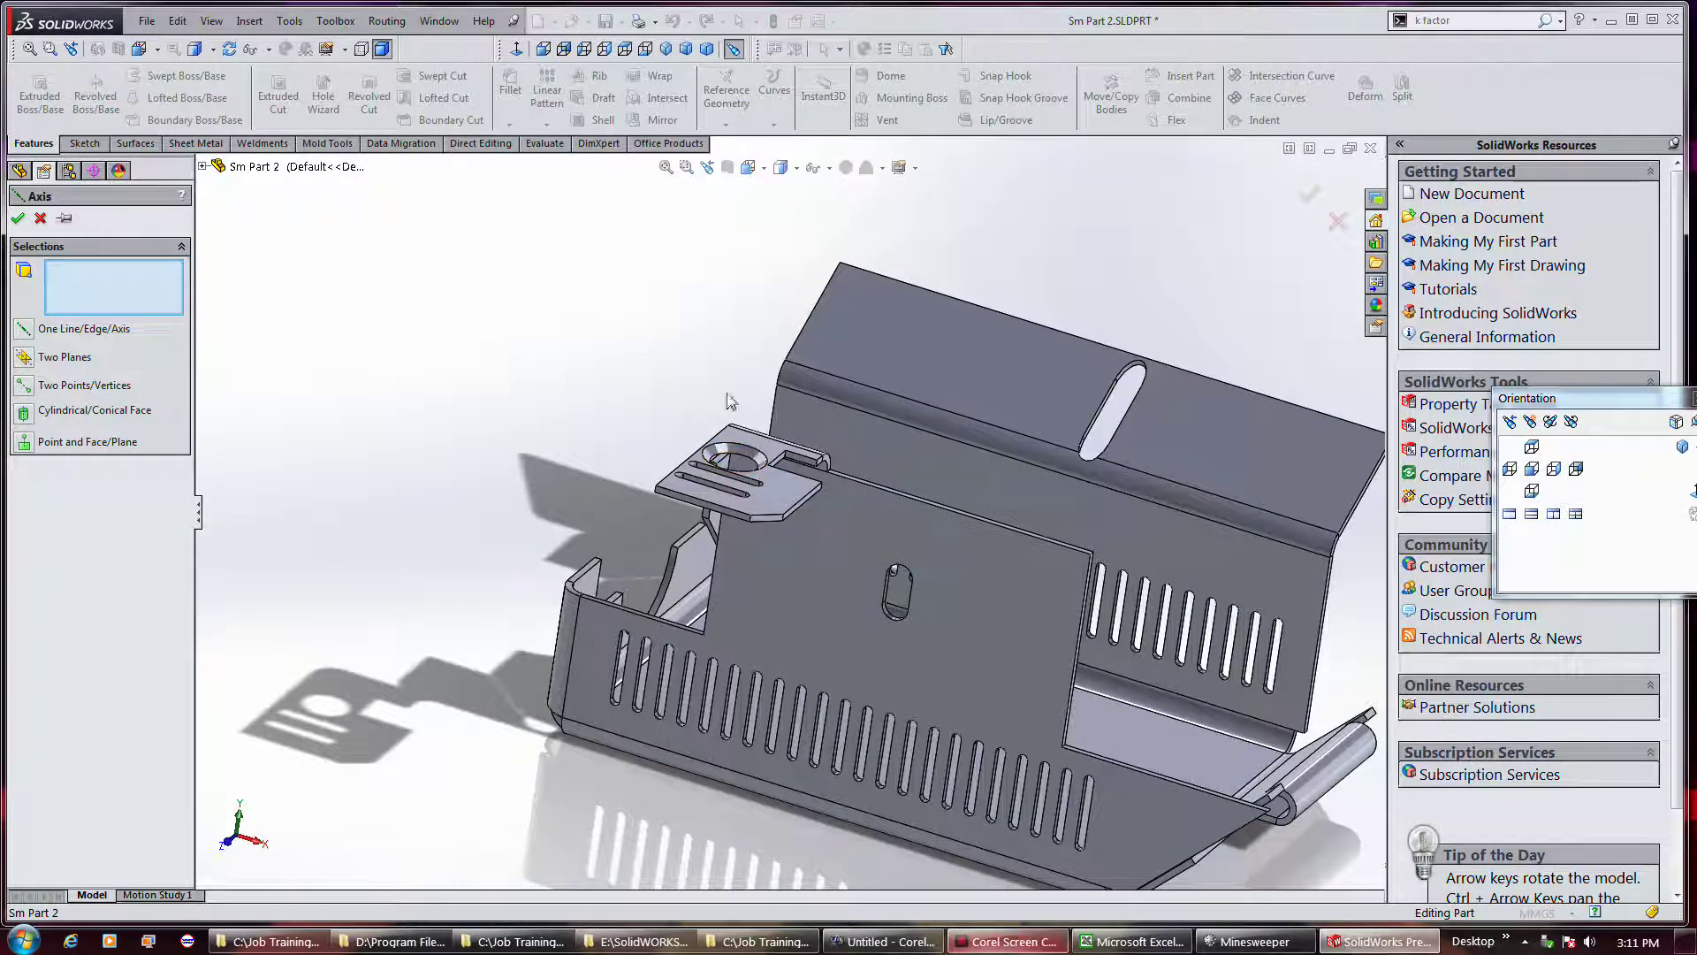
scroll(714, 408, "down", 2)
scroll(707, 407, "down", 3)
mouse_move(674, 368)
middle_mouse_down()
mouse_move(649, 387)
mouse_move(676, 424)
middle_mouse_up()
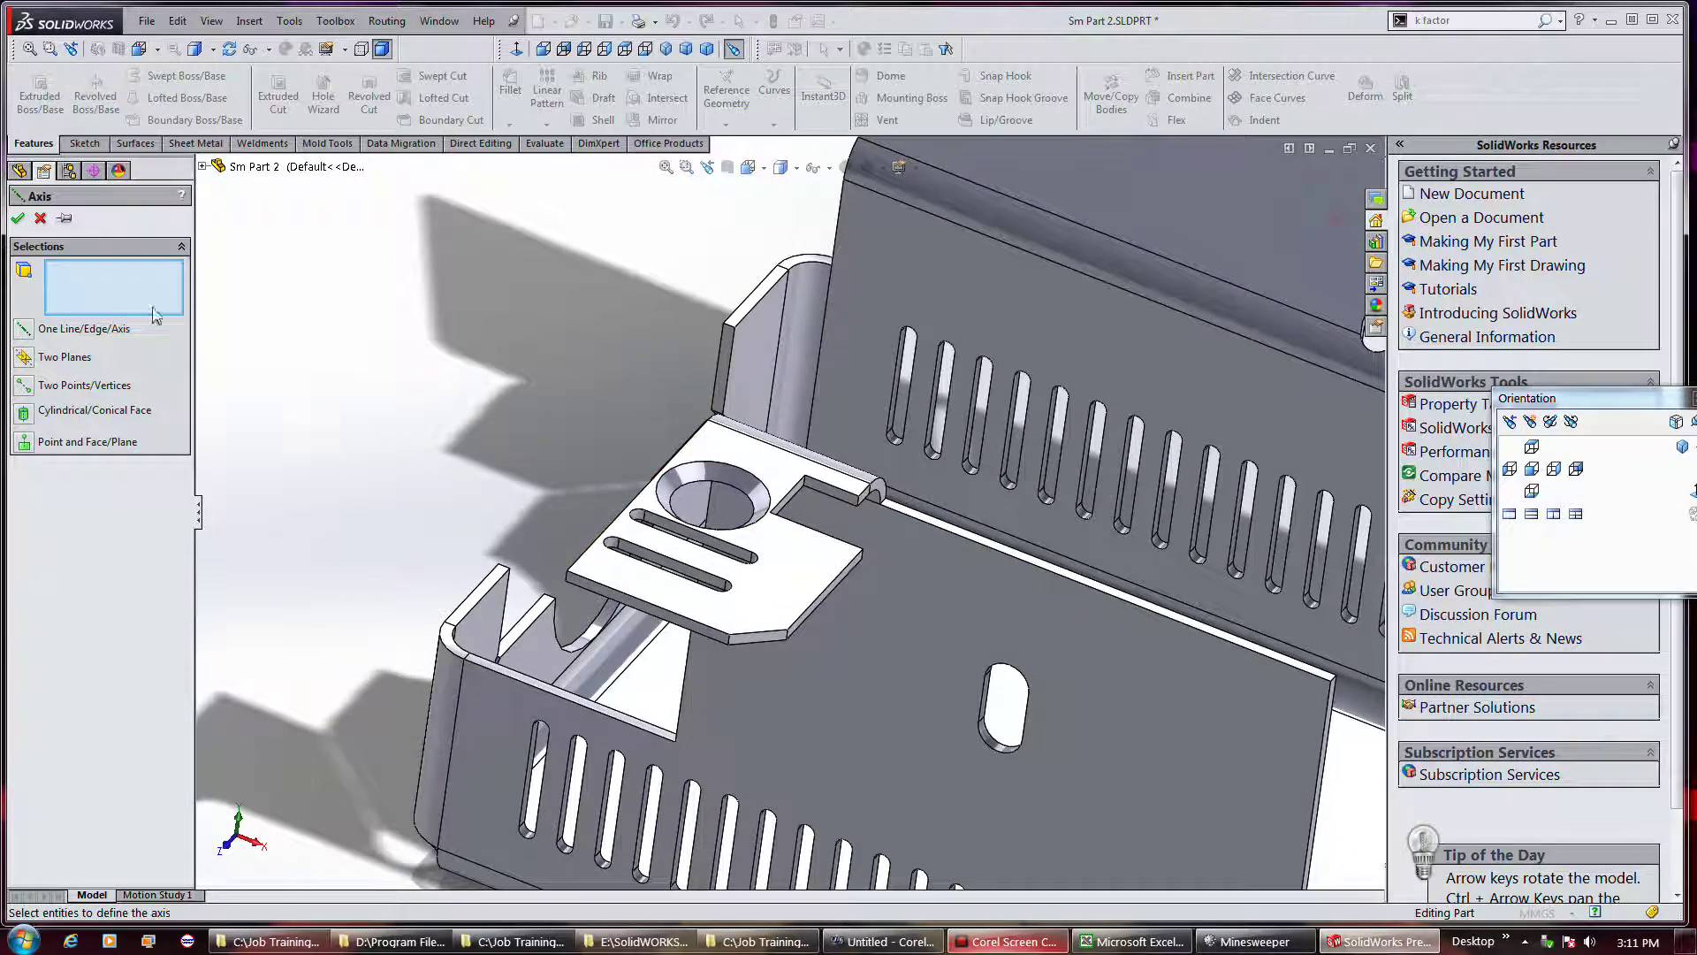
Cancel the reference axis and select the countersink hole feature in the tree.
left_click(37, 225)
left_click(80, 687)
left_click(97, 704)
right_click(97, 704)
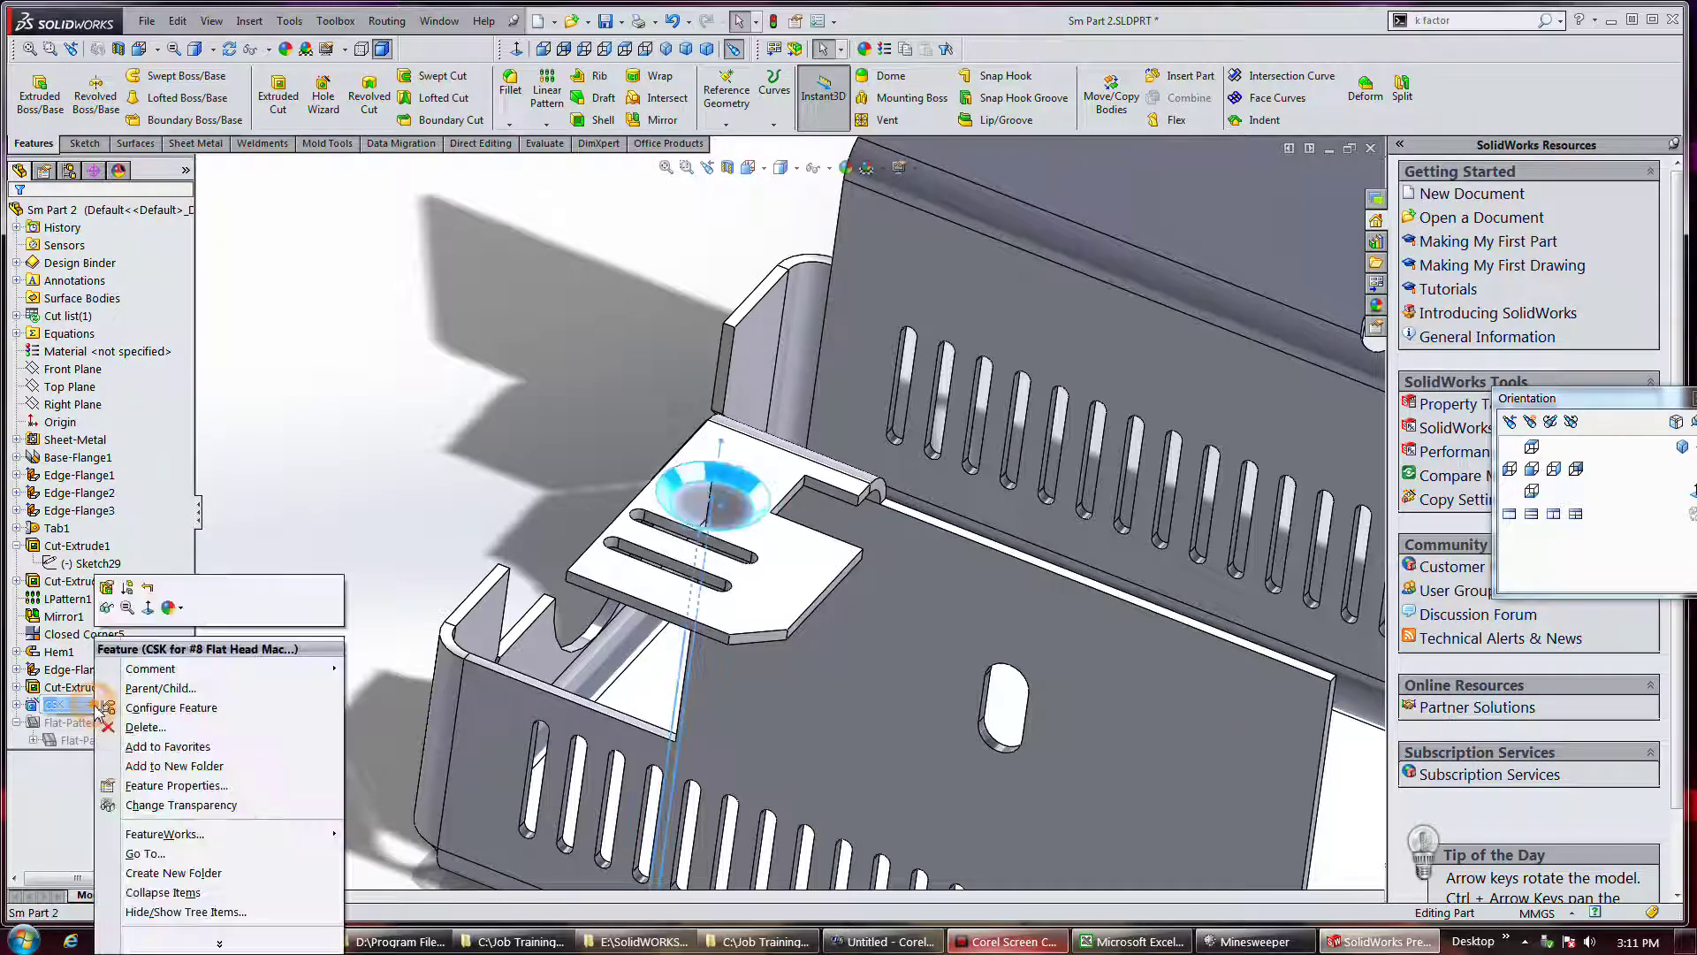
key("Escape")
key("Escape")
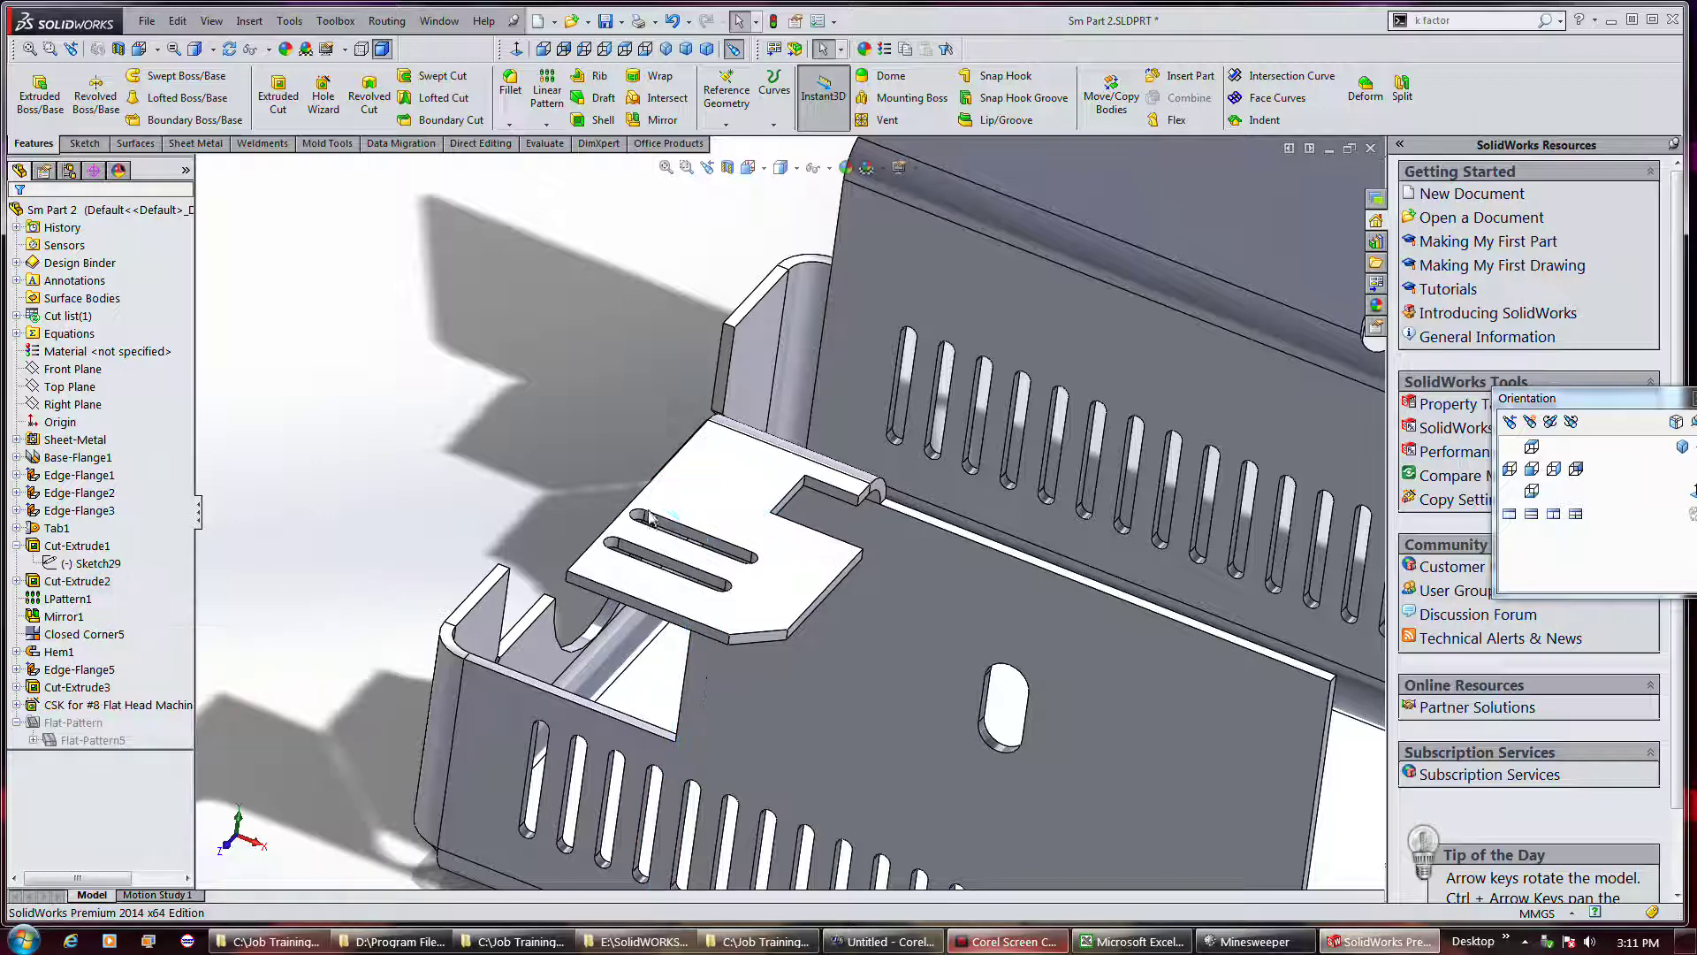
Edit the countersink hole with Increased C'Sink, rebuilding it as a #8 Flat Head Screw (100).
left_click(707, 499)
left_click(322, 95)
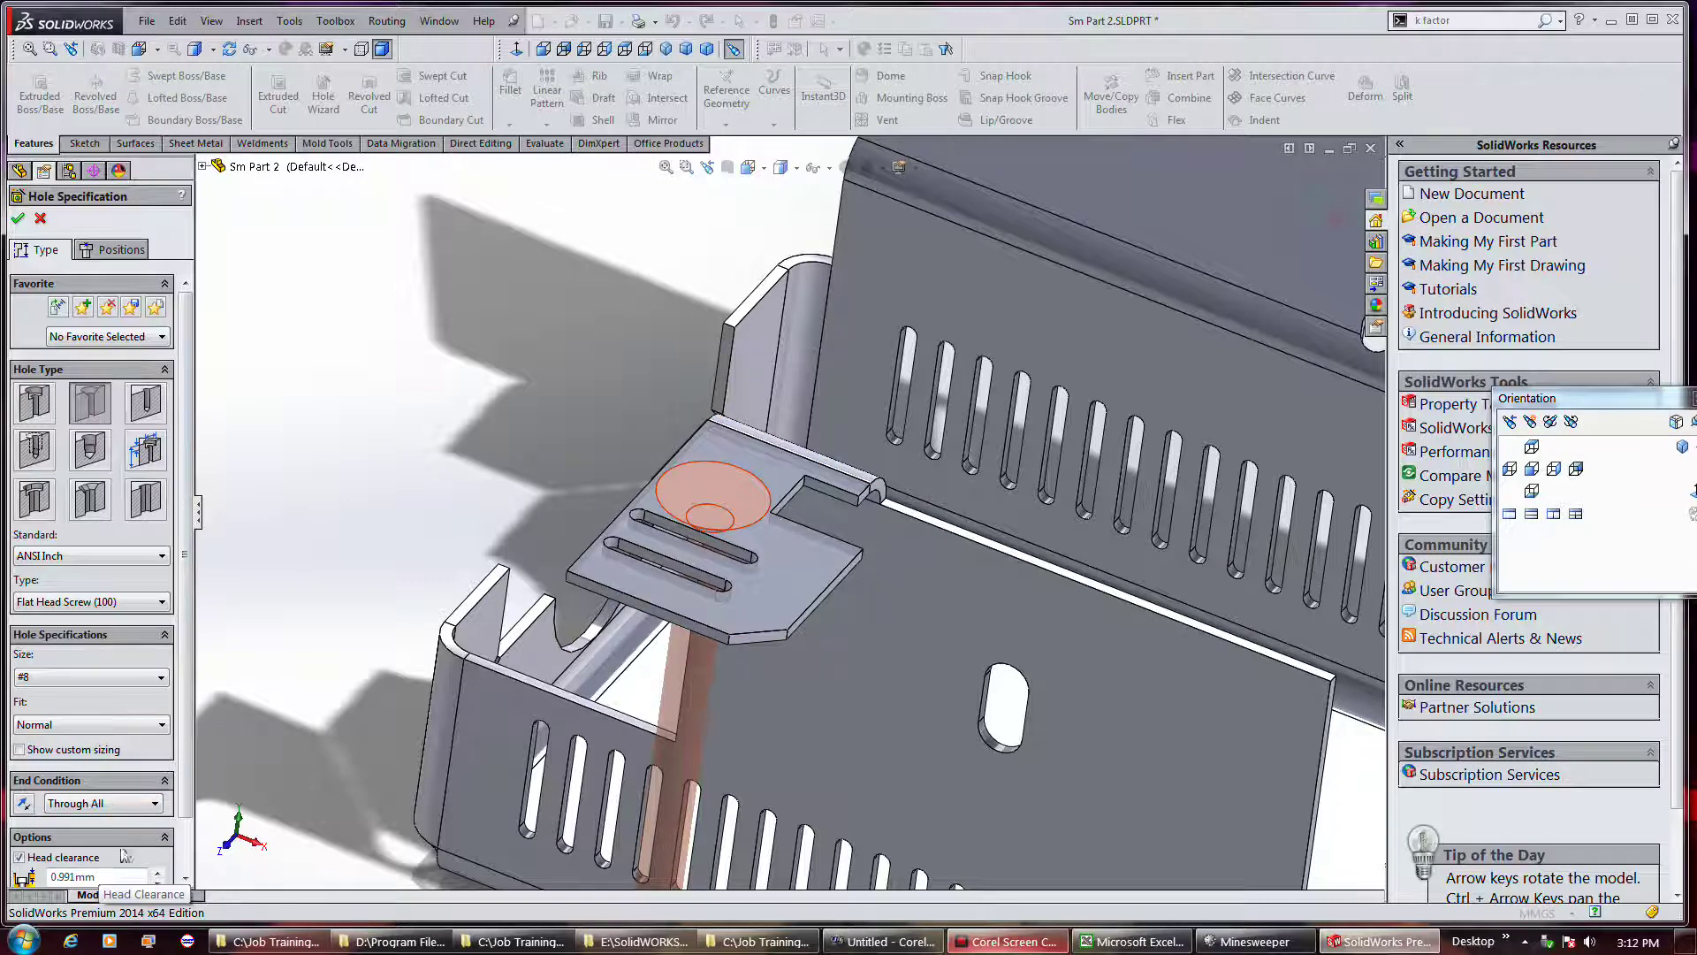
scroll(130, 848, "down", 1)
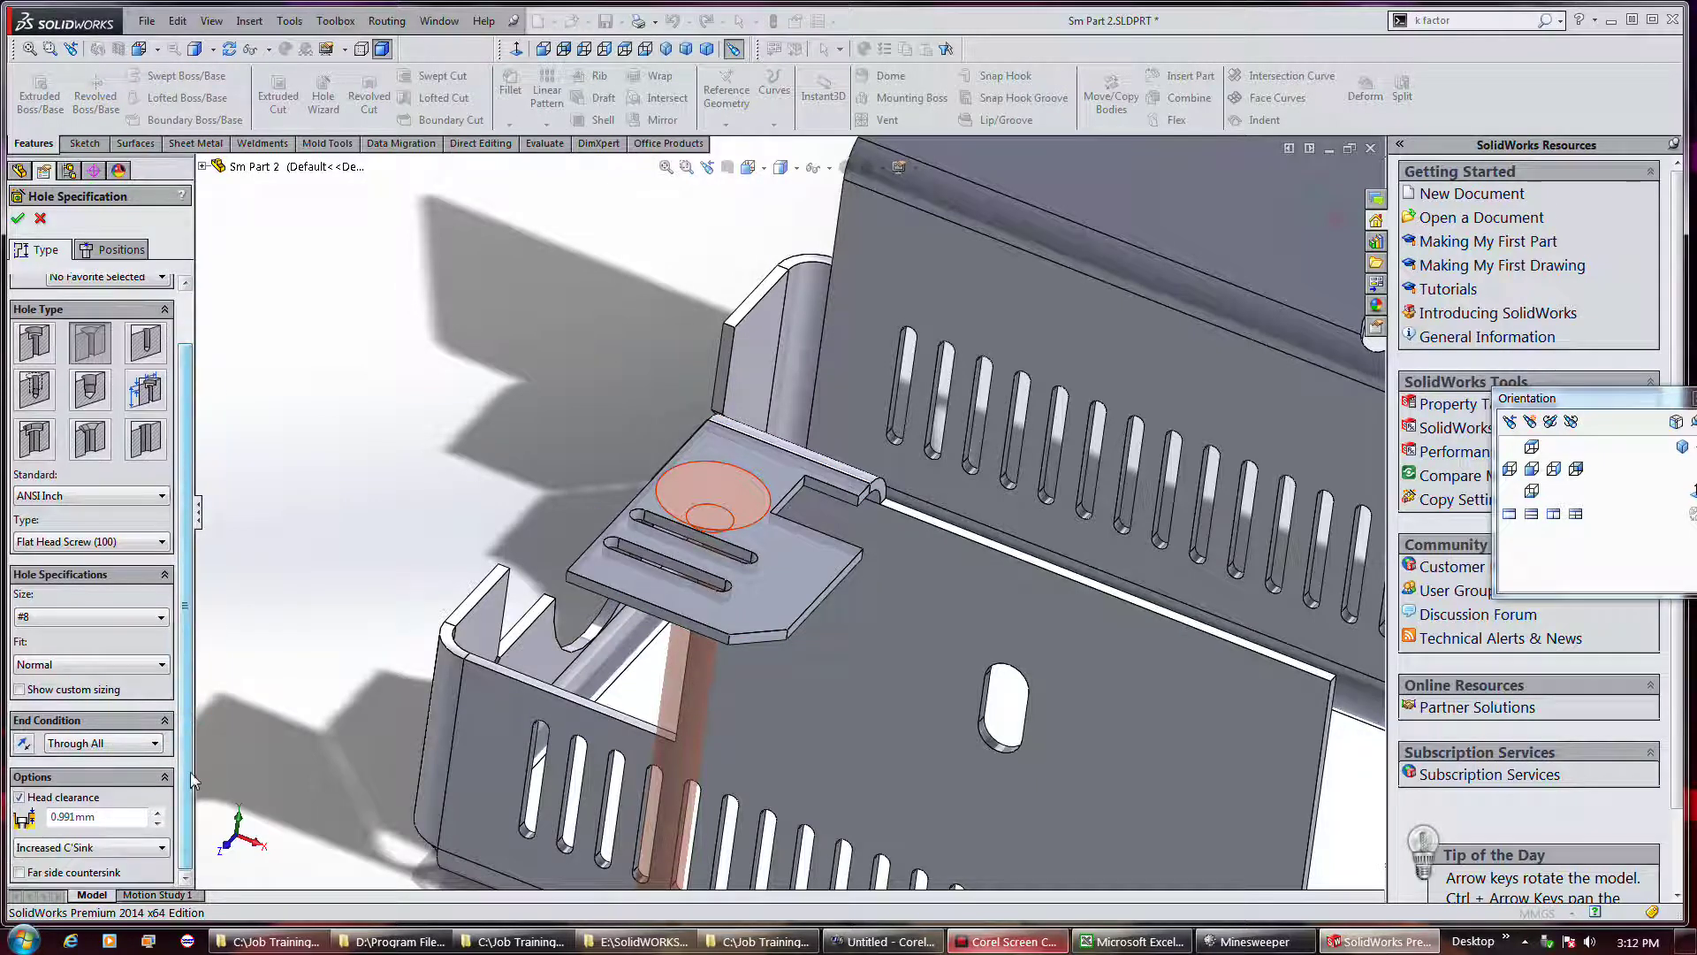
left_click(113, 849)
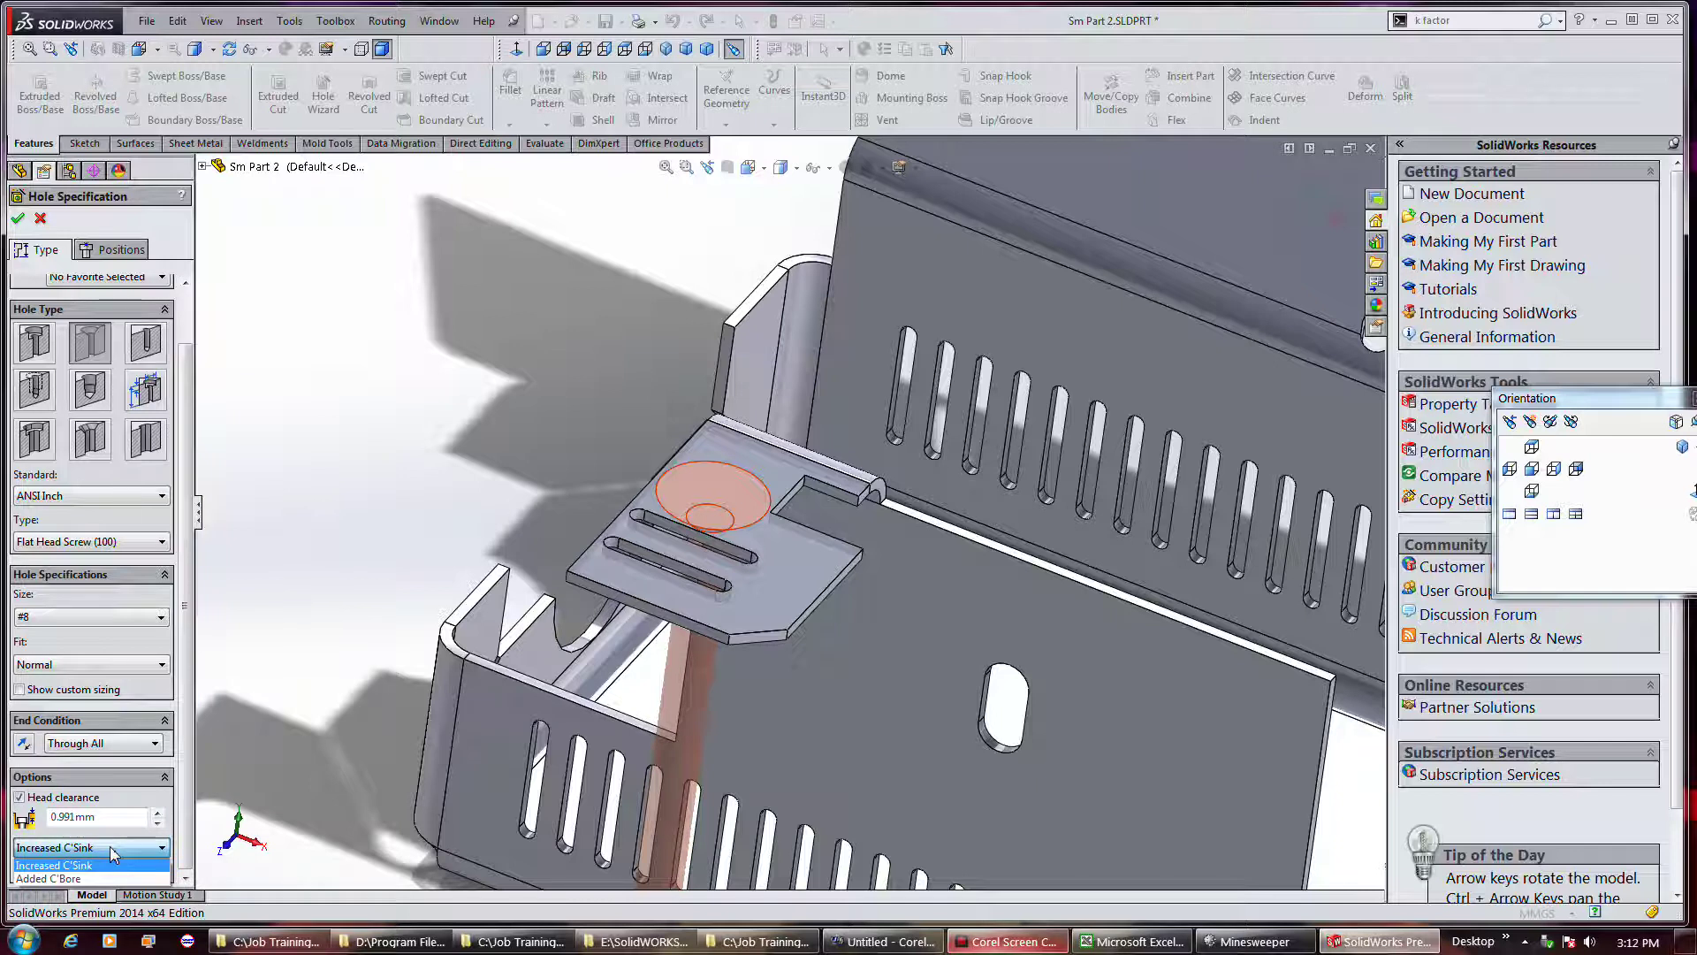
left_click(110, 848)
left_click(17, 218)
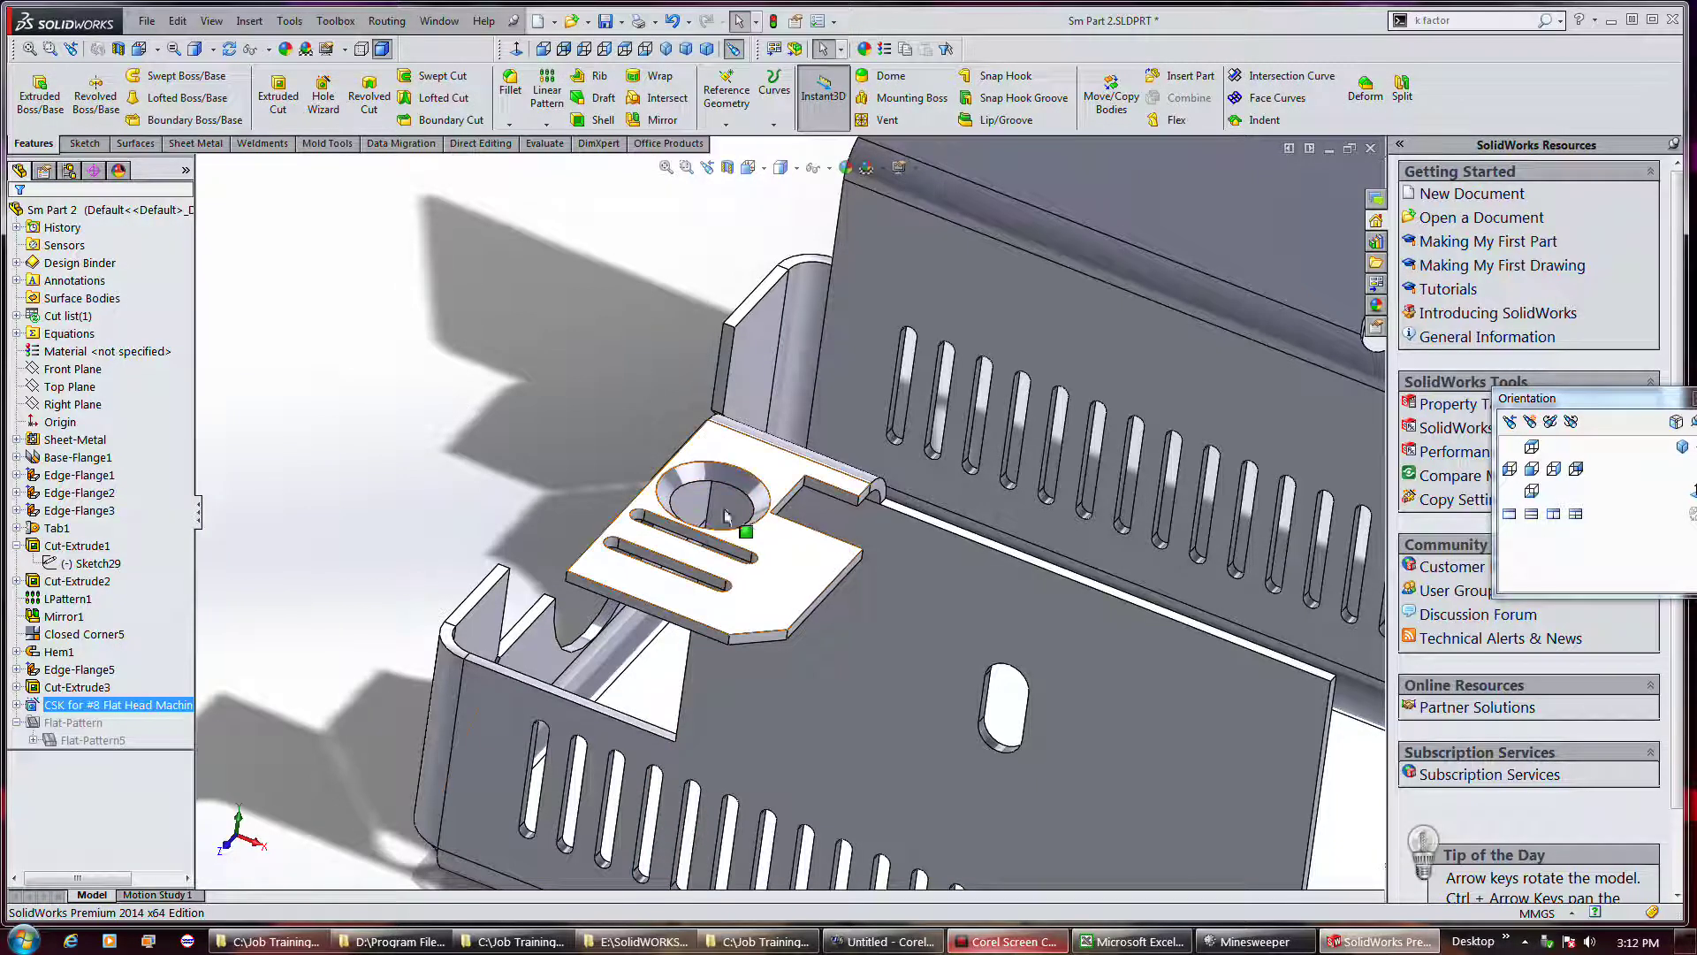
Select CSK, Cut-Extrude3 and Edge-Flange5 together in the feature tree.
middle_click_drag(646, 373, 866, 480)
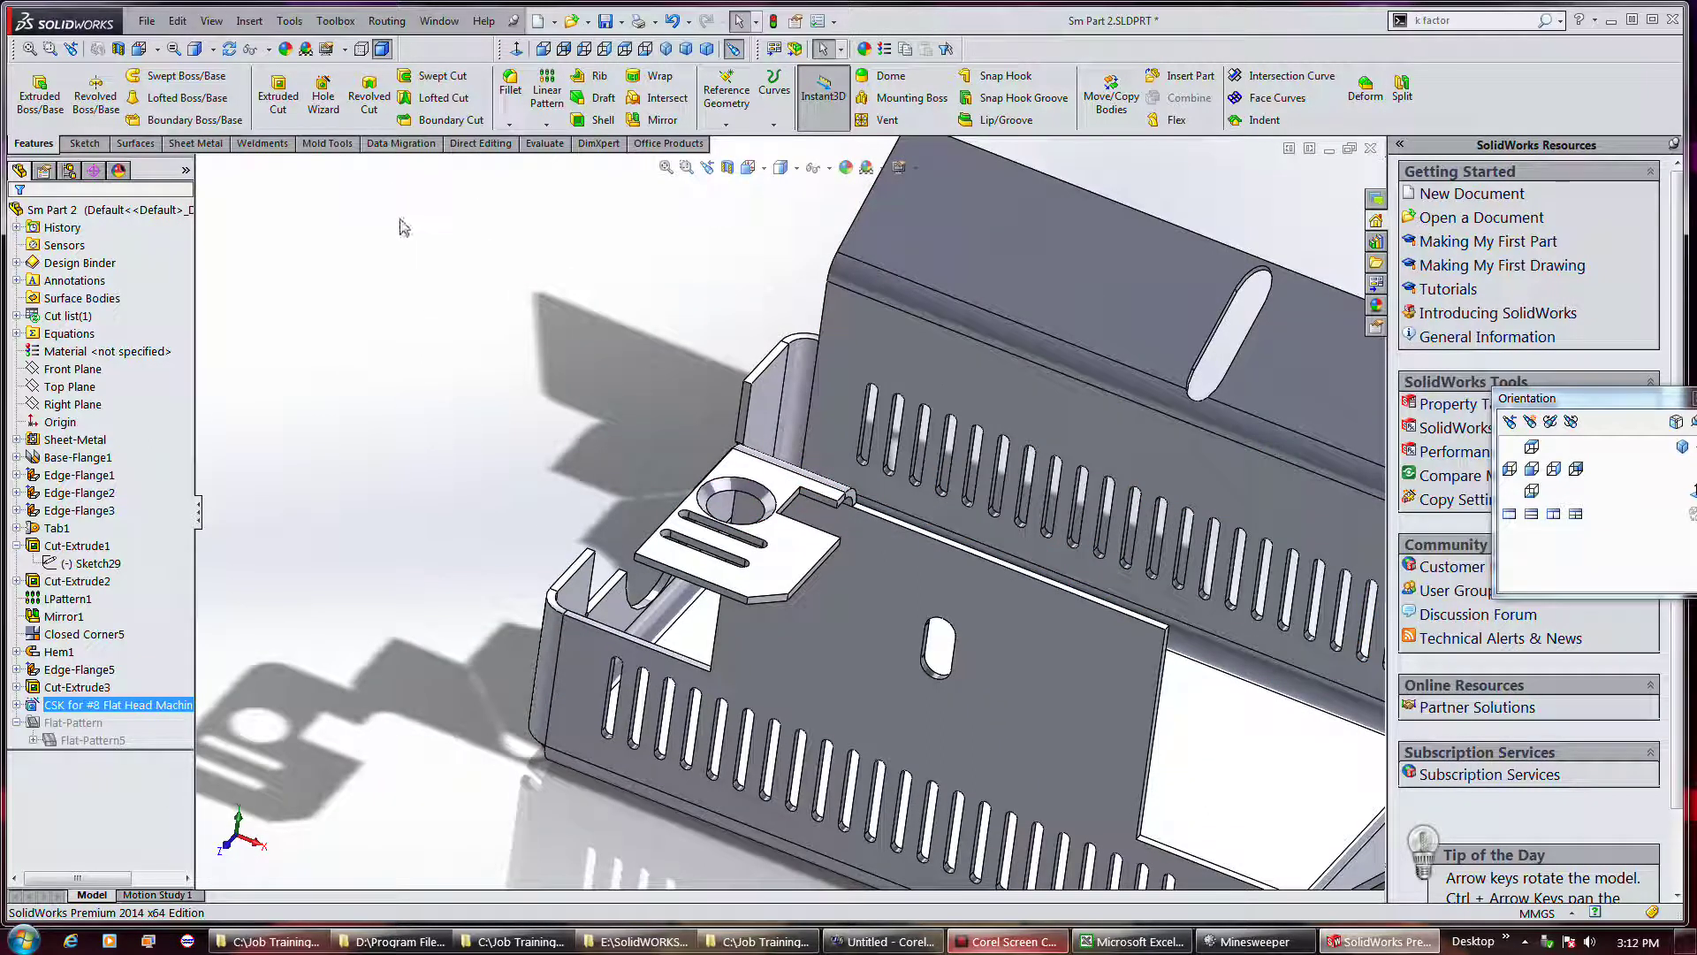
double_click(81, 704)
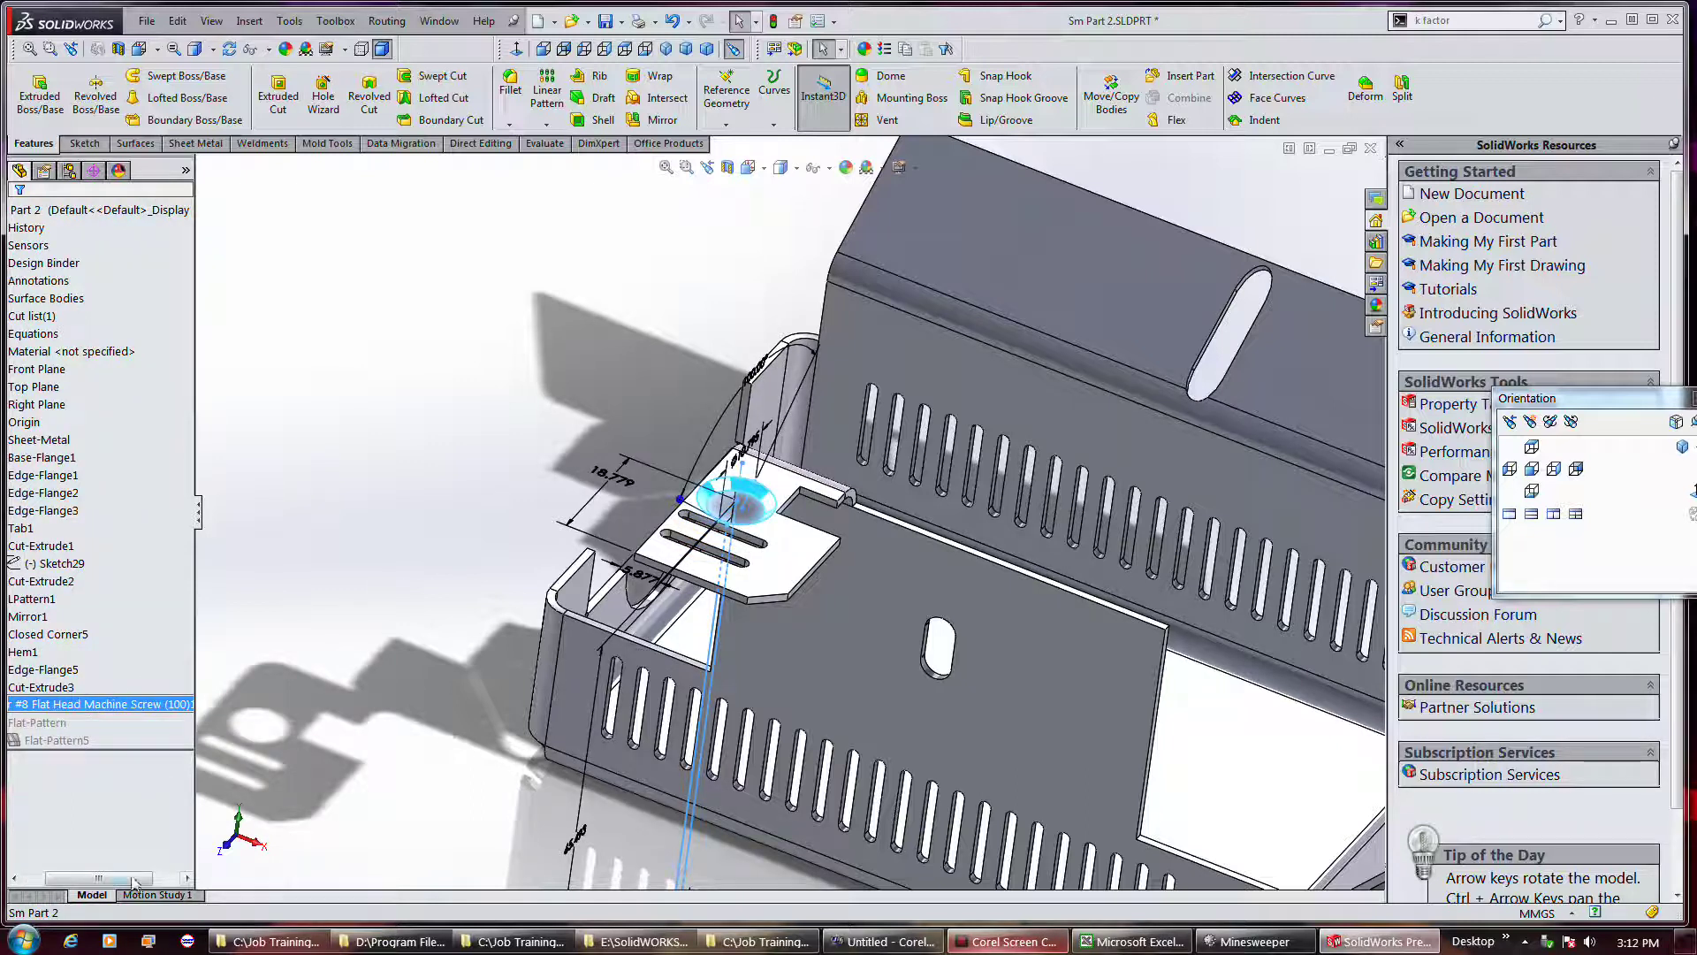
left_click_drag(134, 881, 113, 882)
left_click(60, 688, "ctrl")
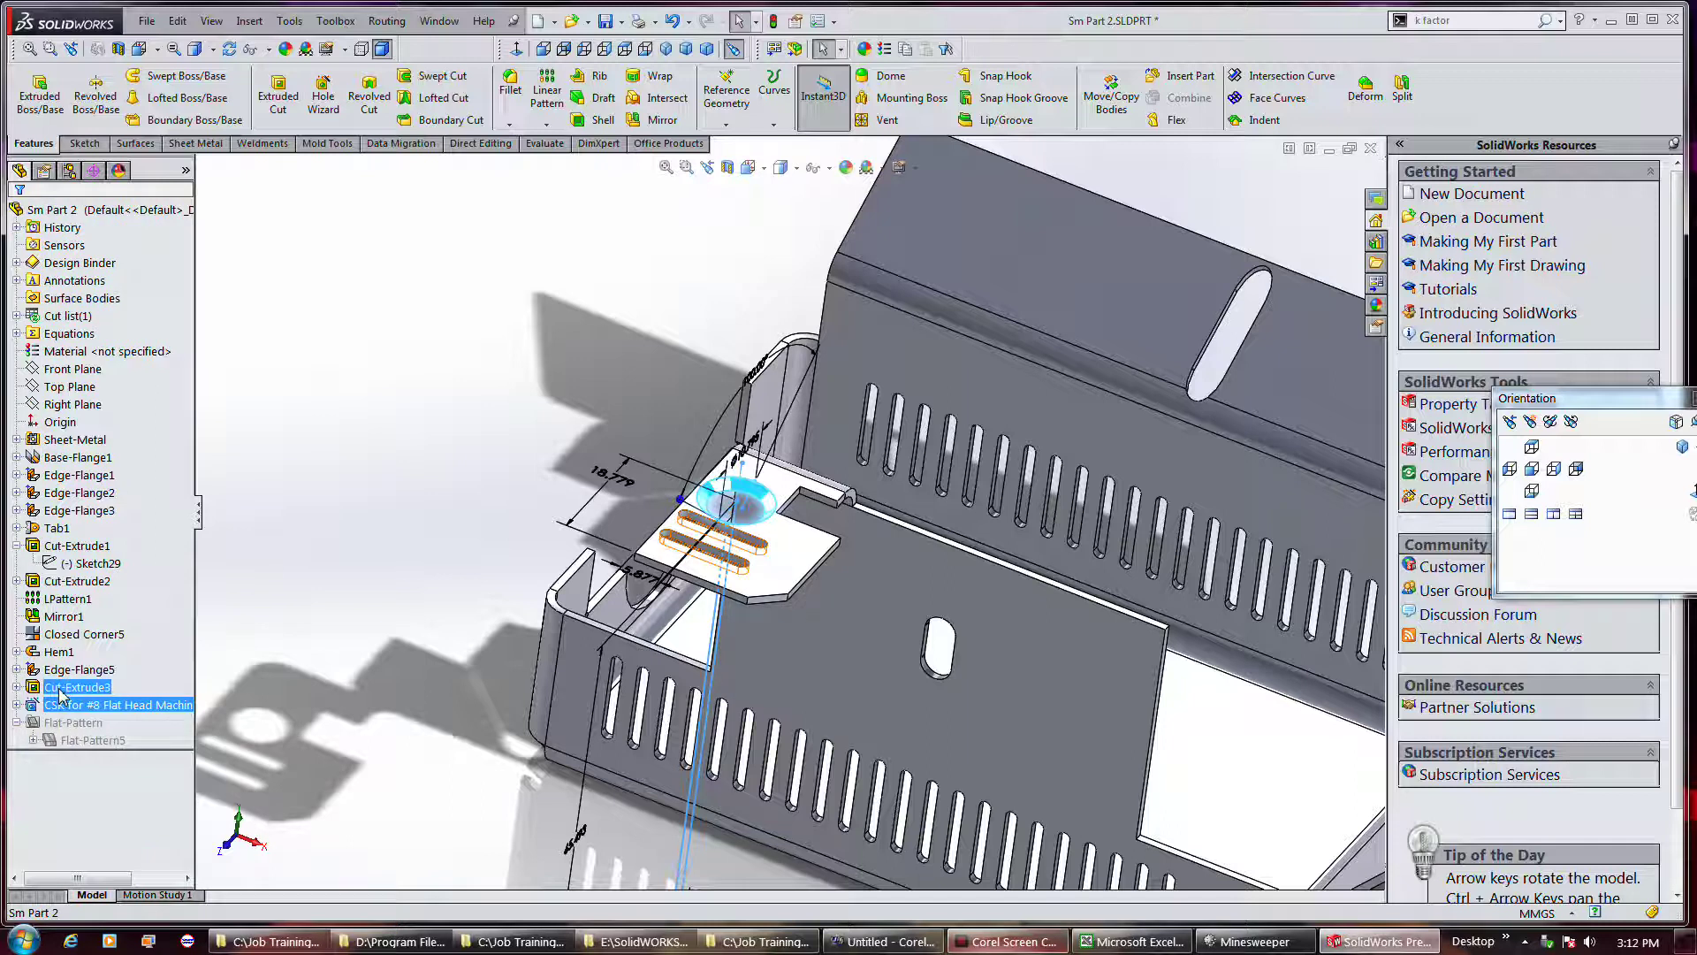
left_click(66, 672, "ctrl")
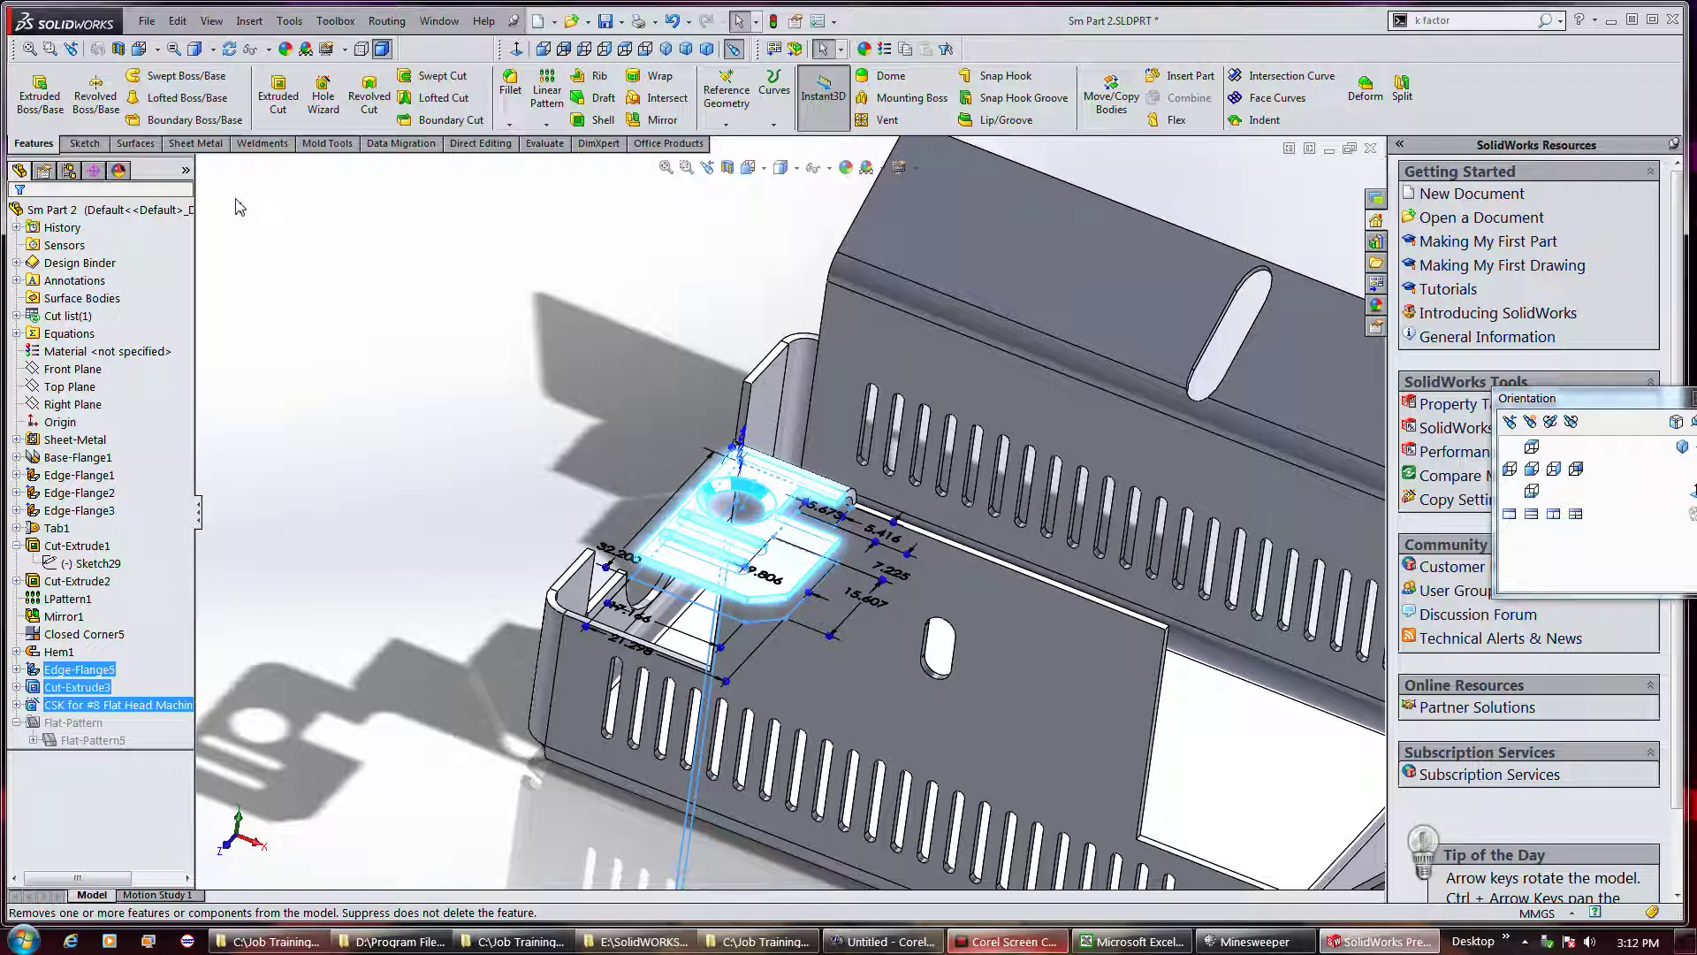
left_click(654, 119)
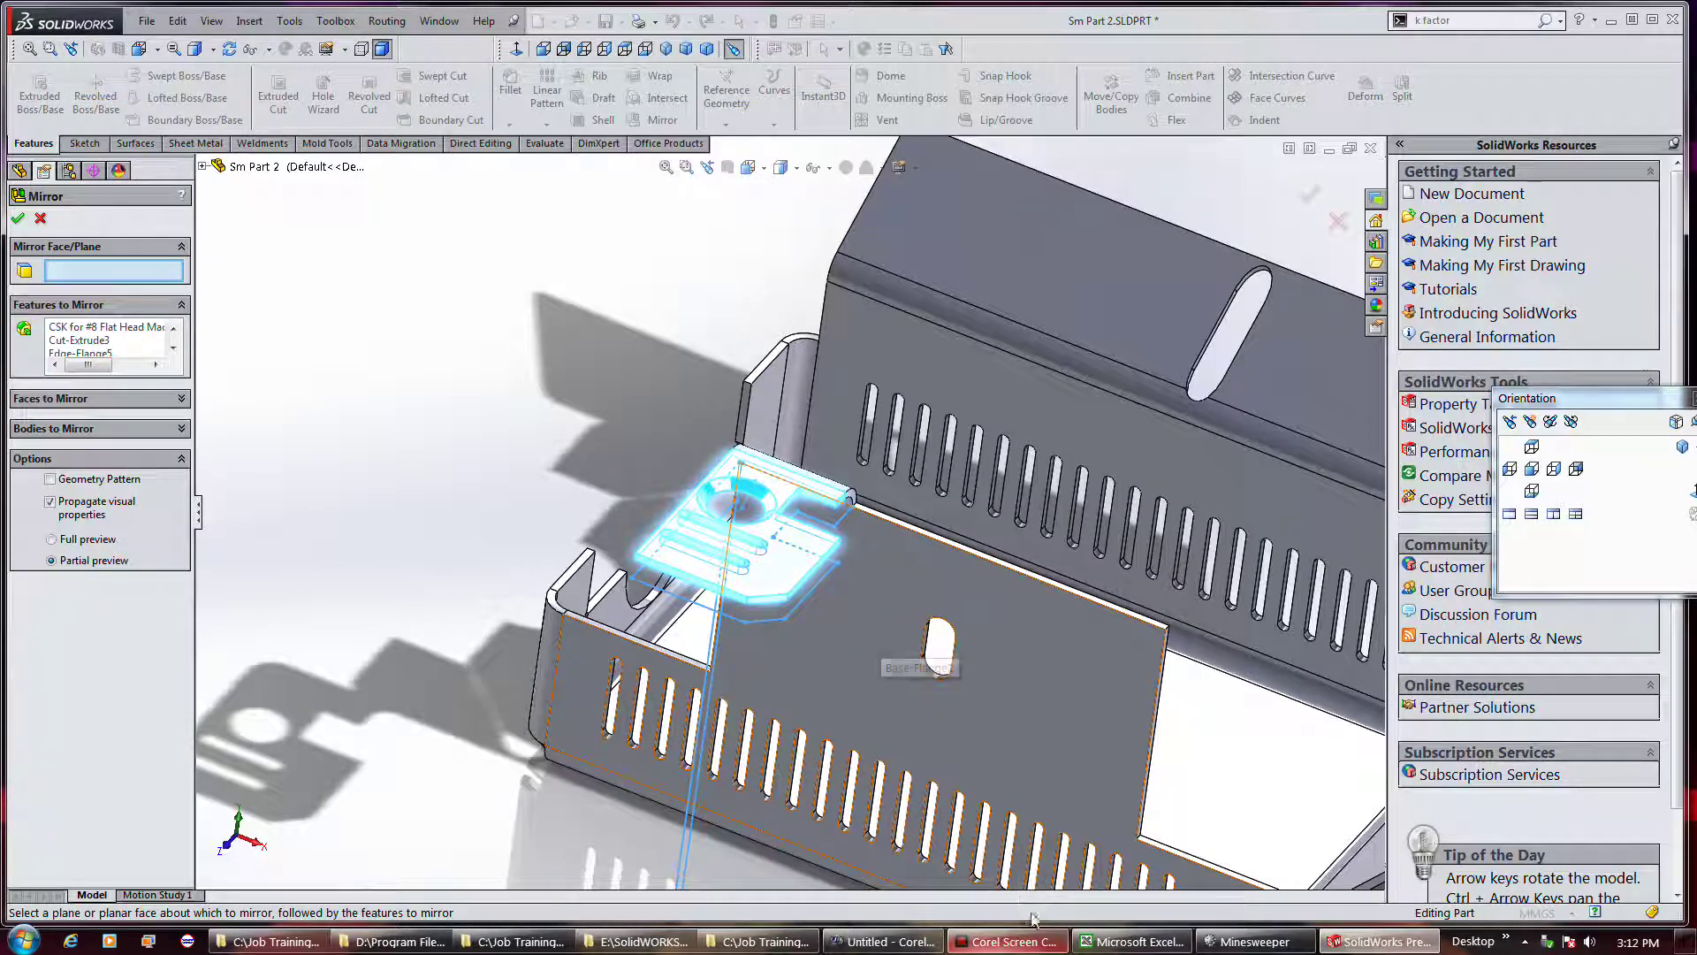
left_click(919, 645)
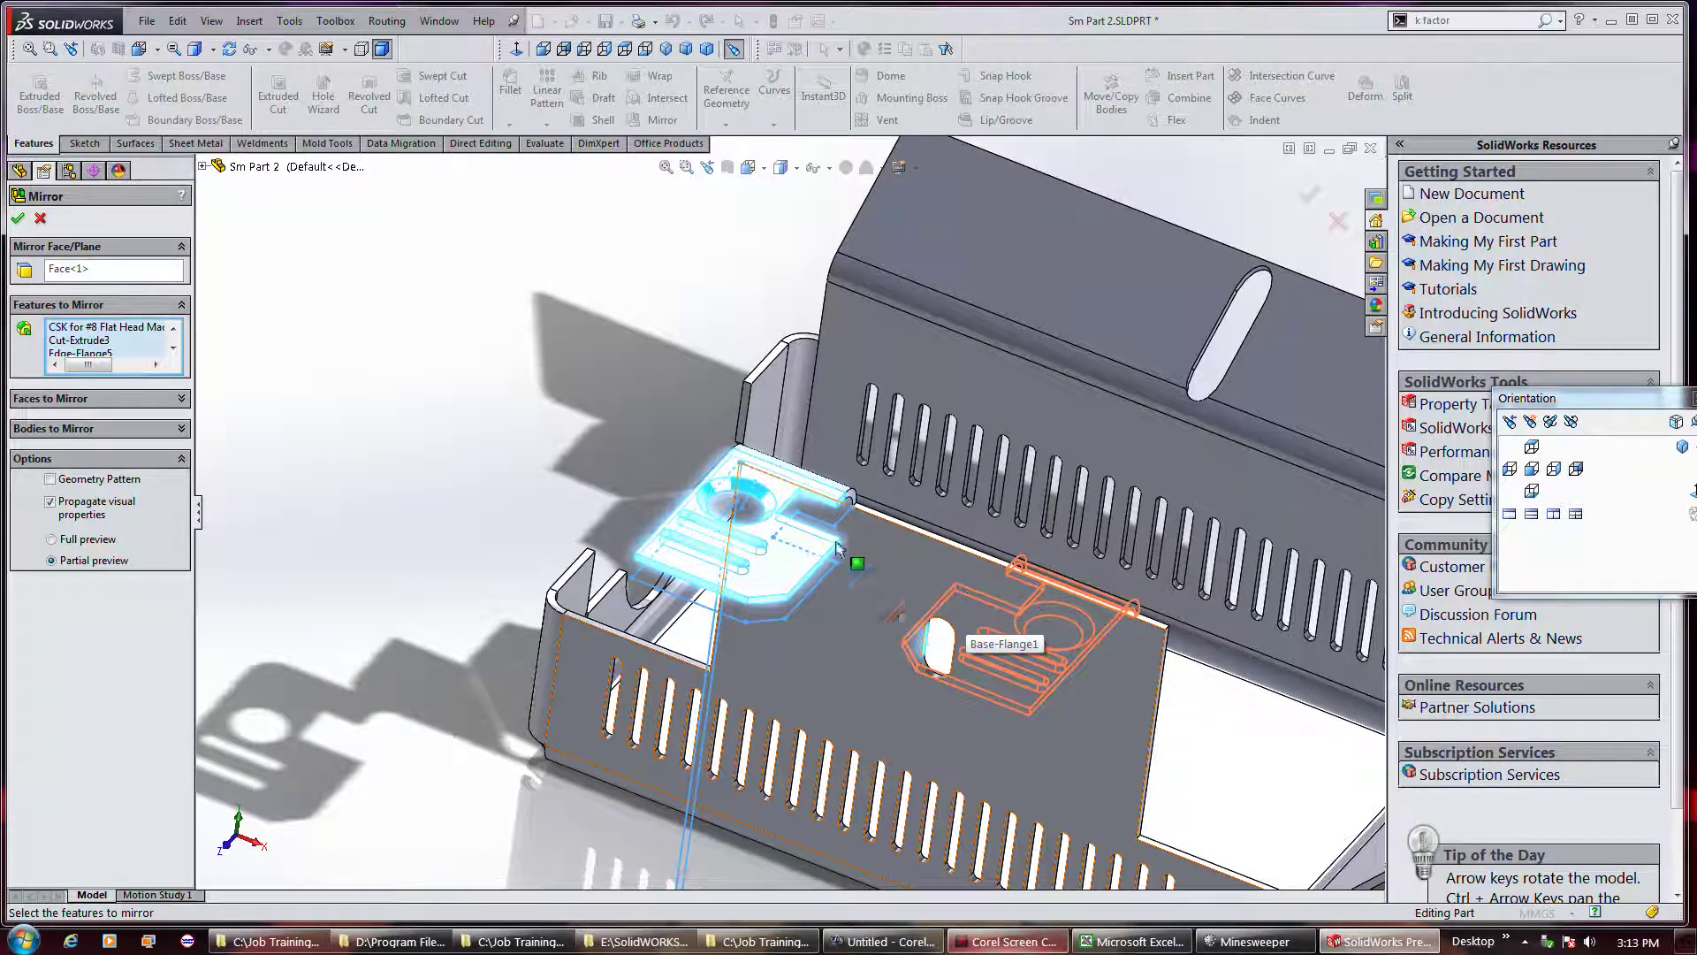
left_click(40, 219)
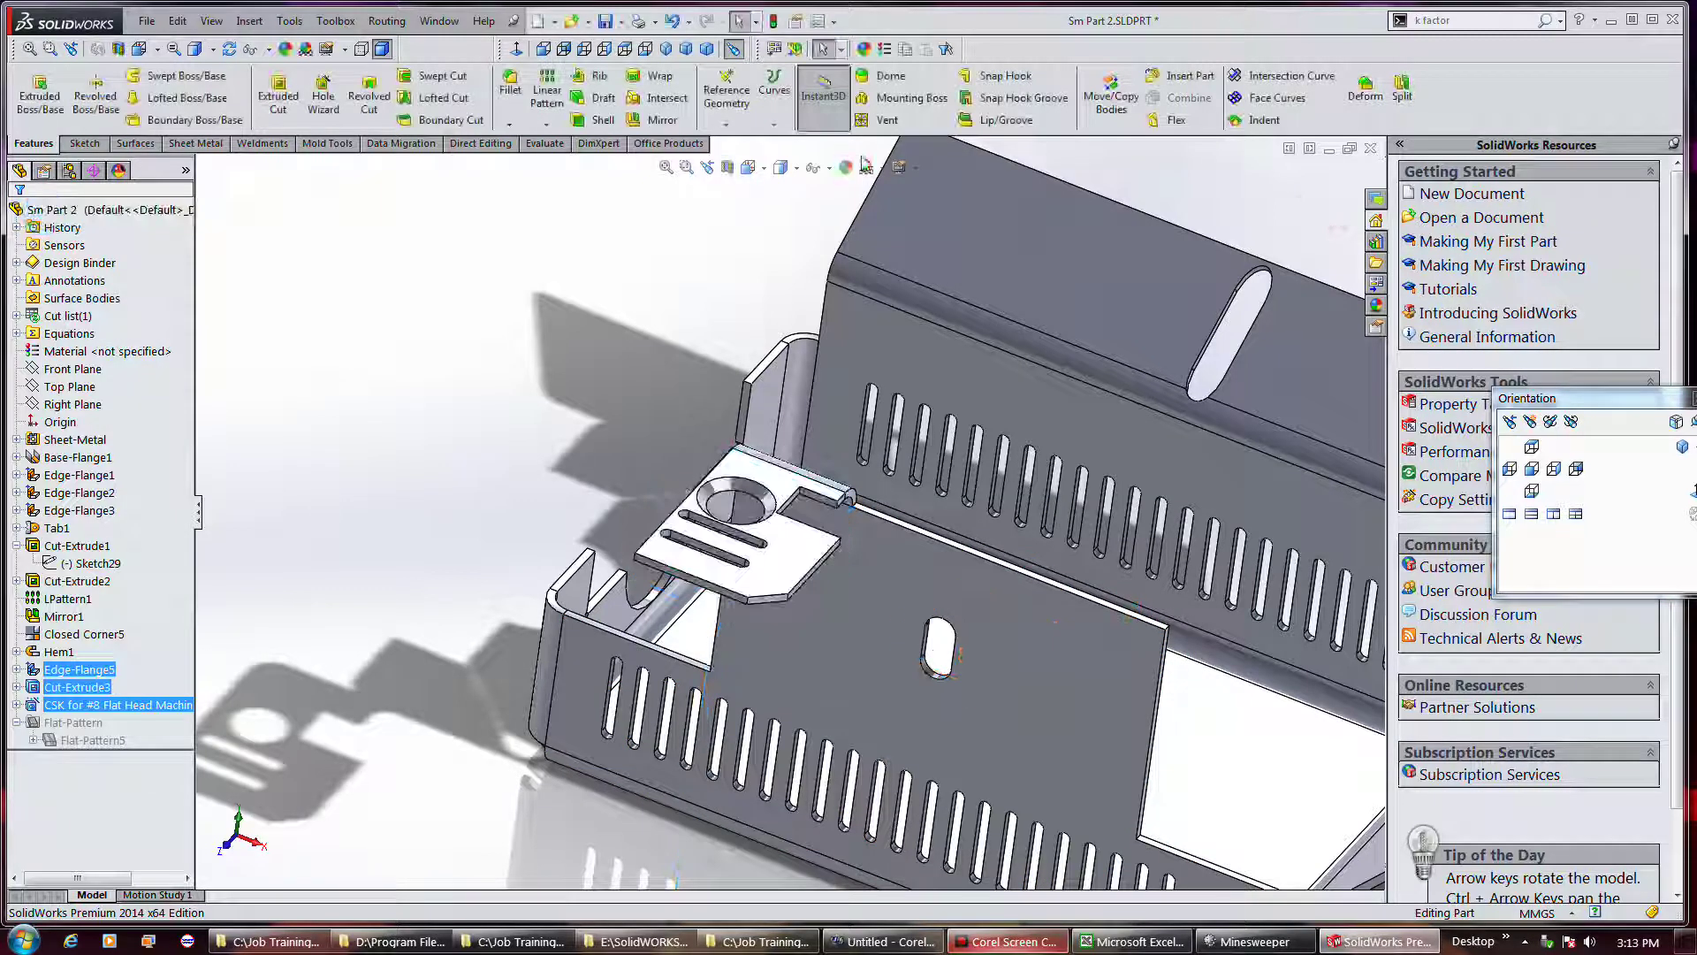
Start a new reference plane, then remove the two base edges picked as references.
left_click(726, 124)
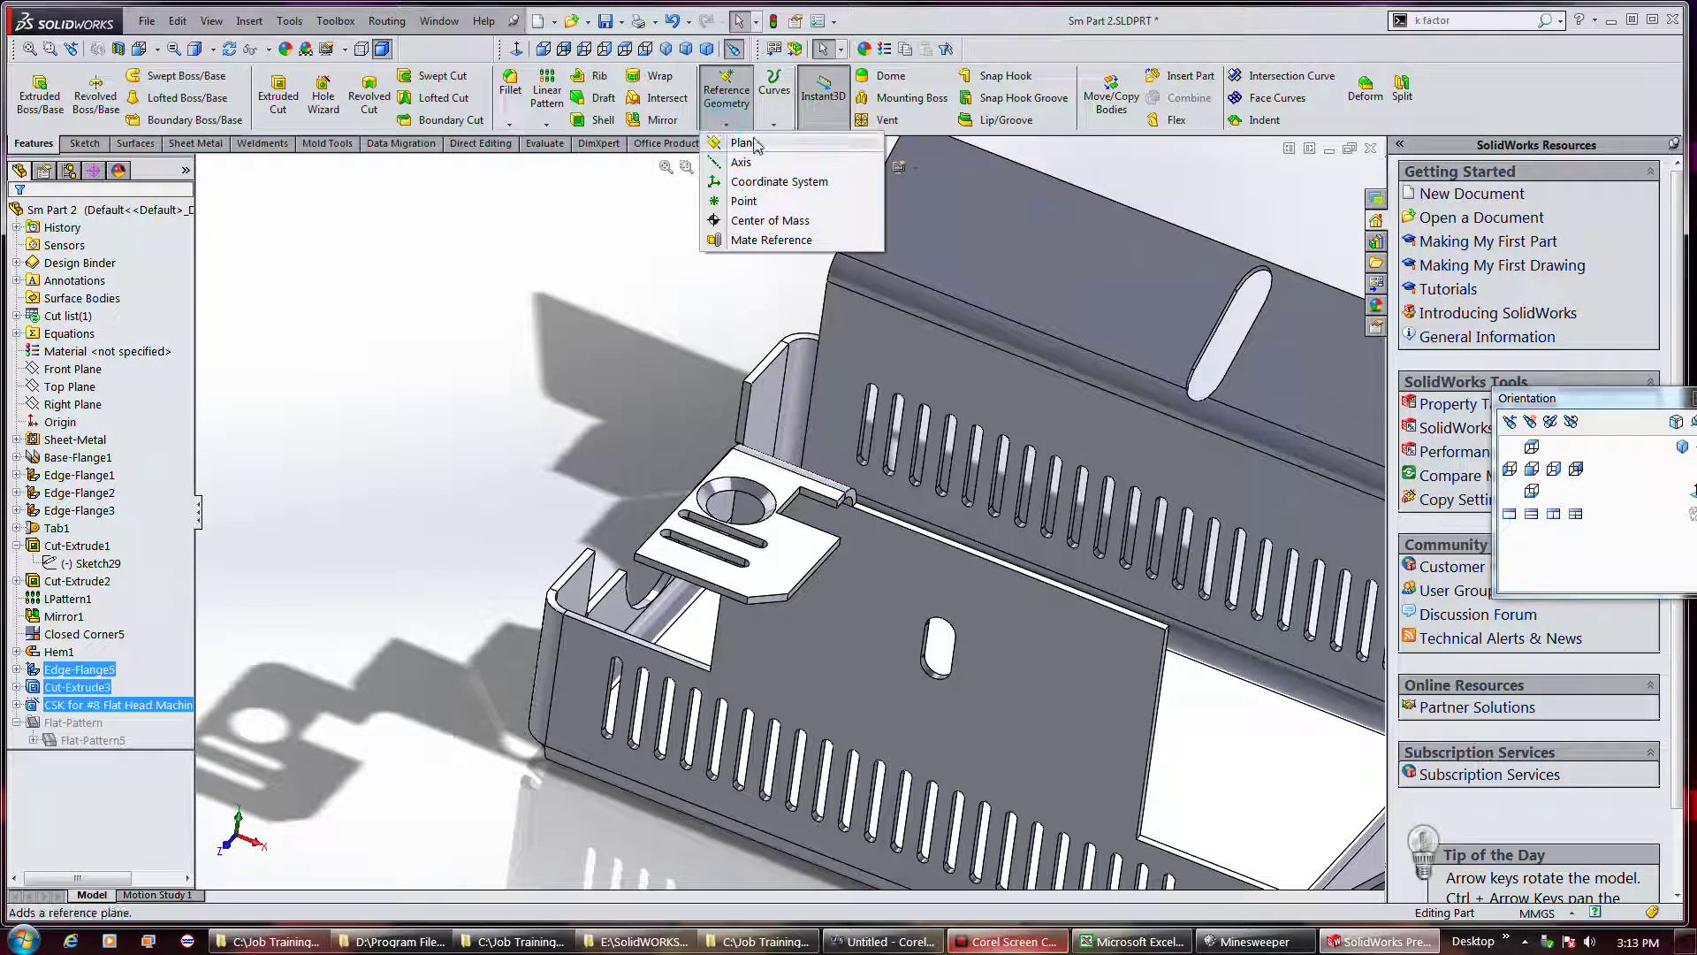
left_click(754, 144)
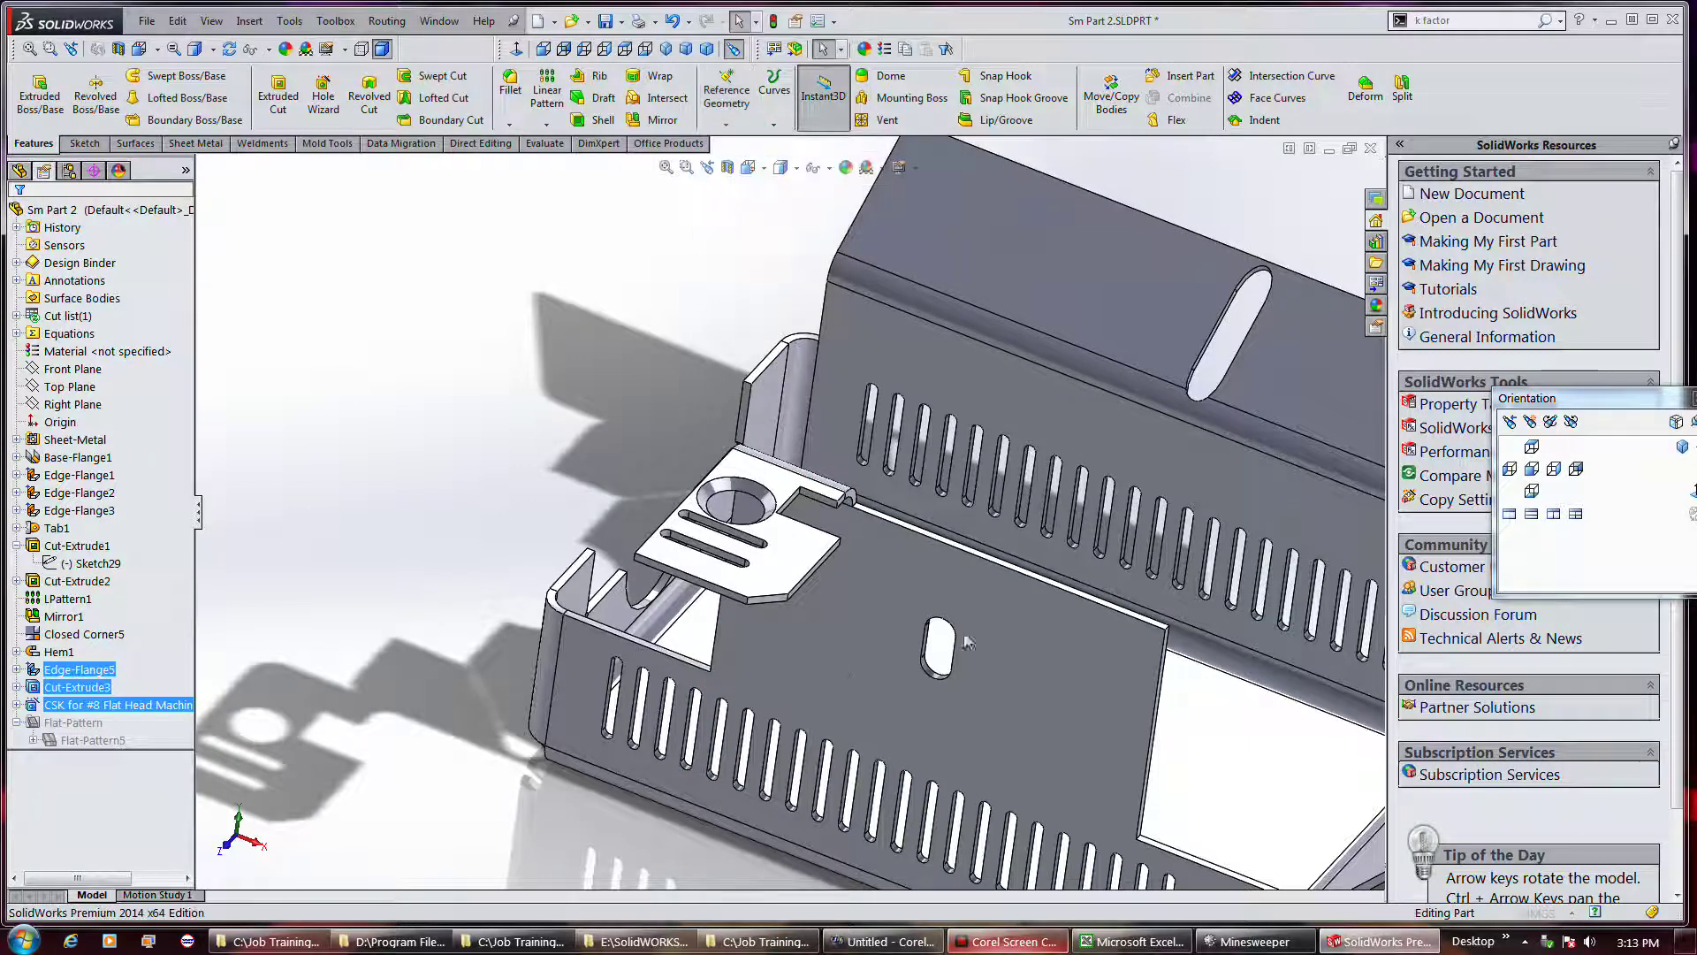
left_click(719, 643)
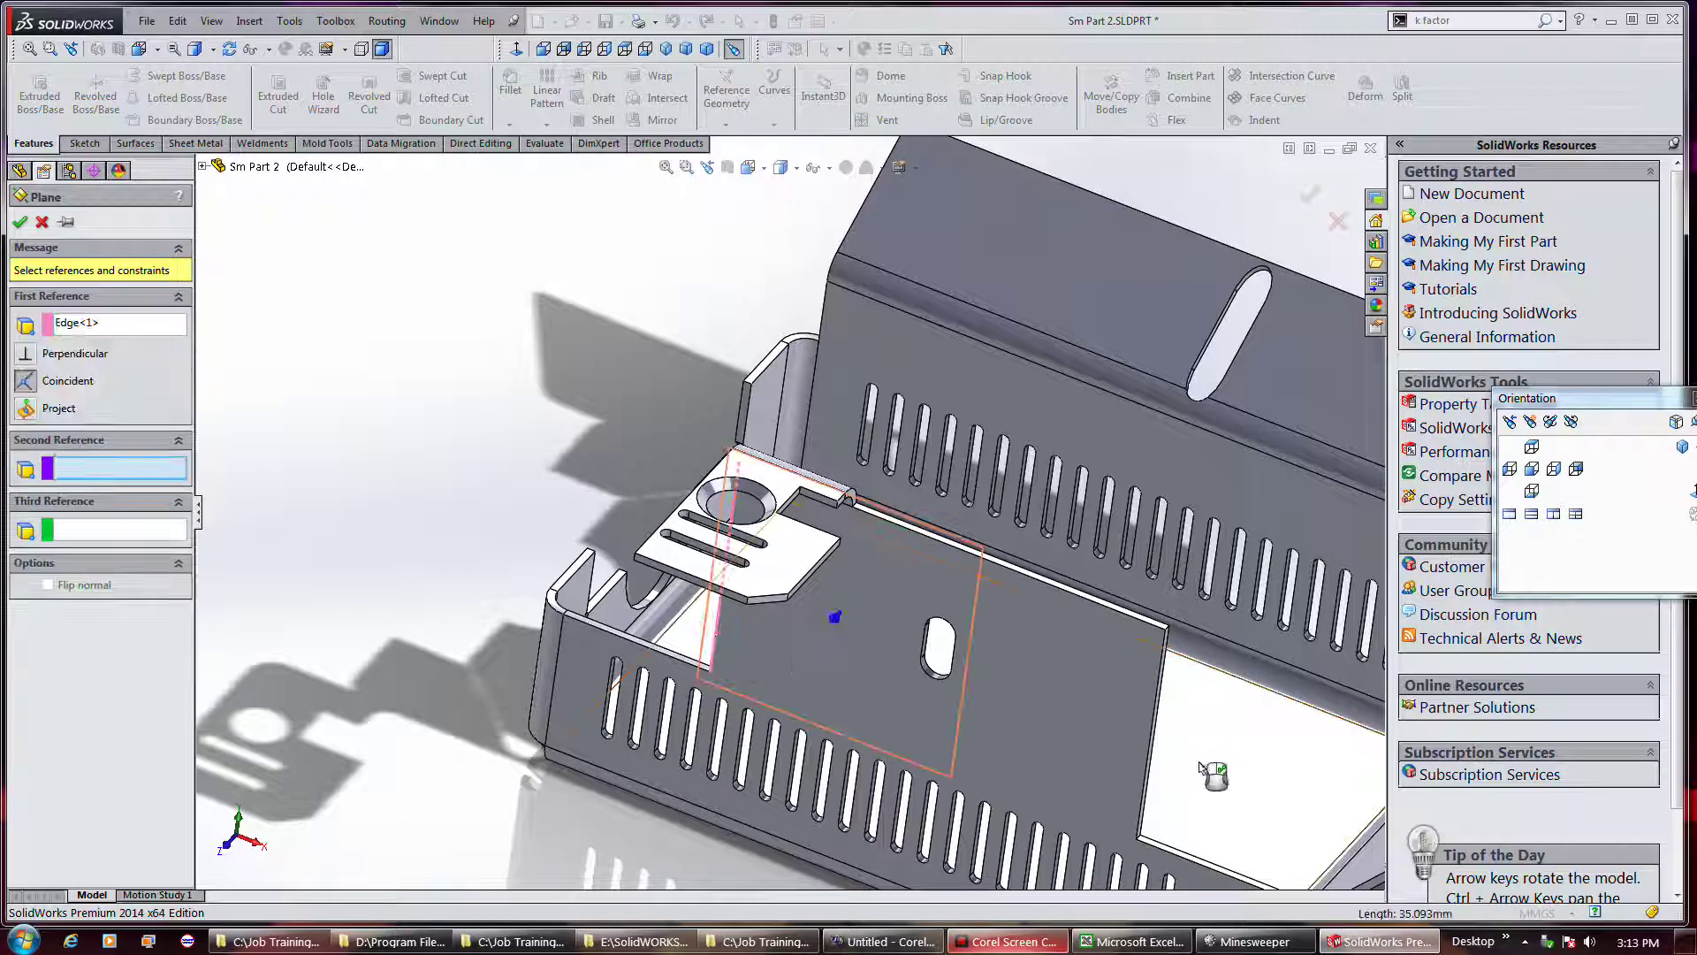
left_click(1149, 733)
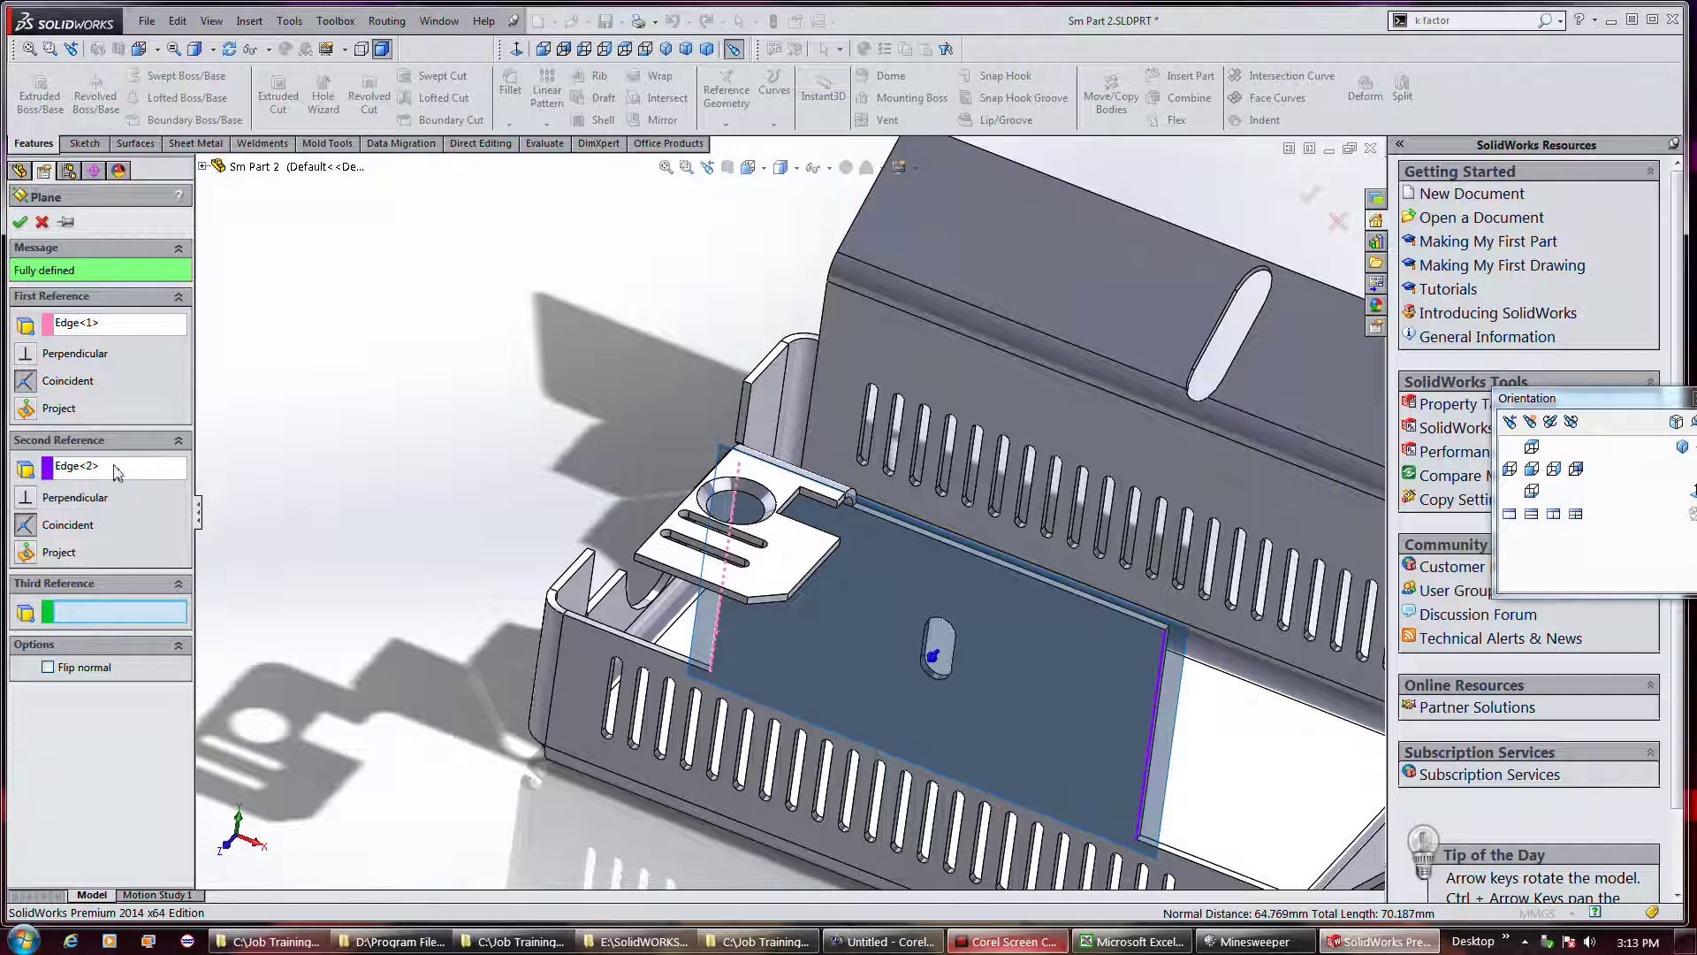
right_click(150, 480)
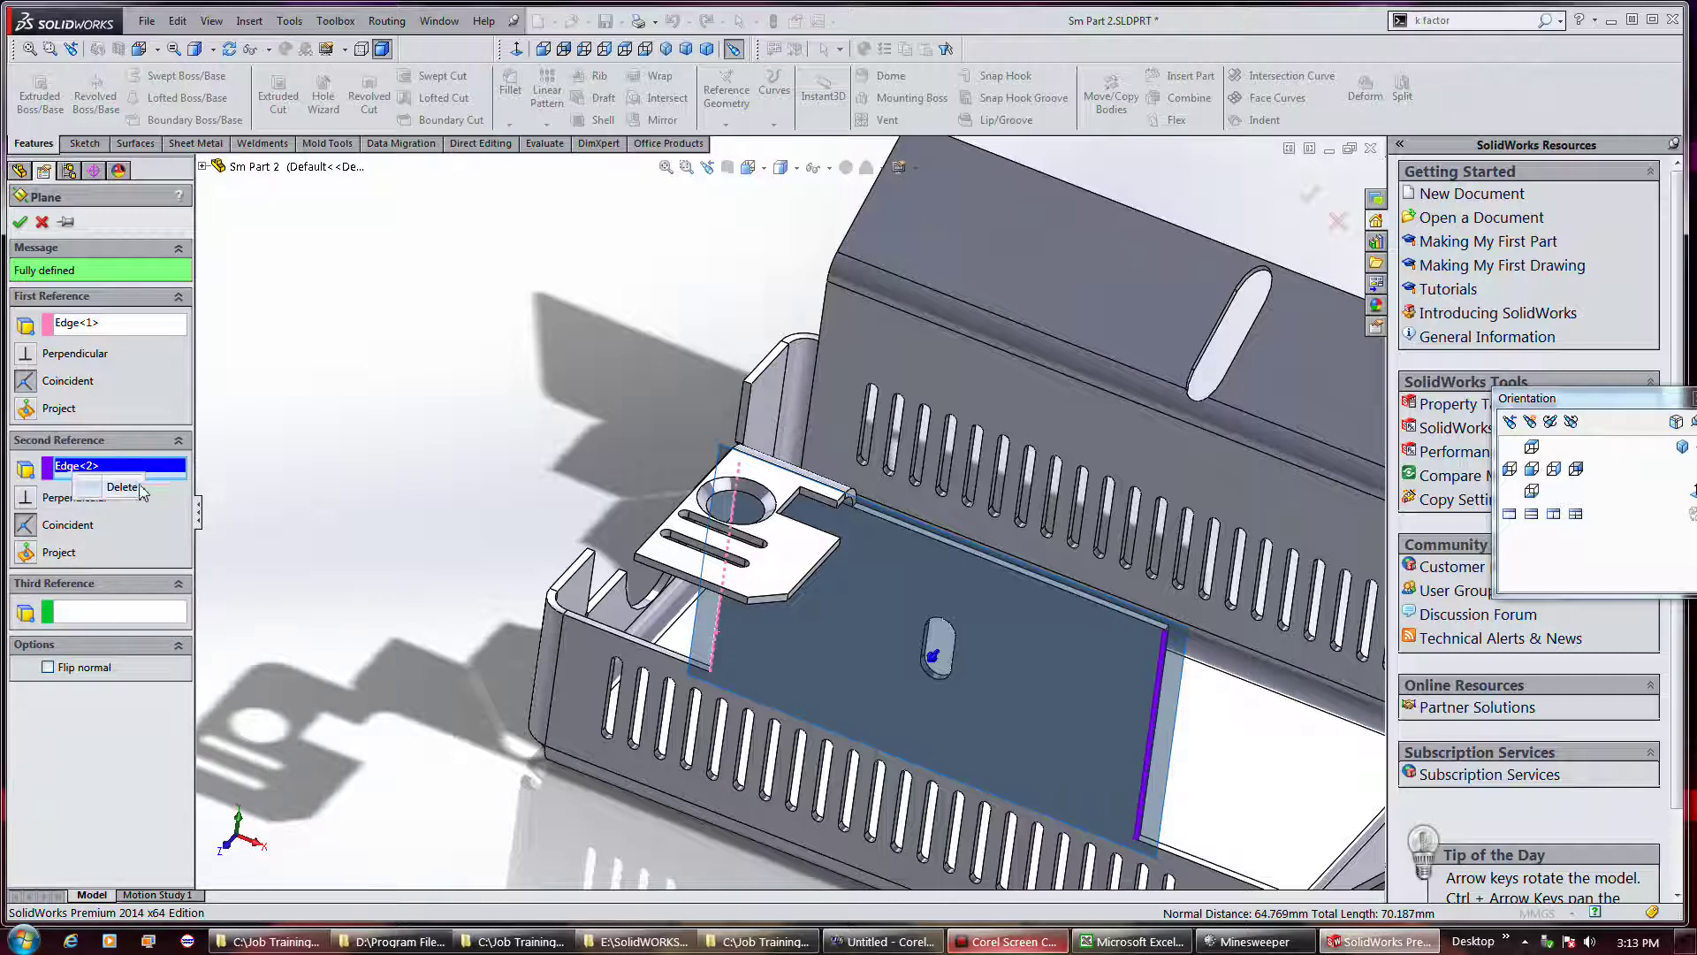
left_click(123, 486)
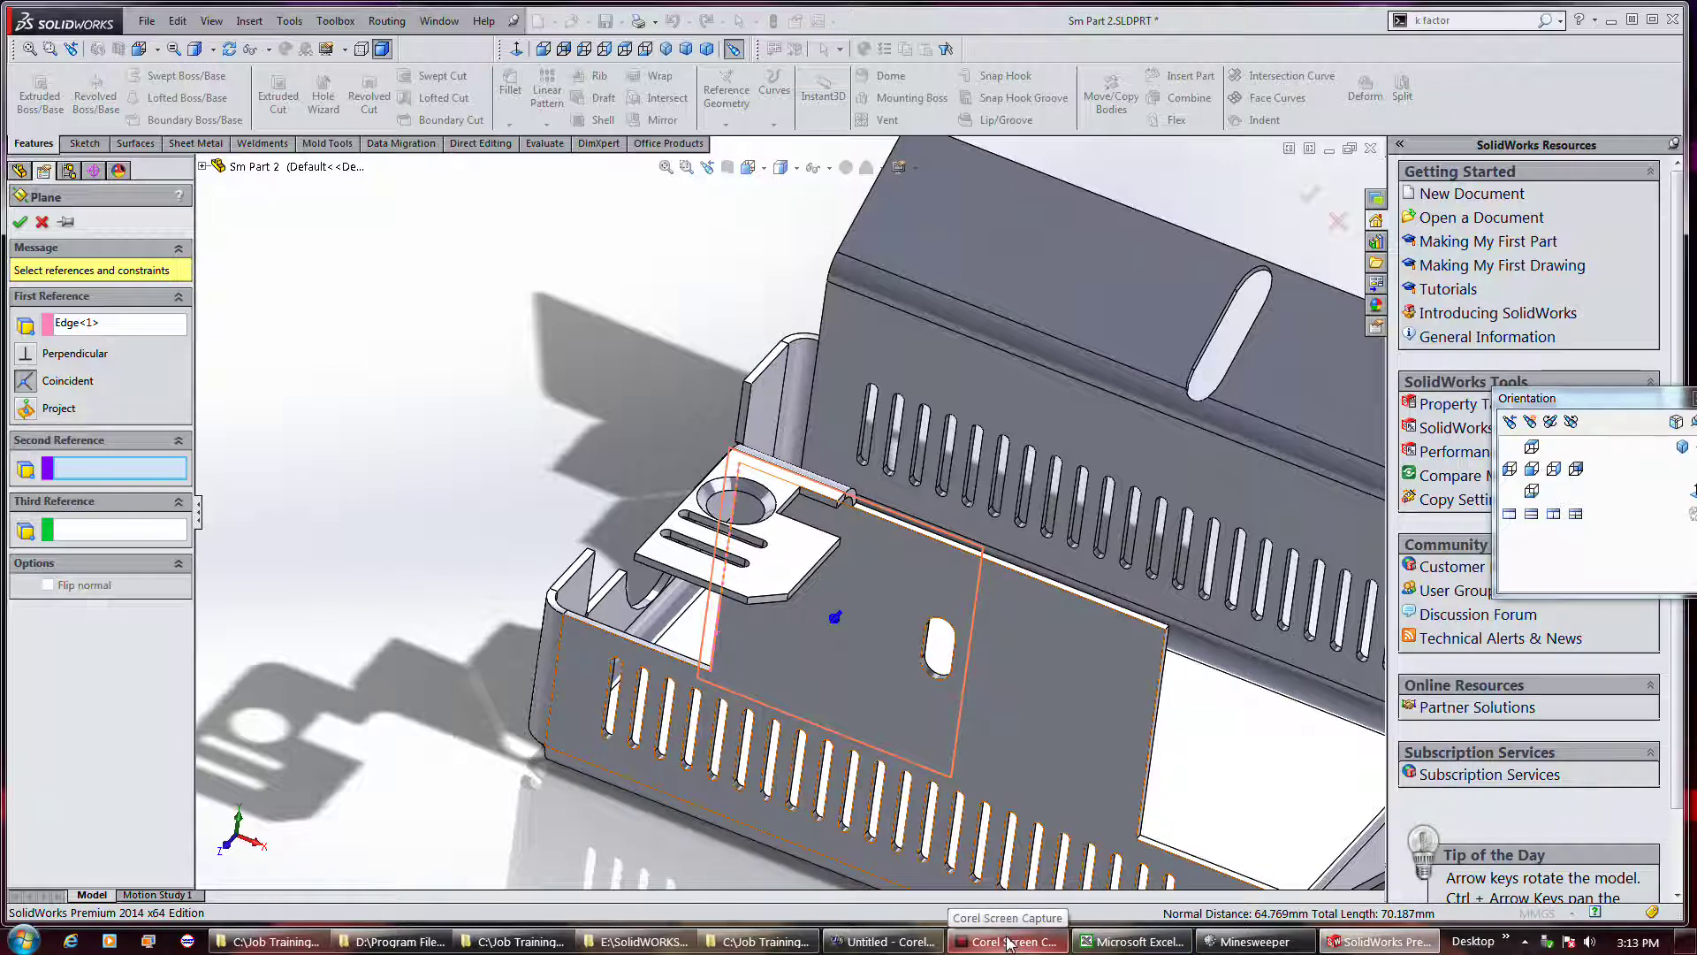
left_click(144, 332)
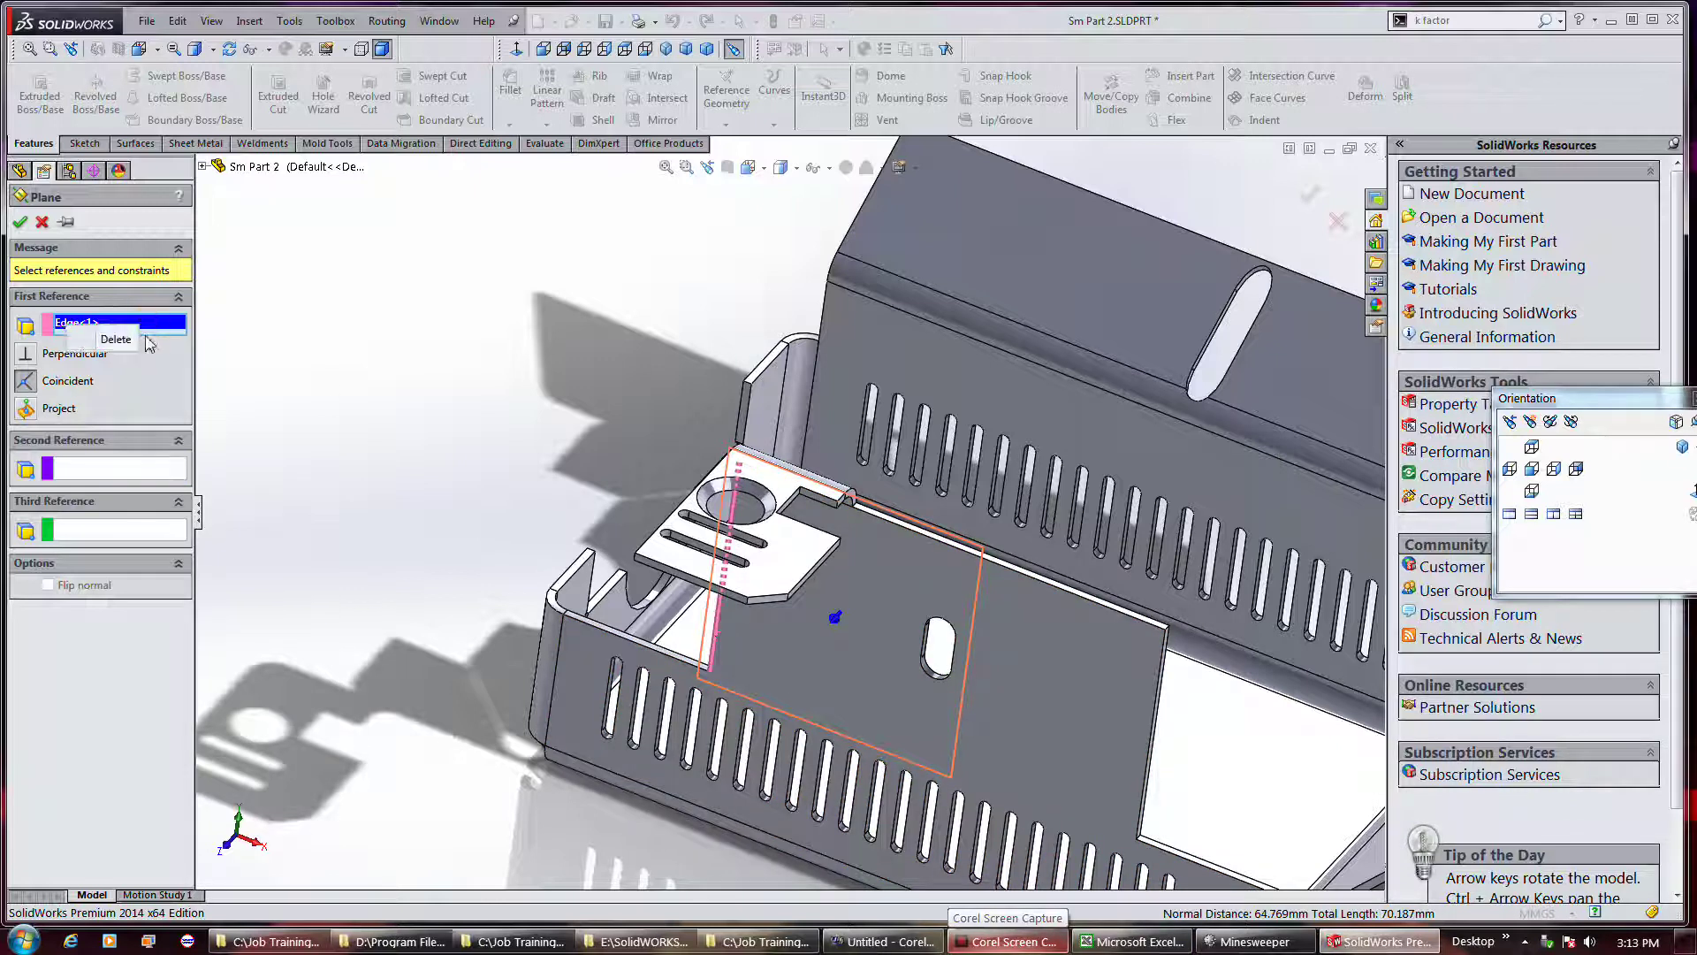
key("Delete")
Create Plane2 as a mid plane between the base's two opposite end faces.
middle_click_drag(1196, 731, 1060, 712)
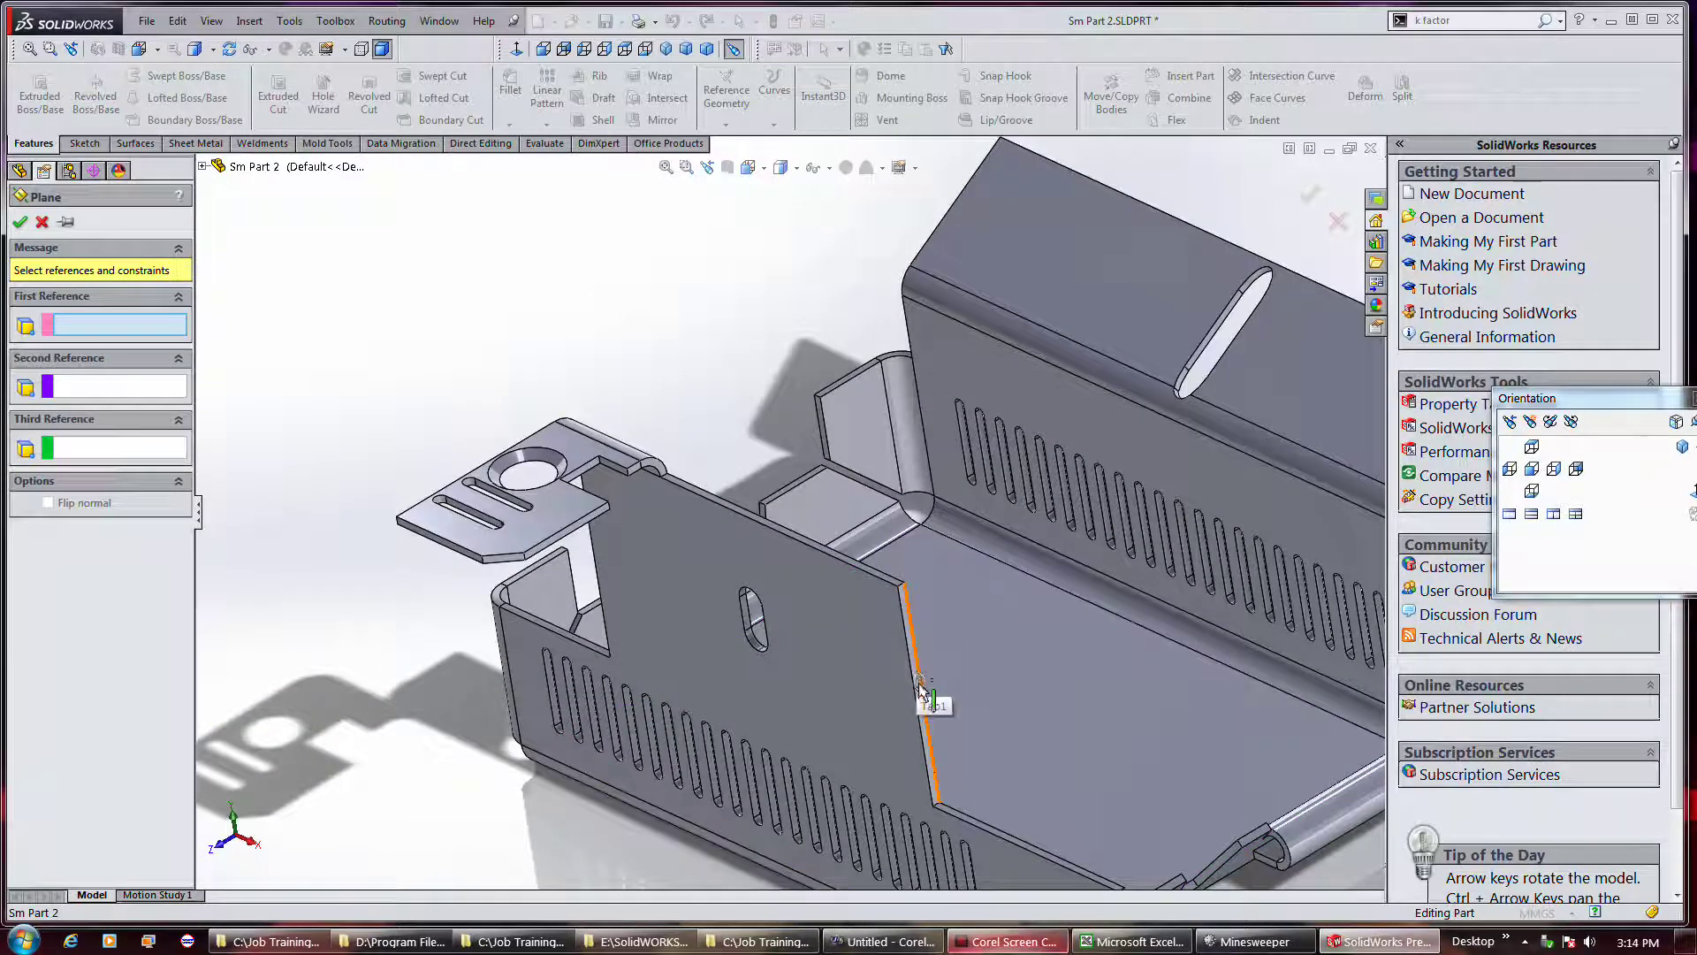
left_click(920, 699)
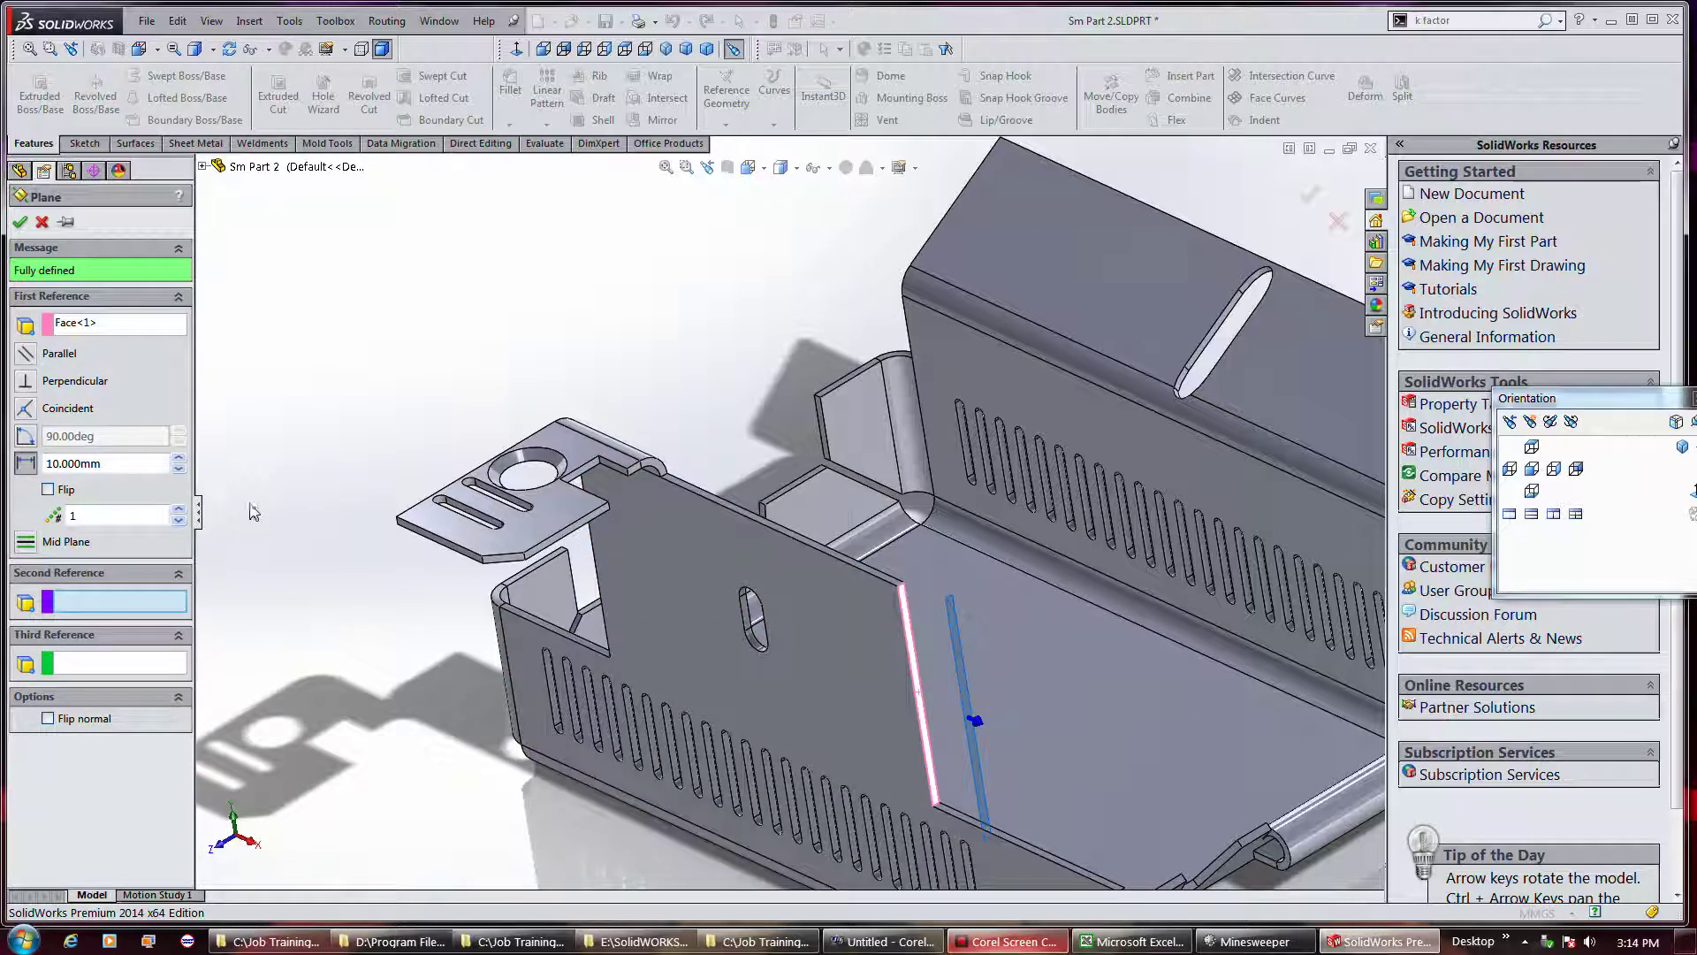
left_click(43, 545)
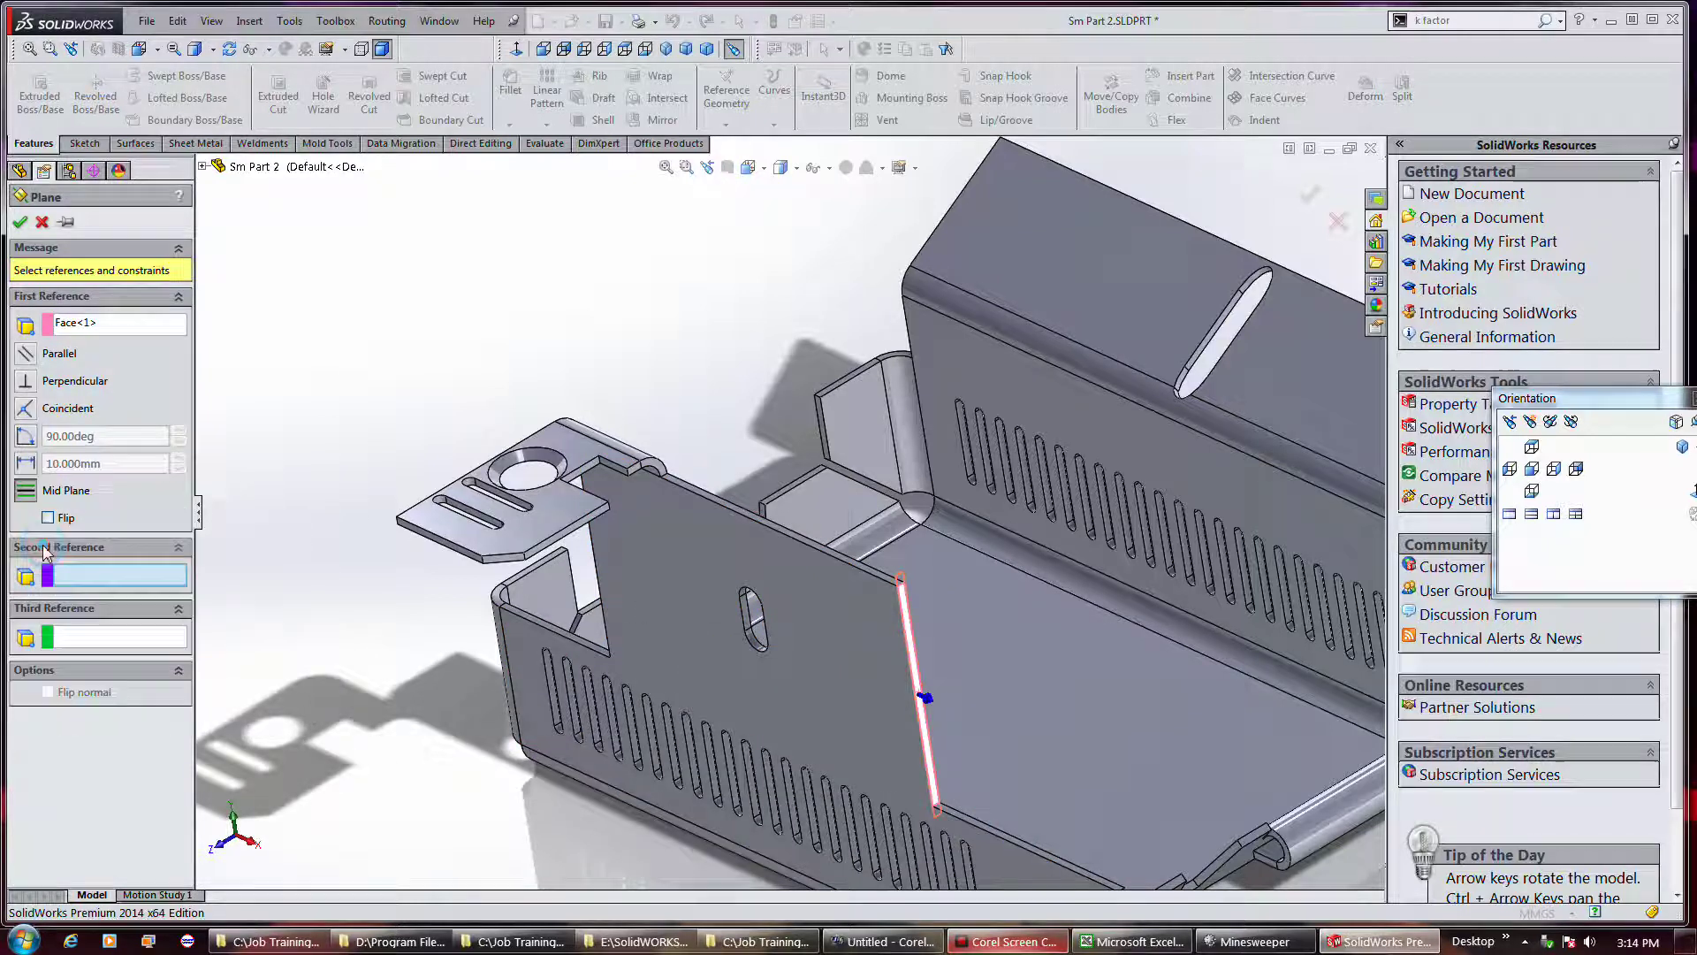
middle_click_drag(296, 546, 875, 687)
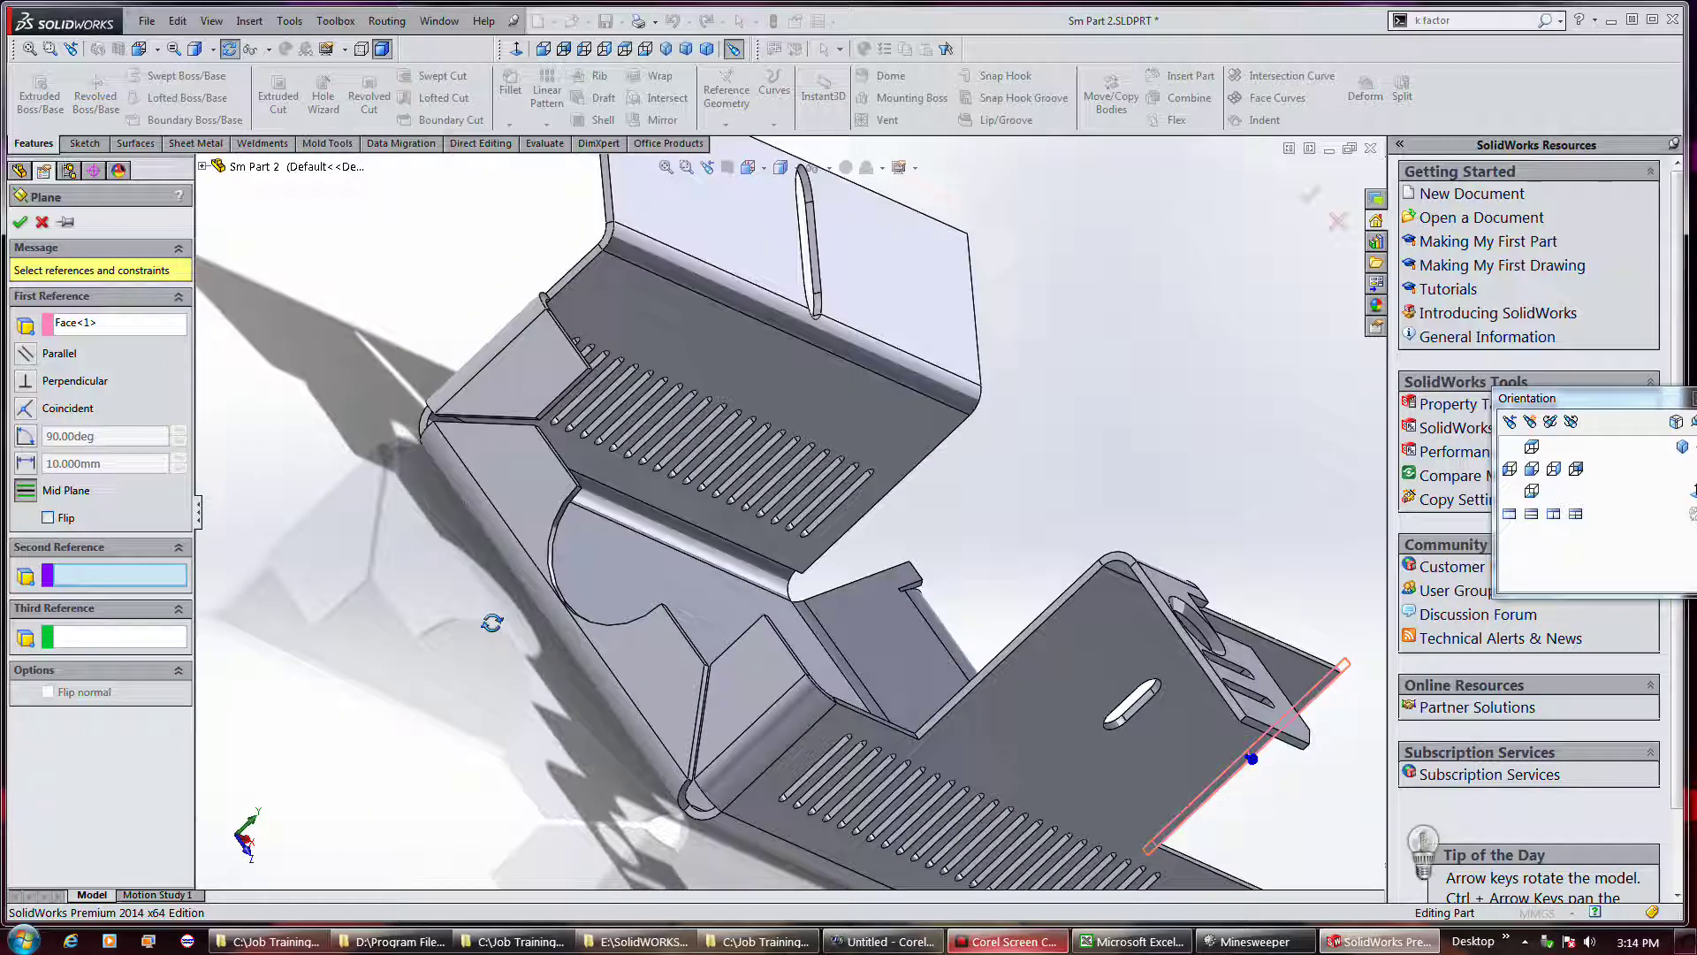
left_click(973, 692)
mouse_move(973, 692)
middle_mouse_down()
mouse_move(1181, 654)
mouse_move(1140, 707)
middle_mouse_up()
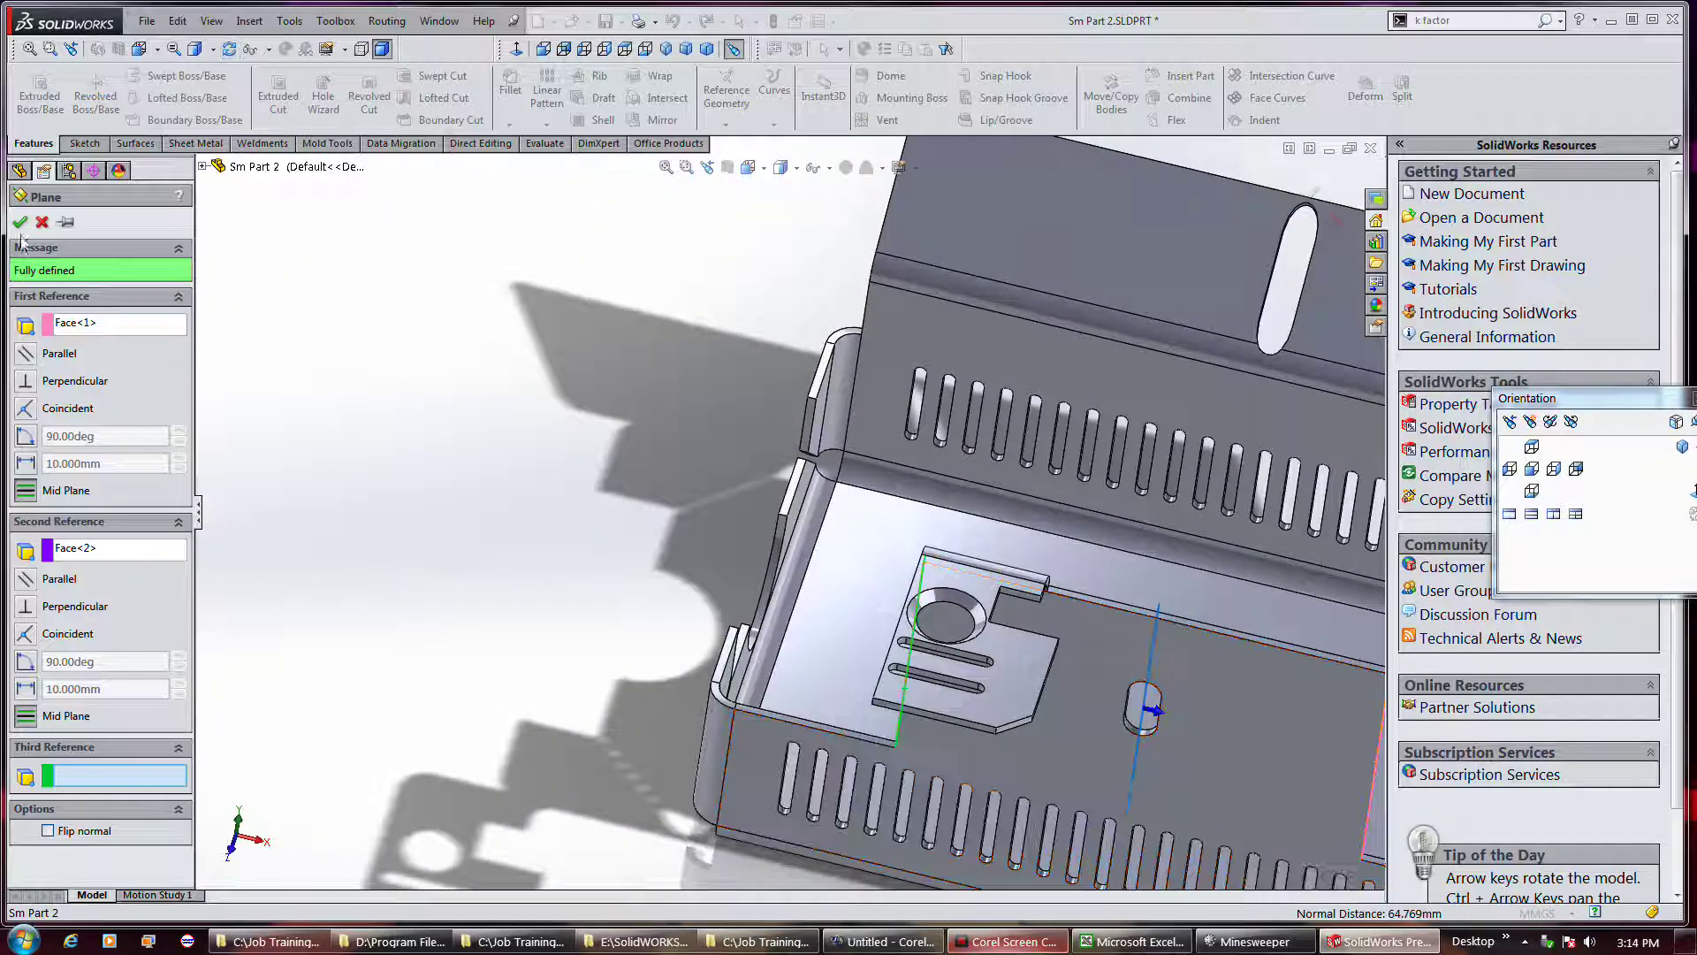
left_click(21, 223)
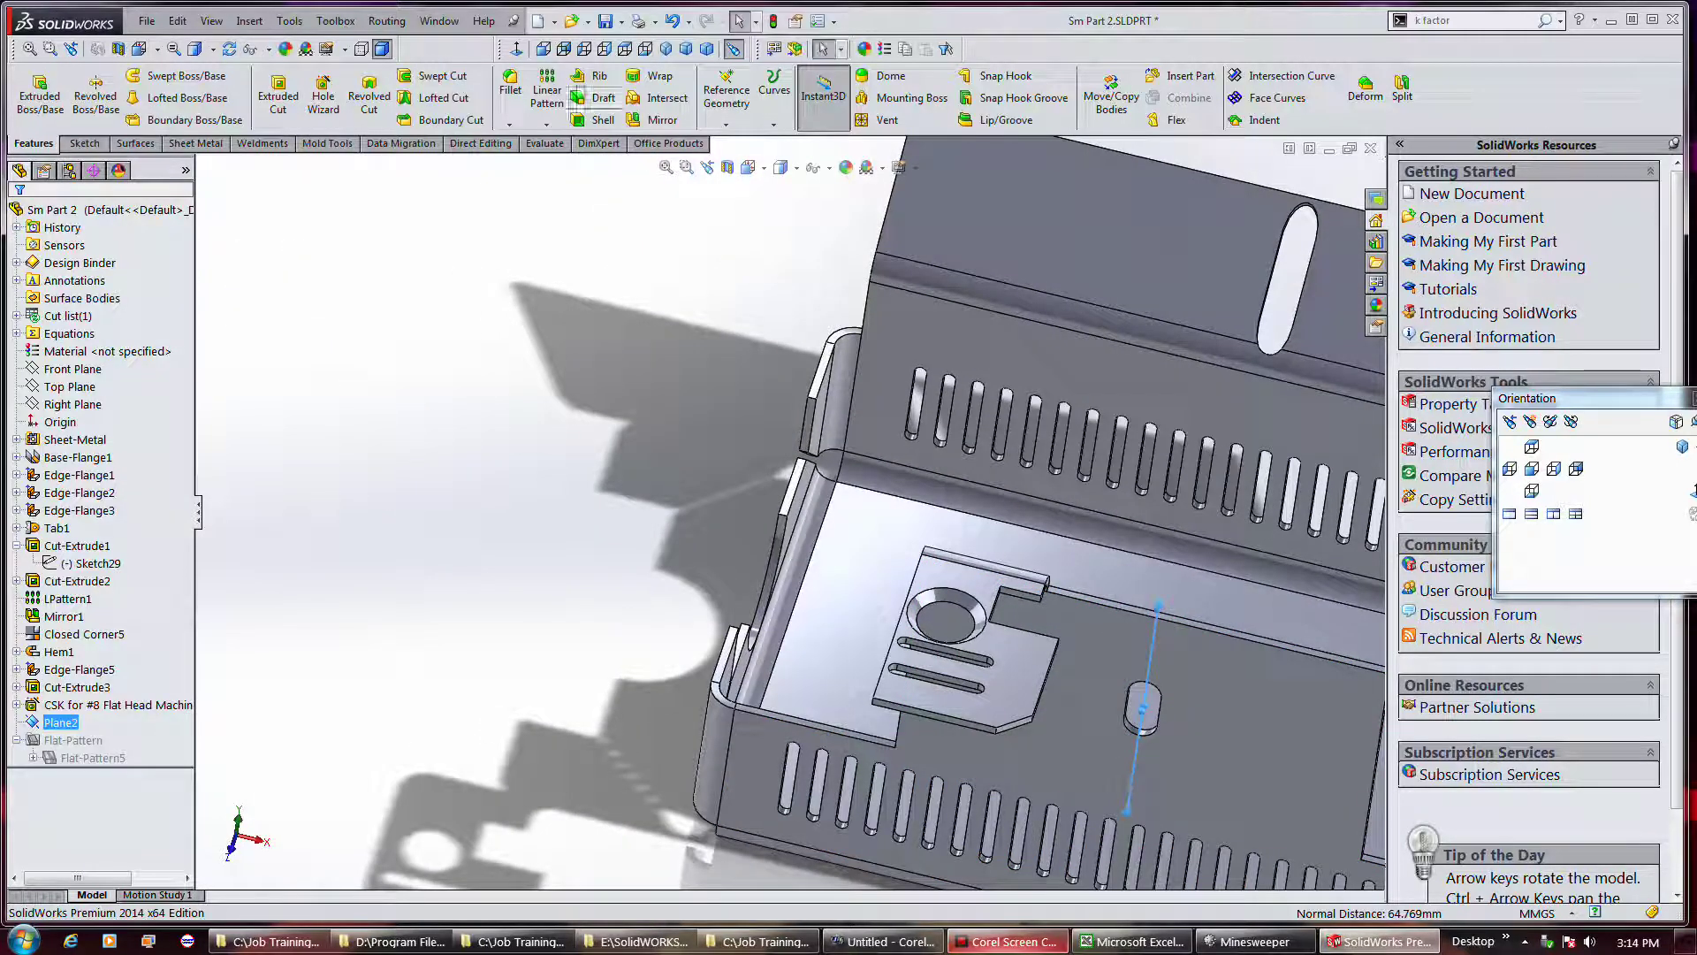
Mirror CSK, Cut-Extrude3 and Edge-Flange5 across Plane2 to create Mirror2.
left_click(658, 124)
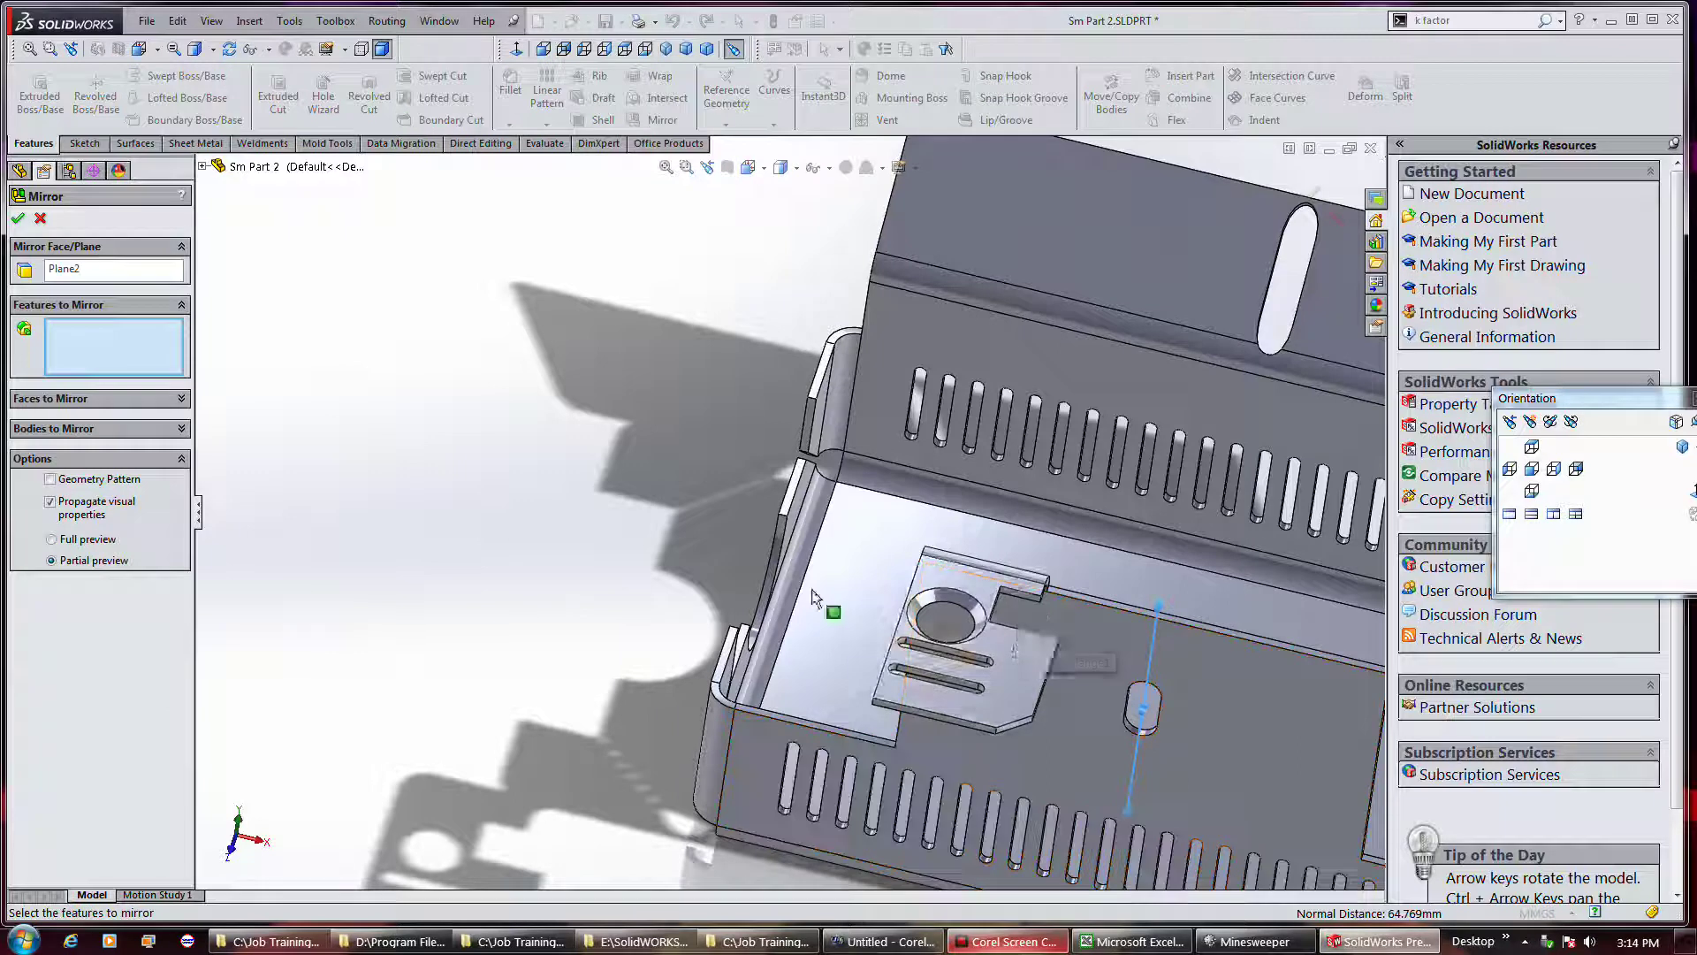
left_click(203, 167)
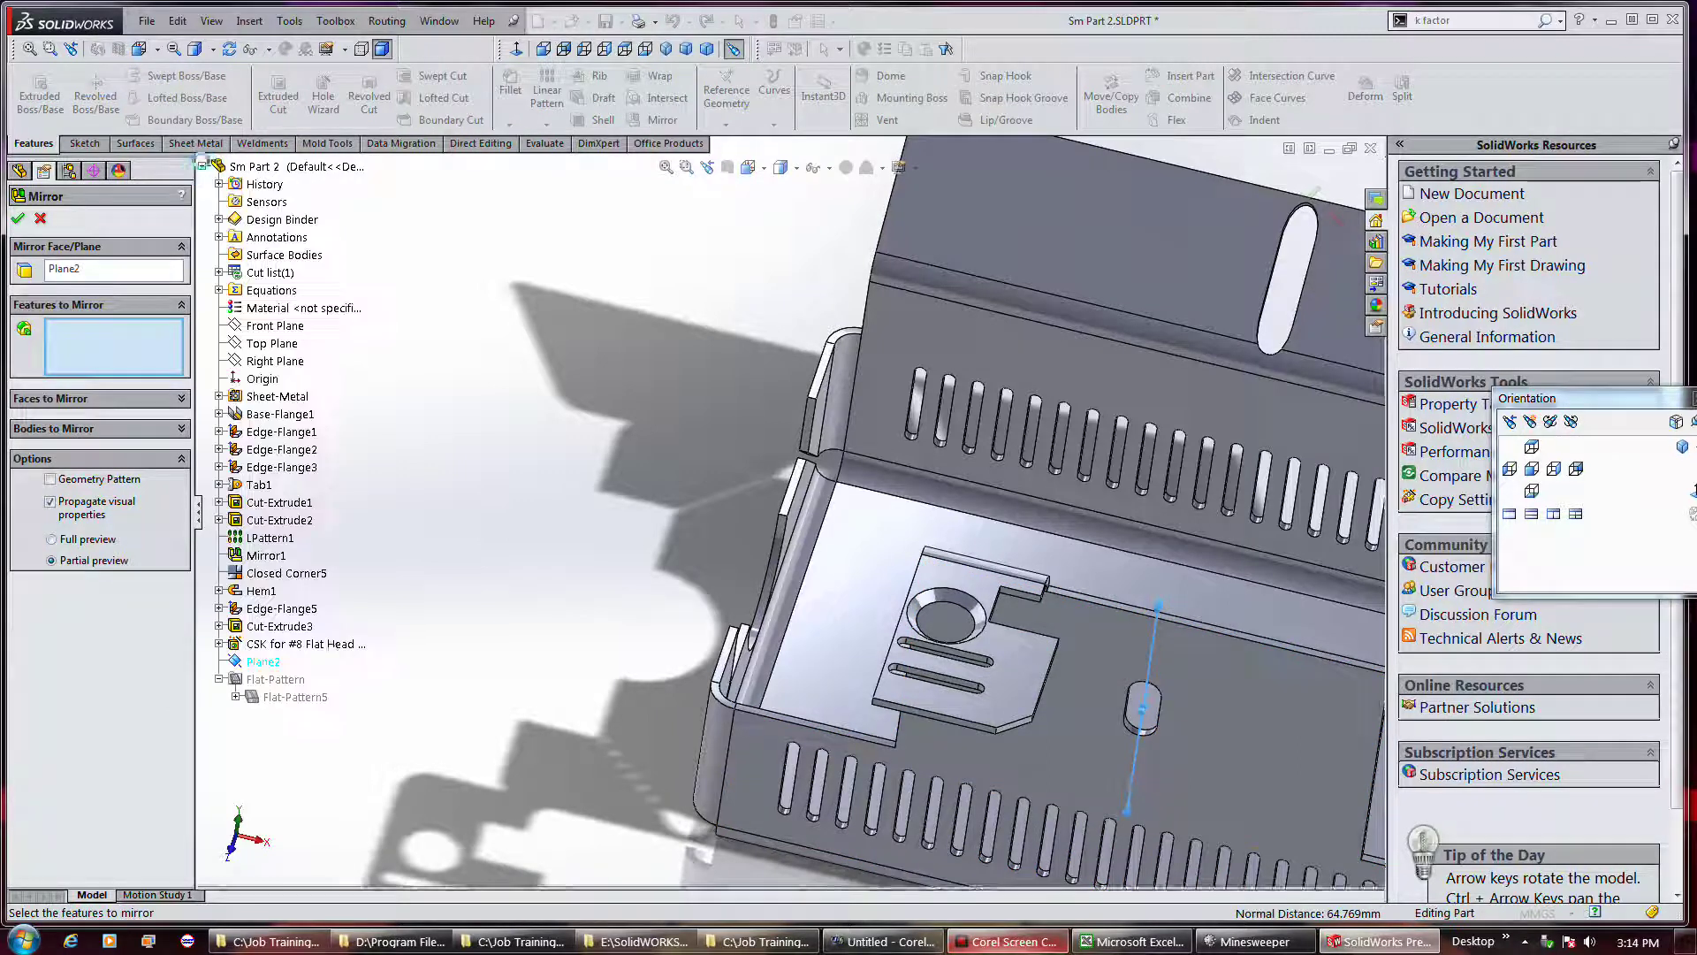
left_click(267, 643)
left_click(276, 628)
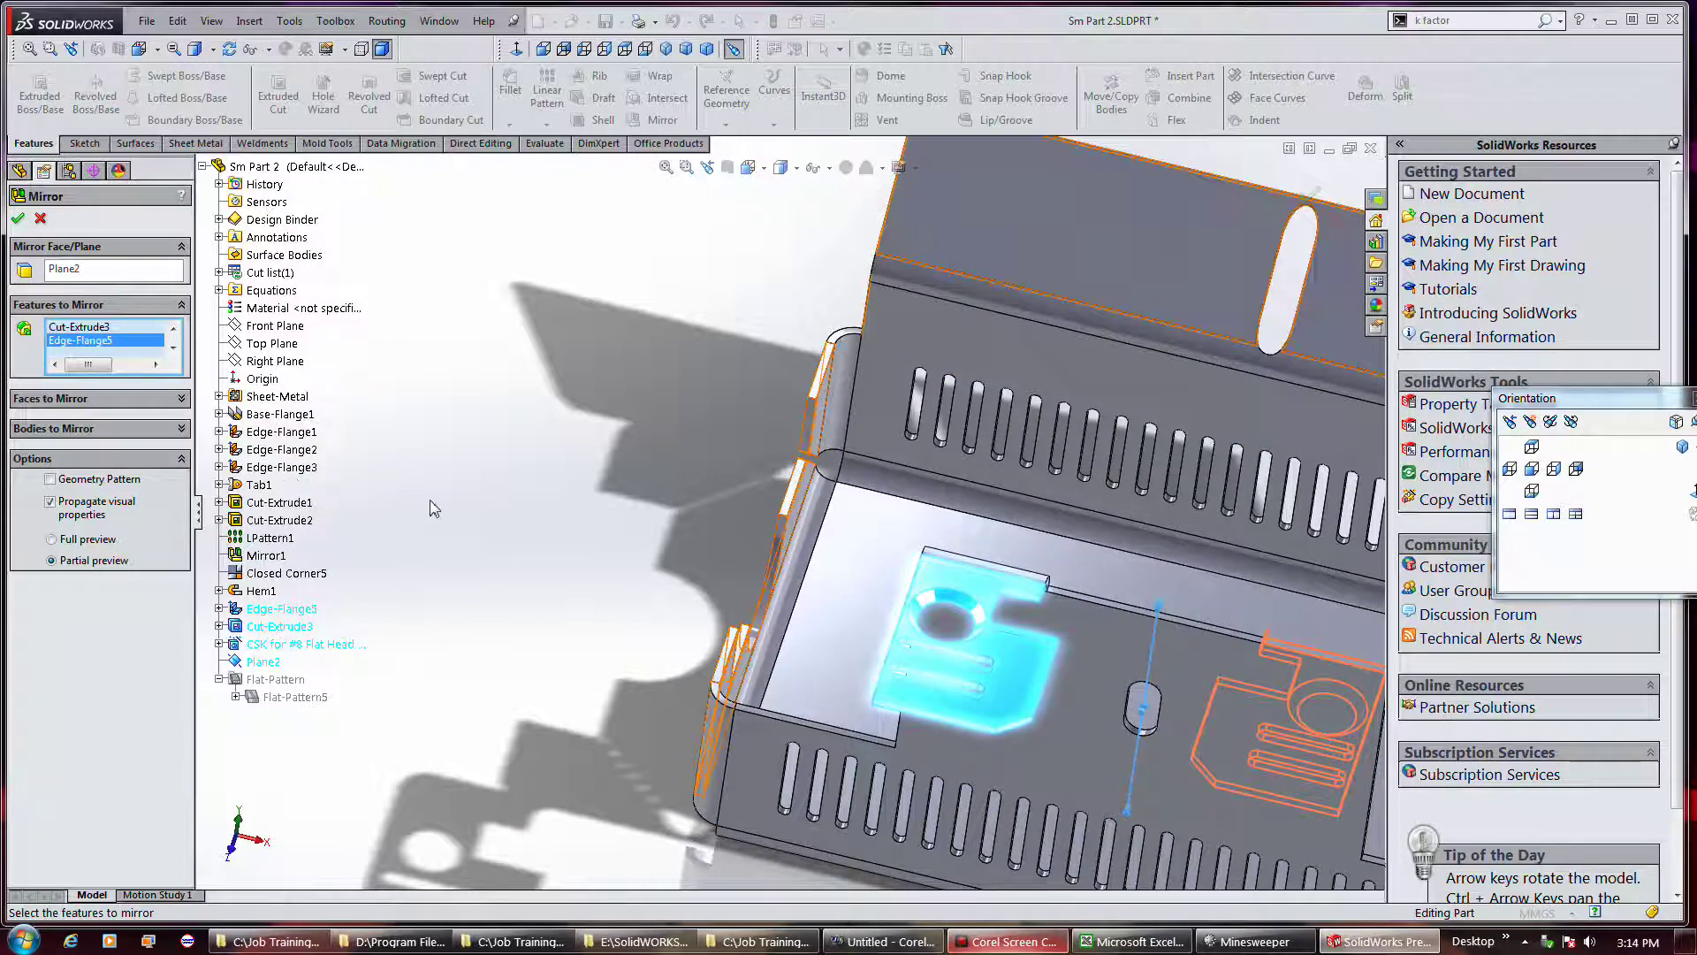
key("Left")
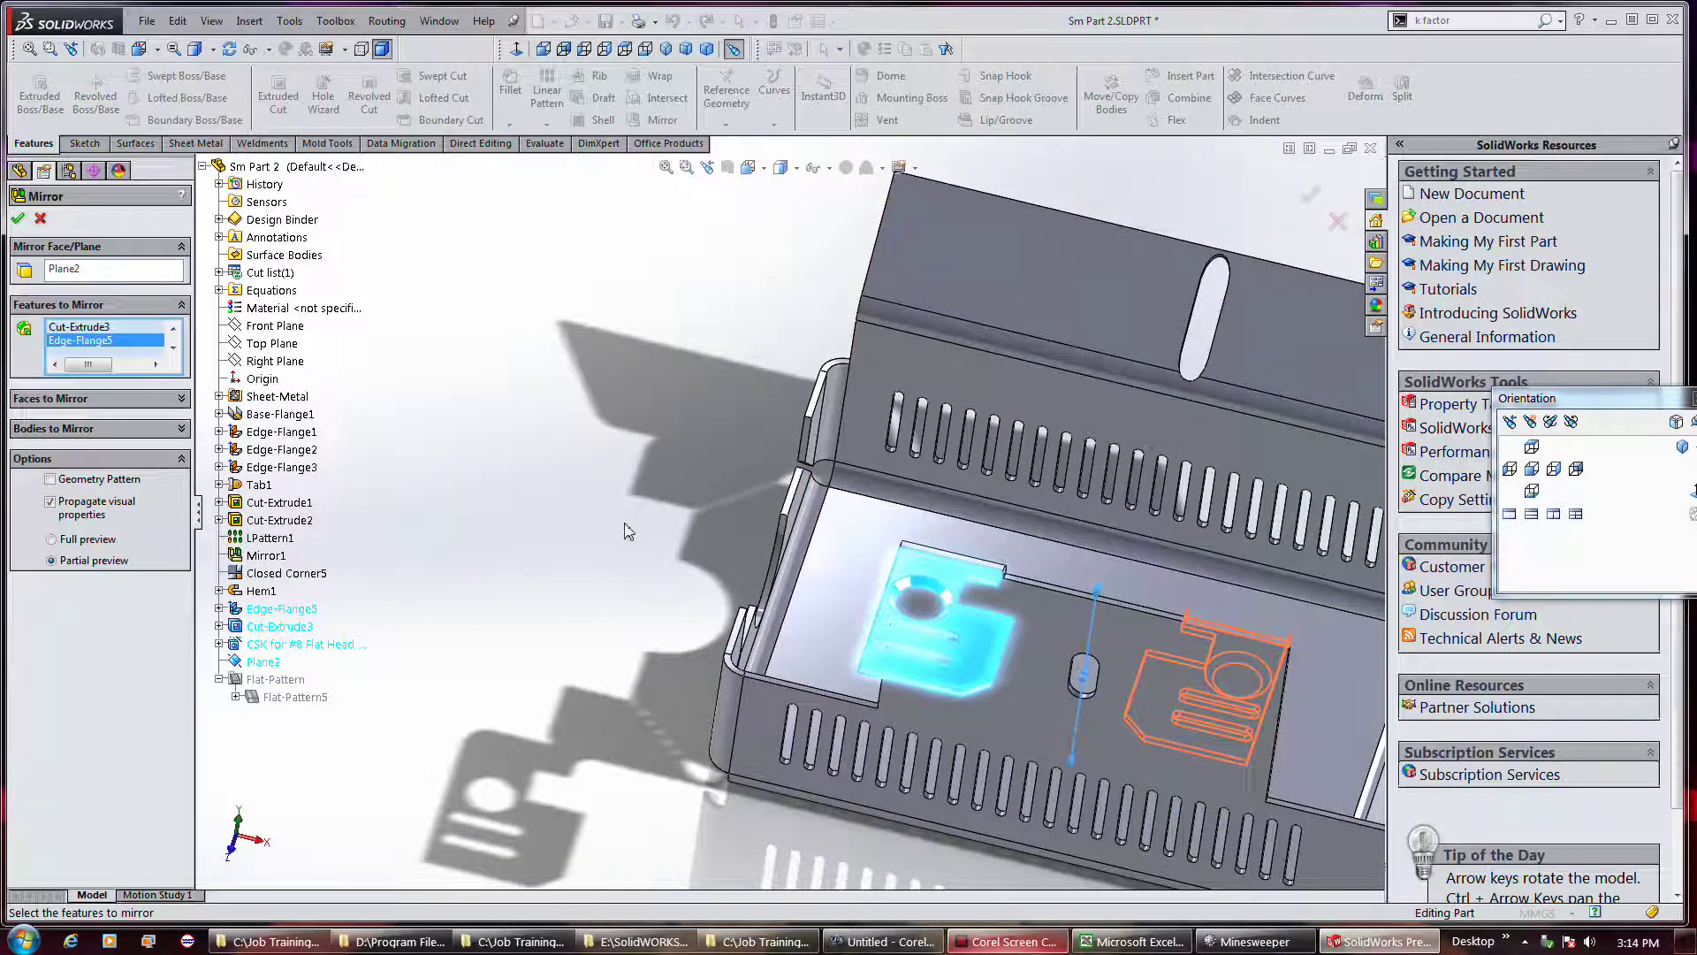
key("Left")
key("Left")
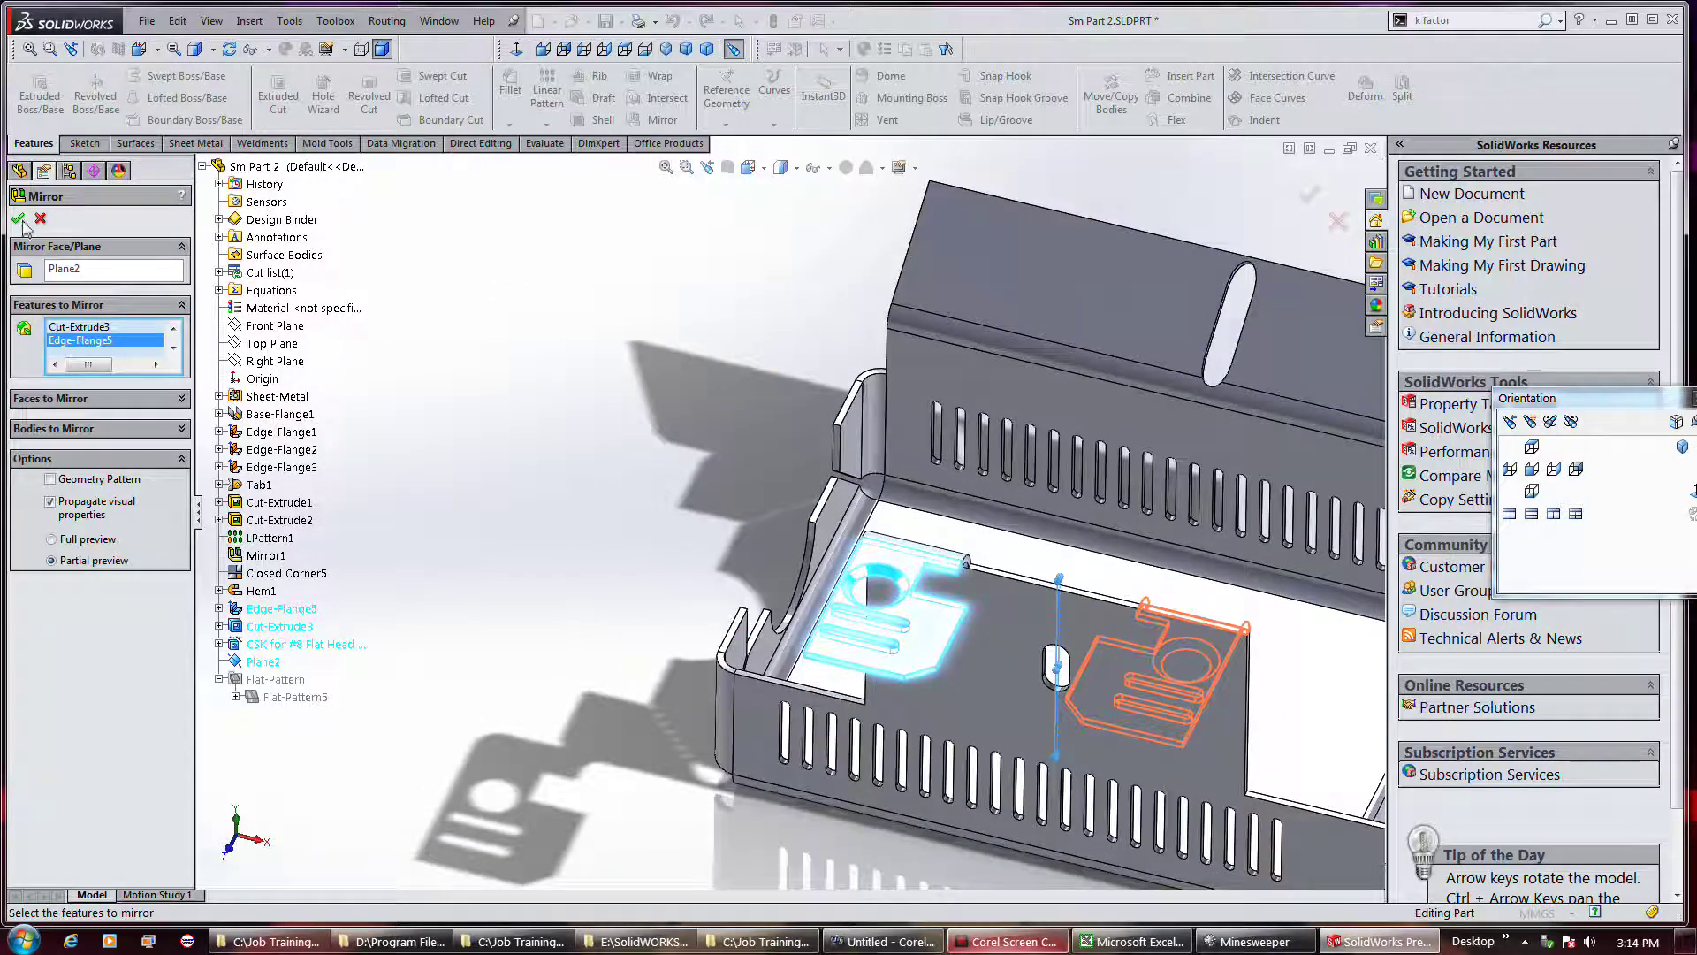
left_click(18, 219)
middle_click_drag(1194, 579, 1180, 531)
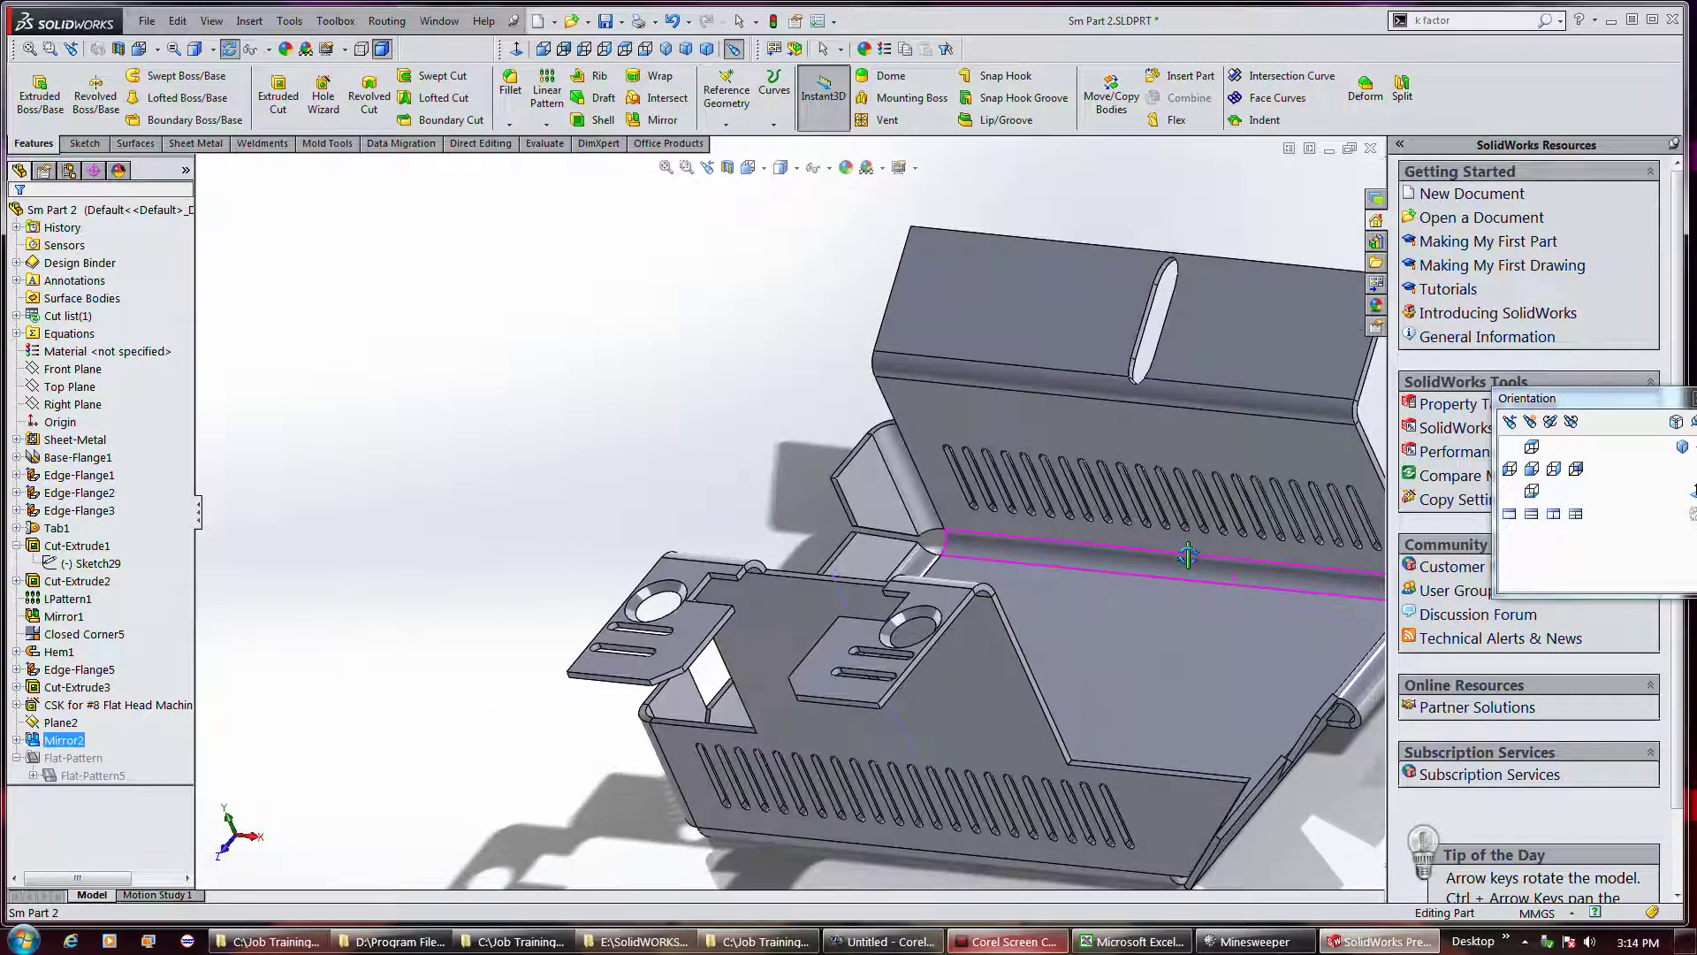
Sketch on the wall face, aligning the circle centre vertically and horizontally with edge midpoints.
left_click(1022, 851)
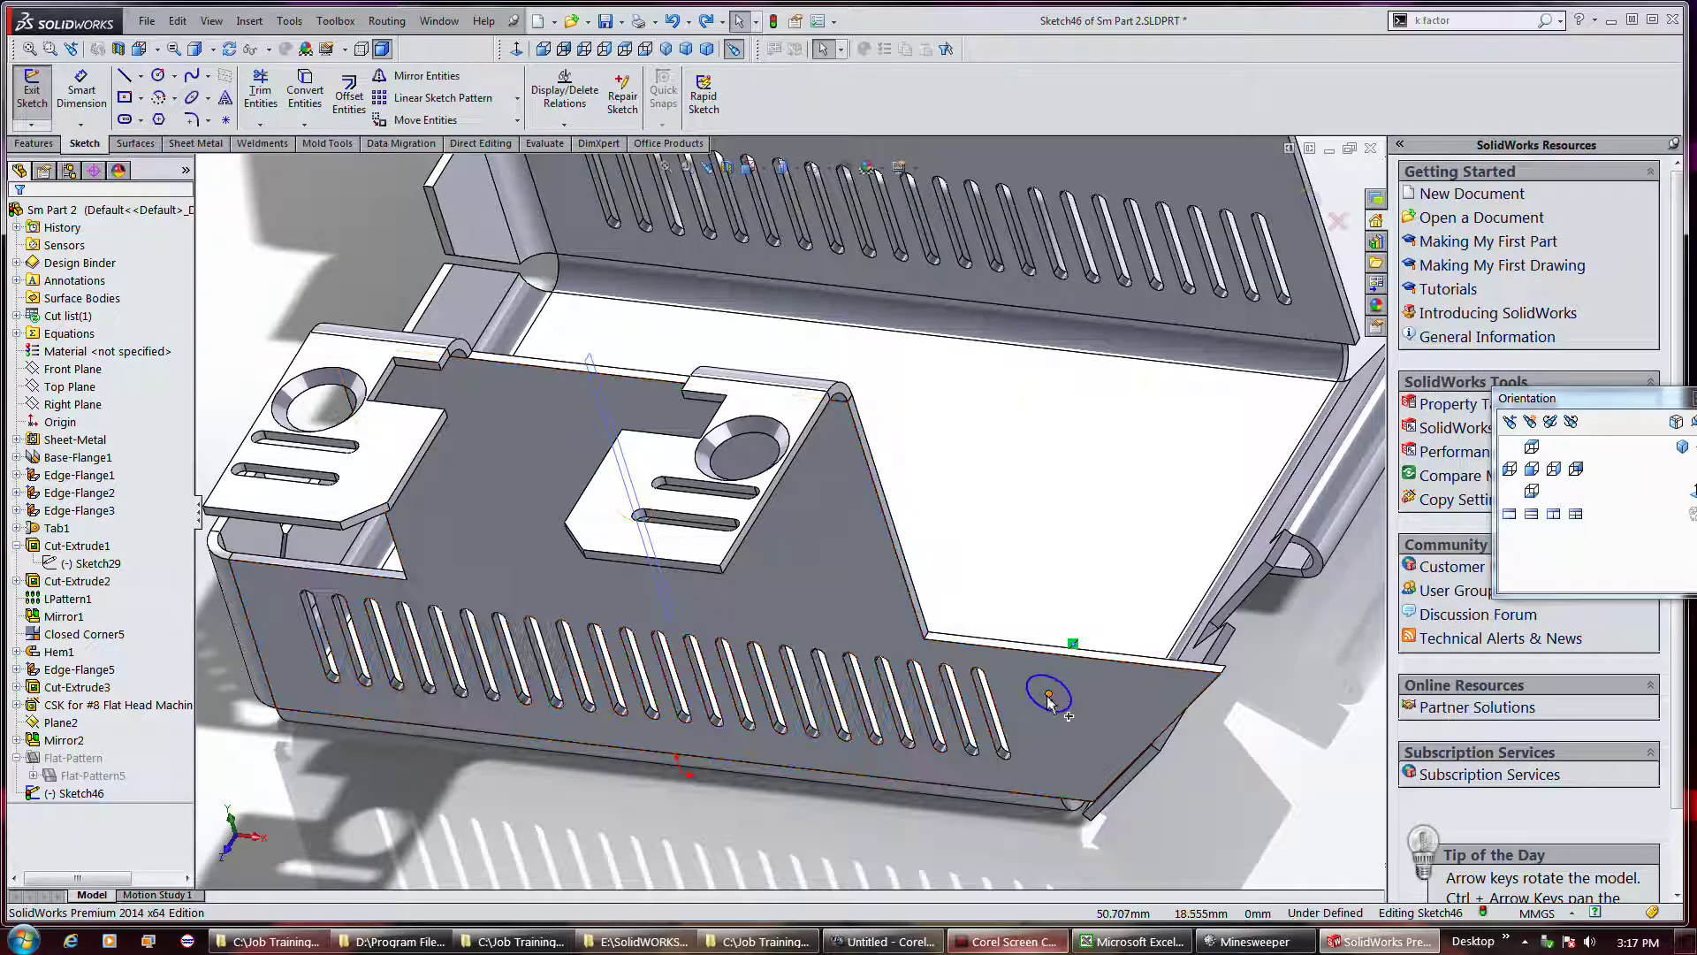
scroll(1049, 698, "down", 3)
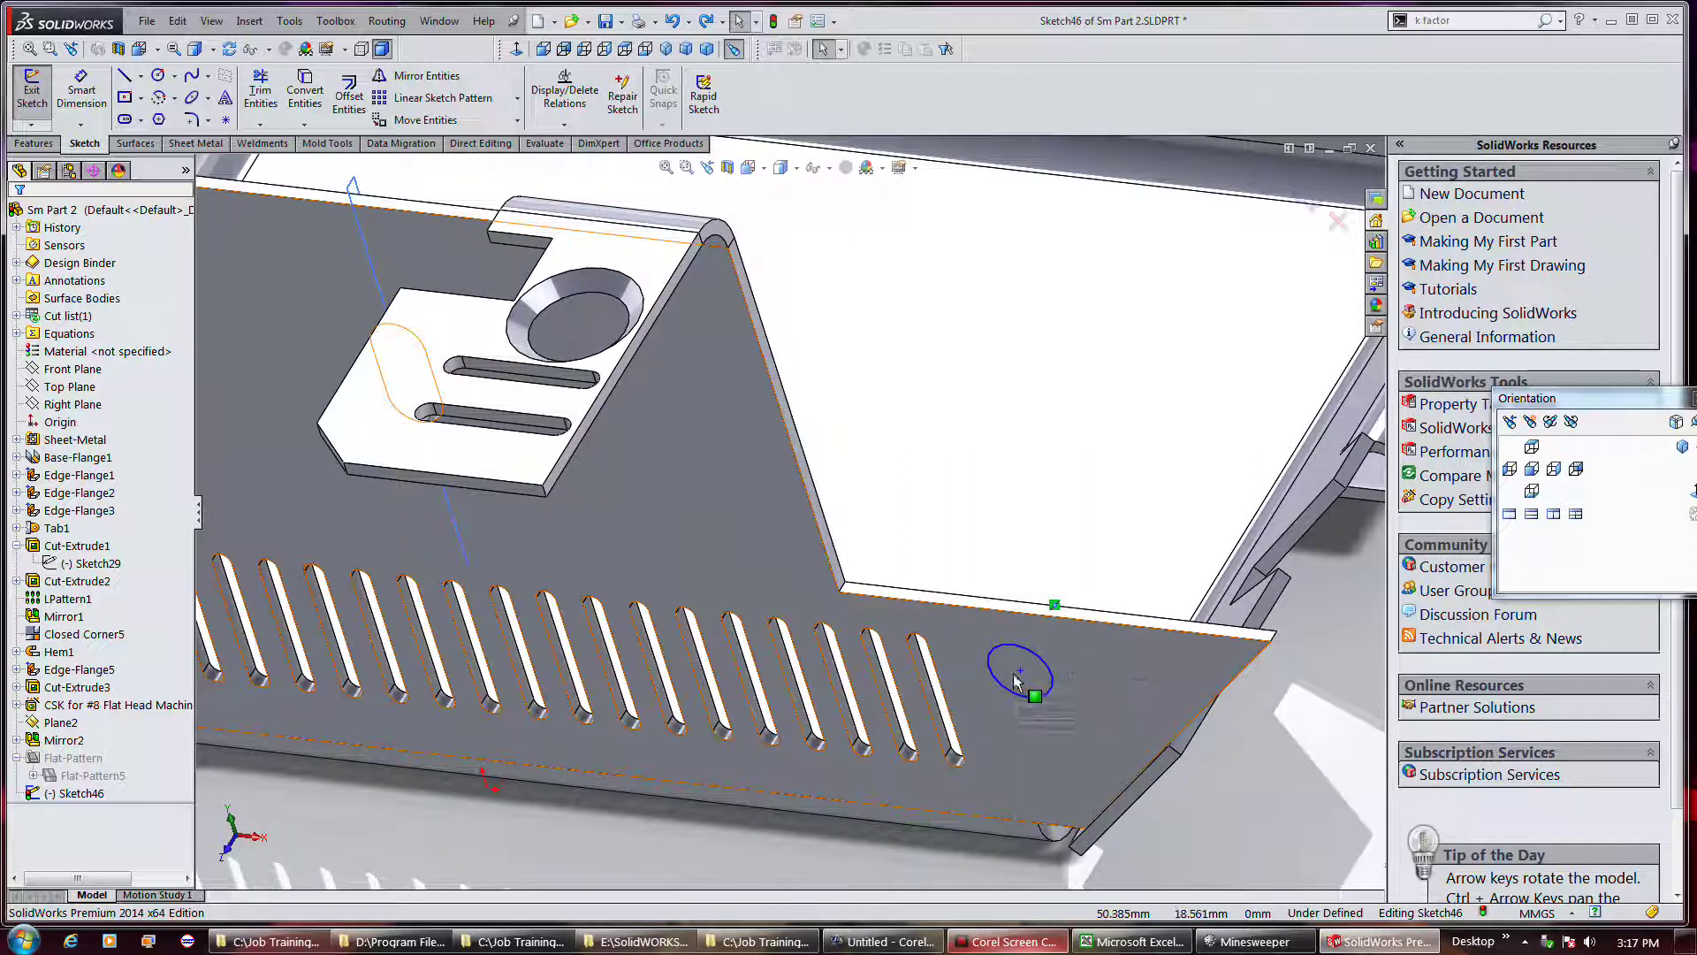
right_click(1071, 628)
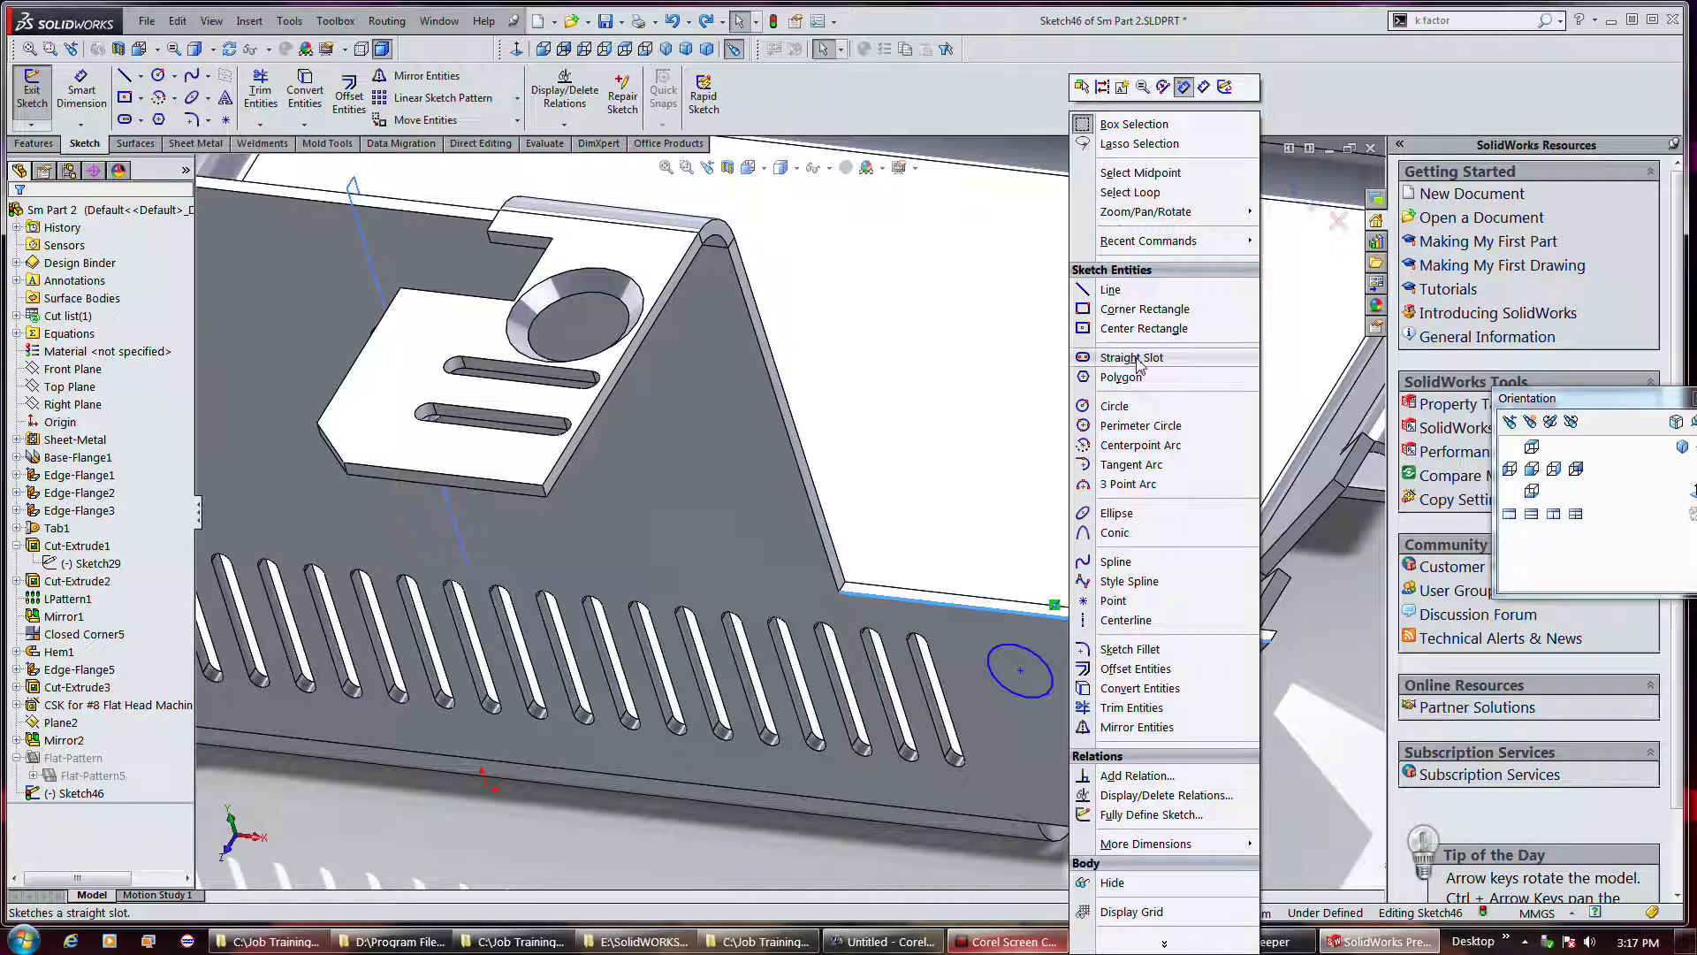
left_click(1125, 192)
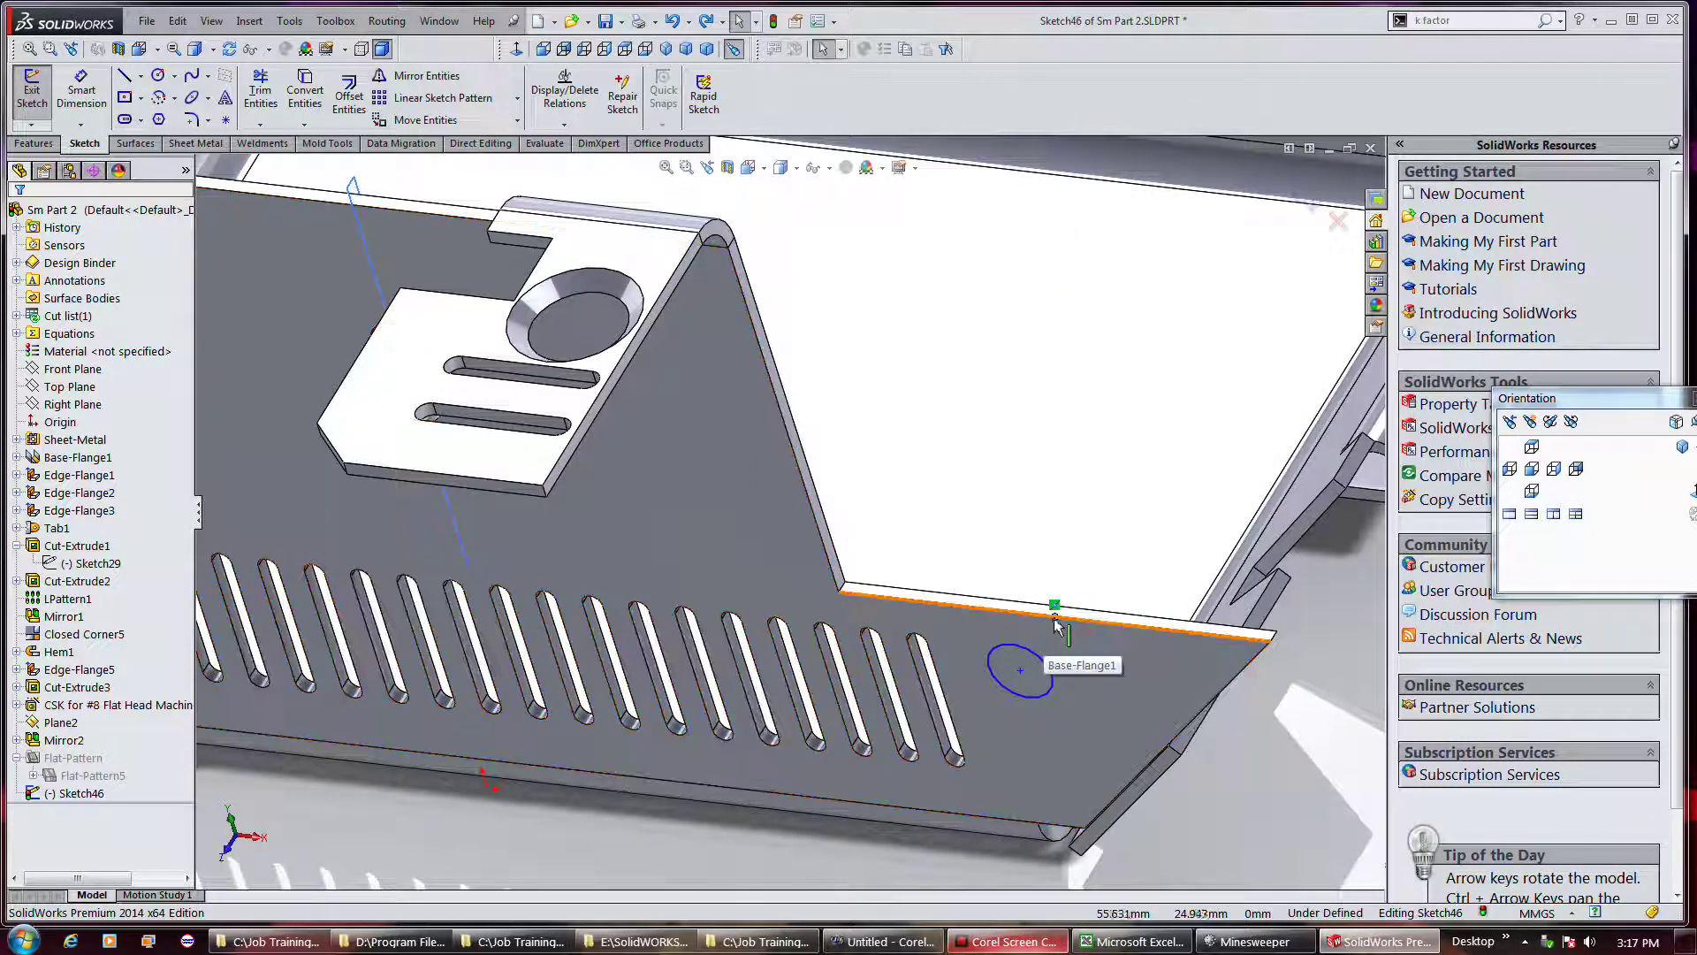
left_click(1021, 671, "ctrl")
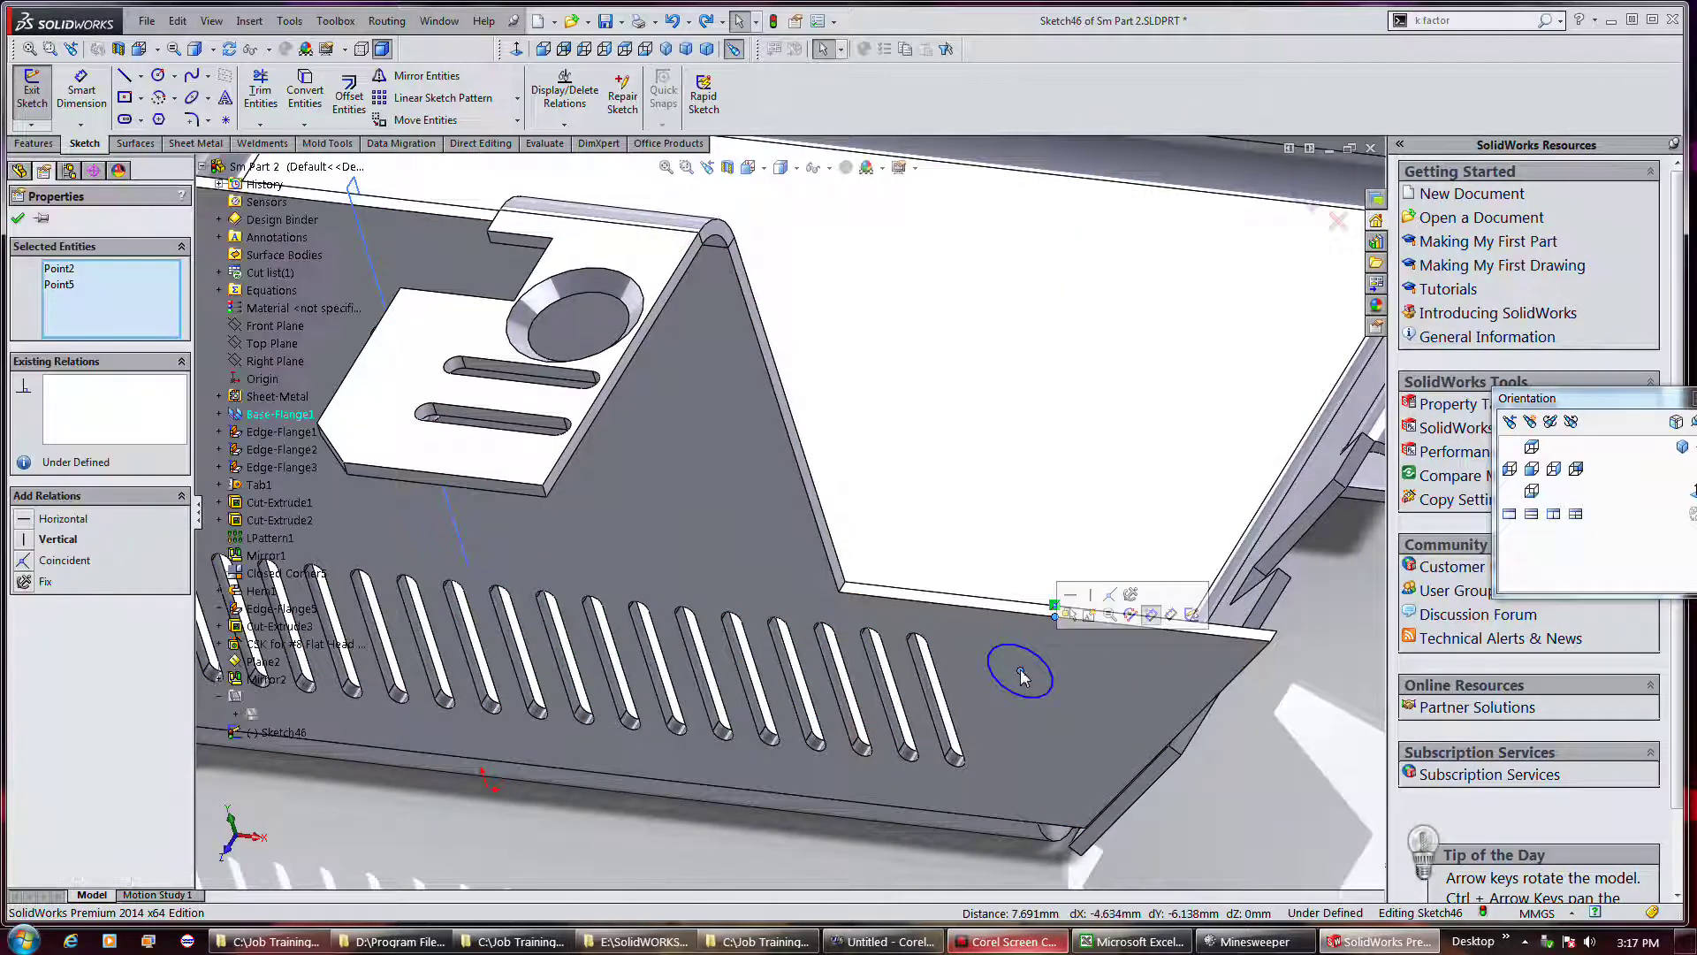
left_click(1091, 594)
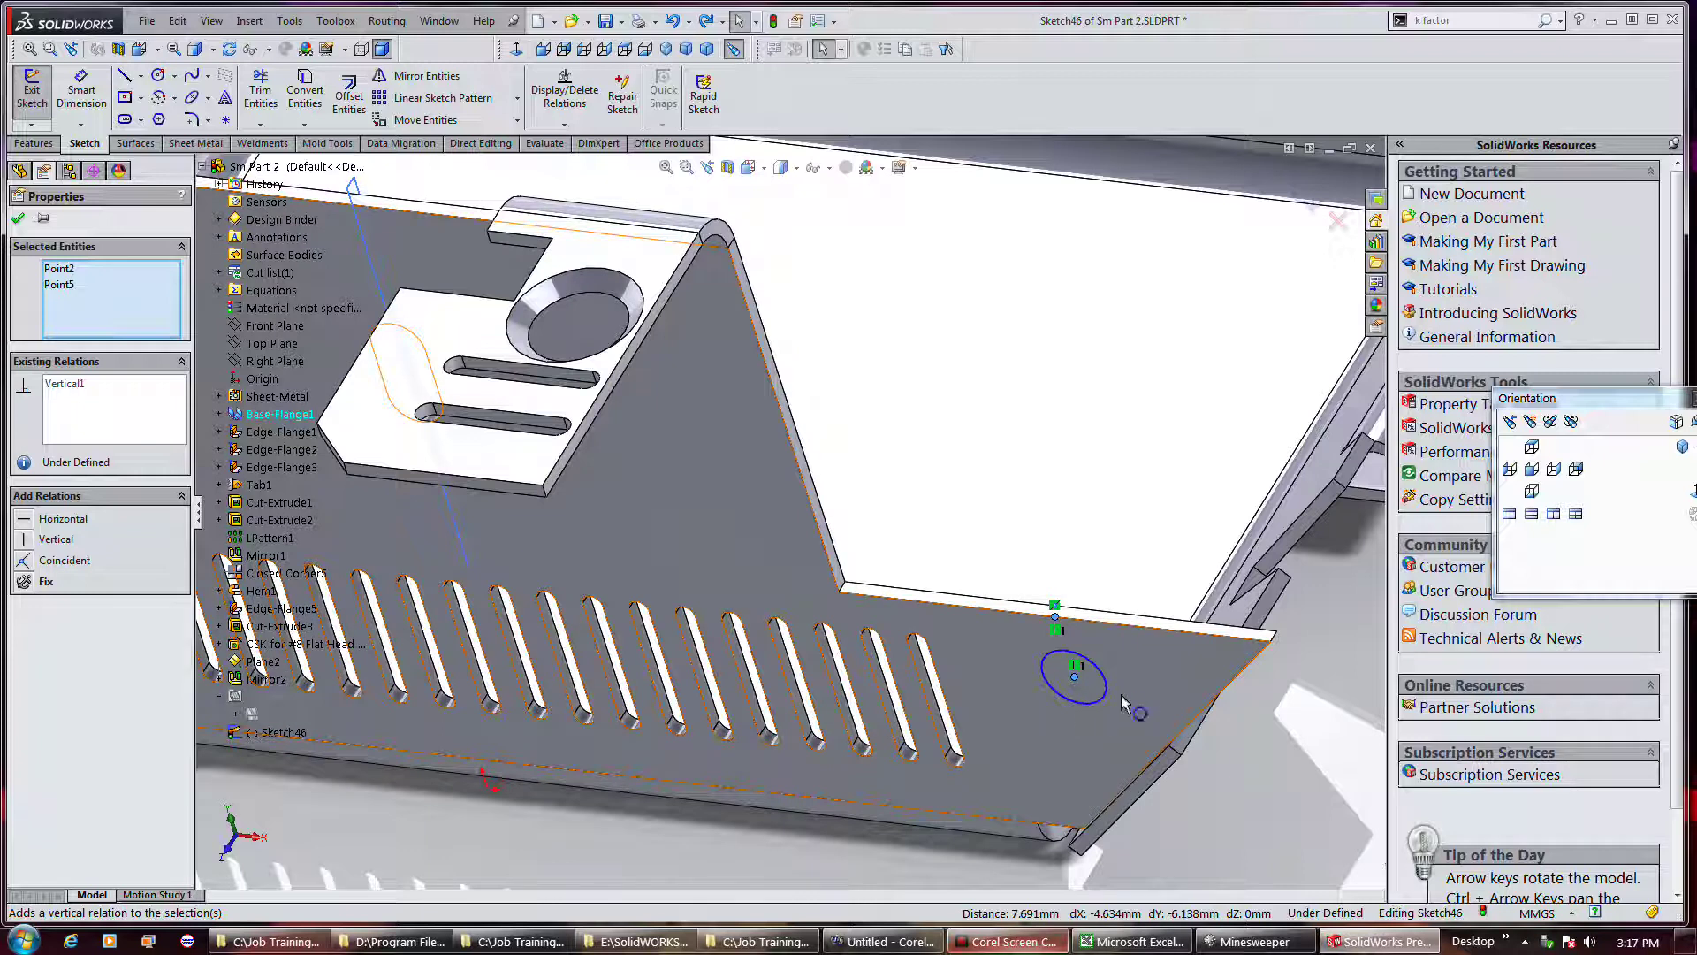
right_click(1160, 758)
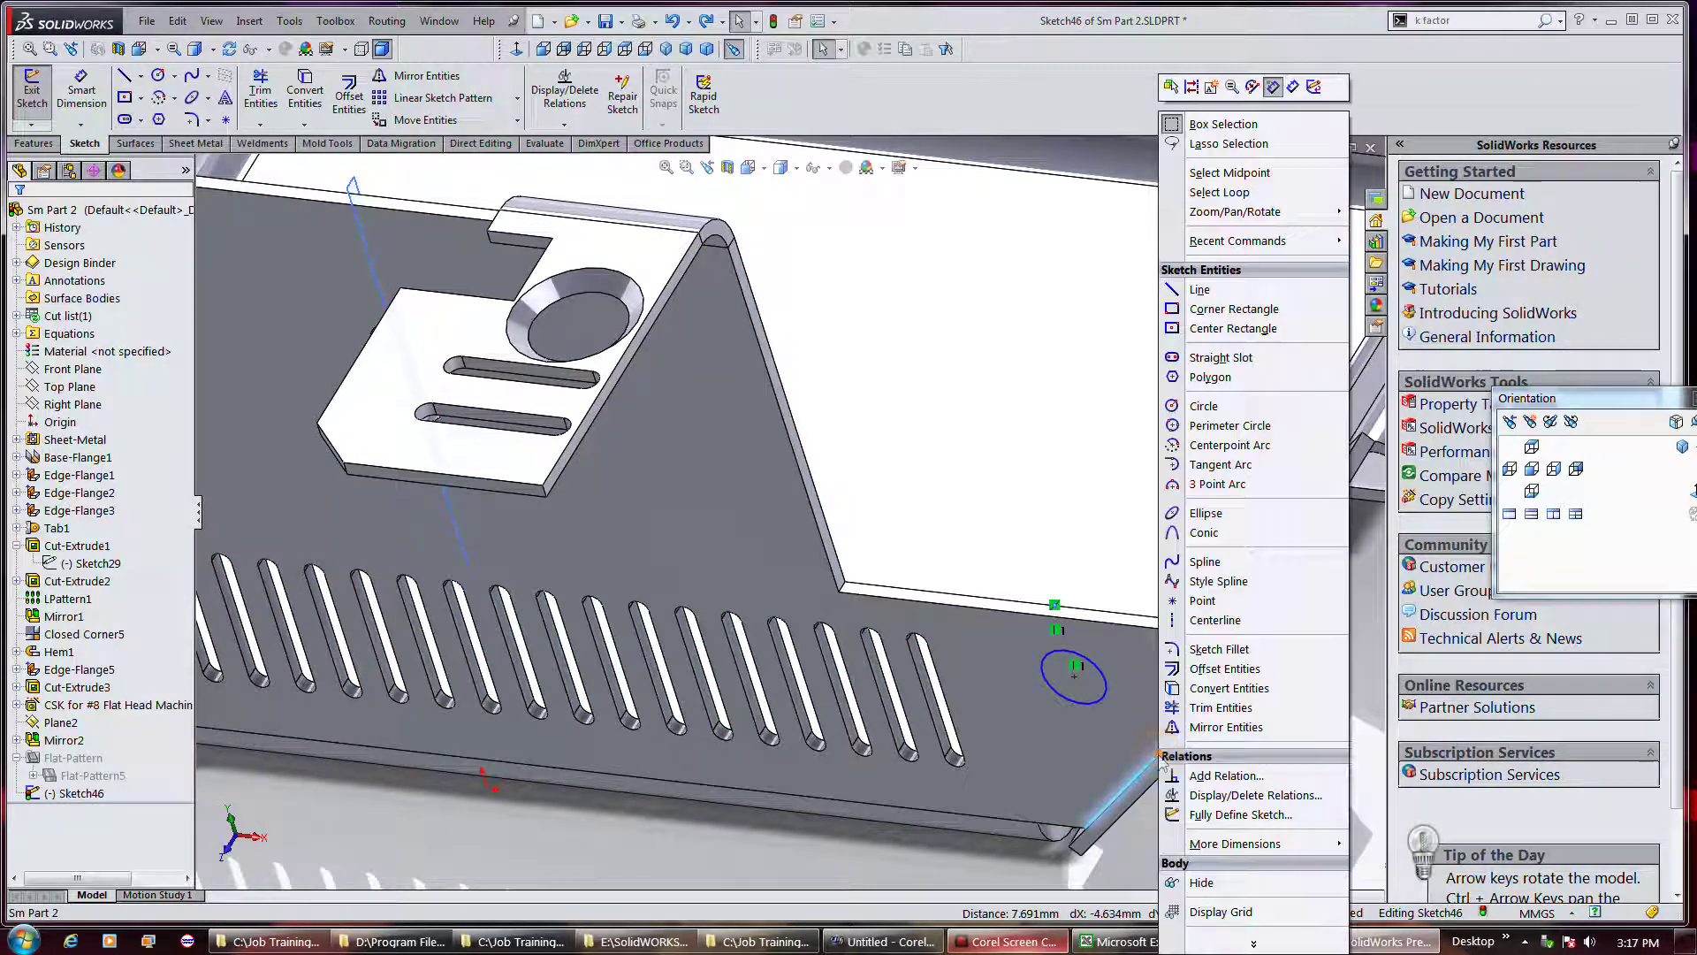
left_click(1215, 192)
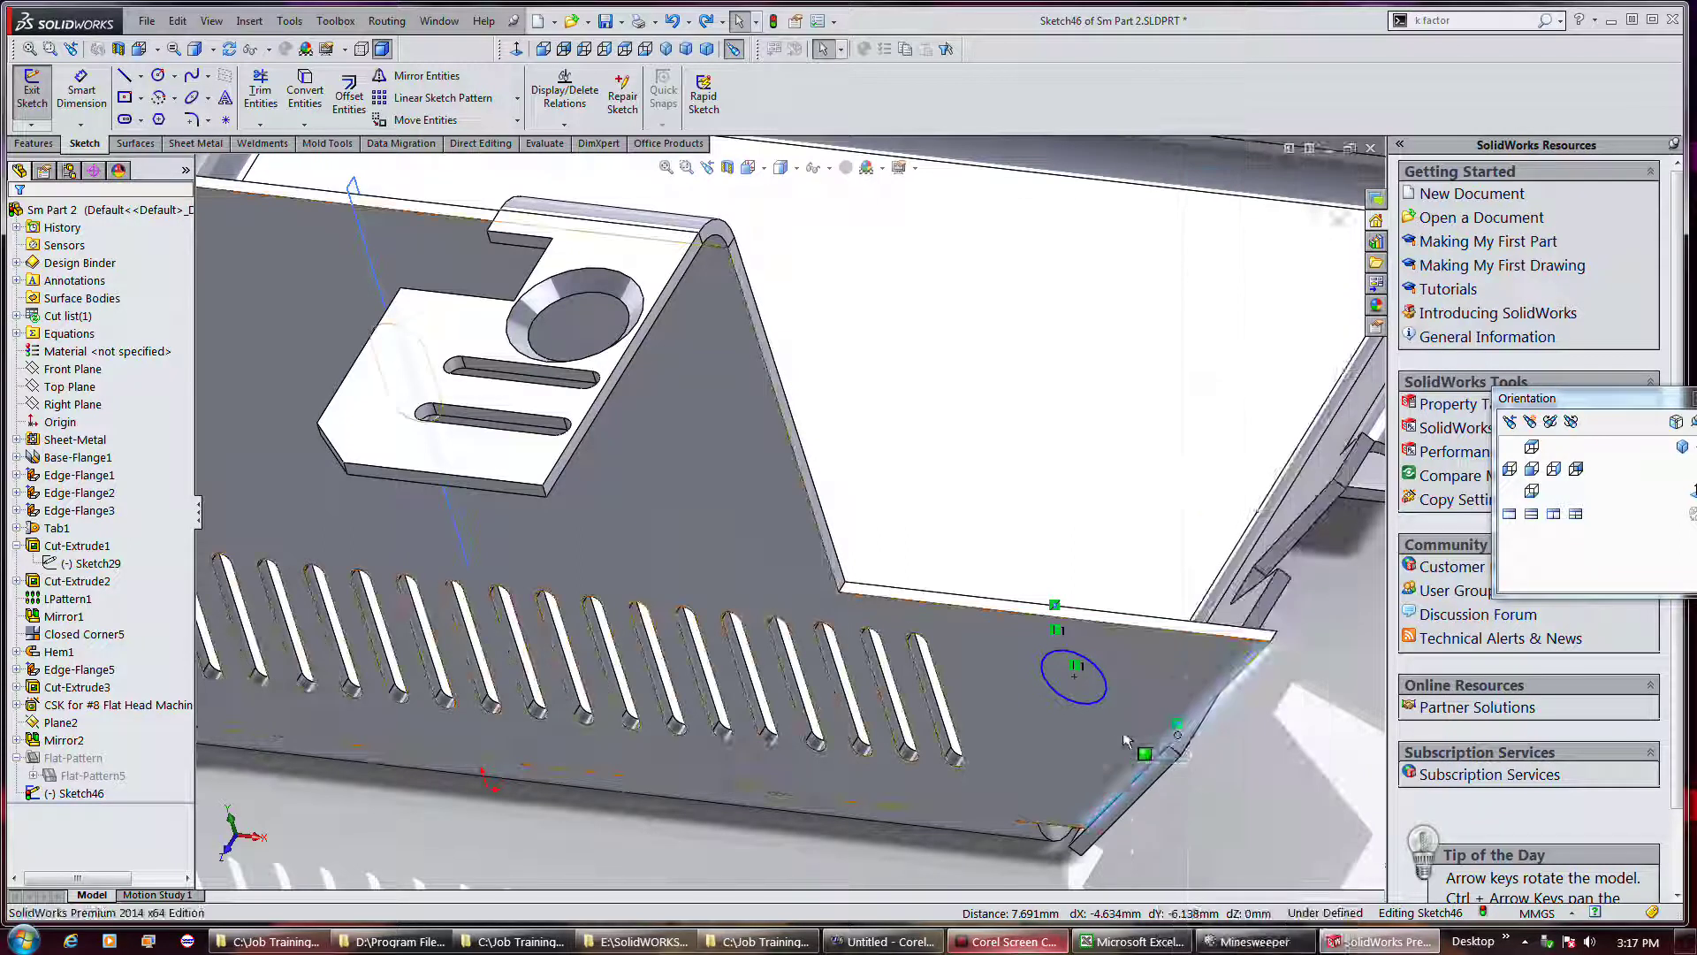
left_click(1074, 678, "ctrl")
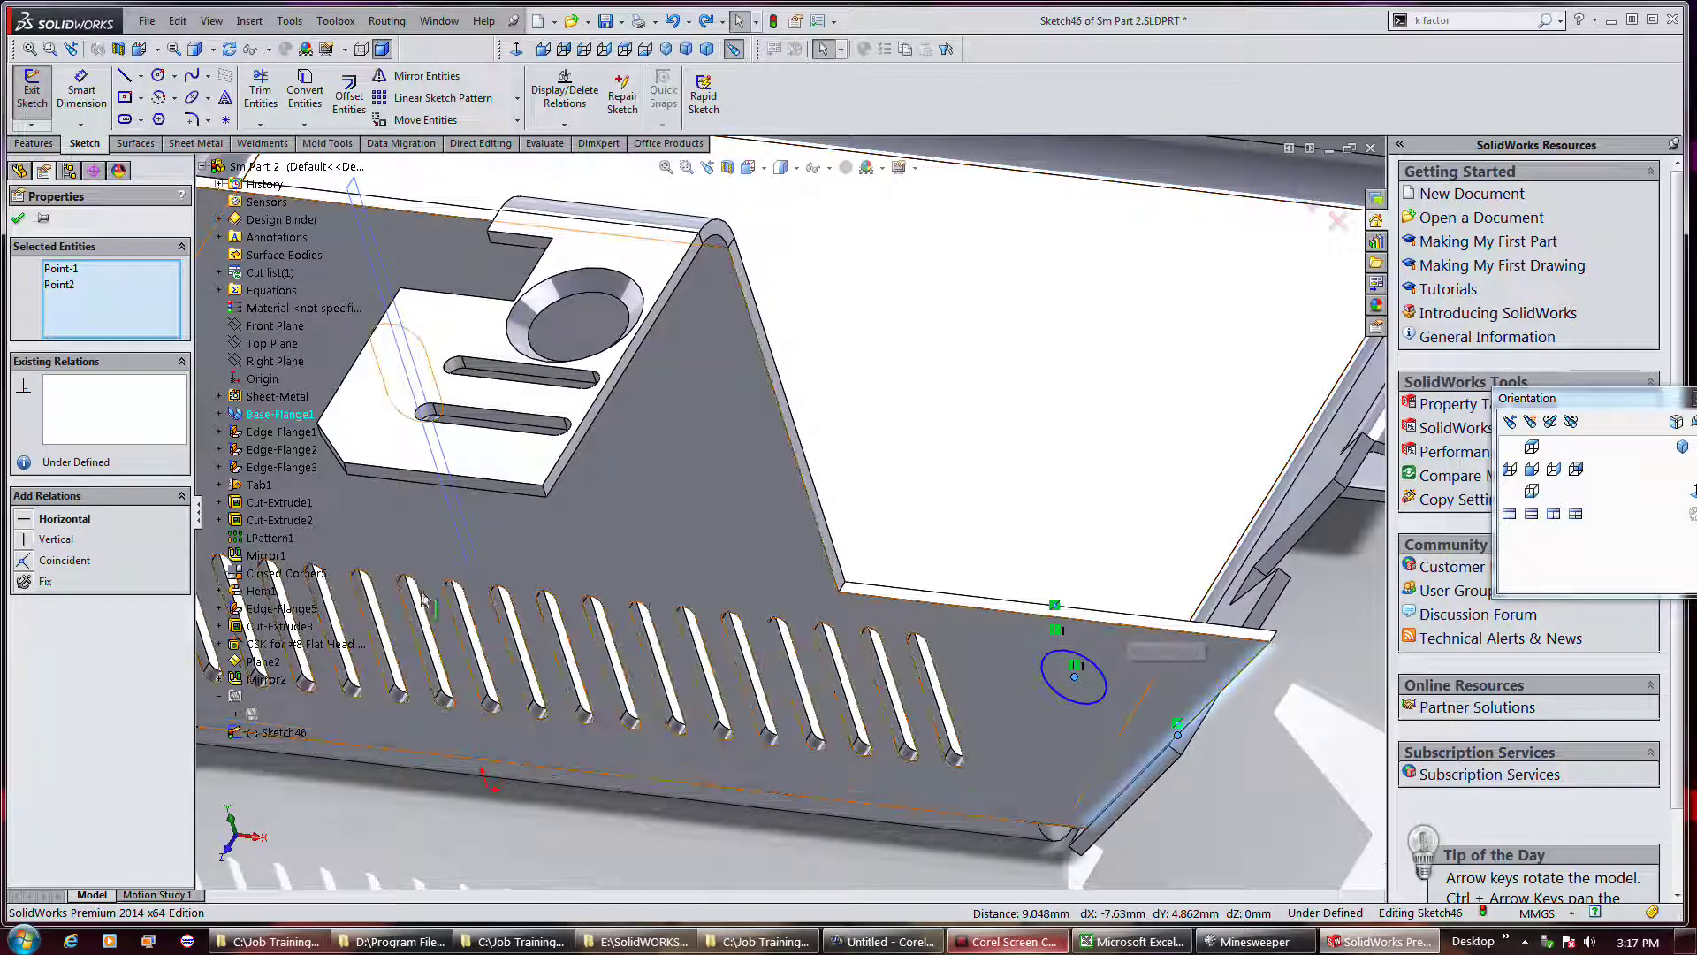
left_click(54, 520)
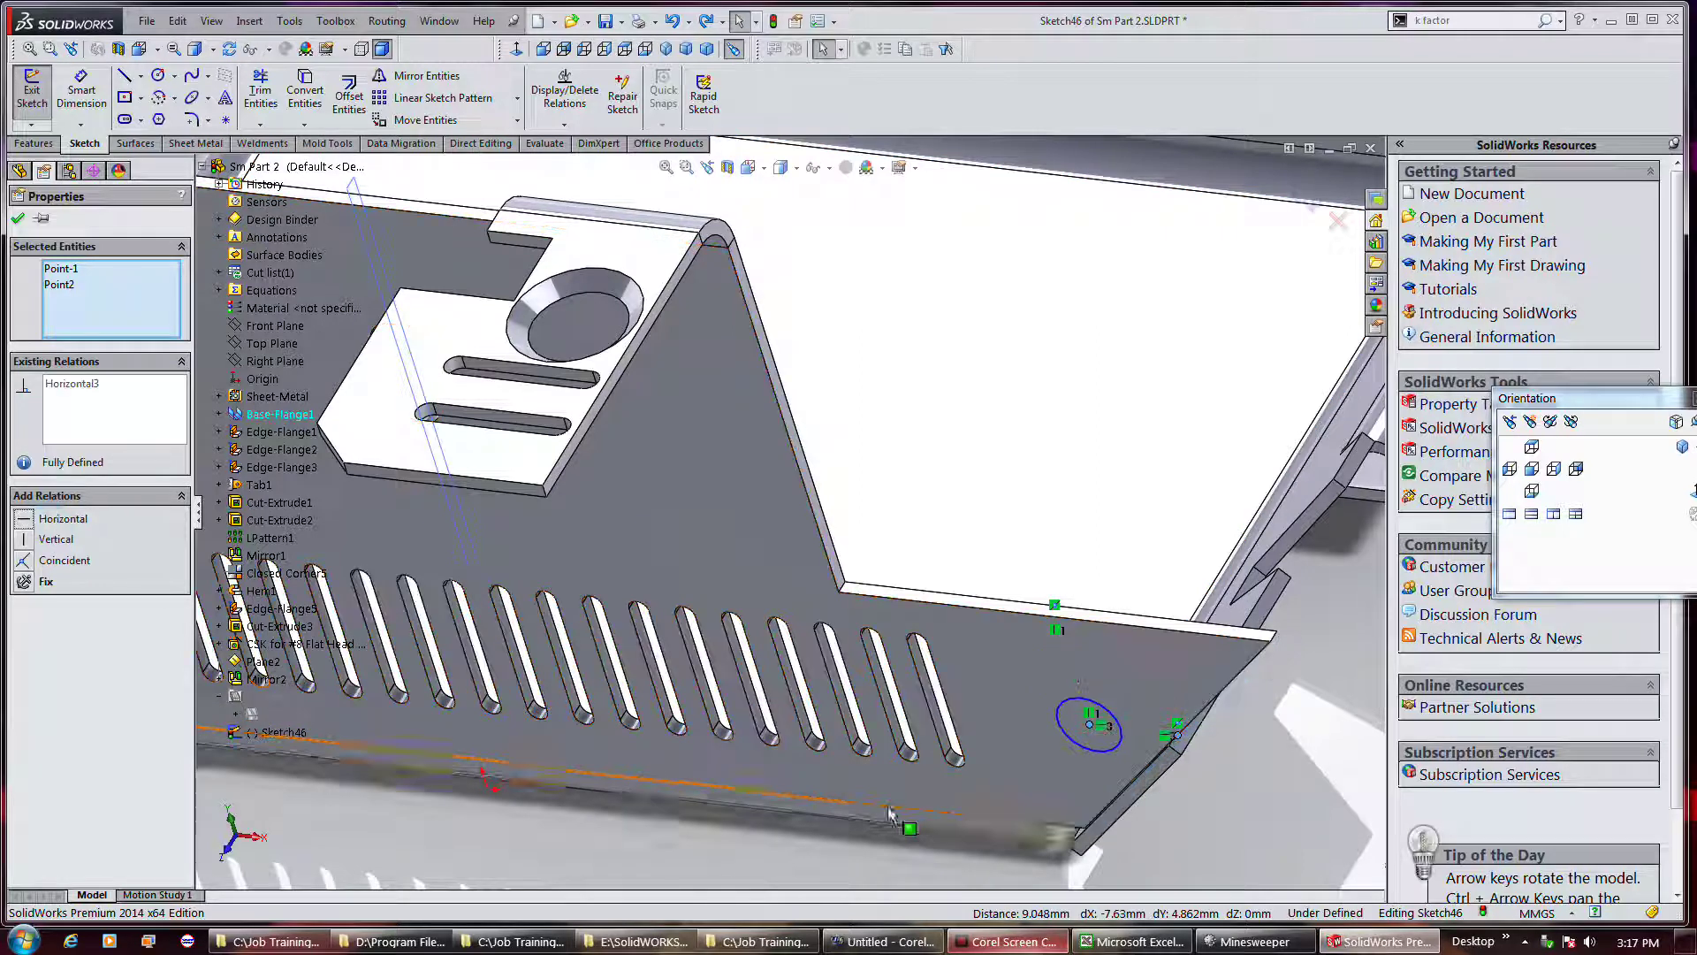
middle_click_drag(1230, 797, 1080, 769)
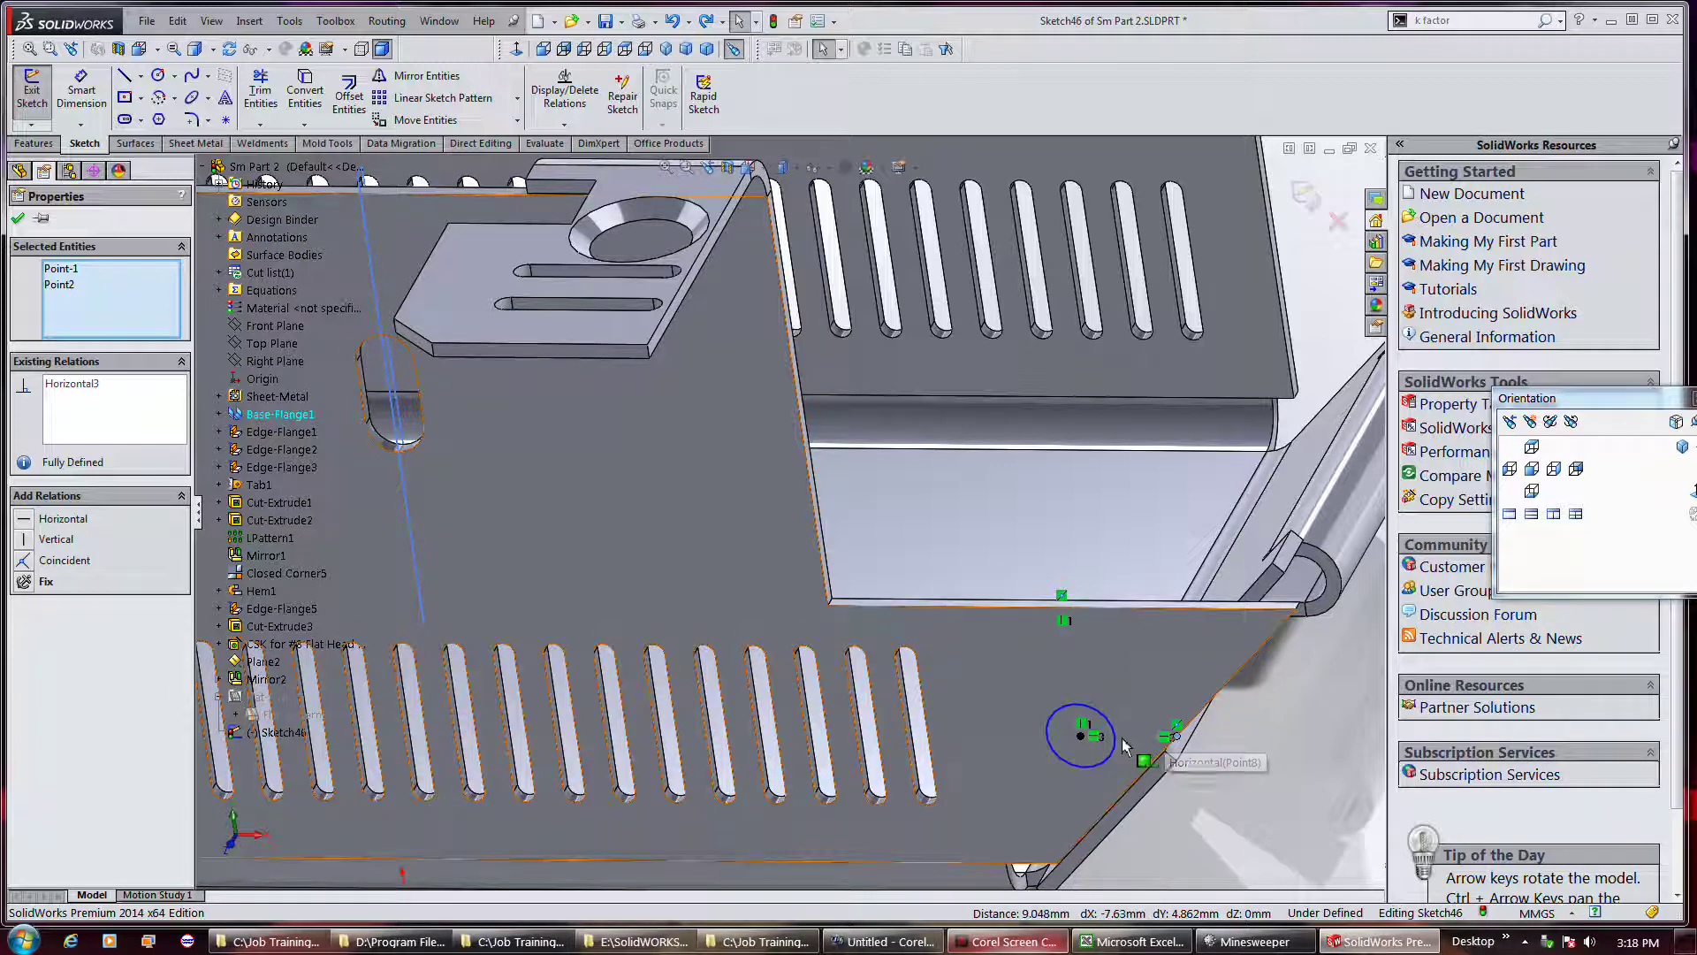
Dimension the circle to 5 mm diameter and exit Sketch46.
left_click(81, 91)
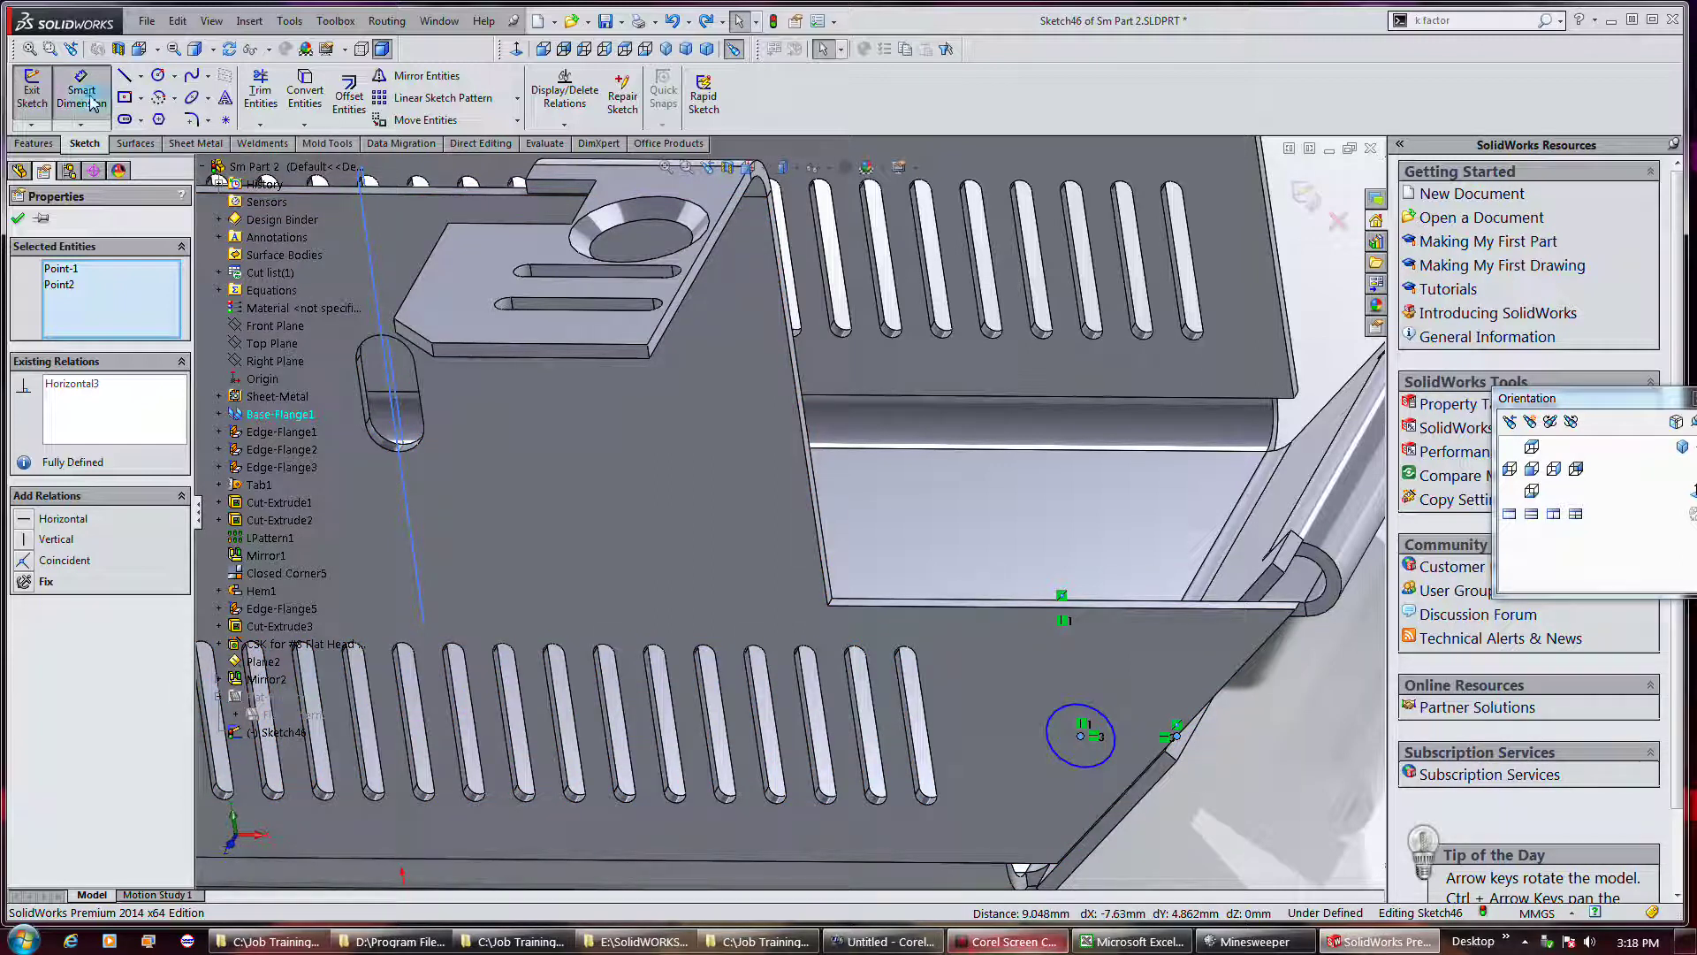
left_click(1048, 739)
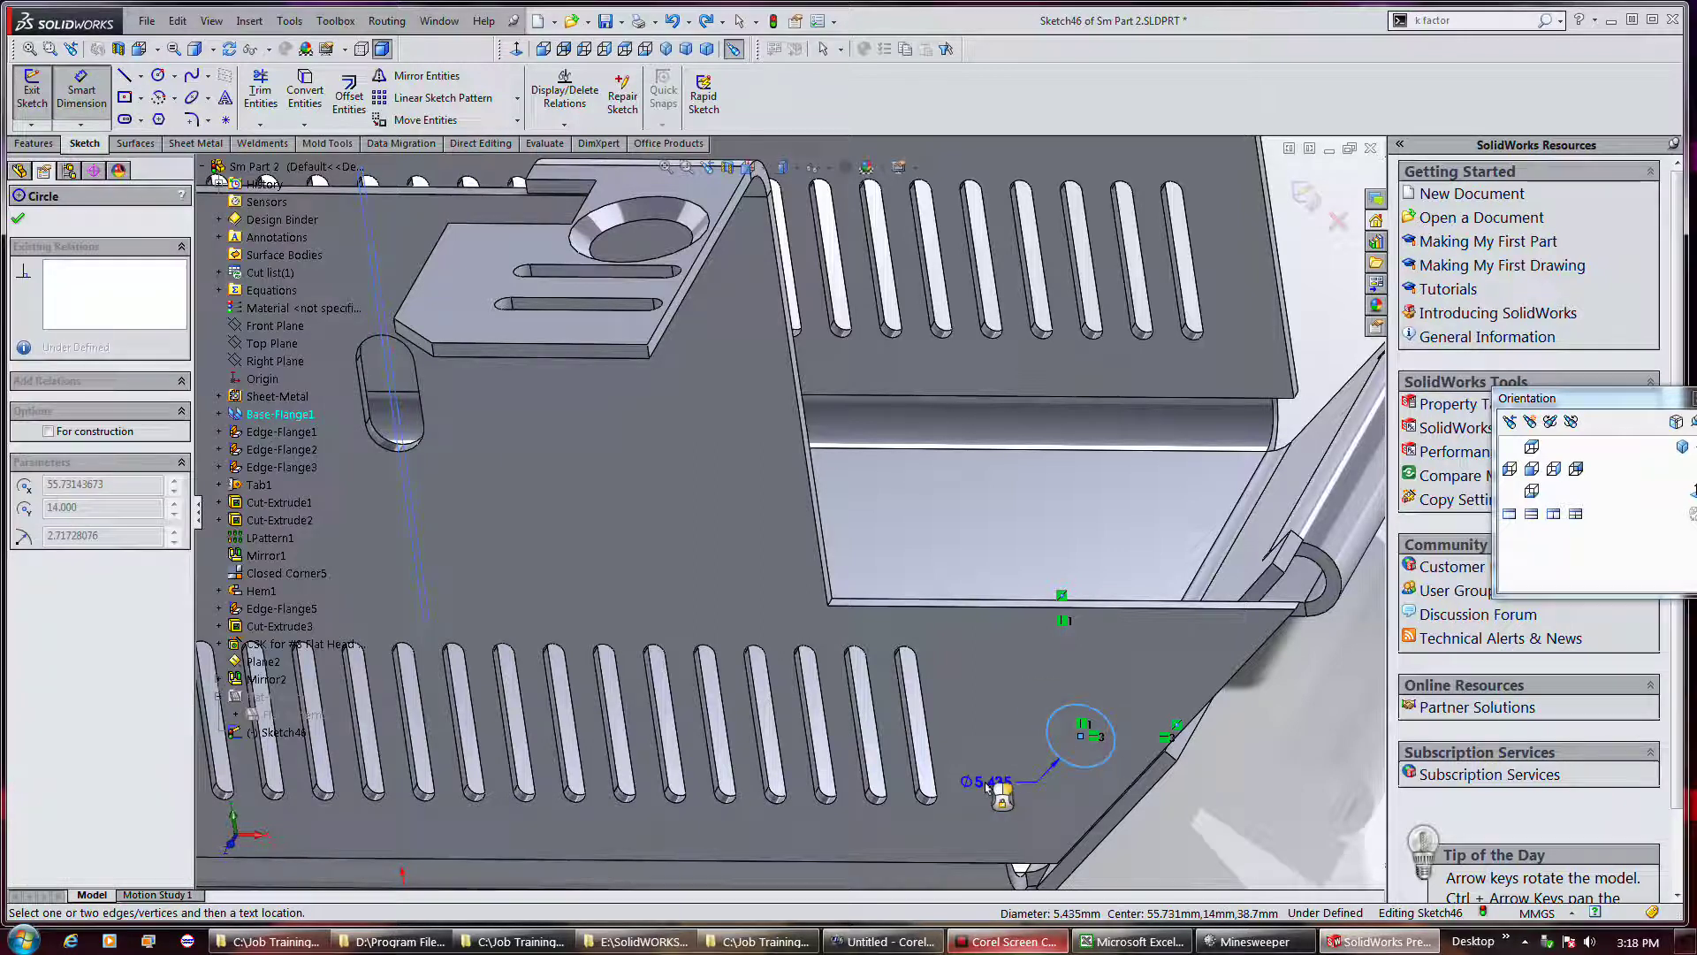
left_click(987, 784)
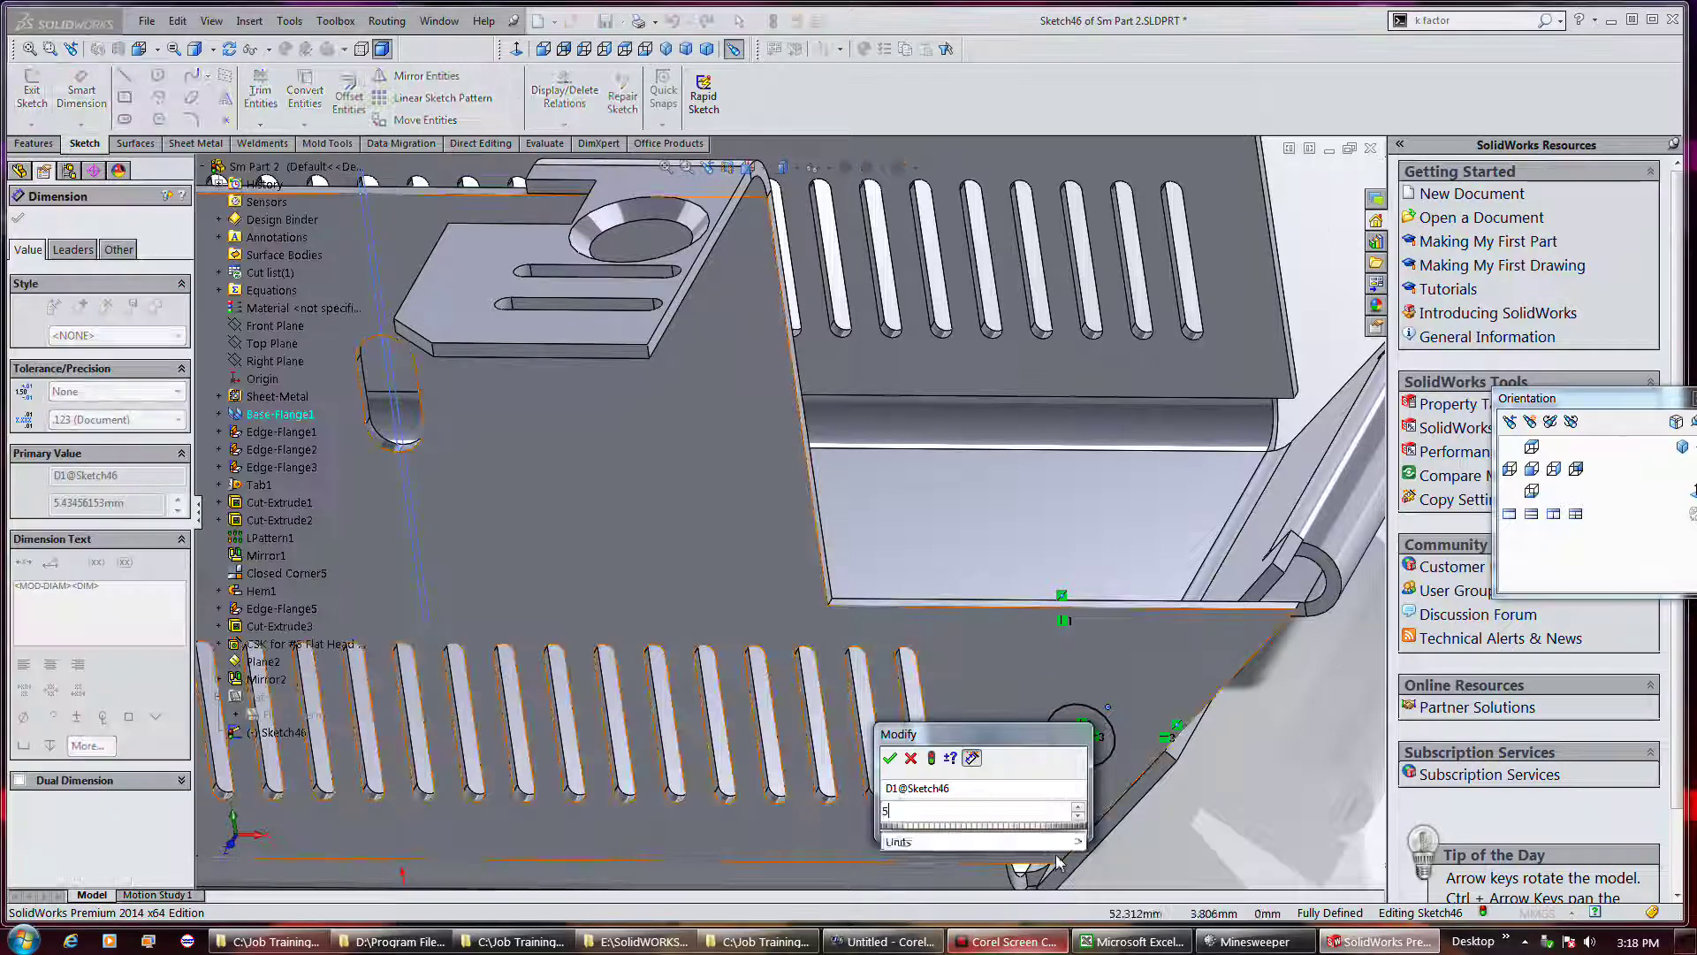
key("Return")
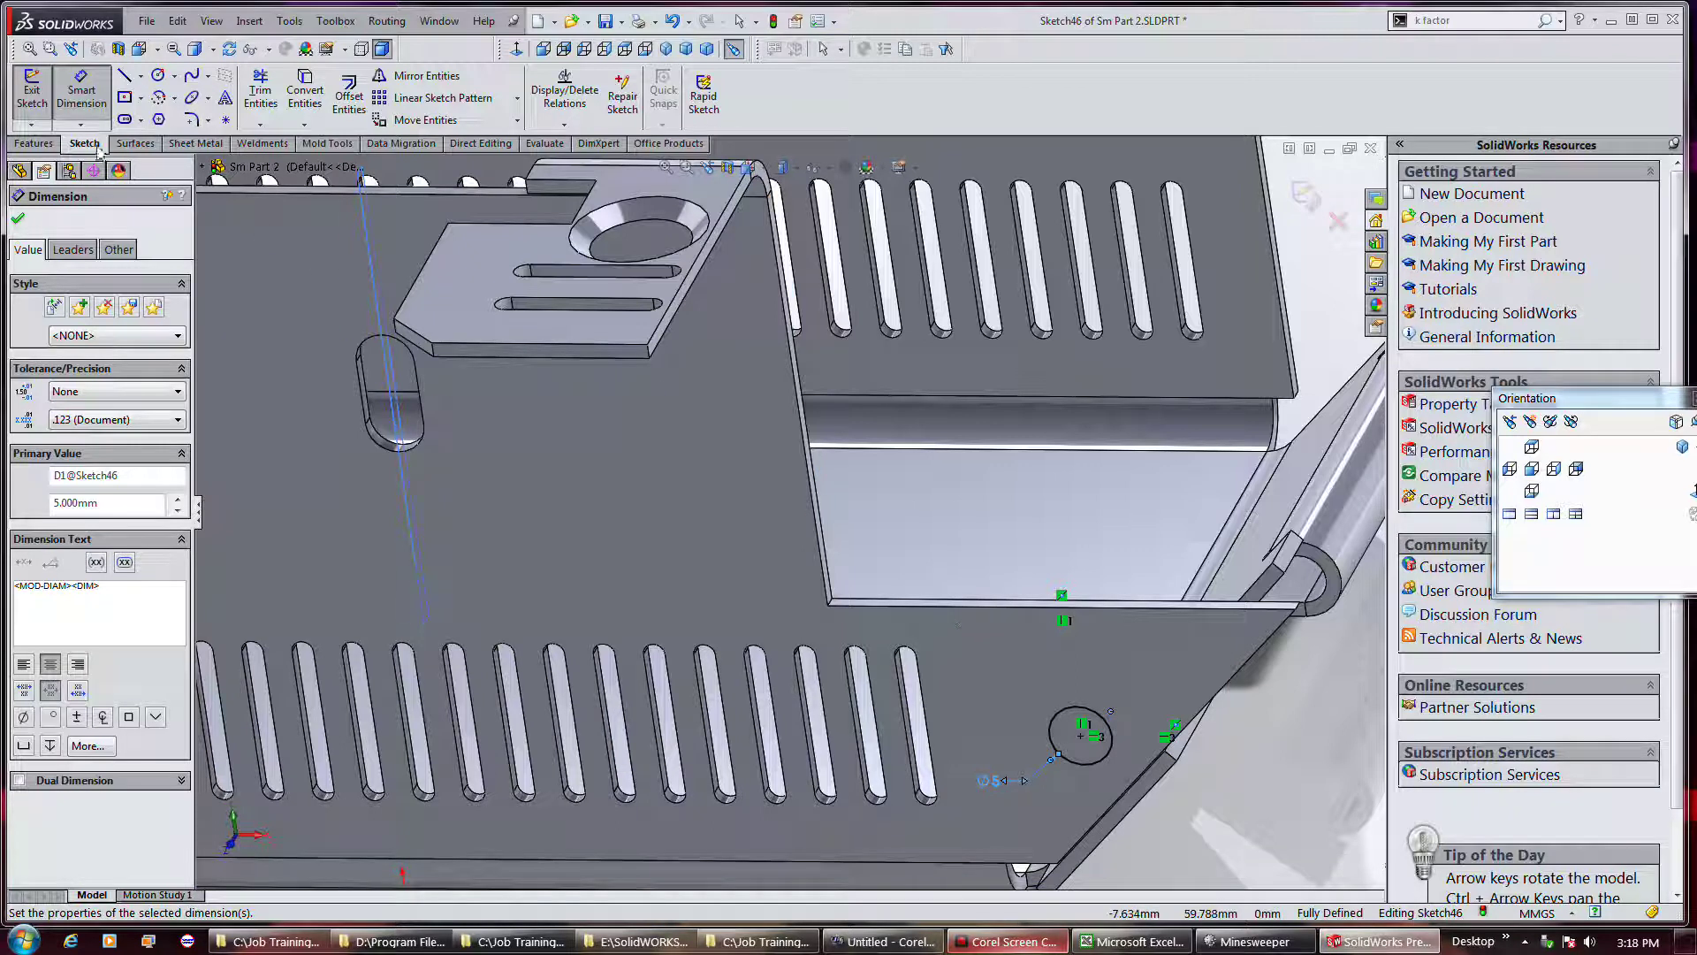
left_click(32, 92)
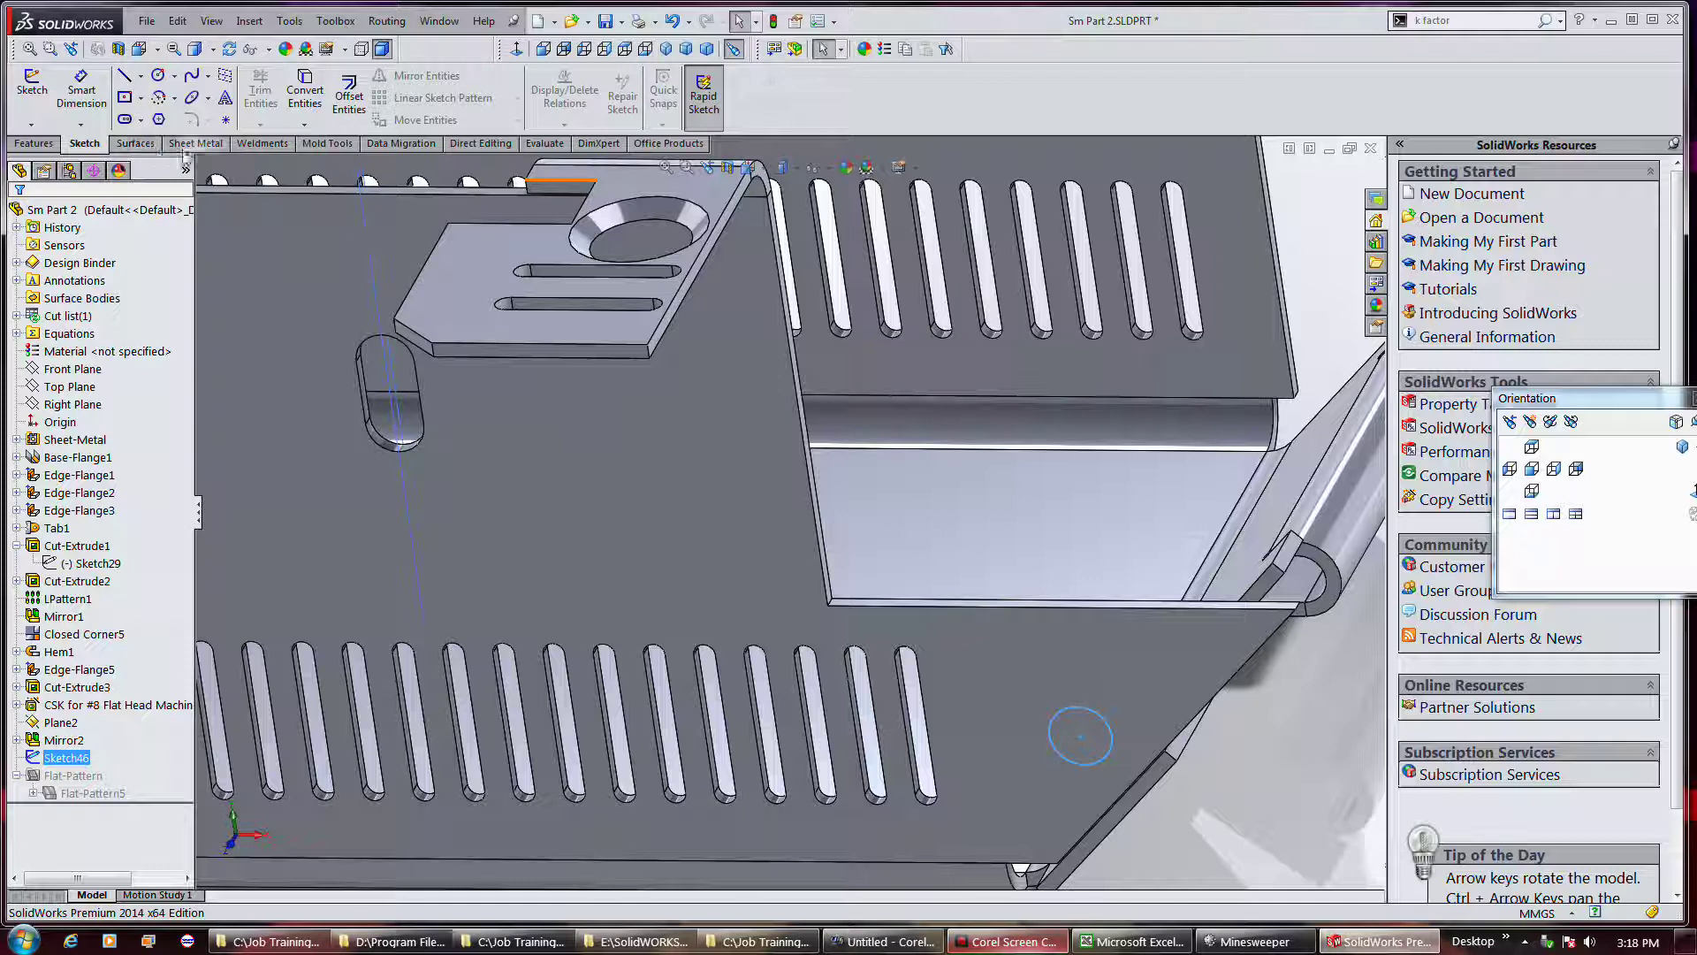
Cut the 5 mm circle through the wall as Cut-Extrude4 and zoom to fit.
left_click(197, 144)
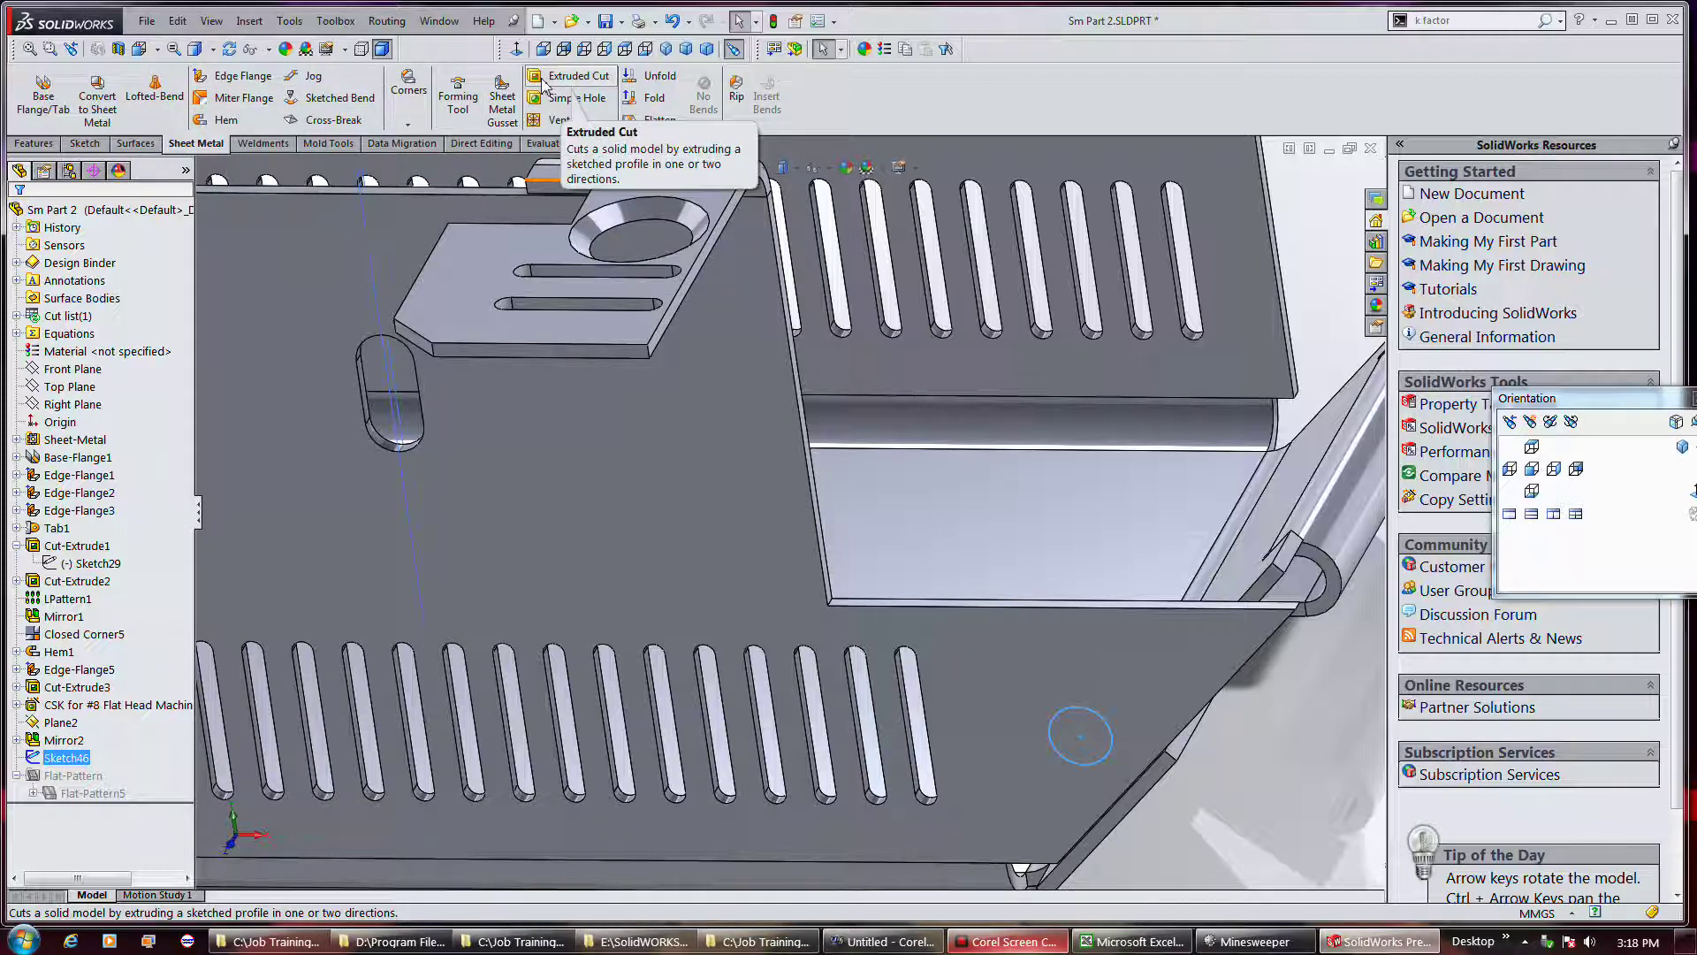
left_click(587, 77)
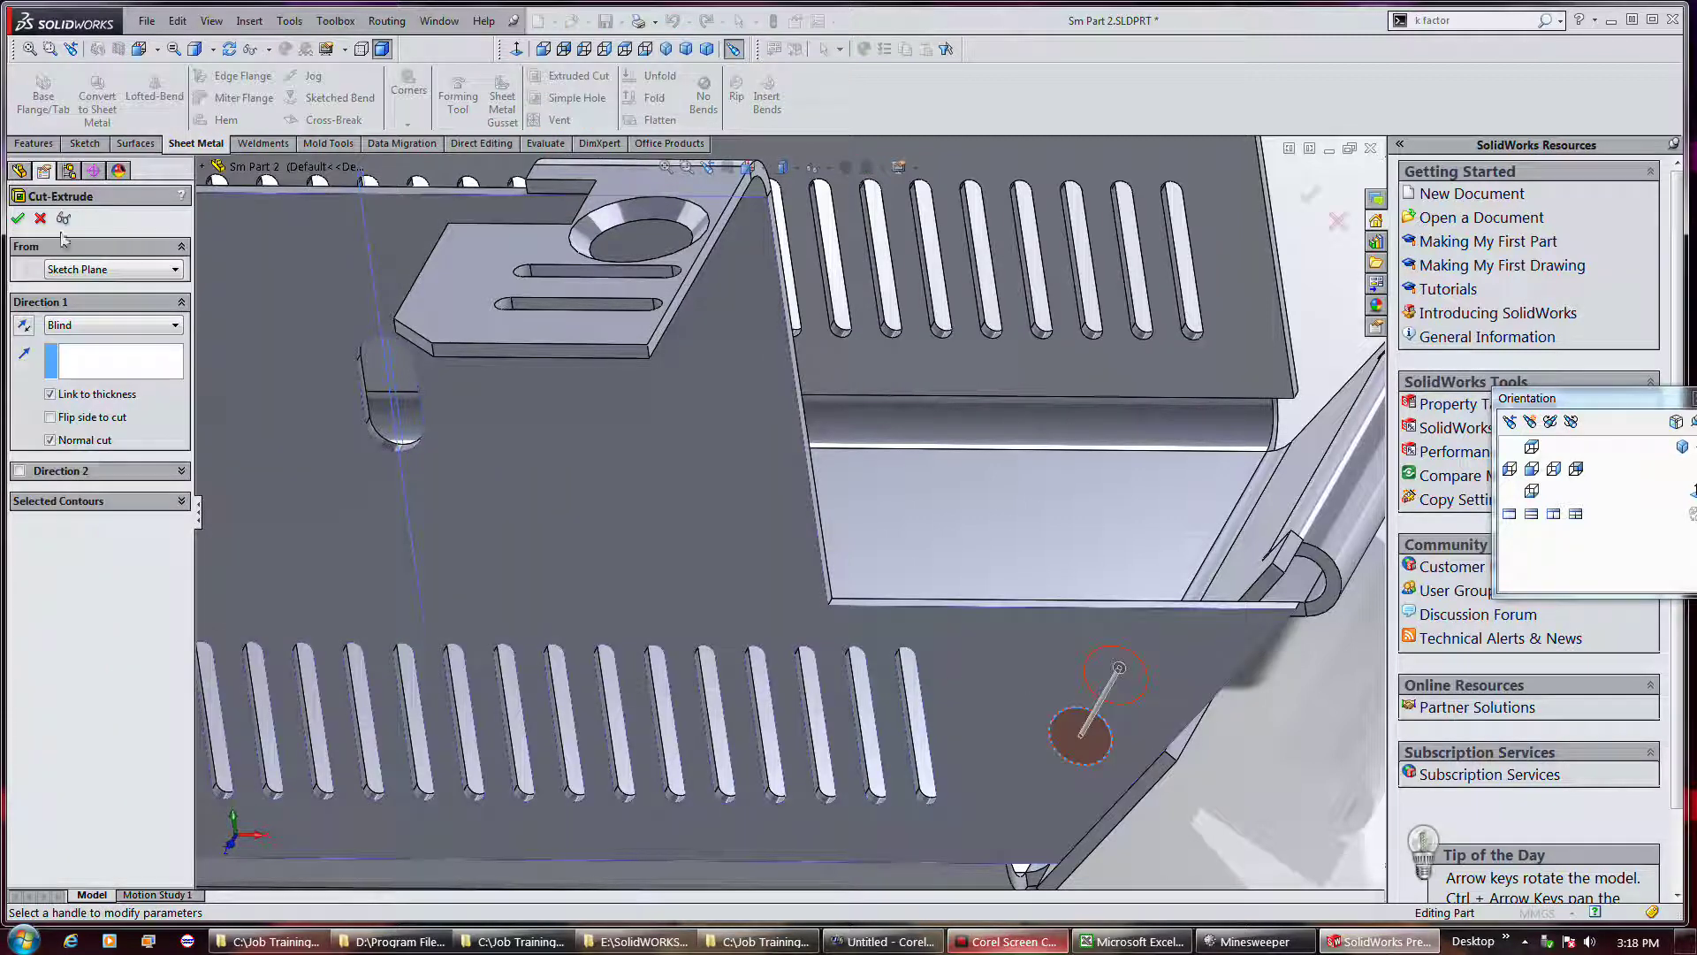
key("Return")
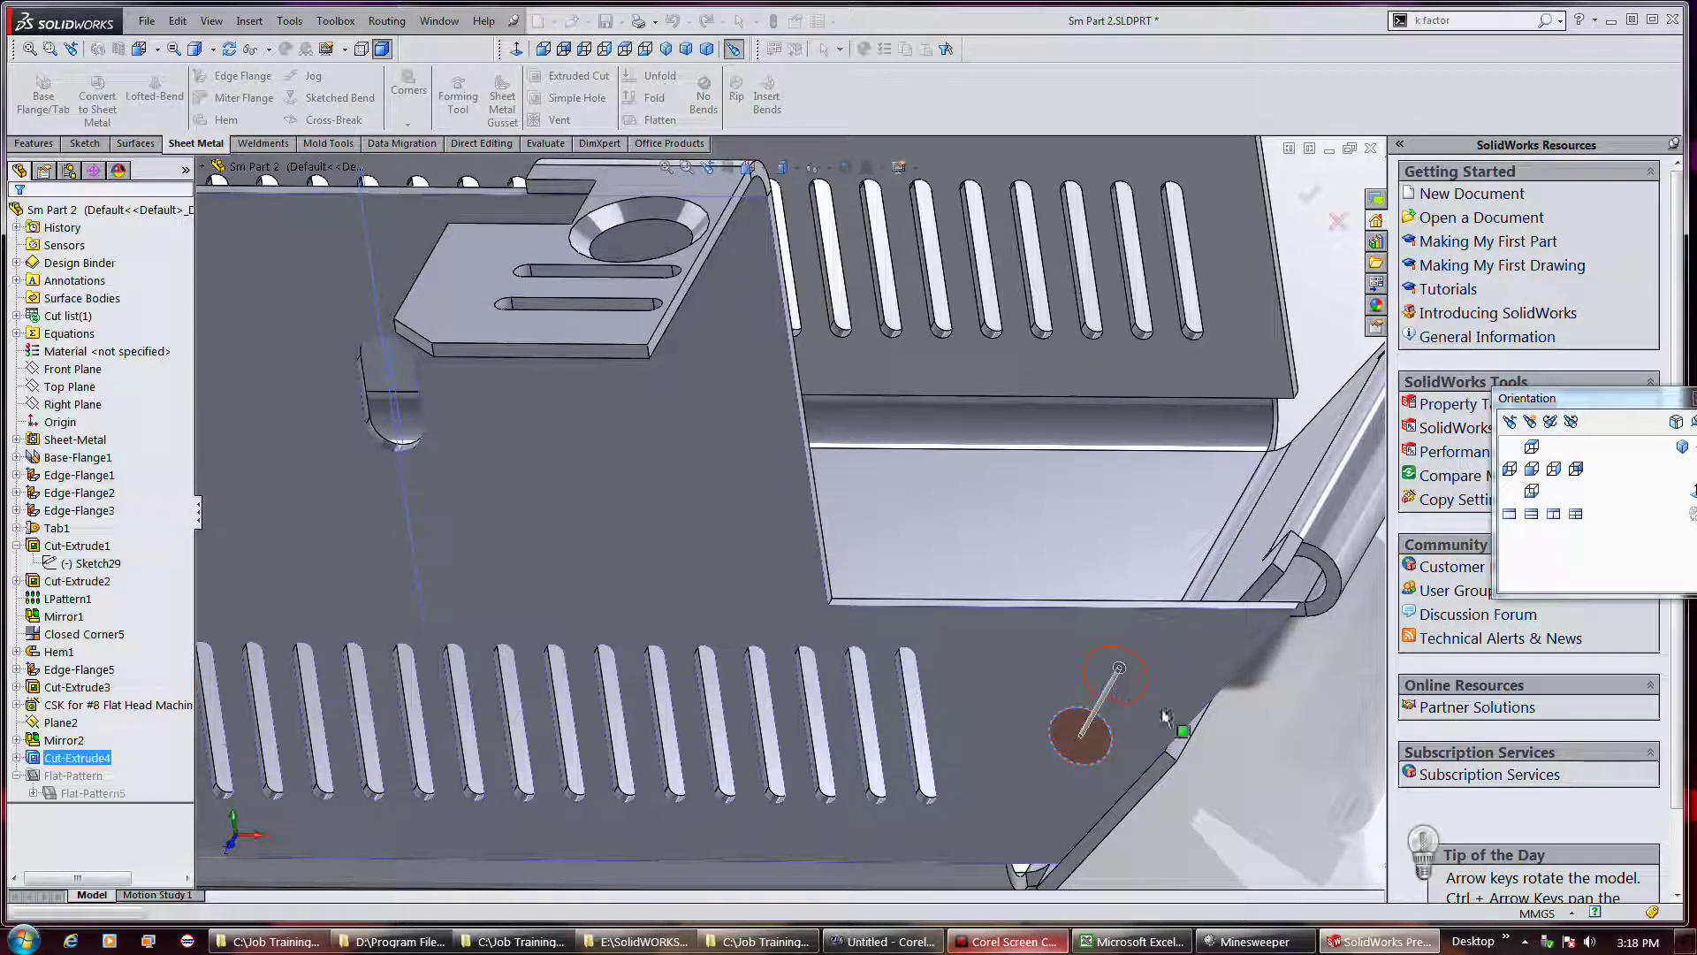
mouse_move(1117, 692)
middle_mouse_down()
mouse_move(1265, 774)
mouse_move(1271, 660)
middle_mouse_up()
key("f")
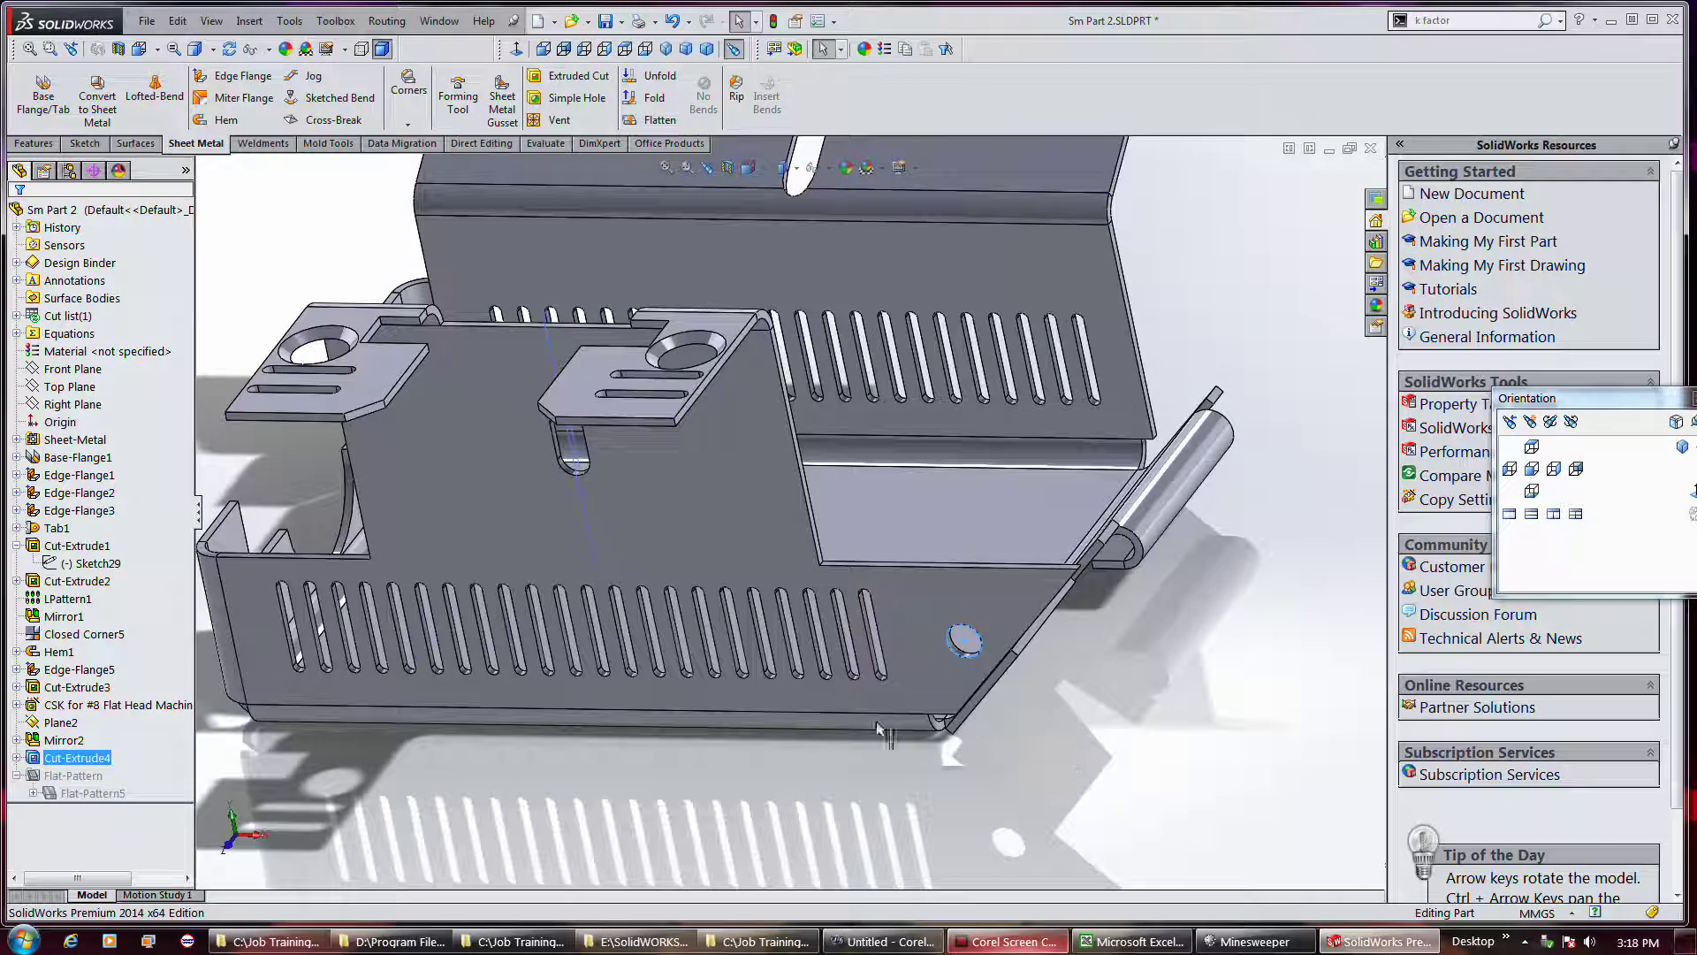